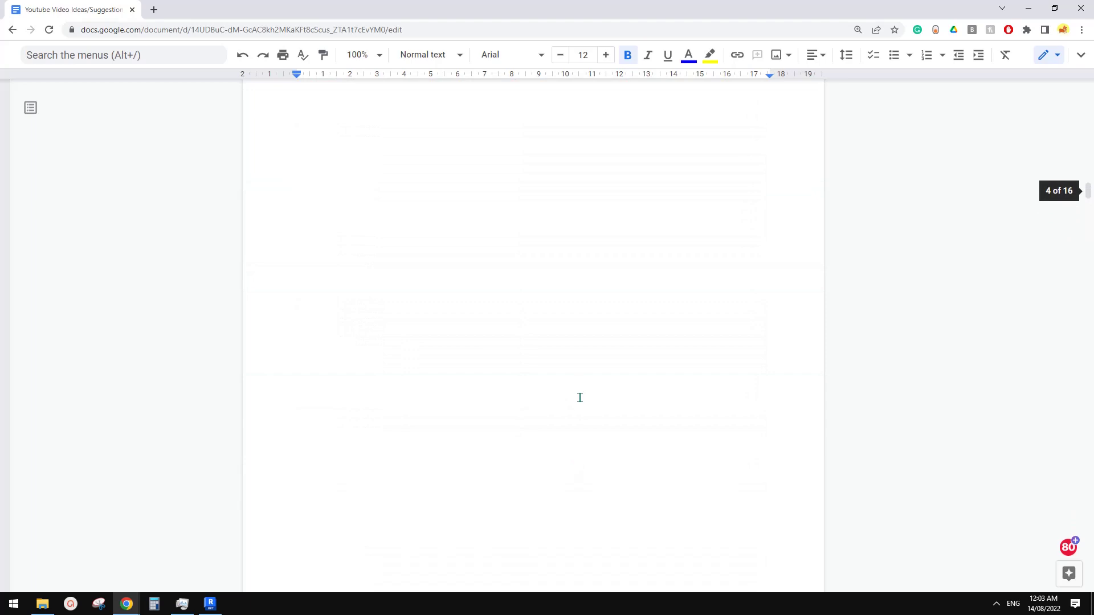
Look through the video suggestions document, covering the lit trapezoid wall photo and the cage ladder request
{"action": "scroll", "coordinate": [581, 399], "scroll_direction": "down", "scroll_amount": 20}
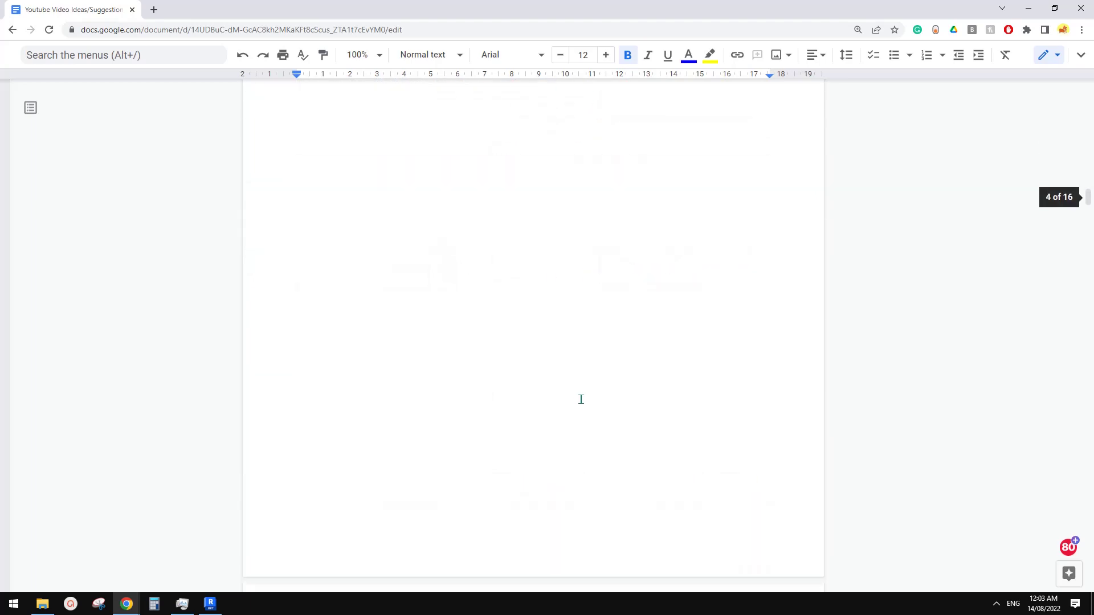
{"action": "scroll", "coordinate": [581, 399], "scroll_direction": "down", "scroll_amount": 6}
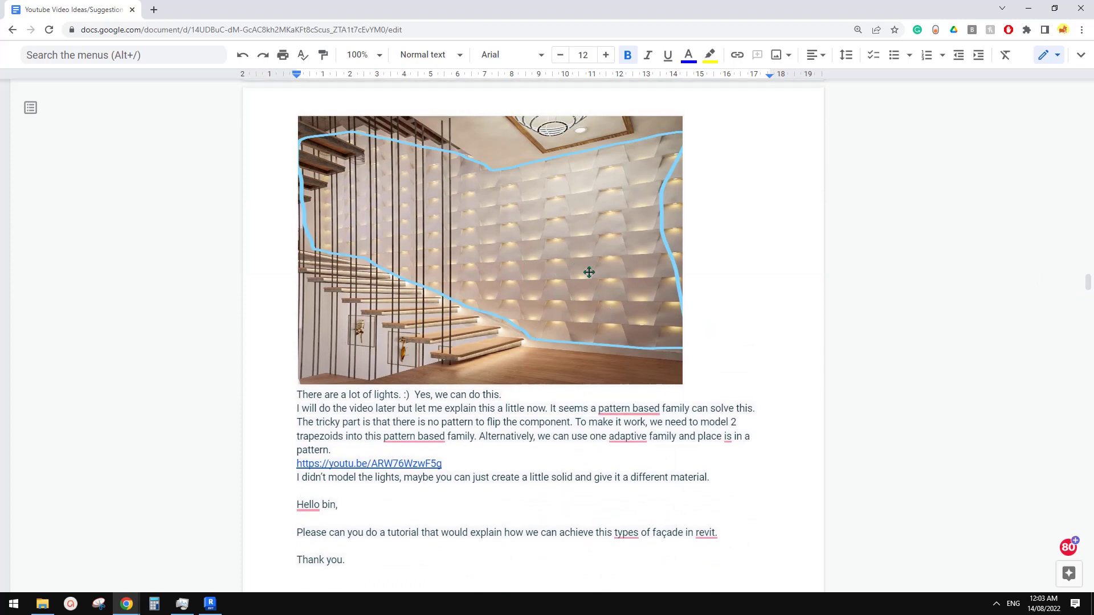
{"action": "scroll", "coordinate": [560, 308], "scroll_direction": "up", "scroll_amount": 15}
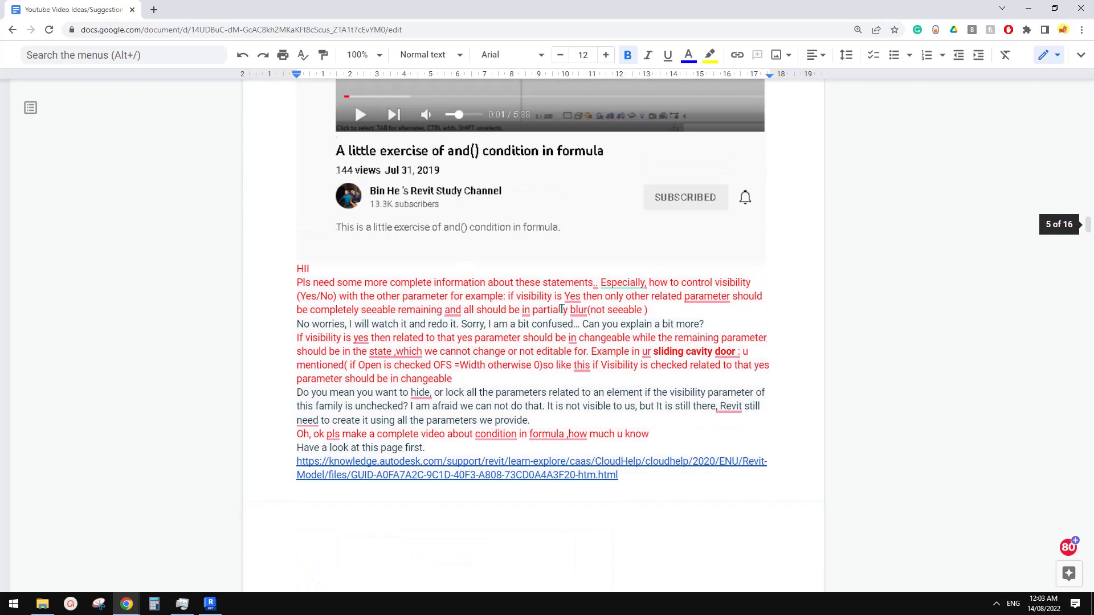
{"action": "scroll", "coordinate": [561, 310], "scroll_direction": "up", "scroll_amount": 20}
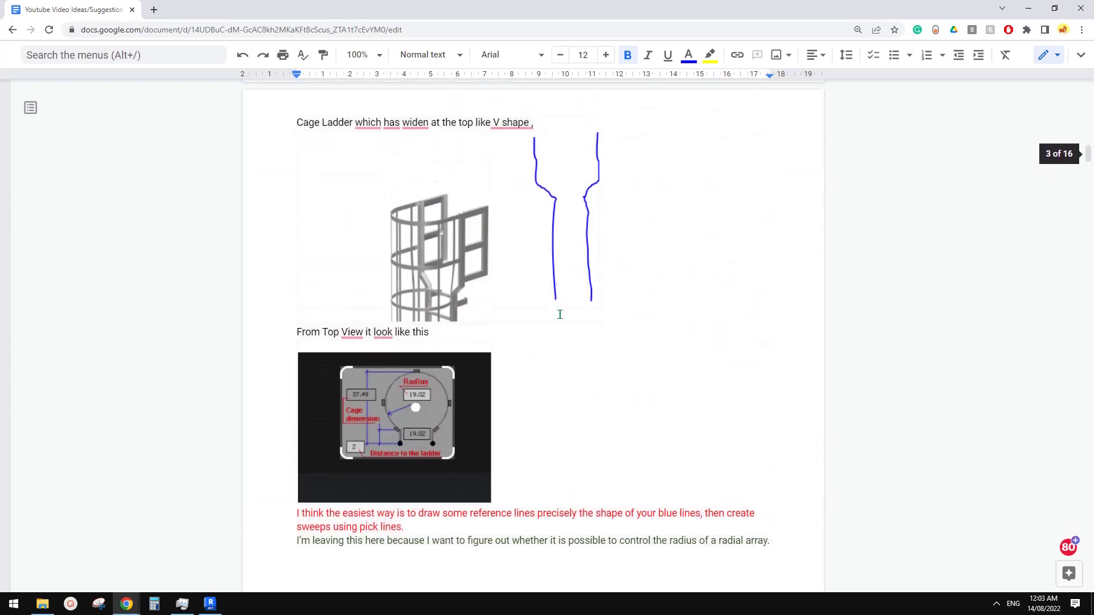
{"action": "scroll", "coordinate": [560, 314], "scroll_direction": "up", "scroll_amount": 3}
{"action": "scroll", "coordinate": [600, 342], "scroll_direction": "down", "scroll_amount": 5}
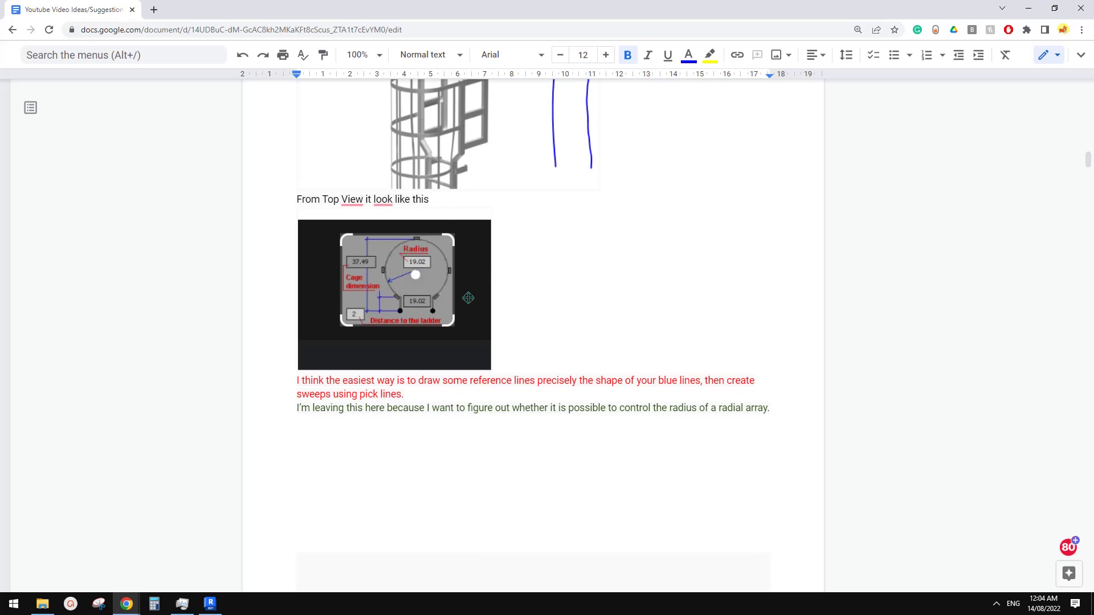
Switch to Revit and examine the Assessment 2 building and its surroundings in the 3D view from several sides
{"action": "left_click", "coordinate": [210, 604]}
{"action": "scroll", "coordinate": [634, 408], "scroll_direction": "up", "scroll_amount": 3}
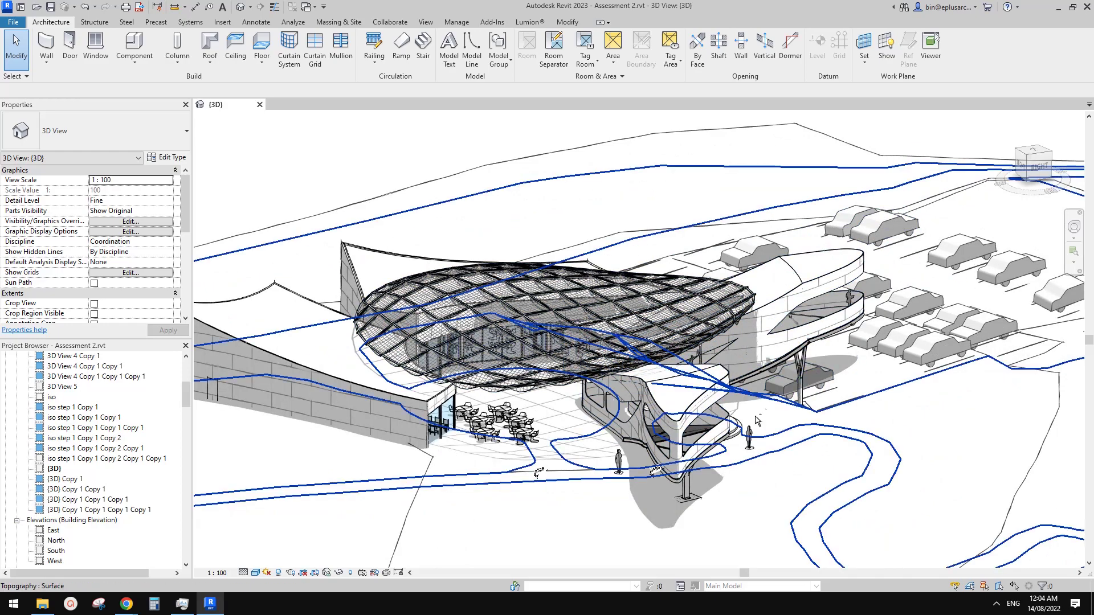
{"action": "mouse_move", "coordinate": [835, 382]}
{"action": "middle_mouse_down", "text": "shift"}
{"action": "mouse_move", "coordinate": [780, 390]}
{"action": "mouse_move", "coordinate": [752, 411]}
{"action": "mouse_move", "coordinate": [800, 427]}
{"action": "mouse_move", "coordinate": [659, 442]}
{"action": "mouse_move", "coordinate": [801, 428]}
{"action": "mouse_move", "coordinate": [741, 422]}
{"action": "mouse_move", "coordinate": [765, 427]}
{"action": "middle_mouse_up", "text": "shift"}
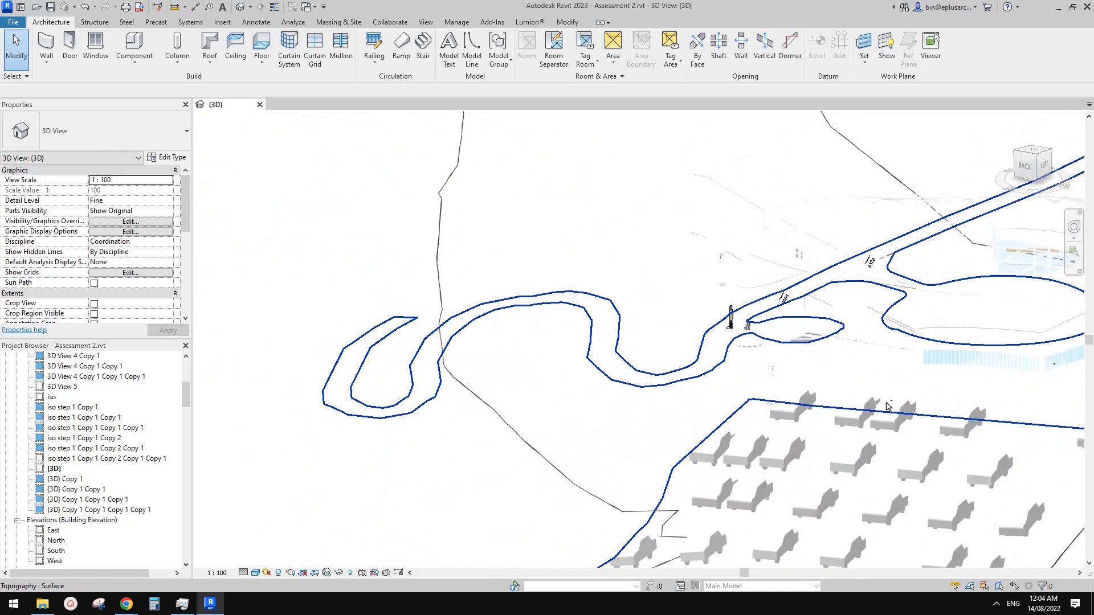
{"action": "middle_click_drag", "start_coordinate": [889, 406], "coordinate": [692, 452], "text": "shift"}
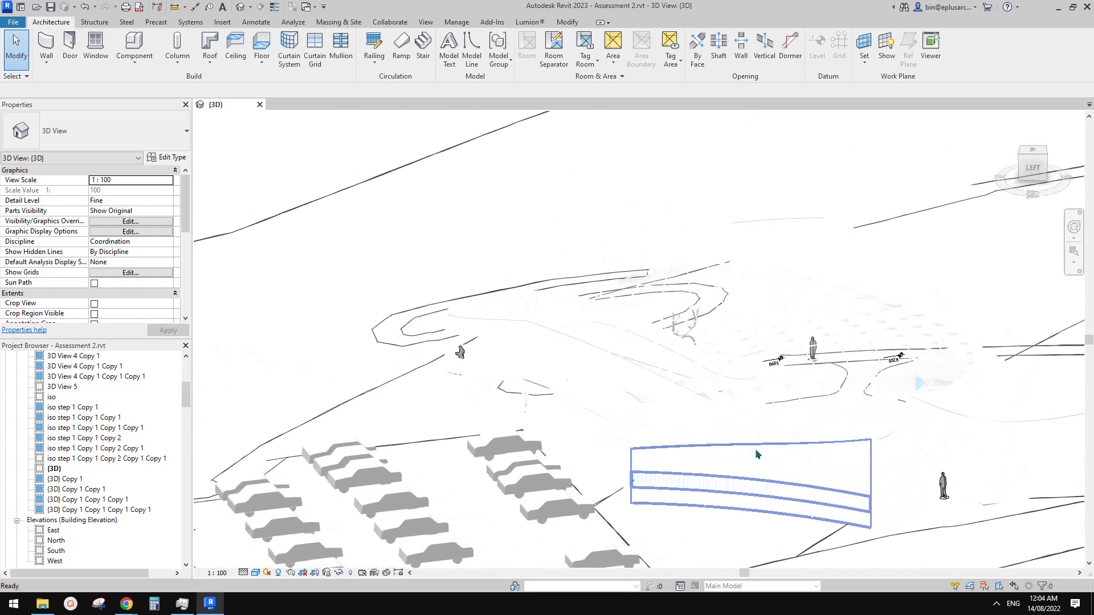
{"action": "middle_click_drag", "start_coordinate": [686, 211], "coordinate": [840, 225], "text": "shift"}
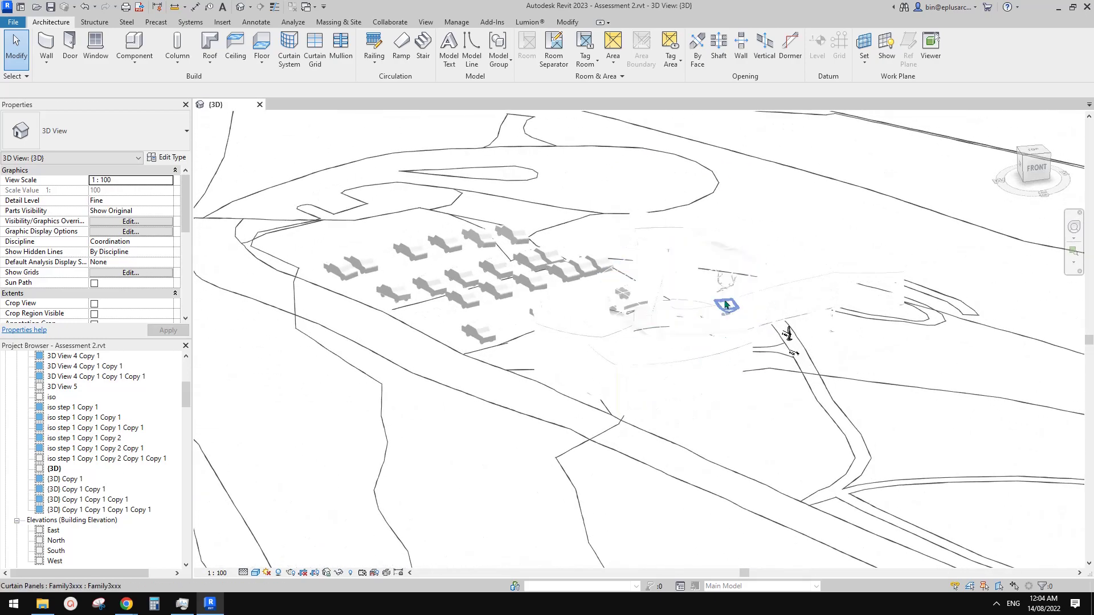
{"action": "middle_click_drag", "start_coordinate": [884, 151], "coordinate": [784, 353], "text": "shift"}
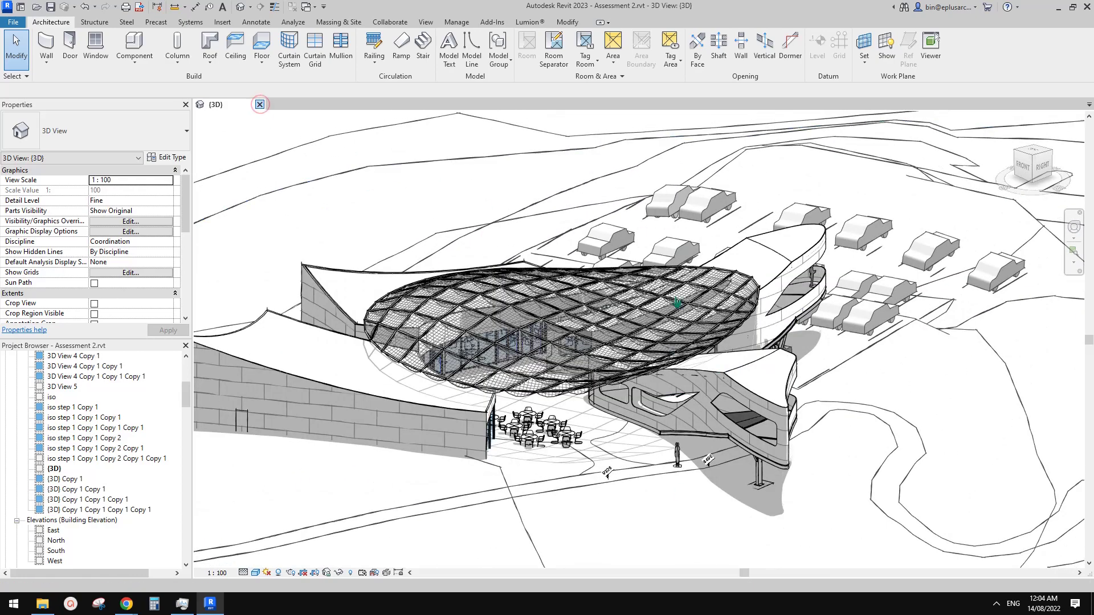
Show Revit's Home screen, then switch to the suggestions document and find the lit trapezoid wall photo
{"action": "key", "text": "ctrl+d"}
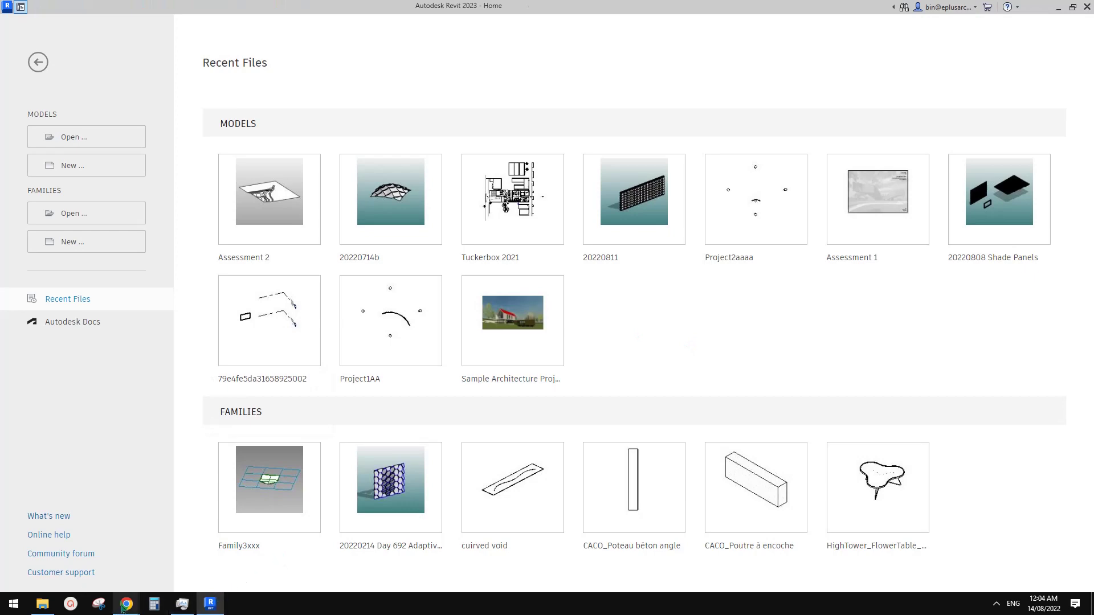
{"action": "mouse_move", "coordinate": [126, 603]}
{"action": "left_click", "coordinate": [273, 524]}
{"action": "scroll", "coordinate": [536, 376], "scroll_direction": "down", "scroll_amount": 20}
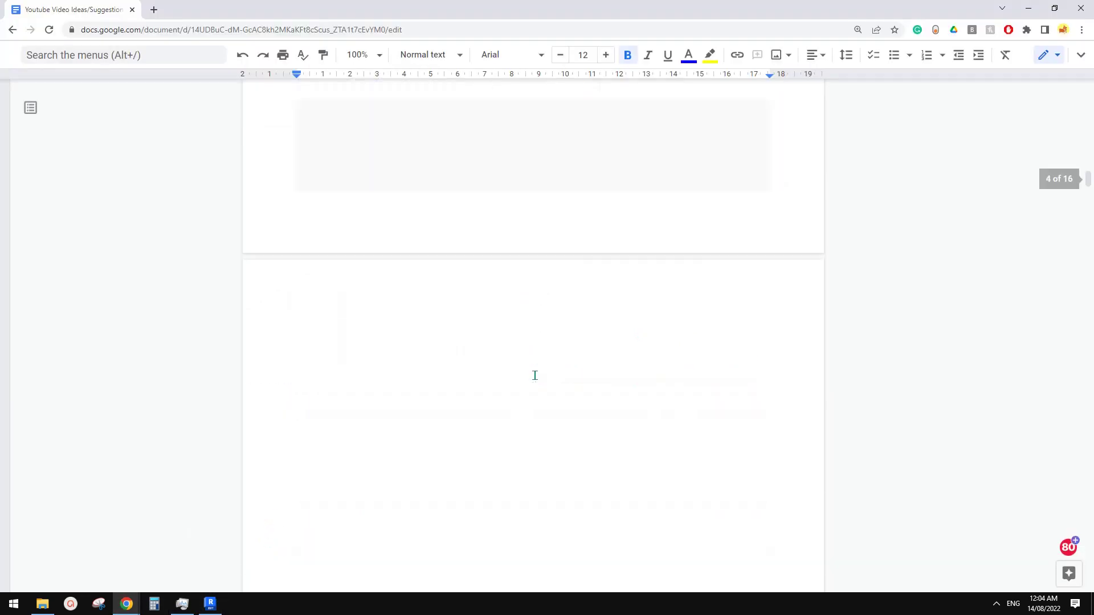
{"action": "scroll", "coordinate": [536, 379], "scroll_direction": "down", "scroll_amount": 15}
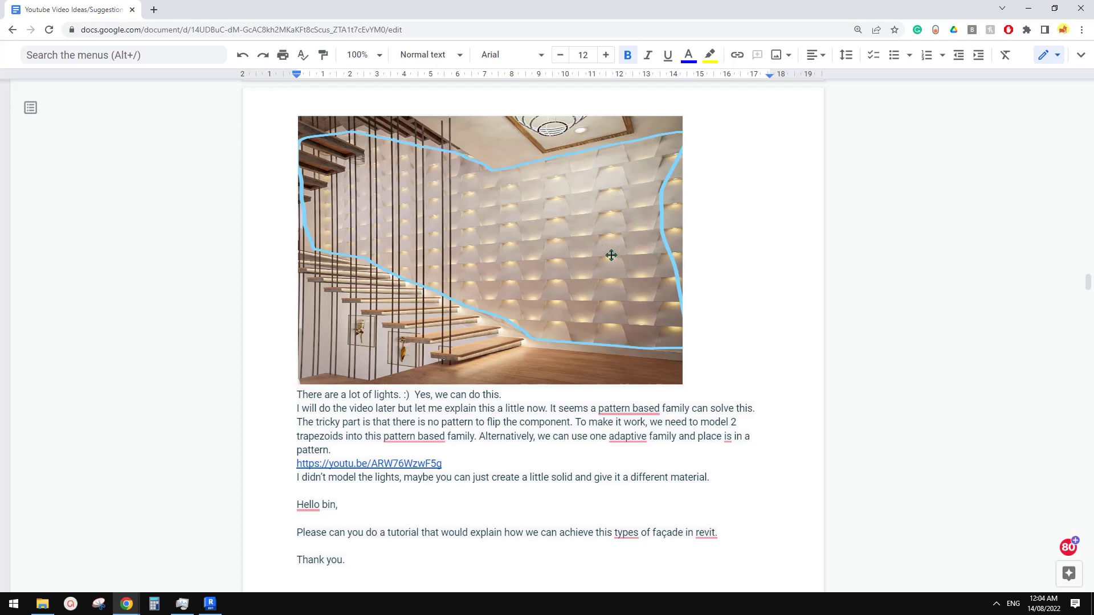
Switch to Revit, open the recent project 20220811 and bring the back of the panel wall into view
{"action": "left_click", "coordinate": [221, 604]}
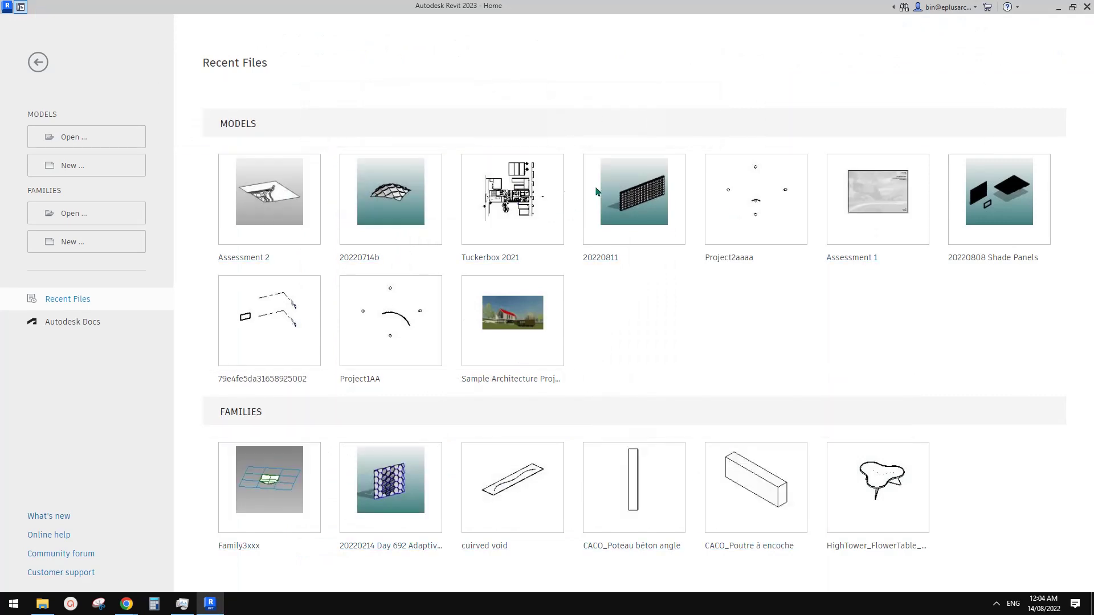
{"action": "left_click", "coordinate": [678, 193]}
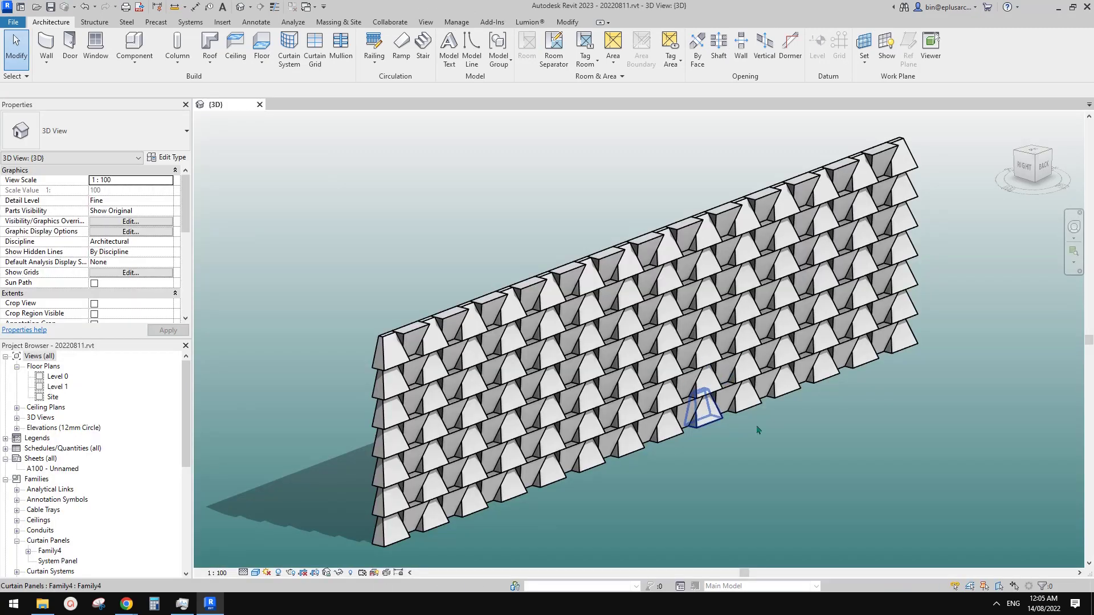
{"action": "middle_click_drag", "start_coordinate": [743, 360], "coordinate": [613, 336], "text": "shift"}
{"action": "scroll", "coordinate": [714, 374], "scroll_direction": "up", "scroll_amount": 2}
{"action": "middle_click_drag", "start_coordinate": [716, 387], "coordinate": [613, 376], "text": "shift"}
{"action": "scroll", "coordinate": [693, 273], "scroll_direction": "up", "scroll_amount": 3}
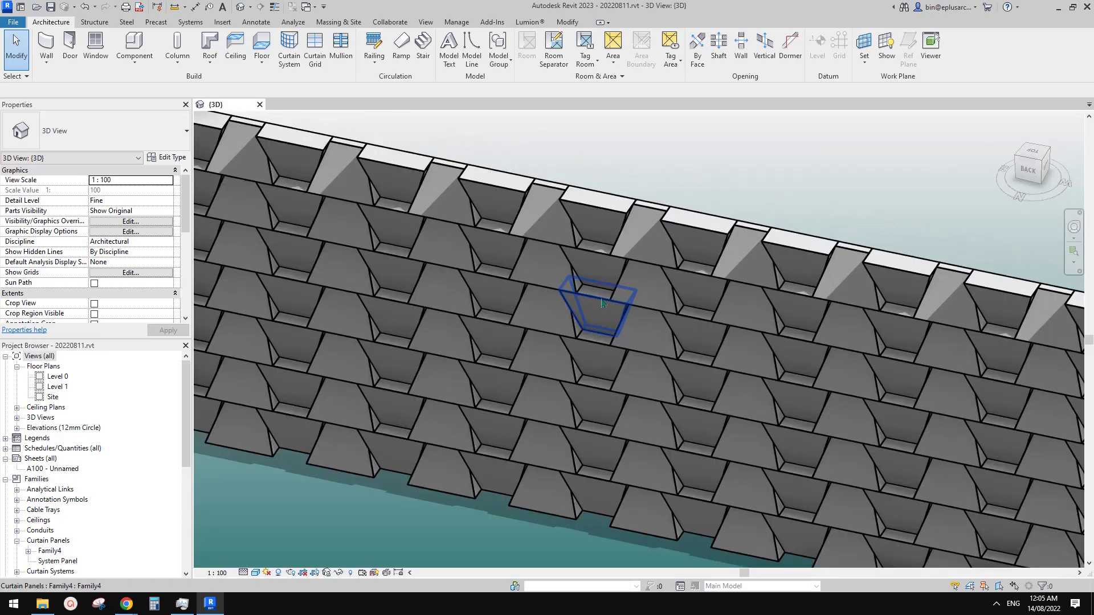
Select an inverted trapezoid curtain panel in the wall and inspect its shape and upper face up close
{"action": "left_click", "coordinate": [604, 304]}
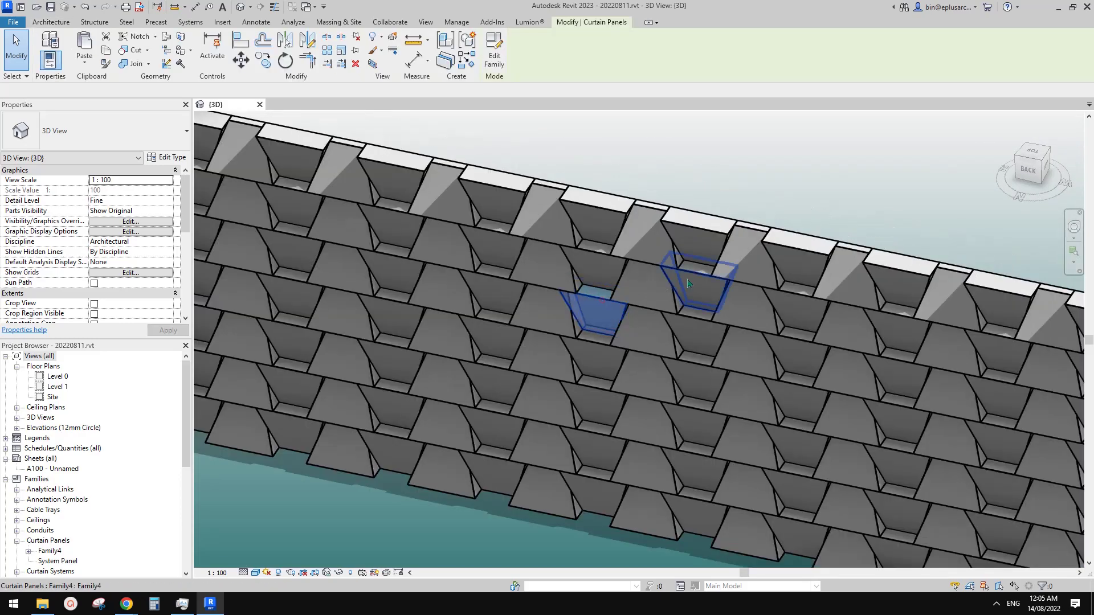
{"action": "mouse_move", "coordinate": [604, 305]}
{"action": "middle_mouse_down", "text": "shift"}
{"action": "mouse_move", "coordinate": [629, 311]}
{"action": "mouse_move", "coordinate": [599, 303]}
{"action": "middle_mouse_up", "text": "shift"}
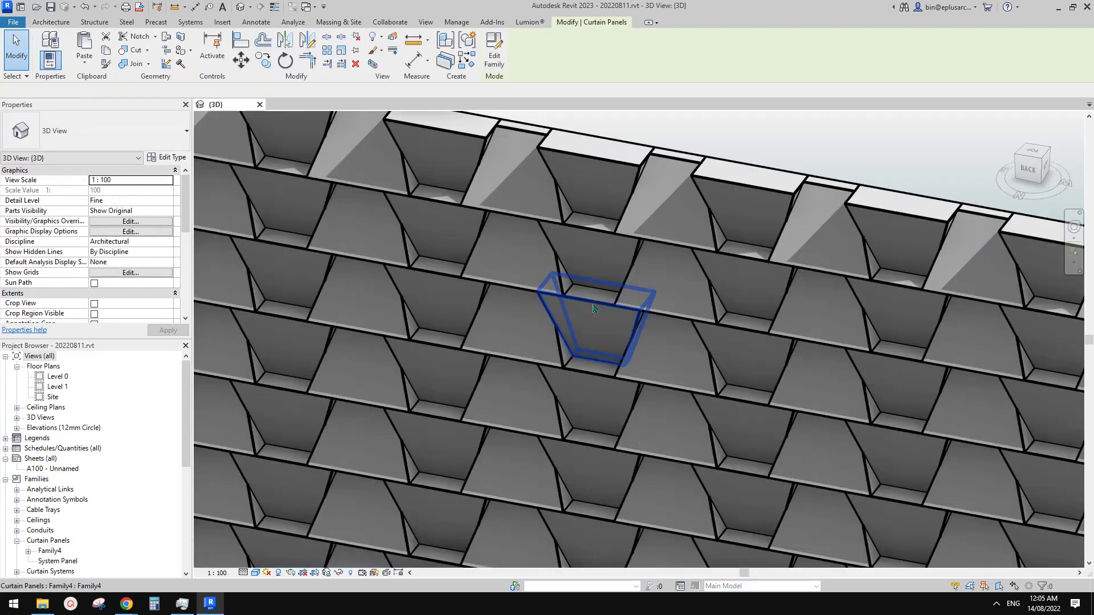
{"action": "scroll", "coordinate": [608, 302], "scroll_direction": "up", "scroll_amount": 3}
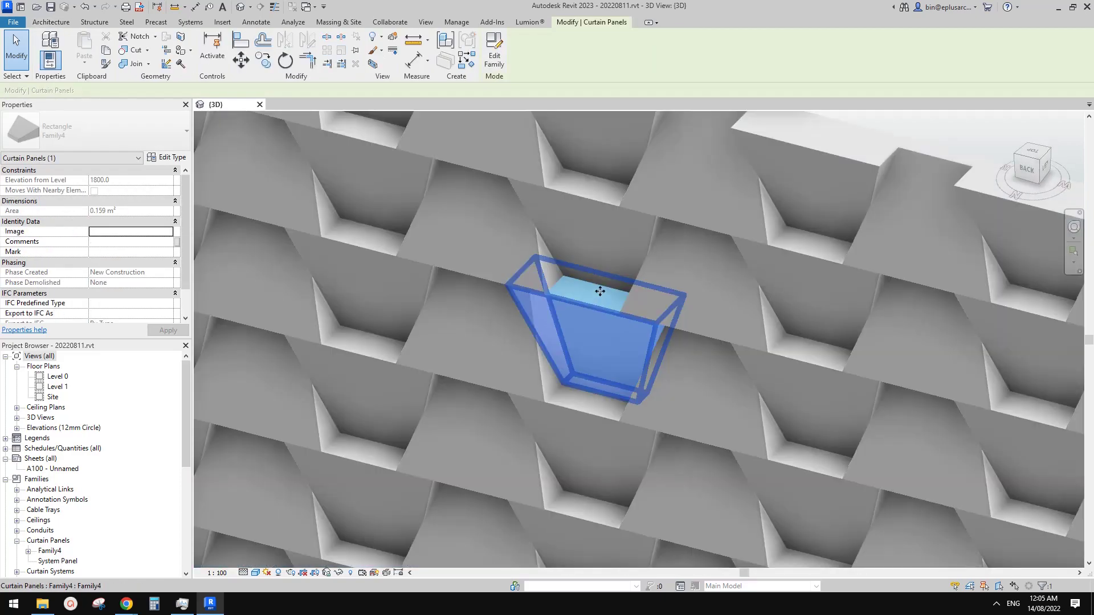
{"action": "scroll", "coordinate": [598, 297], "scroll_direction": "down", "scroll_amount": 1}
{"action": "middle_click_drag", "start_coordinate": [599, 301], "coordinate": [594, 310]}
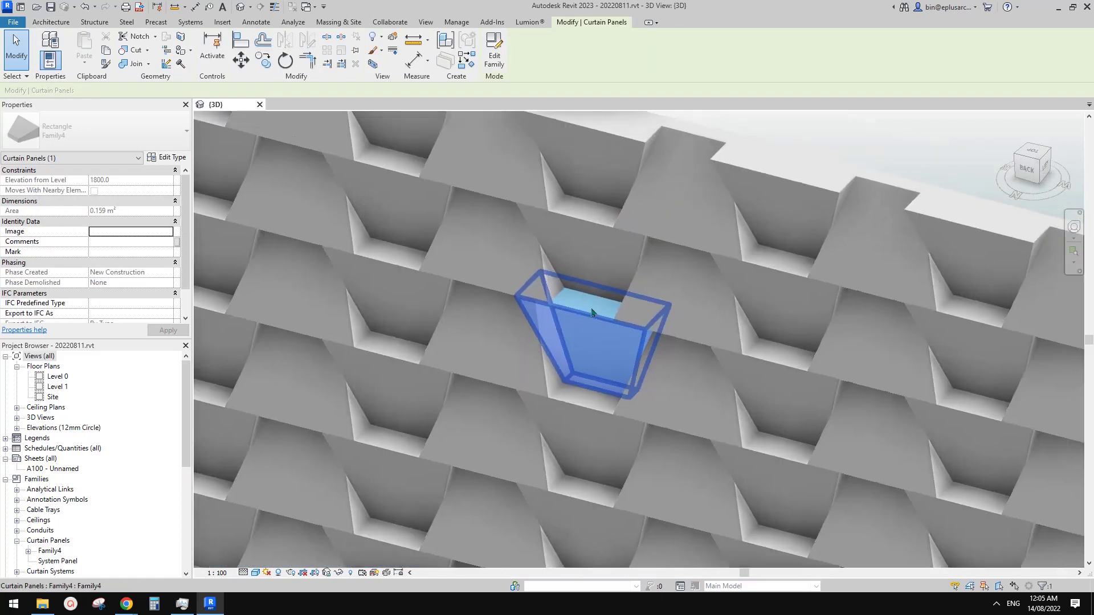
{"action": "scroll", "coordinate": [597, 314], "scroll_direction": "down", "scroll_amount": 2}
{"action": "key", "text": "Escape"}
{"action": "scroll", "coordinate": [599, 319], "scroll_direction": "down", "scroll_amount": 6}
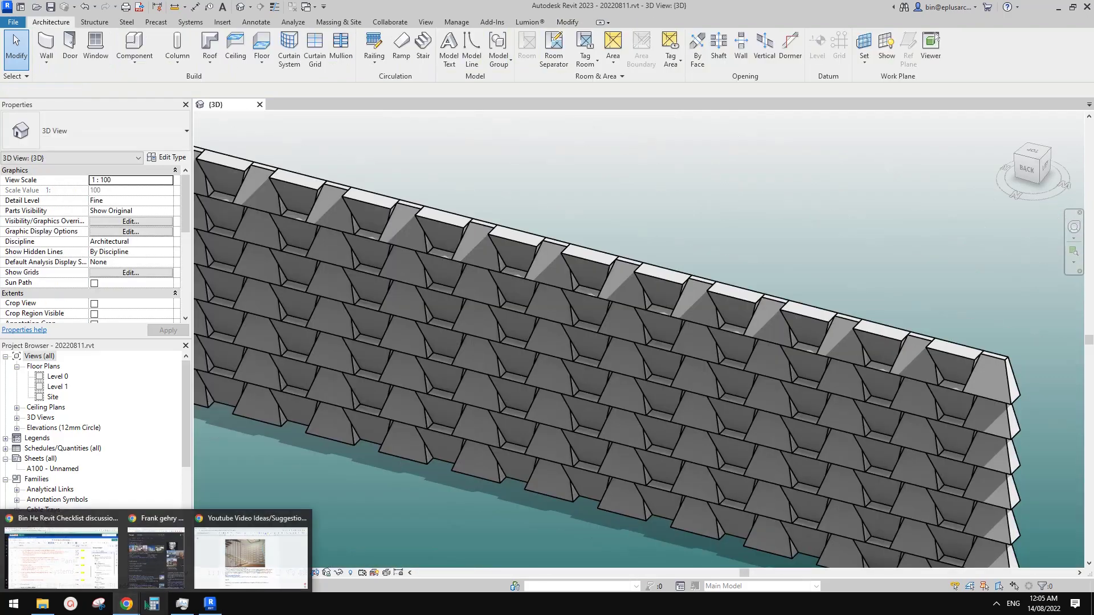
Check the lit wall photo in the suggestions document and return to the panel wall in Revit
{"action": "left_click", "coordinate": [257, 553]}
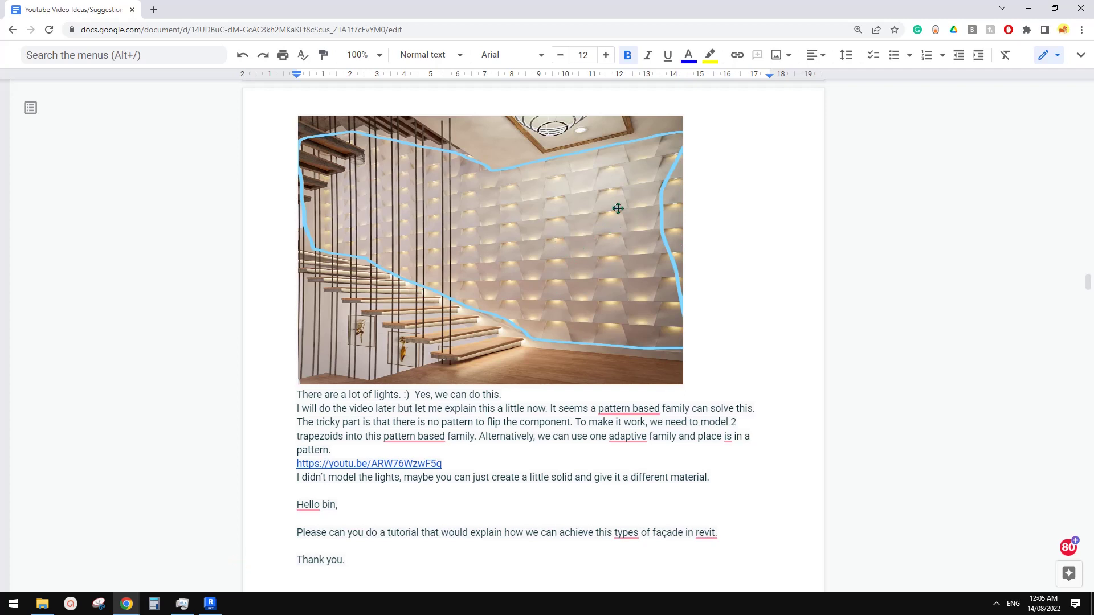
{"action": "left_click", "coordinate": [211, 605]}
{"action": "scroll", "coordinate": [660, 362], "scroll_direction": "up", "scroll_amount": 5}
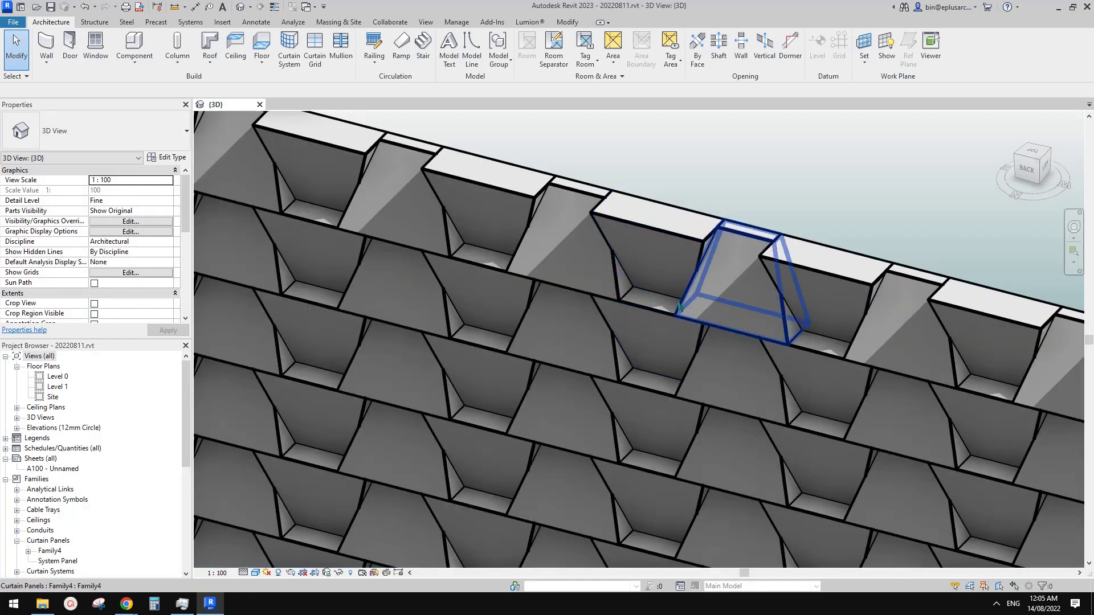
{"action": "scroll", "coordinate": [671, 311], "scroll_direction": "up", "scroll_amount": 4}
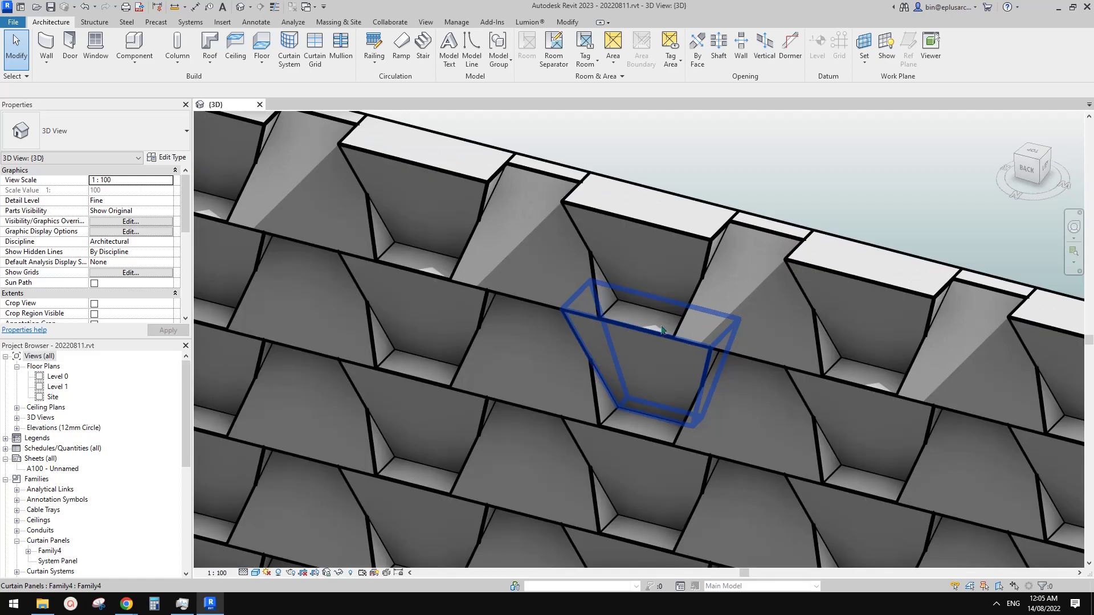
Select an inverted panel in the row below the wall's top edge and examine its exposed upper face
{"action": "left_click", "coordinate": [654, 339]}
{"action": "scroll", "coordinate": [653, 324], "scroll_direction": "up", "scroll_amount": 1}
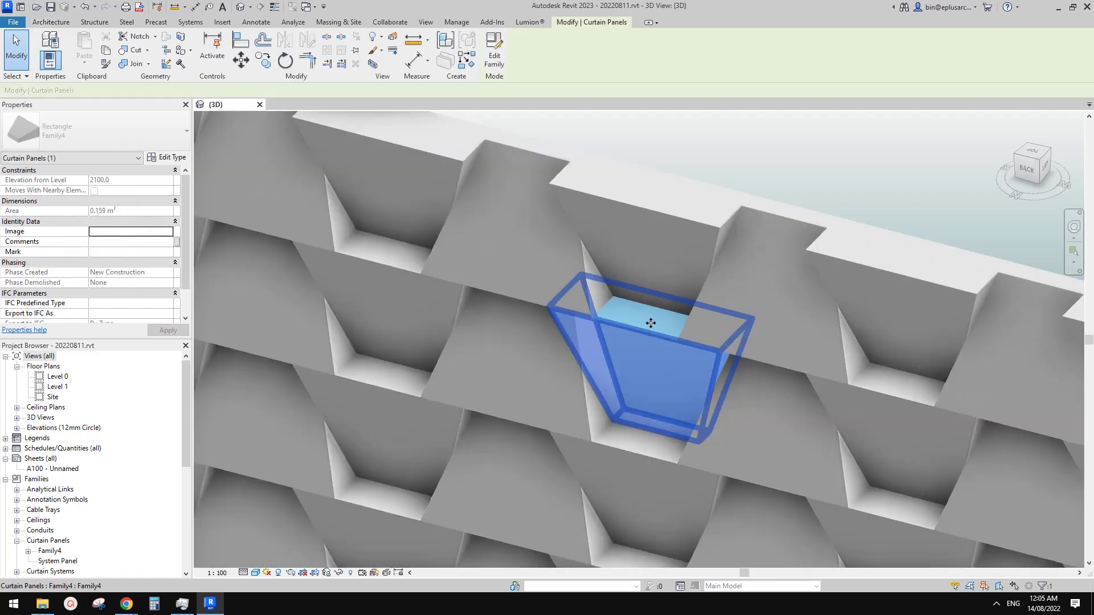
{"action": "scroll", "coordinate": [658, 327], "scroll_direction": "down", "scroll_amount": 2}
{"action": "scroll", "coordinate": [658, 327], "scroll_direction": "down", "scroll_amount": 2}
{"action": "scroll", "coordinate": [641, 290], "scroll_direction": "up", "scroll_amount": 5}
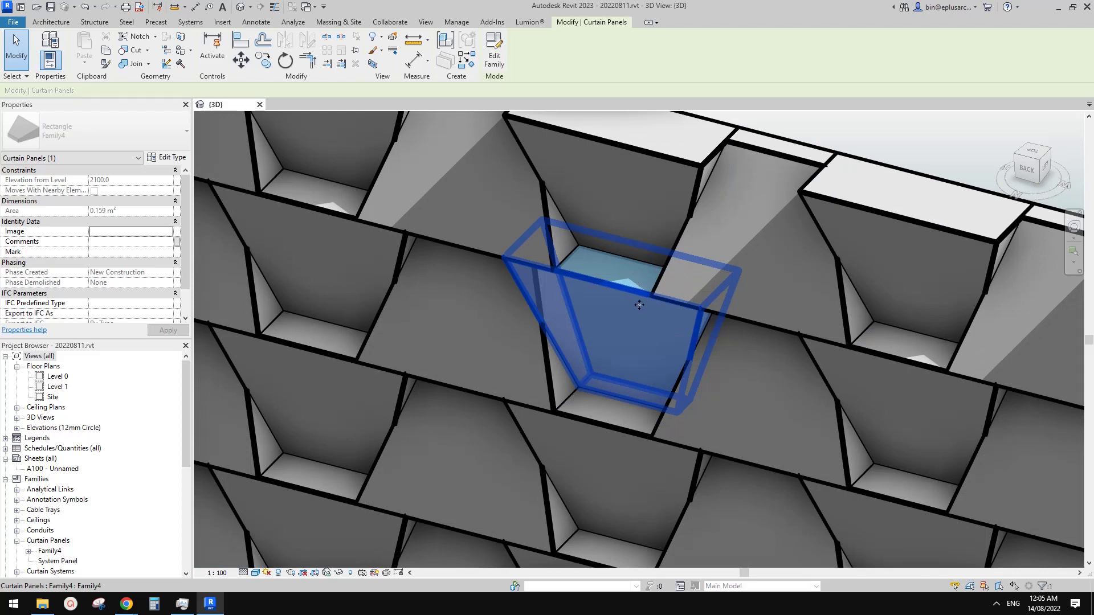
{"action": "middle_click_drag", "start_coordinate": [633, 291], "coordinate": [567, 295]}
{"action": "key", "text": "Escape"}
{"action": "key", "text": "Escape"}
Select the inverted panel near the wall's top edge and open its family, Family4, for editing
{"action": "left_click", "coordinate": [561, 290]}
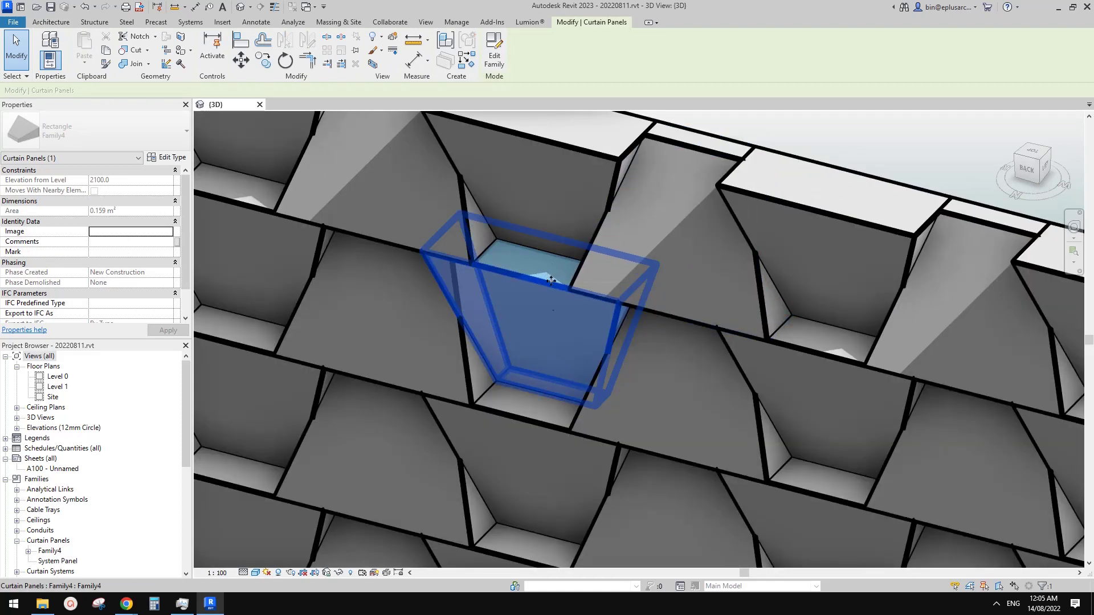
{"action": "scroll", "coordinate": [577, 302], "scroll_direction": "down", "scroll_amount": 5}
{"action": "scroll", "coordinate": [578, 305], "scroll_direction": "up", "scroll_amount": 3}
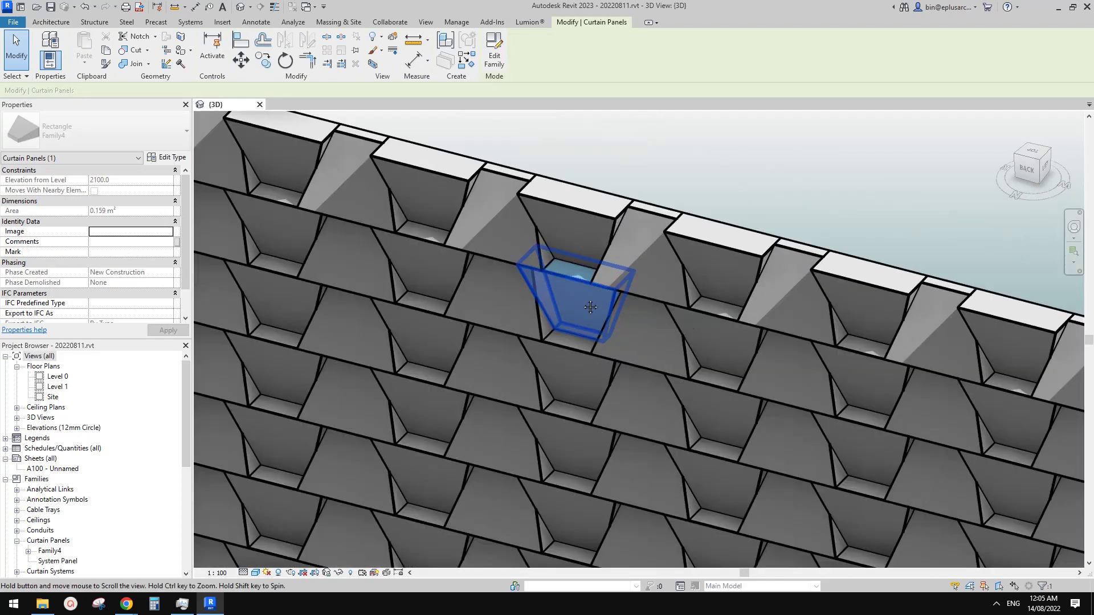
{"action": "middle_click_drag", "start_coordinate": [591, 308], "coordinate": [576, 282]}
{"action": "scroll", "coordinate": [578, 289], "scroll_direction": "down", "scroll_amount": 1}
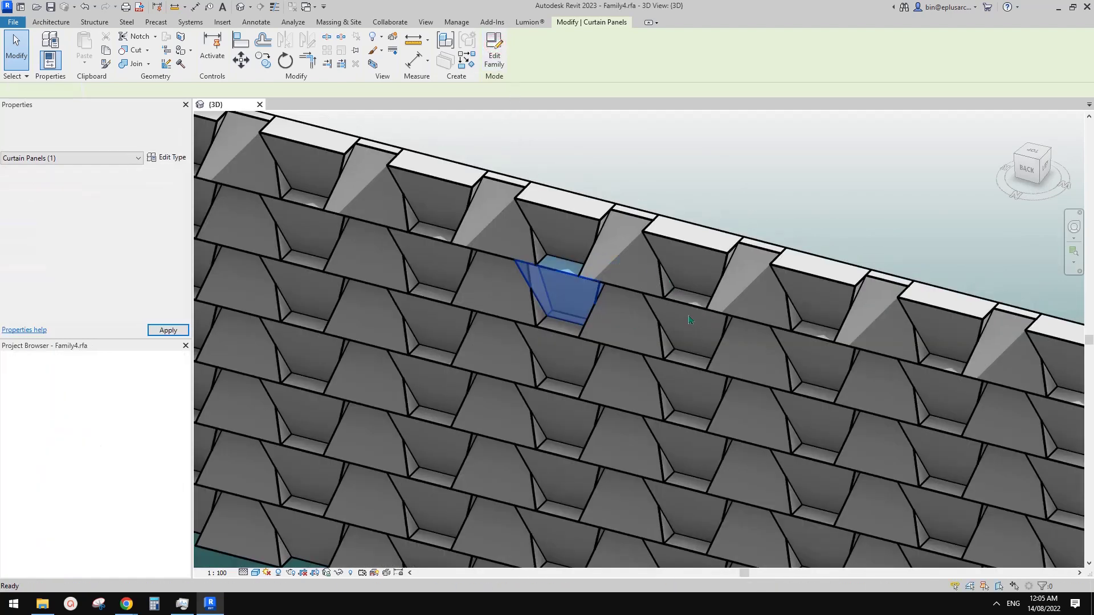
Connect two diagonally opposite reference points of the panel's large front face with a spline through points and make it a reference line
{"action": "scroll", "coordinate": [638, 361], "scroll_direction": "up", "scroll_amount": 4}
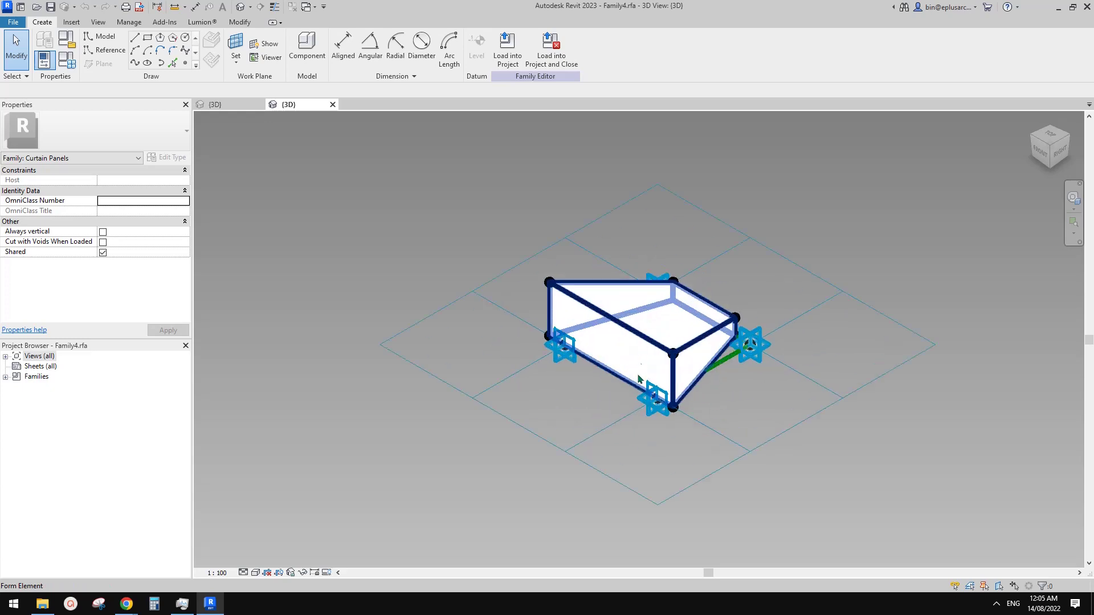
{"action": "middle_click_drag", "start_coordinate": [642, 379], "coordinate": [478, 224], "text": "shift"}
{"action": "scroll", "coordinate": [704, 317], "scroll_direction": "up", "scroll_amount": 3}
{"action": "key", "text": "l"}
{"action": "left_click", "coordinate": [371, 239]}
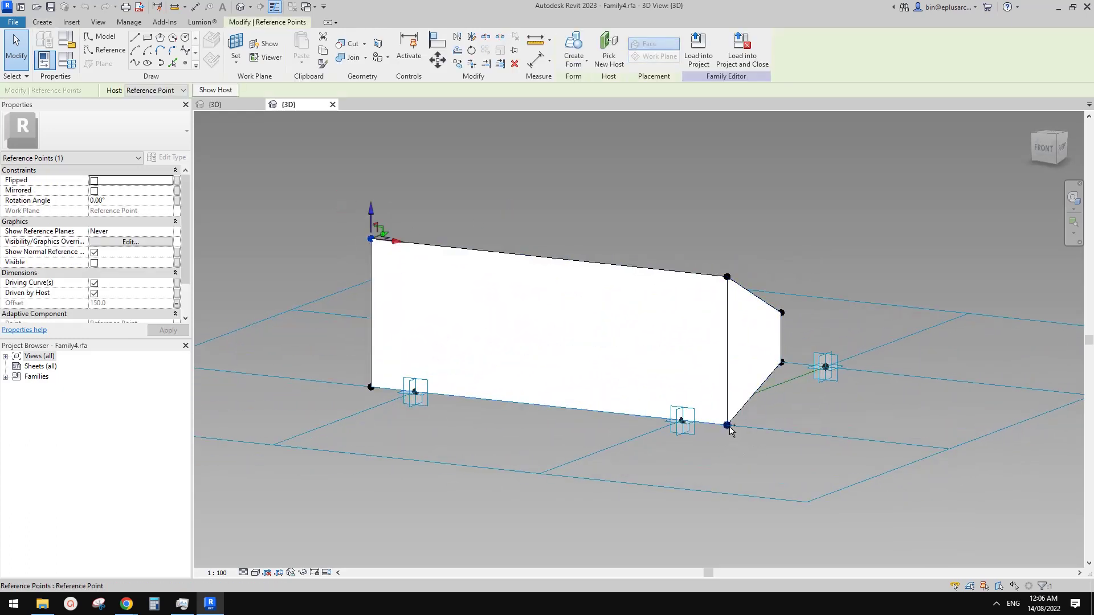
{"action": "middle_click_drag", "start_coordinate": [763, 431], "coordinate": [671, 383], "text": "shift"}
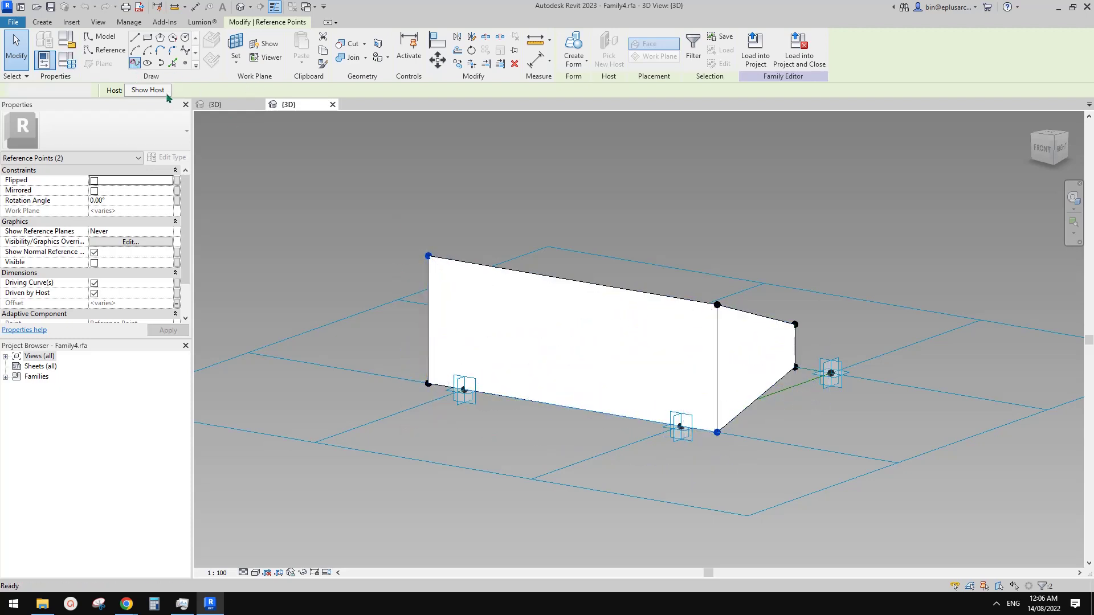
{"action": "left_click", "coordinate": [550, 330]}
{"action": "left_click", "coordinate": [99, 262]}
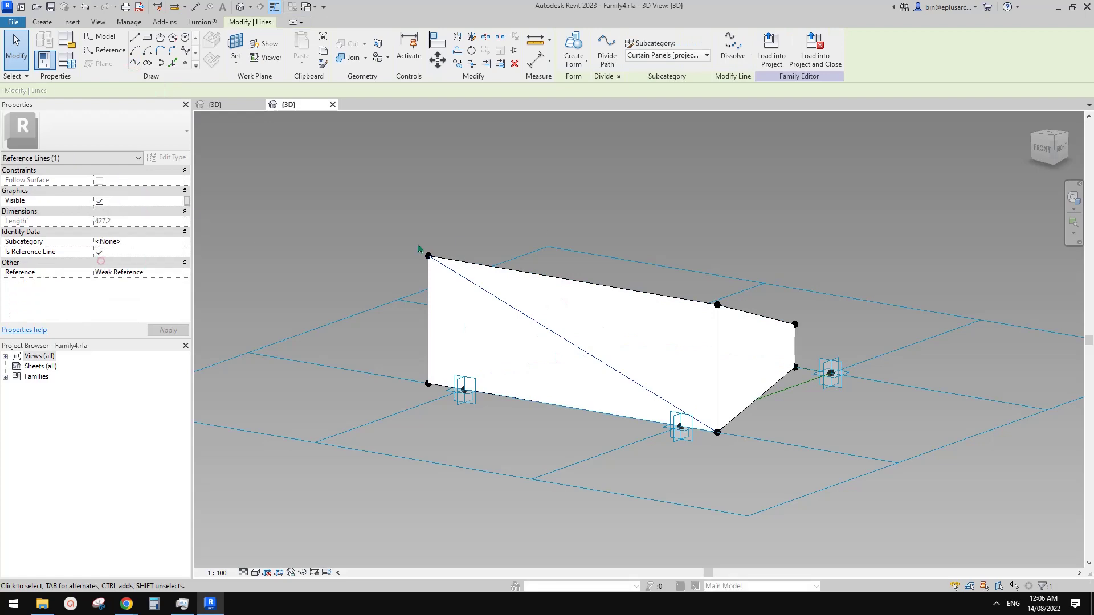
{"action": "left_click", "coordinate": [564, 223]}
Place a reference point at the midpoint of the diagonal reference line on the panel's large front face
{"action": "middle_click_drag", "start_coordinate": [645, 313], "coordinate": [632, 353], "text": "shift"}
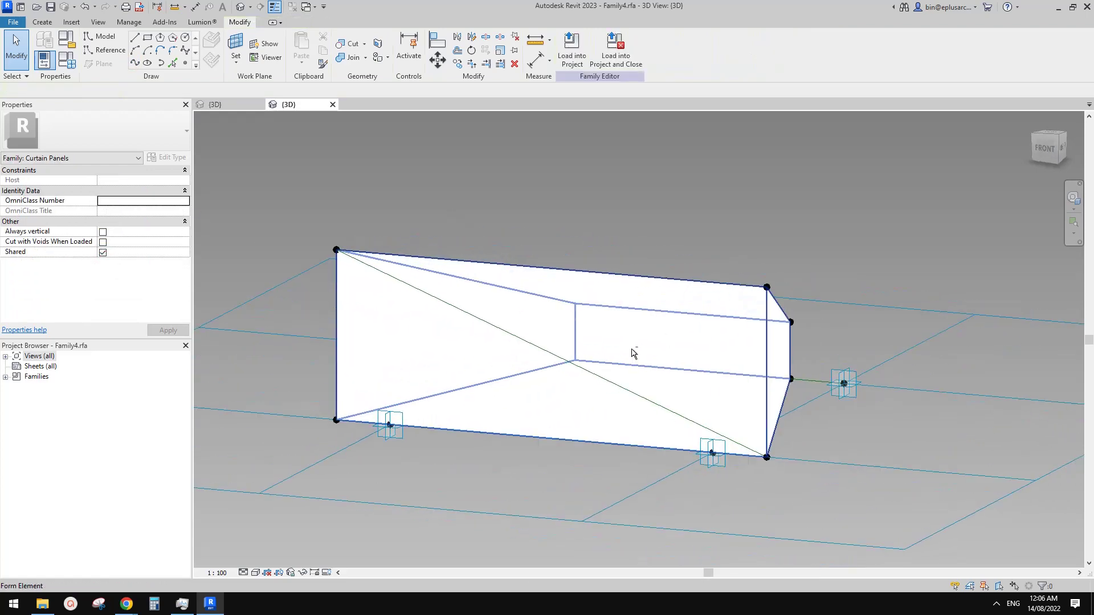
{"action": "left_click", "coordinate": [559, 361]}
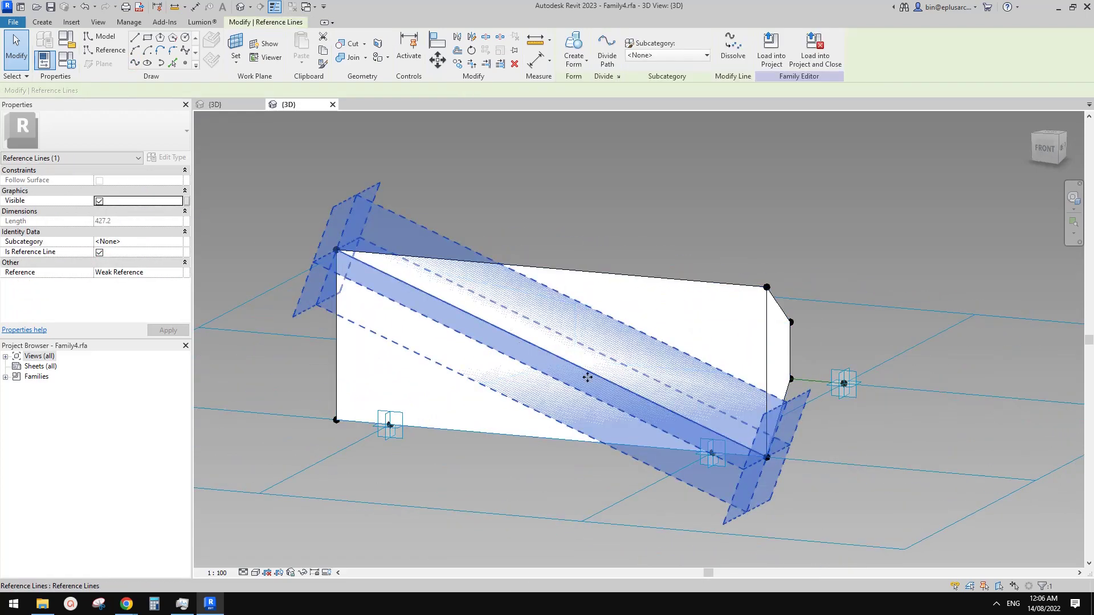
{"action": "left_click", "coordinate": [185, 64]}
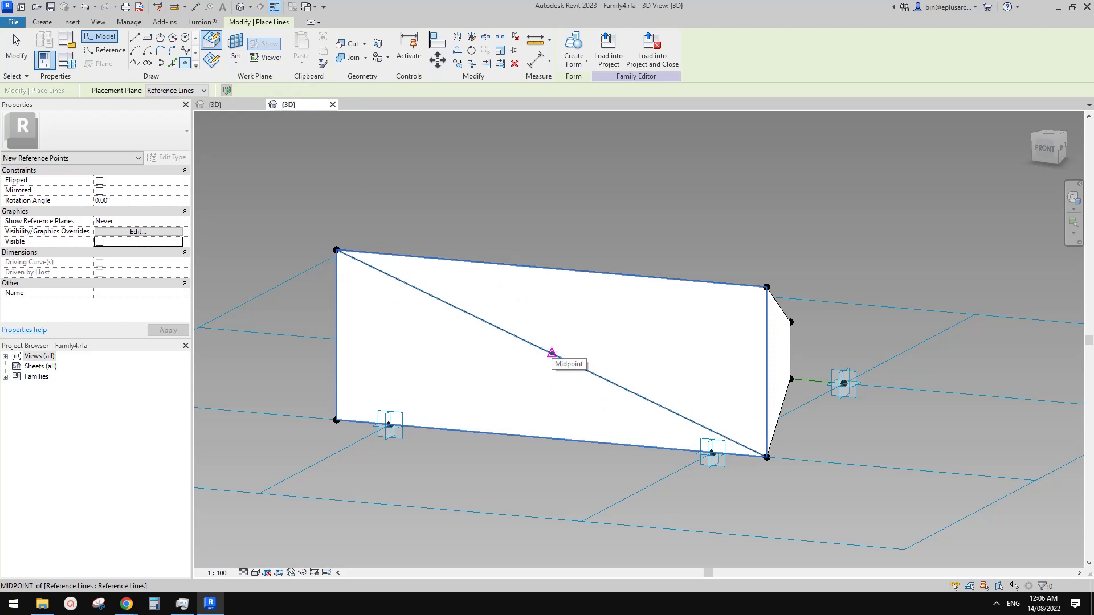
{"action": "left_click", "coordinate": [552, 353]}
{"action": "key", "text": "Escape"}
{"action": "key", "text": "Escape"}
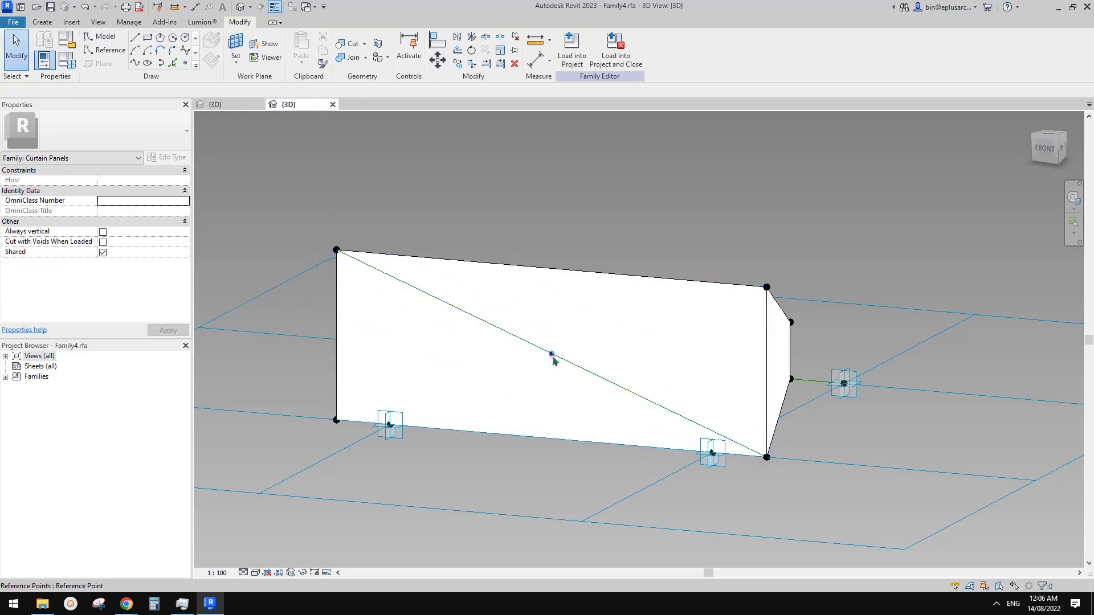
Set the midpoint reference point to always show its reference planes and turn off showing only the normal reference plane
{"action": "left_click", "coordinate": [552, 357]}
{"action": "middle_click_drag", "start_coordinate": [572, 375], "coordinate": [657, 379], "text": "shift"}
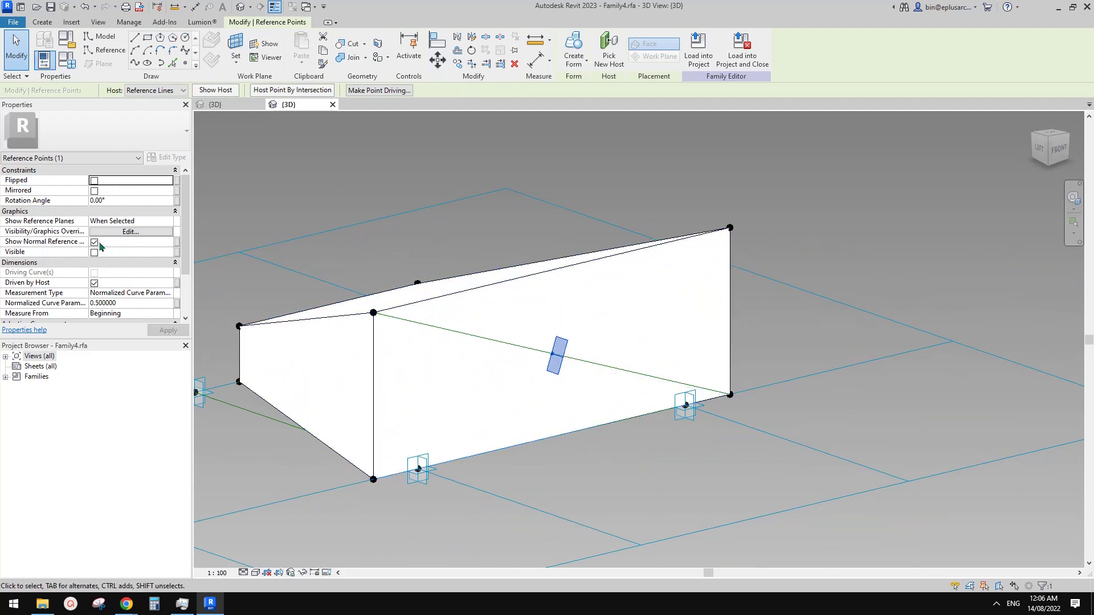
{"action": "left_click", "coordinate": [160, 221]}
{"action": "left_click", "coordinate": [168, 221]}
{"action": "left_click", "coordinate": [106, 249]}
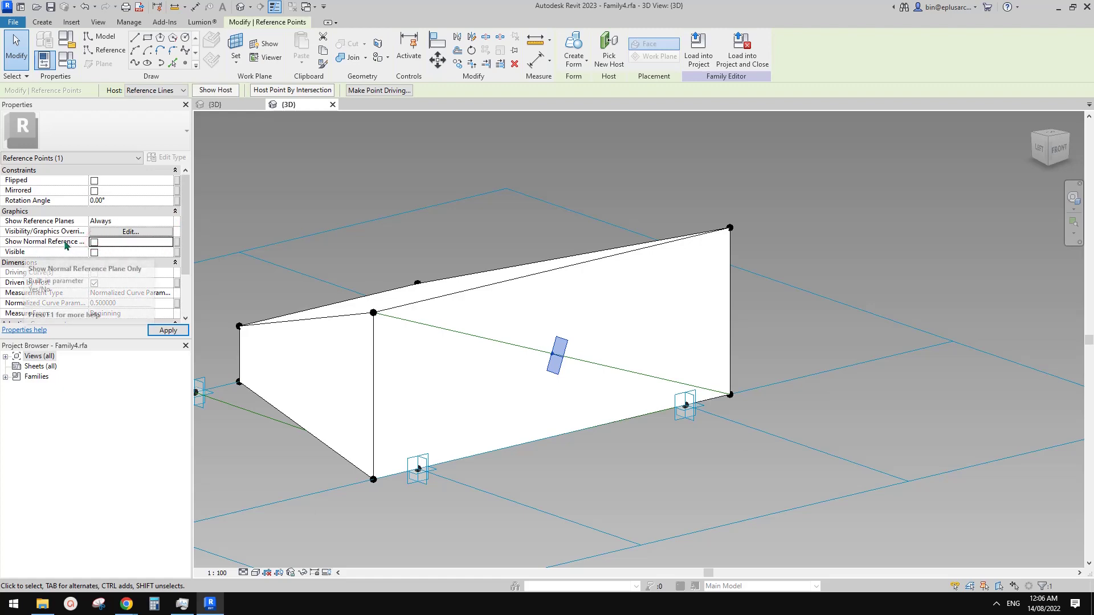
{"action": "middle_click_drag", "start_coordinate": [621, 333], "coordinate": [630, 335], "text": "shift"}
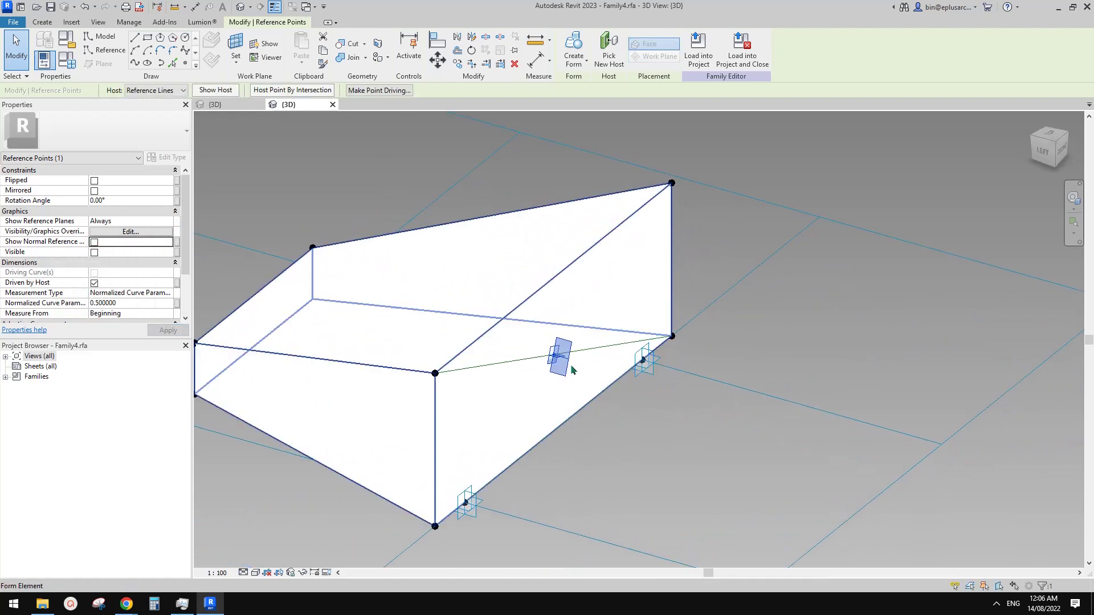
{"action": "scroll", "coordinate": [552, 359], "scroll_direction": "up", "scroll_amount": 5}
{"action": "key", "text": "Escape"}
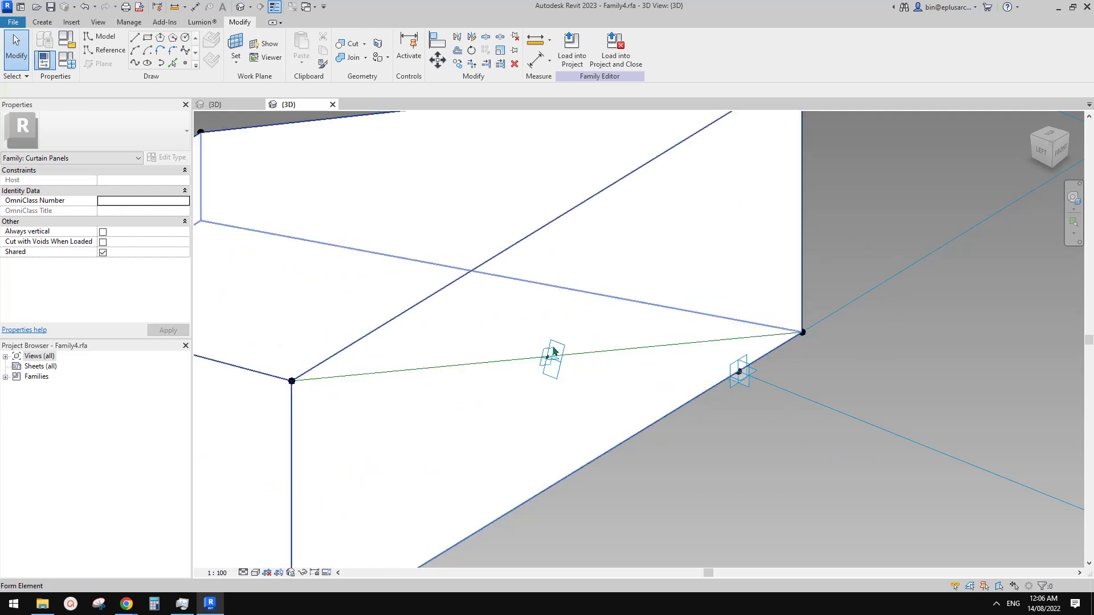
{"action": "scroll", "coordinate": [545, 352], "scroll_direction": "down", "scroll_amount": 5}
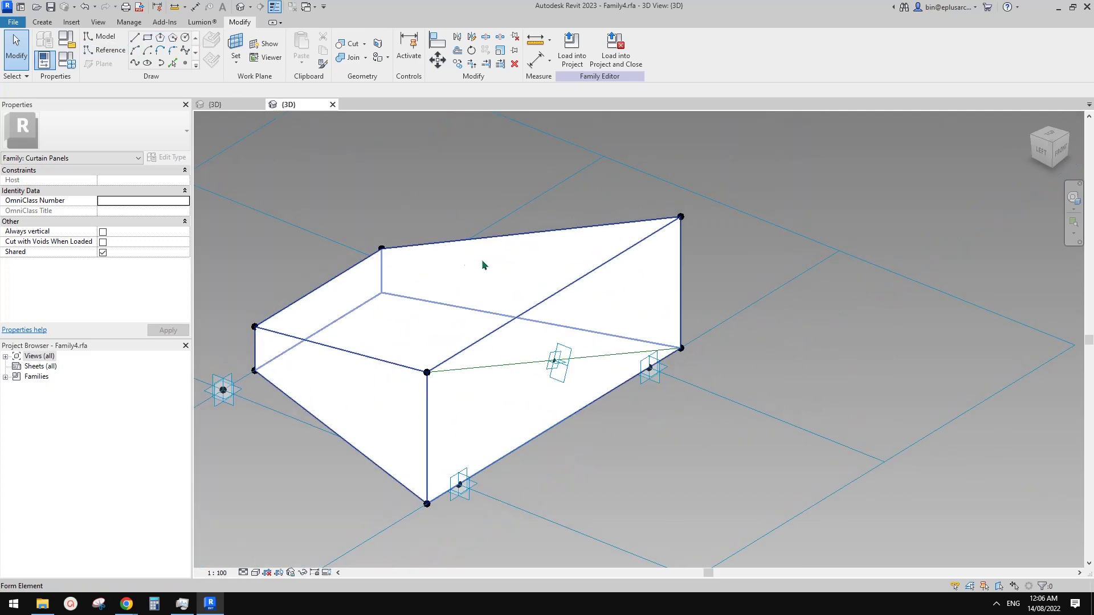
{"action": "middle_click_drag", "start_coordinate": [486, 261], "coordinate": [509, 197], "text": "shift"}
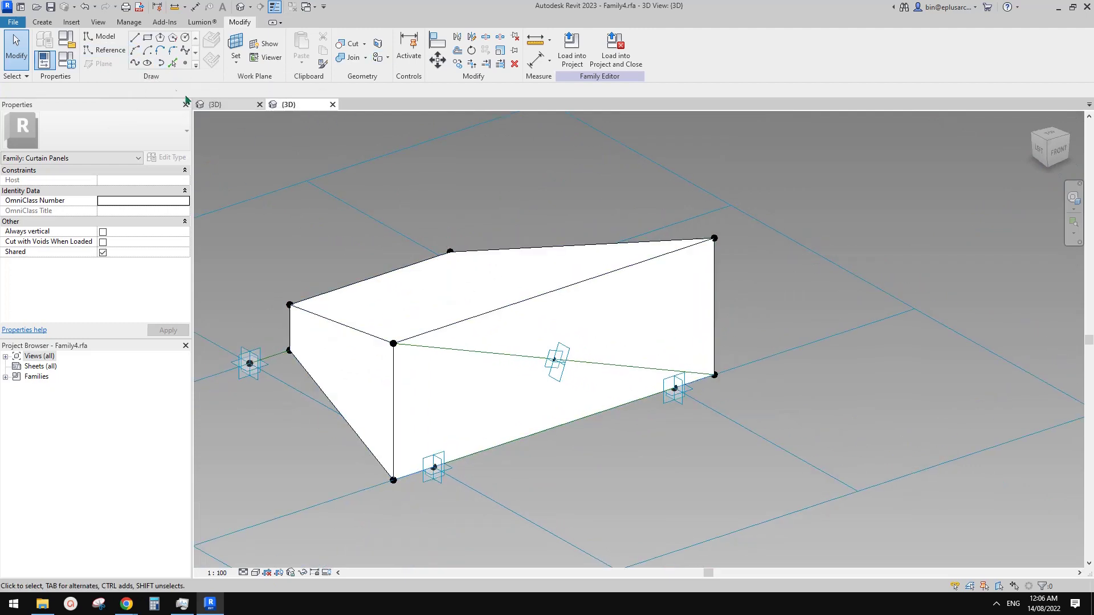
Draw a reference-line circle of about 25 mm radius centred on the midpoint, using the point's plane parallel to the front face as work plane
{"action": "left_click", "coordinate": [106, 49]}
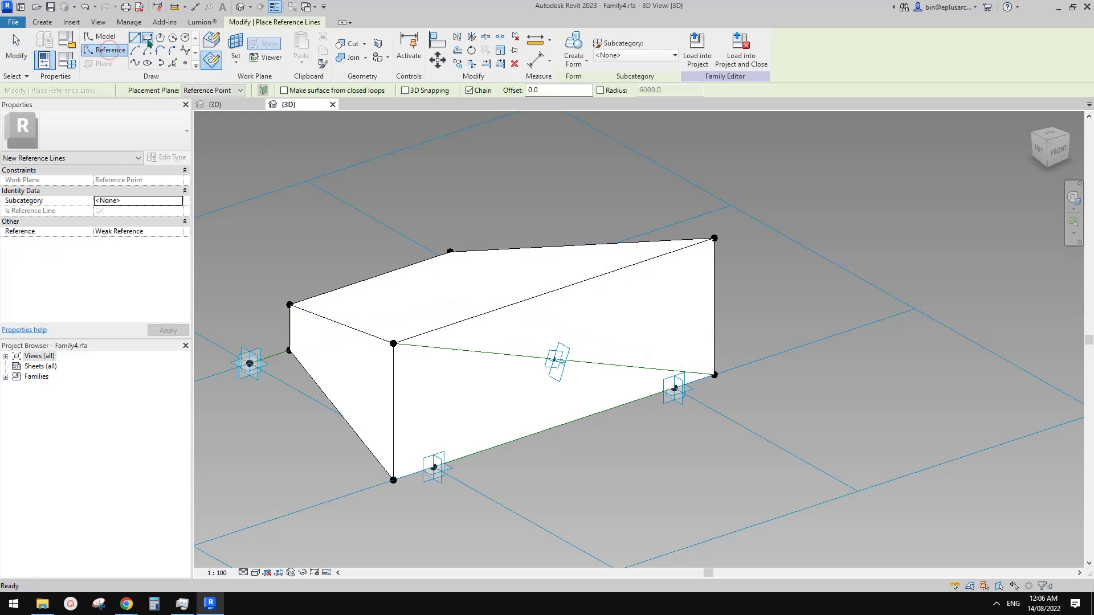
{"action": "left_click", "coordinate": [185, 38]}
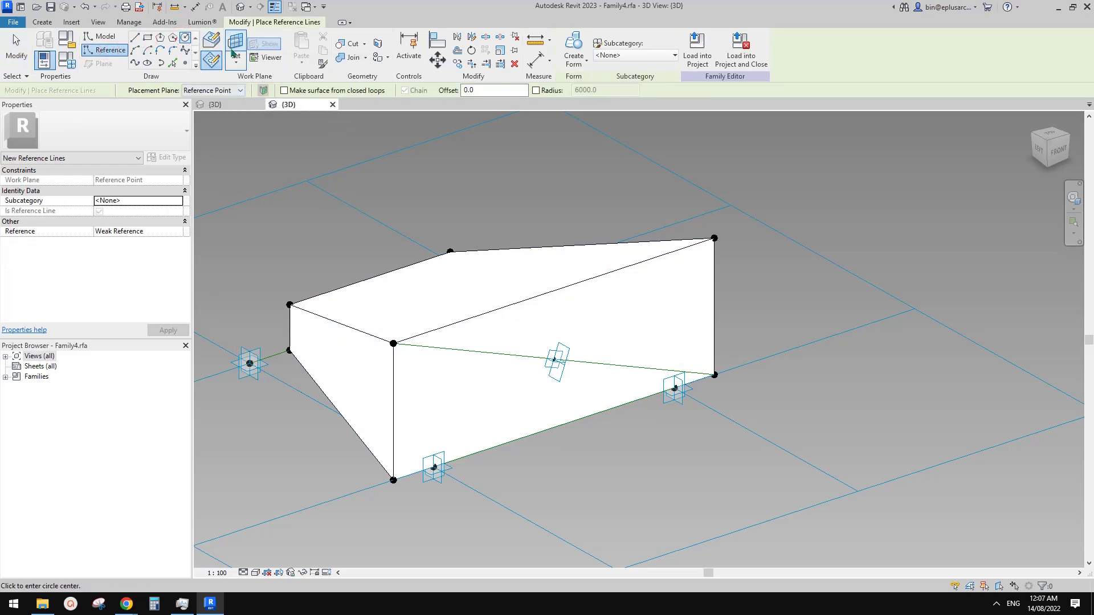
{"action": "key", "text": "Escape"}
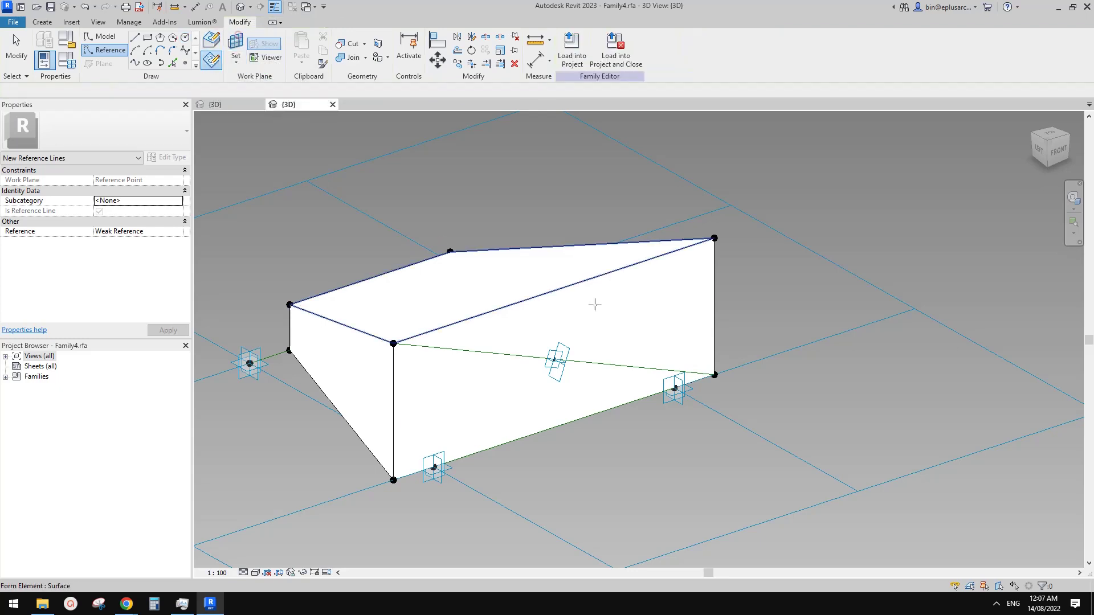
{"action": "left_click", "coordinate": [553, 340]}
{"action": "left_click", "coordinate": [550, 351]}
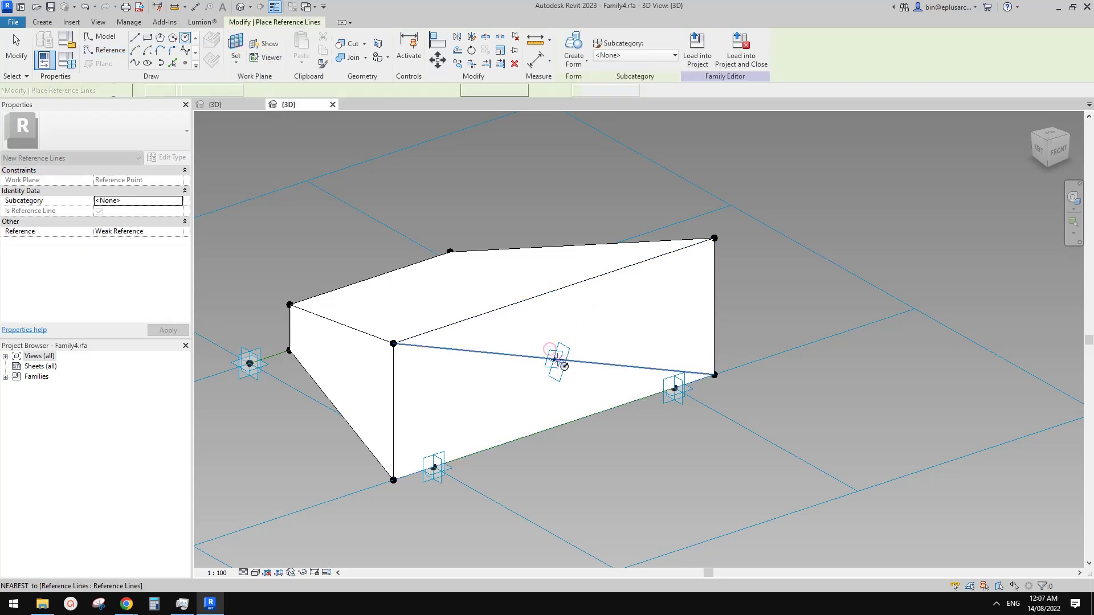
{"action": "left_click", "coordinate": [554, 359]}
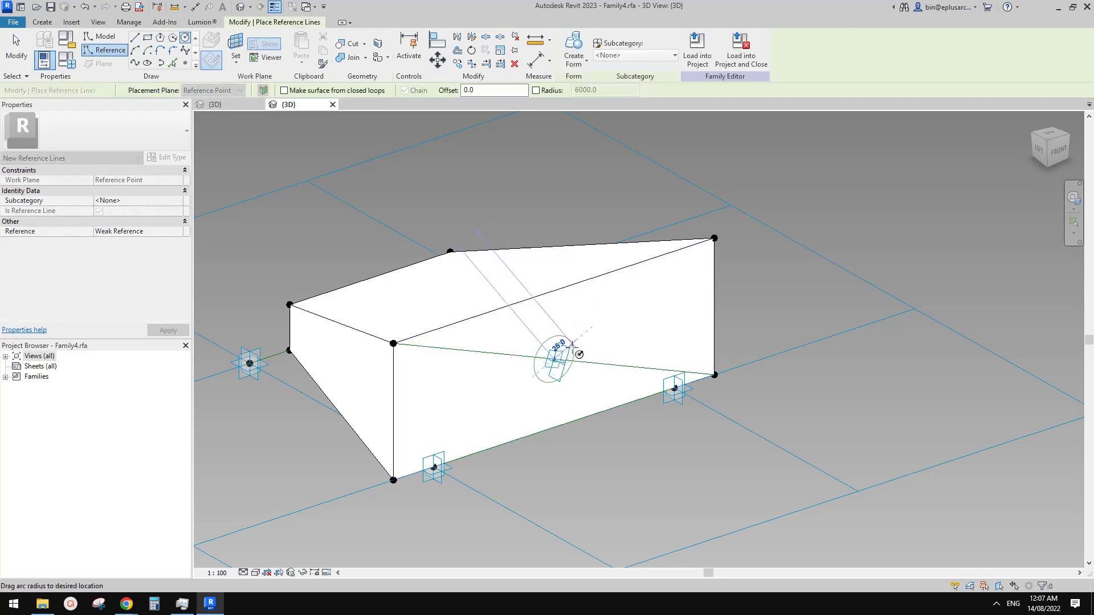
{"action": "left_click", "coordinate": [576, 356]}
{"action": "key", "text": "Escape"}
{"action": "key", "text": "Escape"}
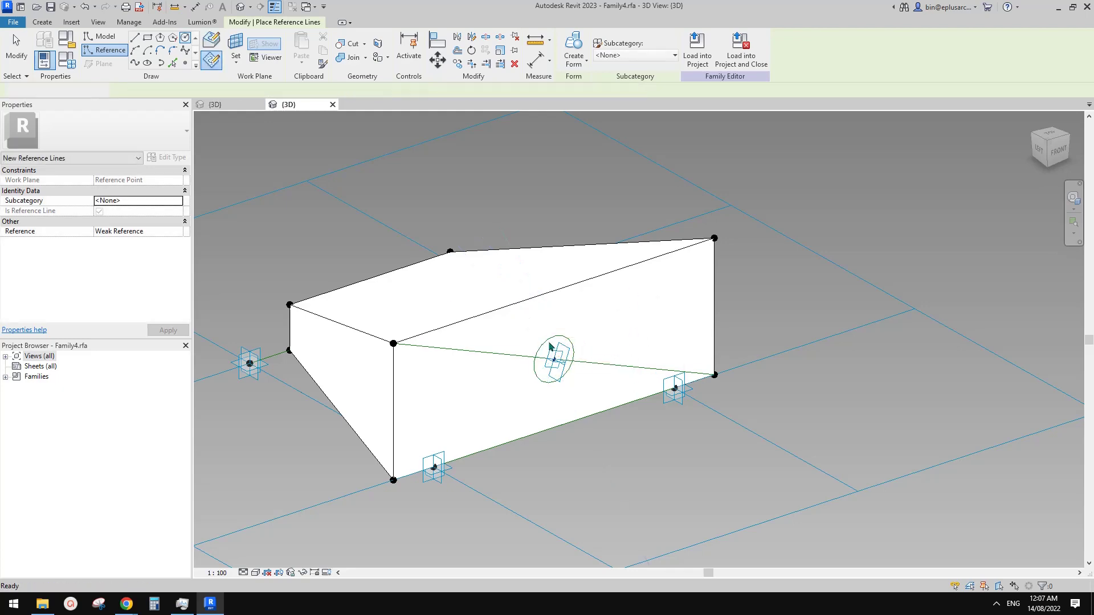
Create a solid cylinder form from the reference circle at the centre of the panel's front face
{"action": "left_click", "coordinate": [557, 336]}
{"action": "scroll", "coordinate": [557, 336], "scroll_direction": "up", "scroll_amount": 1}
{"action": "middle_click_drag", "start_coordinate": [558, 336], "coordinate": [593, 332], "text": "shift"}
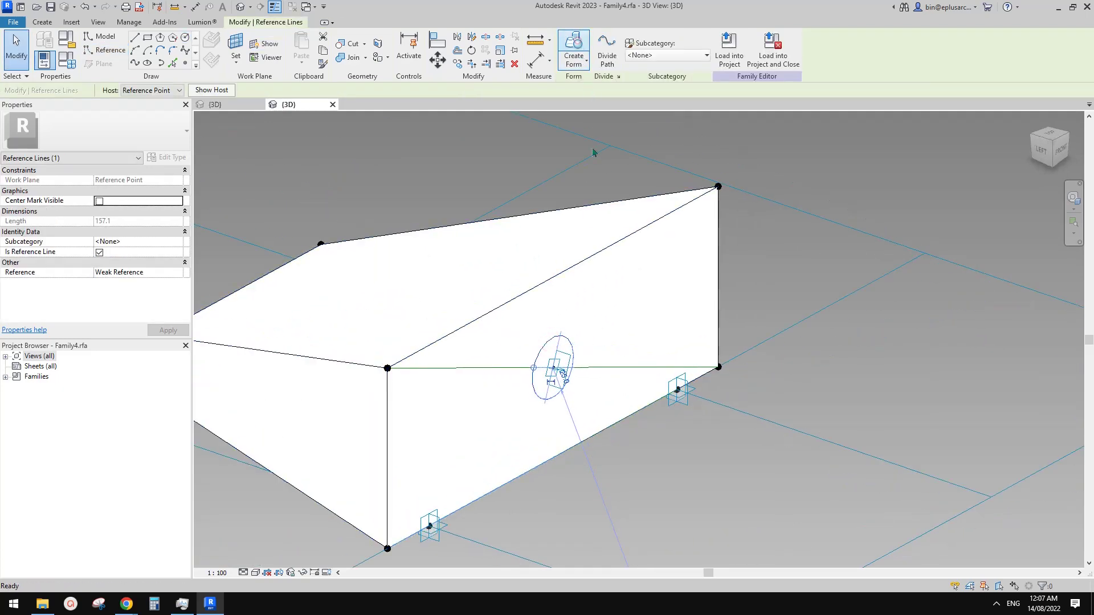
{"action": "left_click", "coordinate": [574, 45]}
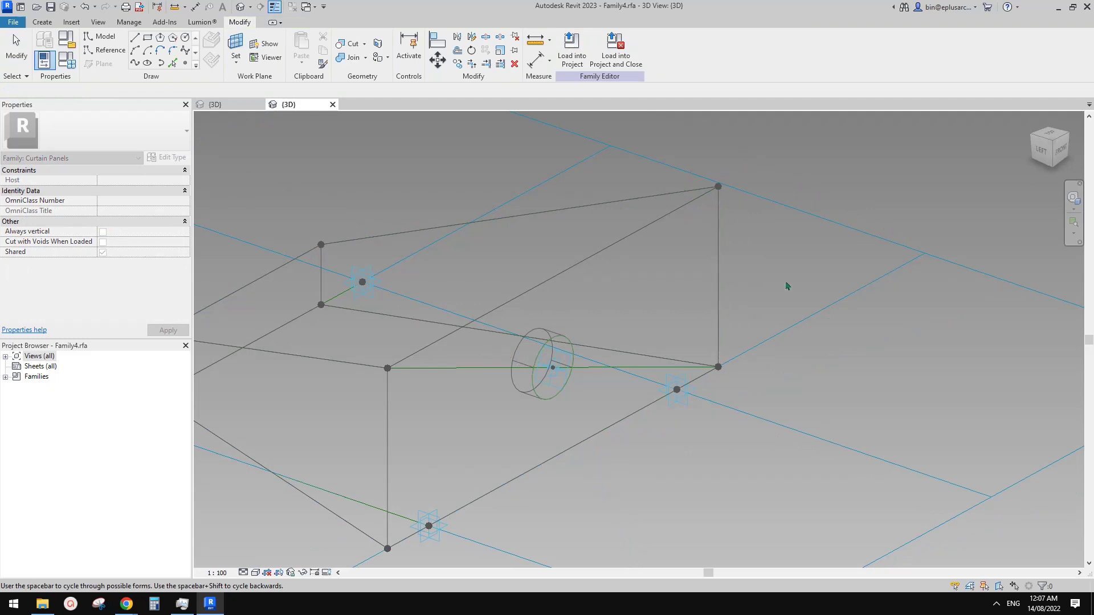
{"action": "left_click", "coordinate": [530, 373]}
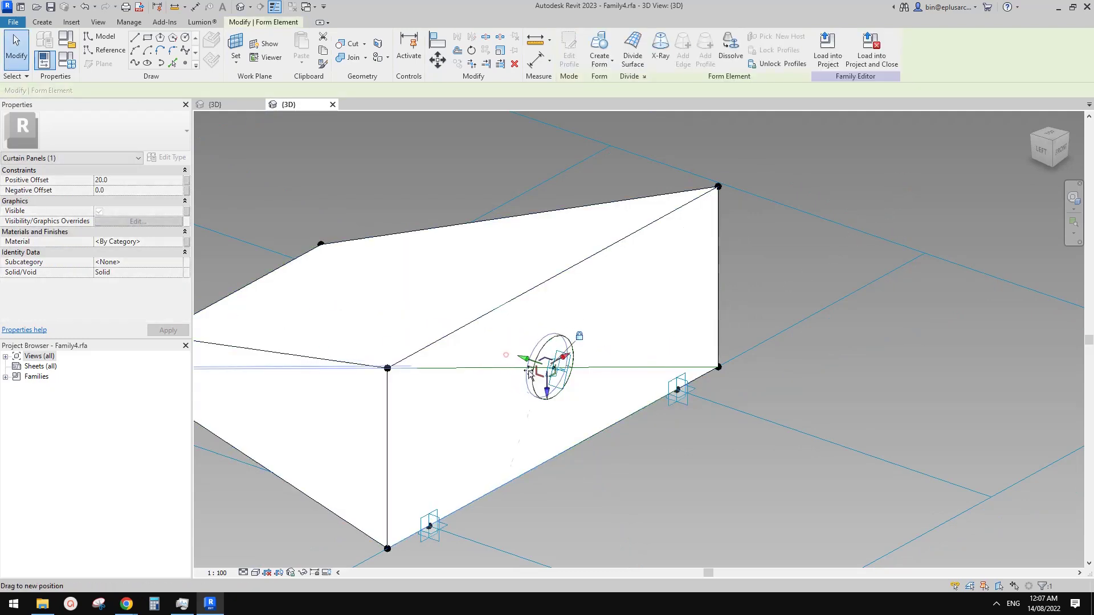
Flip the cylinder outward from the front face and set its positive offset to -5 to make a thin light disc
{"action": "left_click_drag", "start_coordinate": [530, 373], "coordinate": [559, 383]}
{"action": "left_click", "coordinate": [131, 181]}
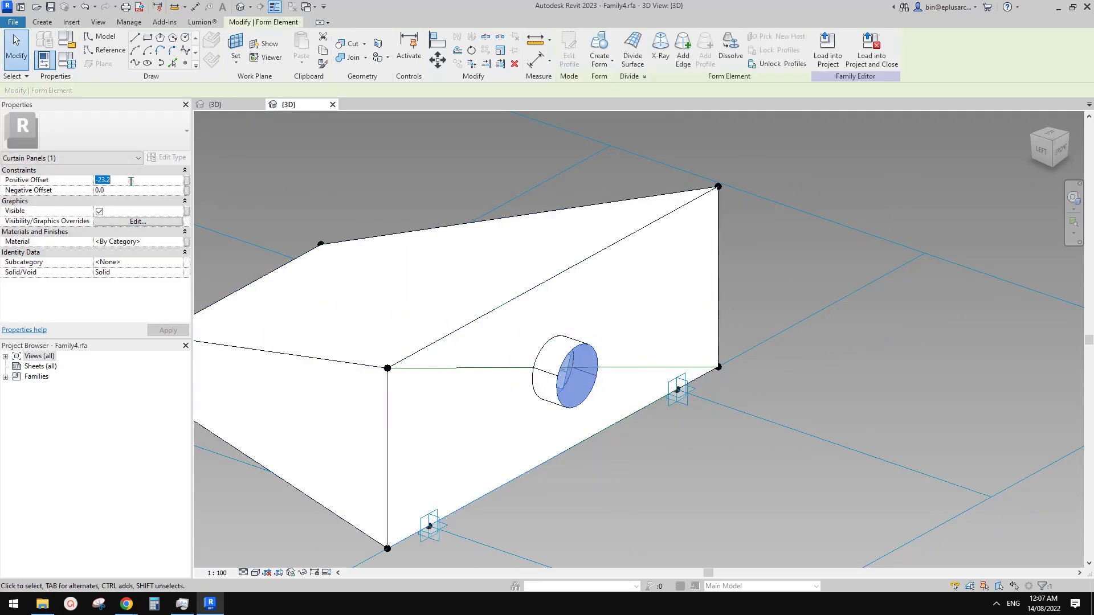
{"action": "type", "text": "-5"}
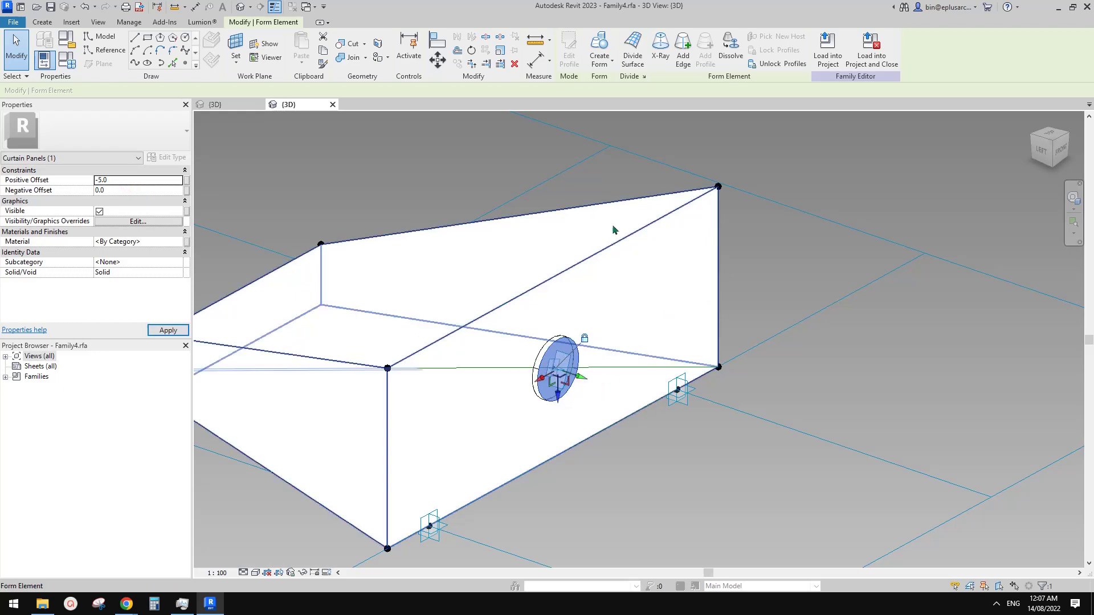
{"action": "key", "text": "Escape"}
{"action": "mouse_move", "coordinate": [555, 365]}
{"action": "middle_mouse_down", "text": "shift"}
{"action": "mouse_move", "coordinate": [710, 325]}
{"action": "mouse_move", "coordinate": [651, 319]}
{"action": "mouse_move", "coordinate": [602, 383]}
{"action": "mouse_move", "coordinate": [558, 357]}
{"action": "middle_mouse_up", "text": "shift"}
{"action": "scroll", "coordinate": [557, 347], "scroll_direction": "up", "scroll_amount": 4}
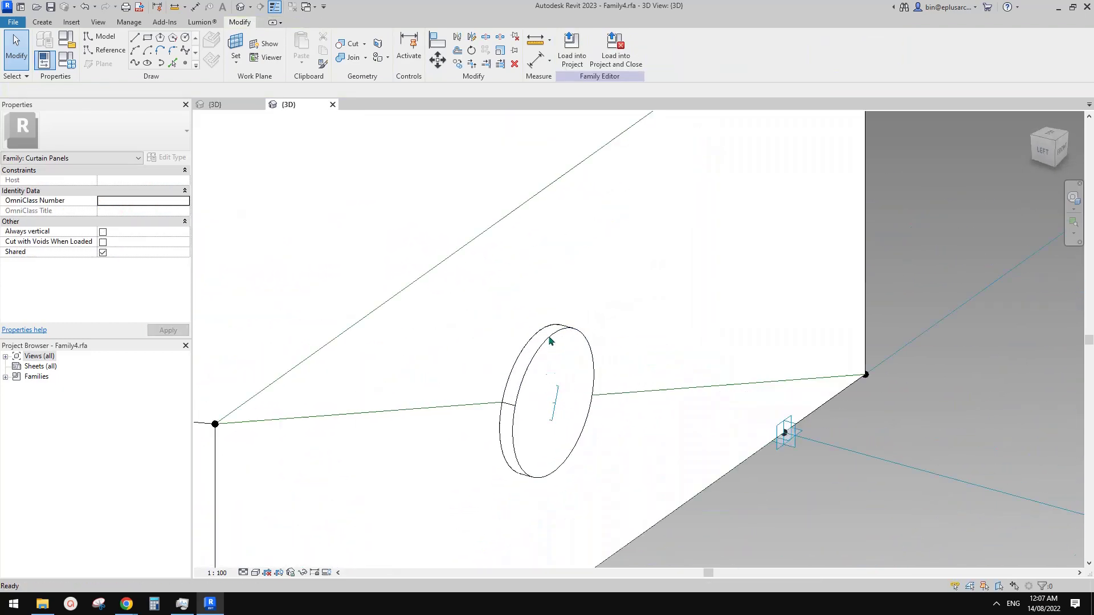
{"action": "scroll", "coordinate": [542, 359], "scroll_direction": "down", "scroll_amount": 2}
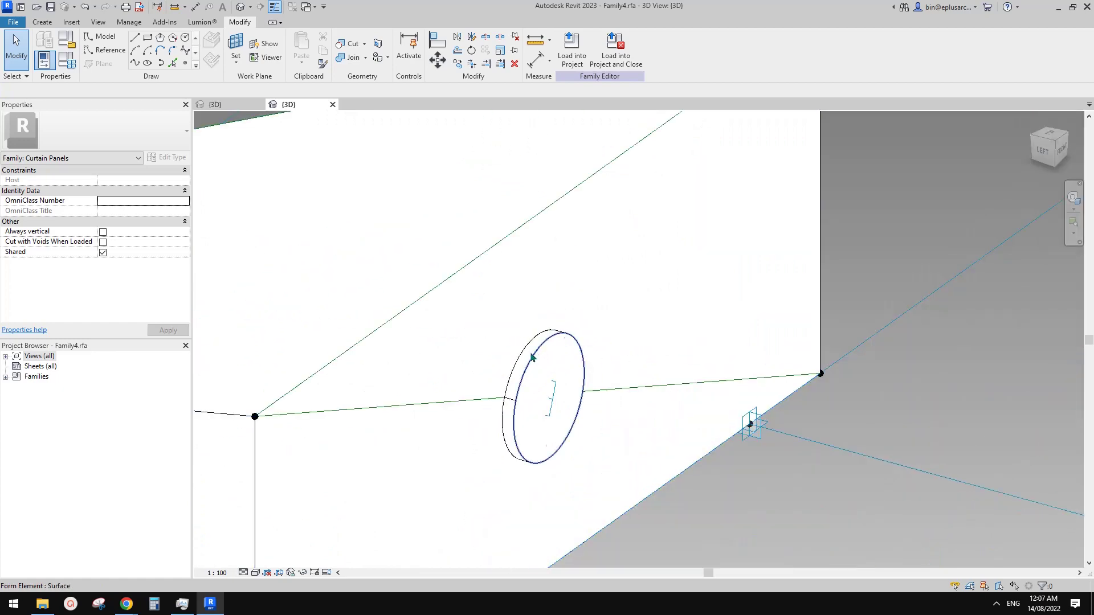
Associate the light disc's material with a new type family parameter named dfs
{"action": "scroll", "coordinate": [531, 358], "scroll_direction": "up", "scroll_amount": 2}
{"action": "left_click", "coordinate": [538, 359]}
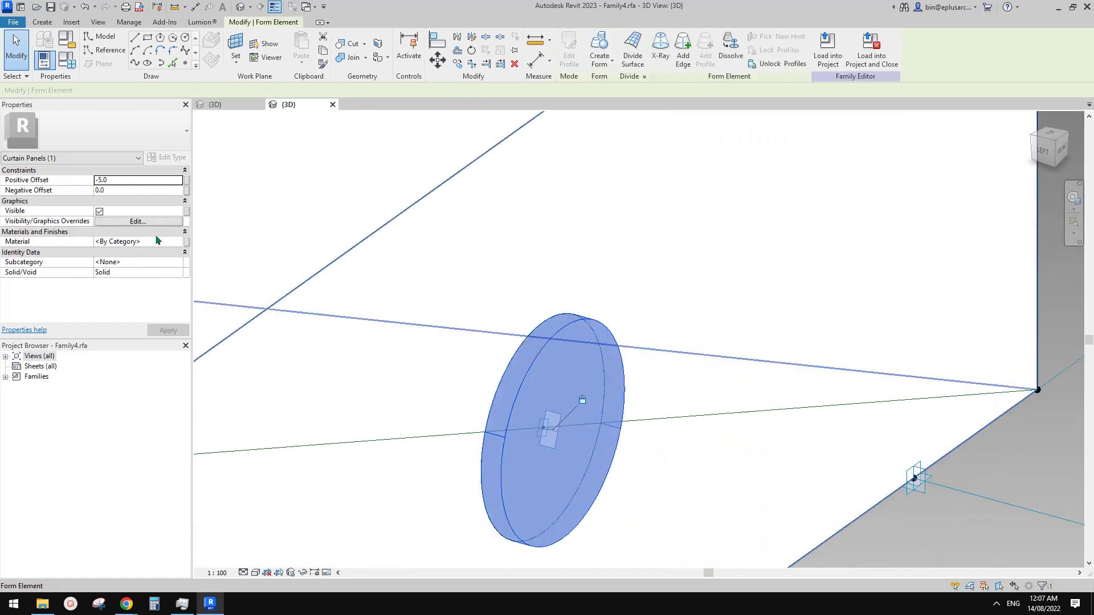
{"action": "left_click", "coordinate": [187, 242]}
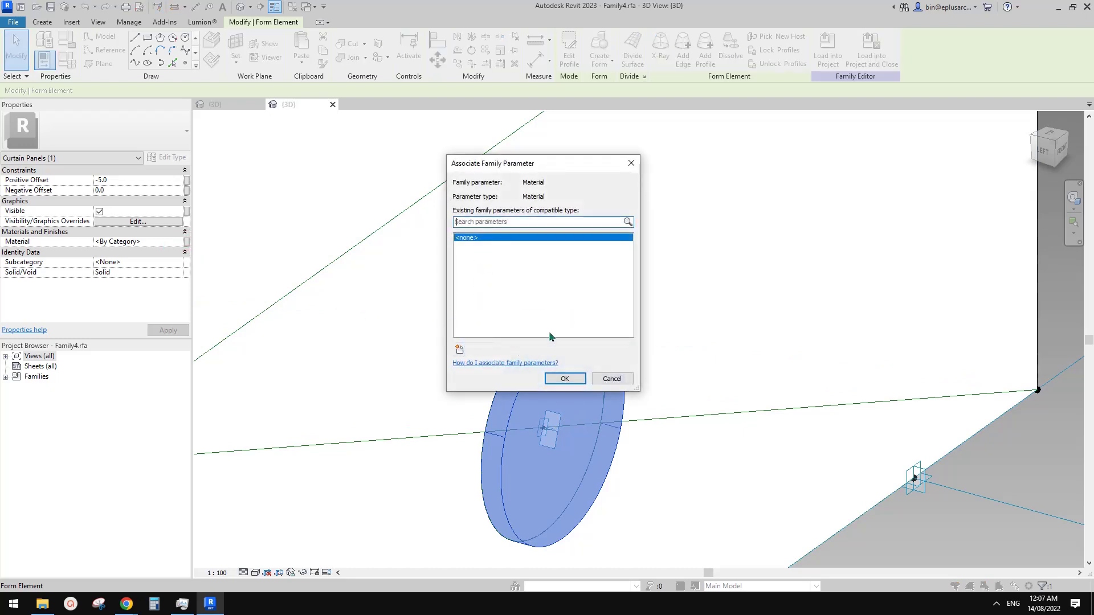
{"action": "left_click", "coordinate": [460, 349]}
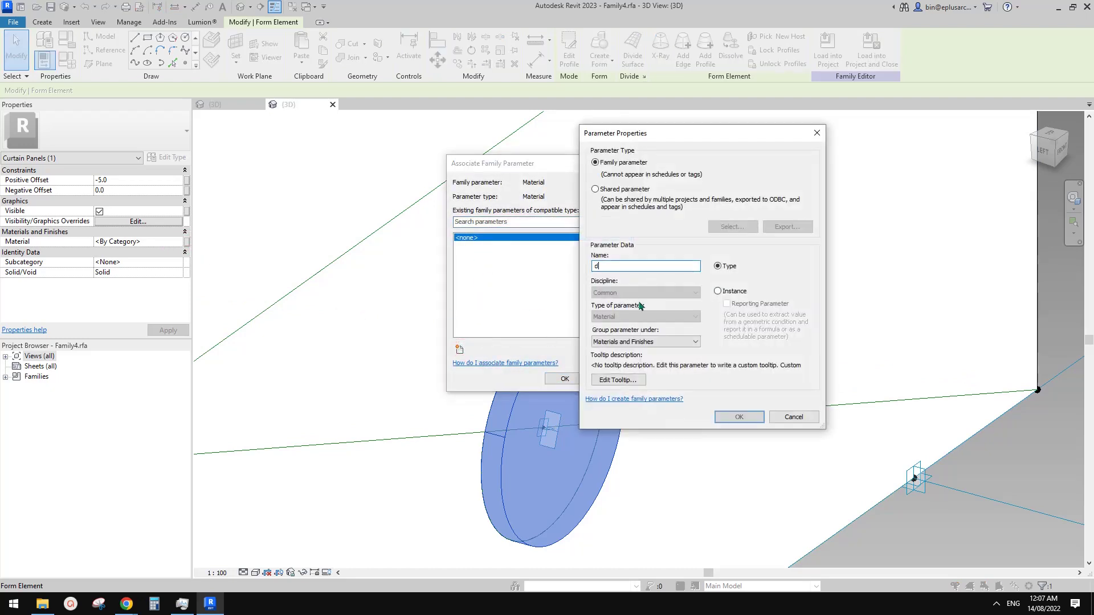
{"action": "left_click", "coordinate": [739, 416]}
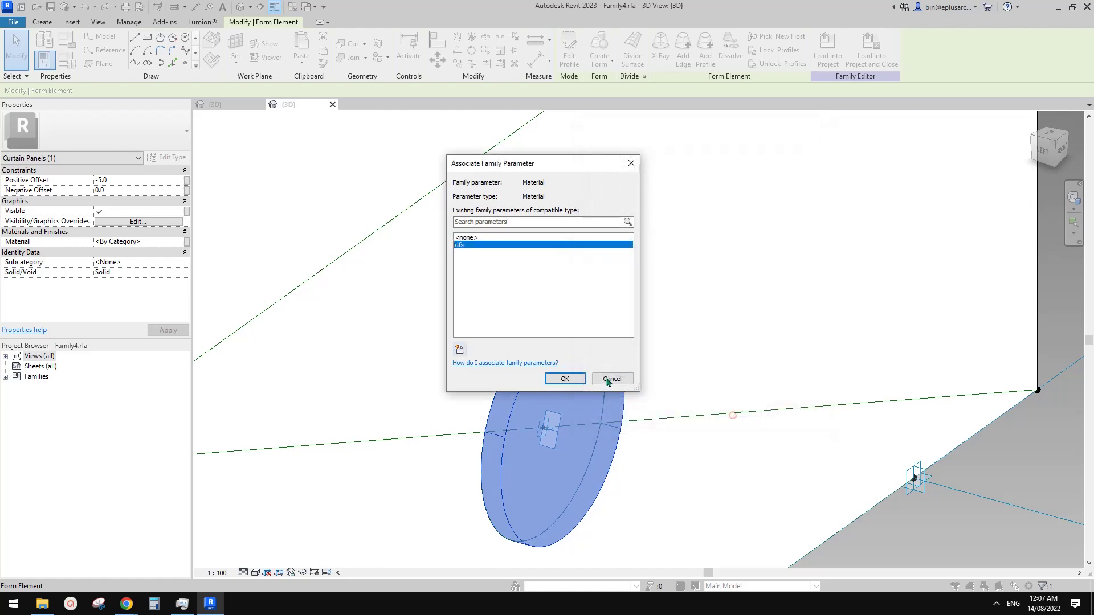
{"action": "left_click", "coordinate": [565, 379]}
{"action": "scroll", "coordinate": [565, 297], "scroll_direction": "down", "scroll_amount": 6}
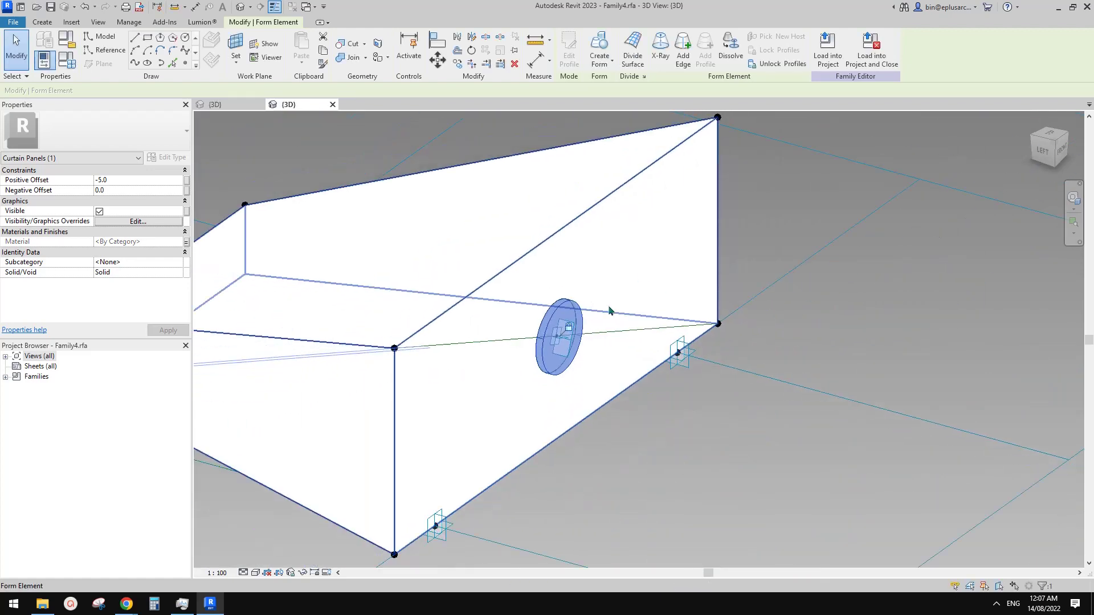
{"action": "key", "text": "Escape"}
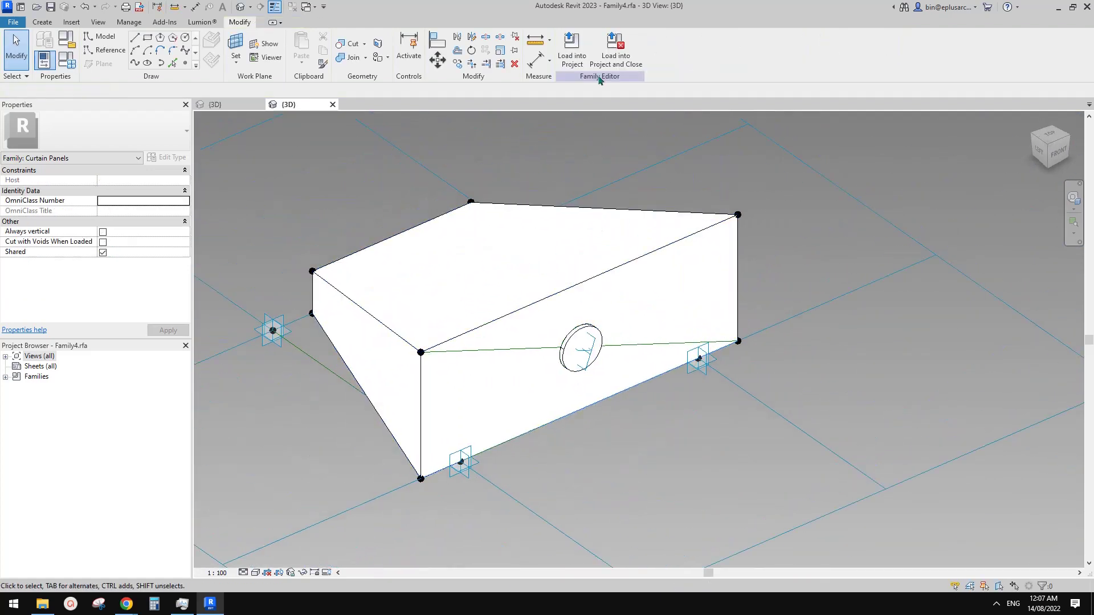
Load the panel family into the project, overwriting the existing version, and check the light discs across the wall
{"action": "left_click", "coordinate": [571, 48]}
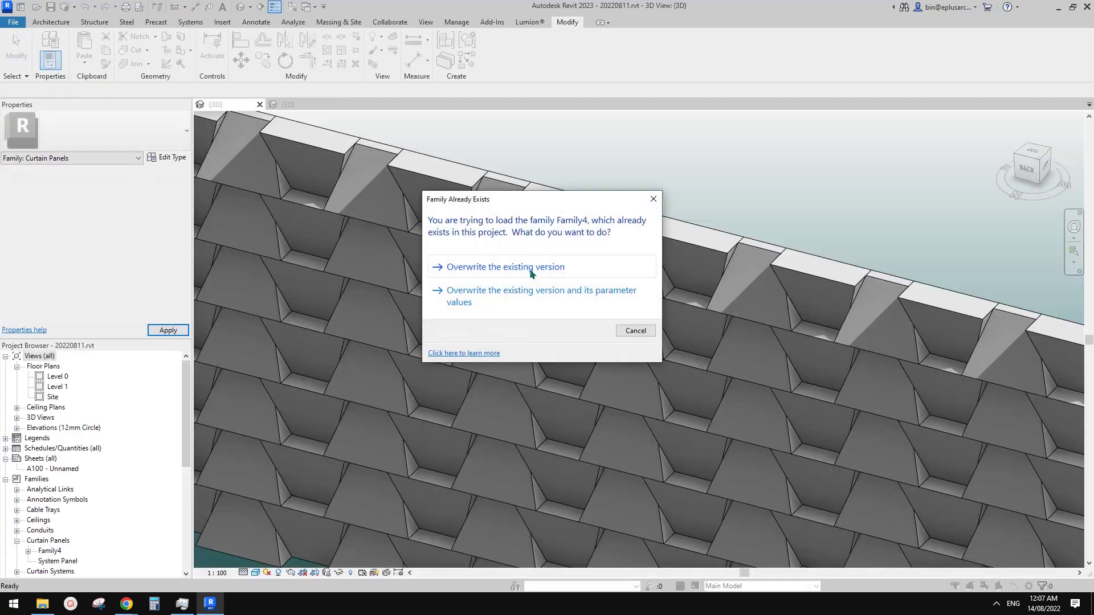
{"action": "left_click", "coordinate": [527, 265]}
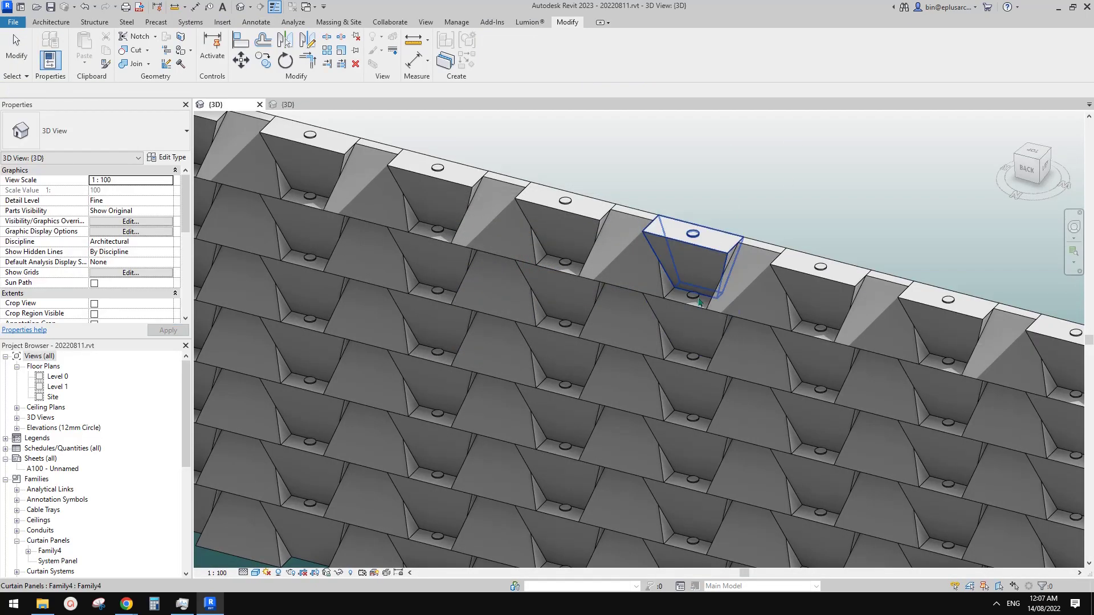
{"action": "scroll", "coordinate": [706, 302], "scroll_direction": "down", "scroll_amount": 4}
{"action": "scroll", "coordinate": [676, 325], "scroll_direction": "up", "scroll_amount": 6}
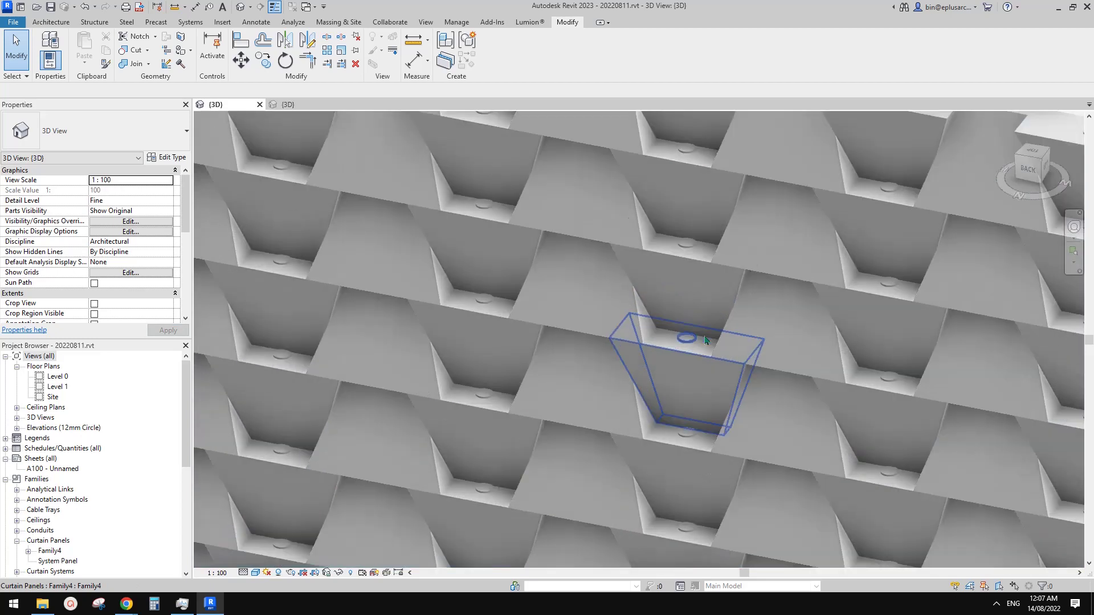
Inspect the type properties of an inverted panel on the wall for the dfs material parameter
{"action": "left_click", "coordinate": [680, 370]}
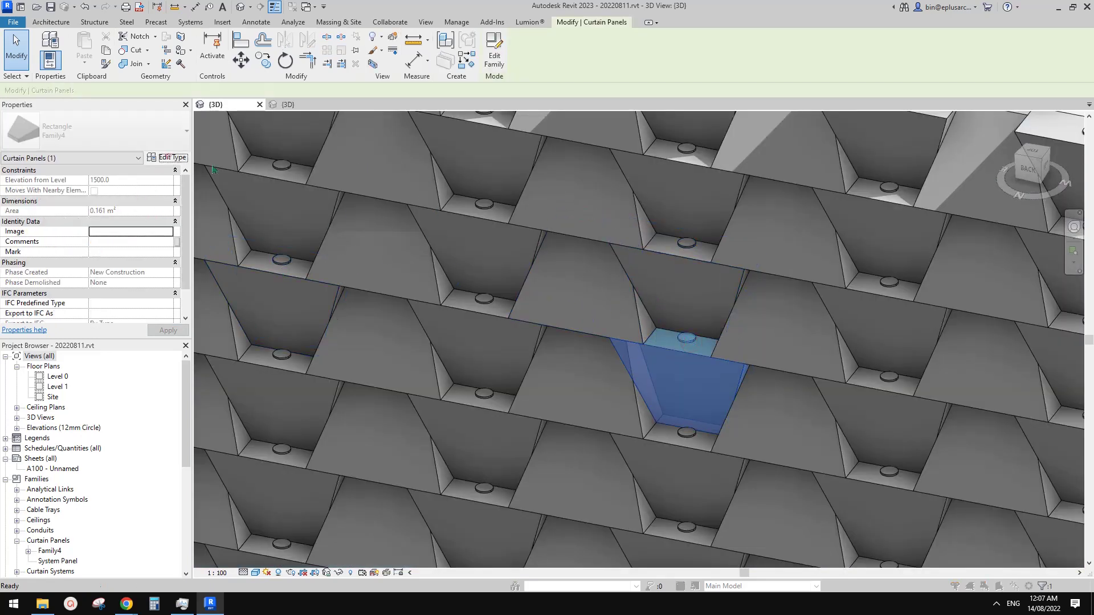
{"action": "left_click", "coordinate": [167, 158]}
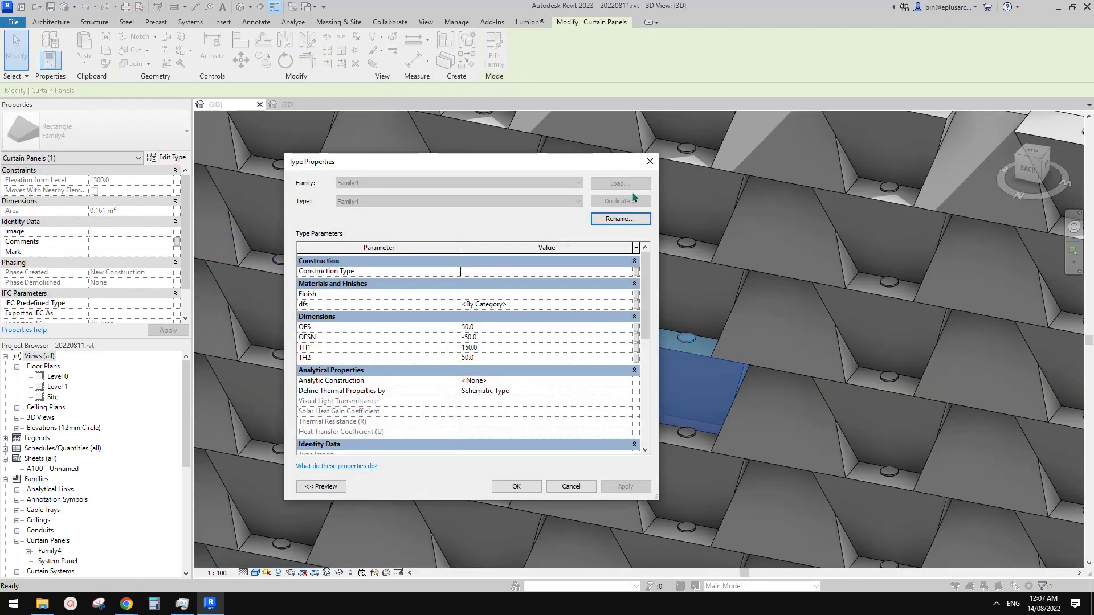
{"action": "left_click", "coordinate": [649, 162]}
{"action": "key", "text": "Escape"}
{"action": "scroll", "coordinate": [673, 228], "scroll_direction": "down", "scroll_amount": 3}
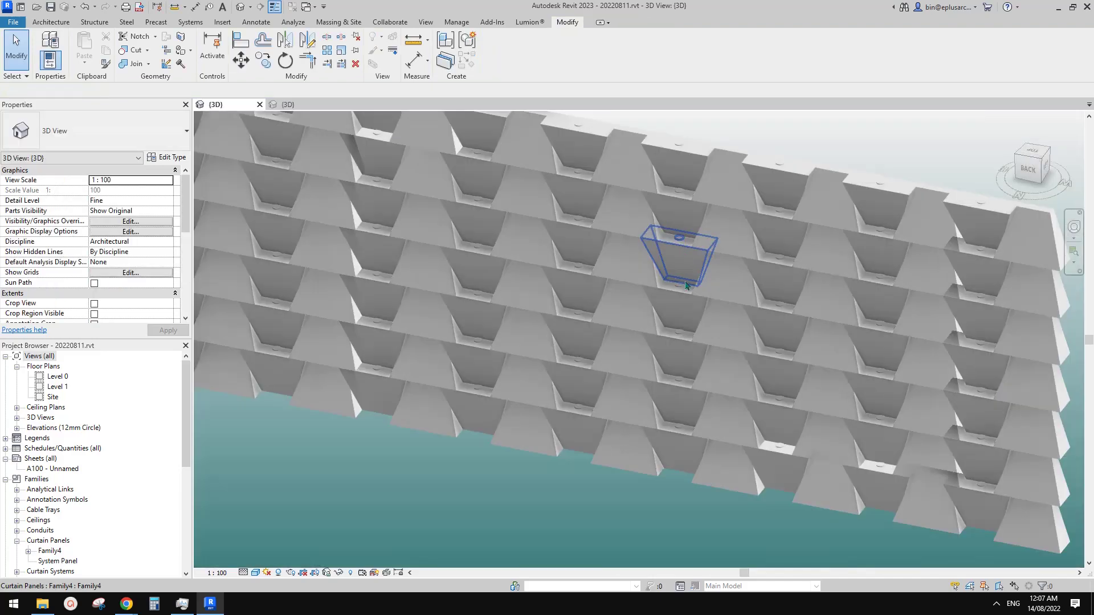
Examine the light discs on the wall's panels from several angles and against the panel family's 3D view
{"action": "middle_click_drag", "start_coordinate": [686, 285], "coordinate": [713, 158], "text": "shift"}
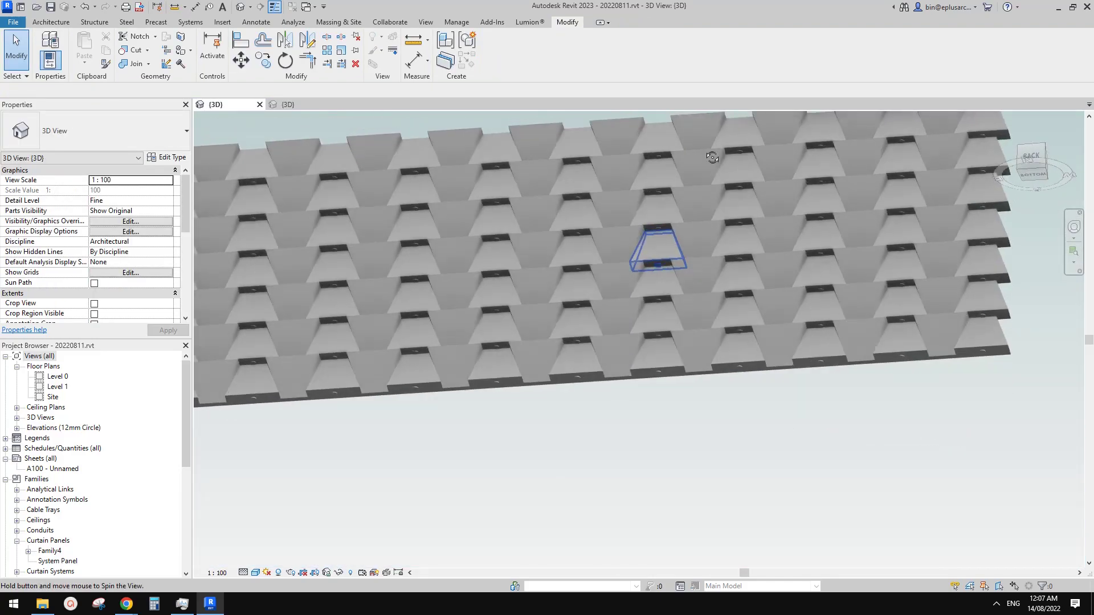
{"action": "scroll", "coordinate": [599, 244], "scroll_direction": "up", "scroll_amount": 5}
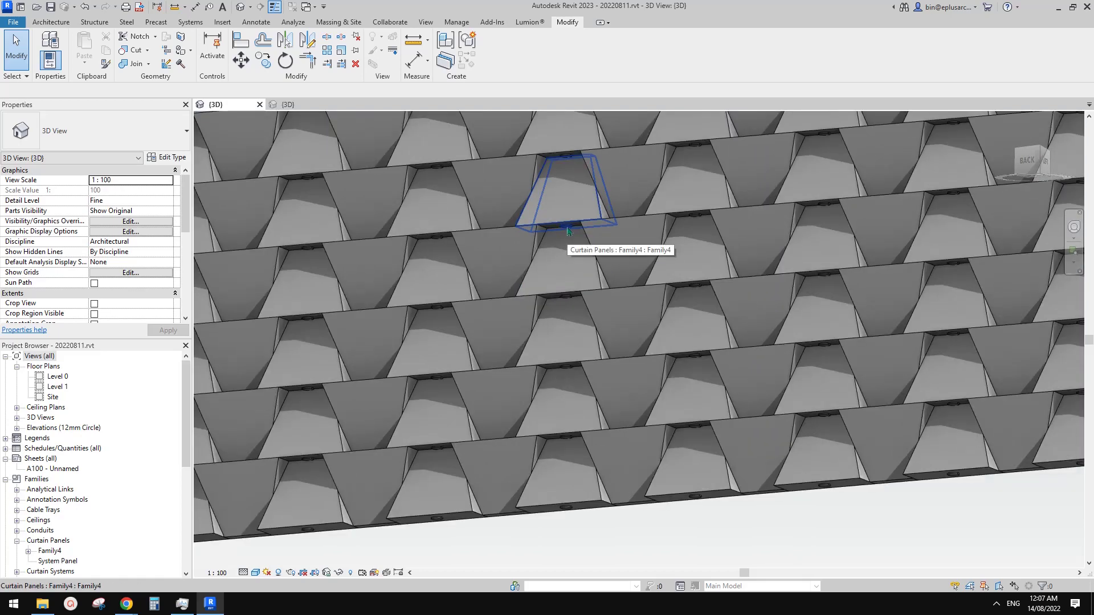
{"action": "middle_click_drag", "start_coordinate": [567, 231], "coordinate": [724, 311]}
{"action": "scroll", "coordinate": [687, 307], "scroll_direction": "up", "scroll_amount": 3}
{"action": "left_click", "coordinate": [686, 301]}
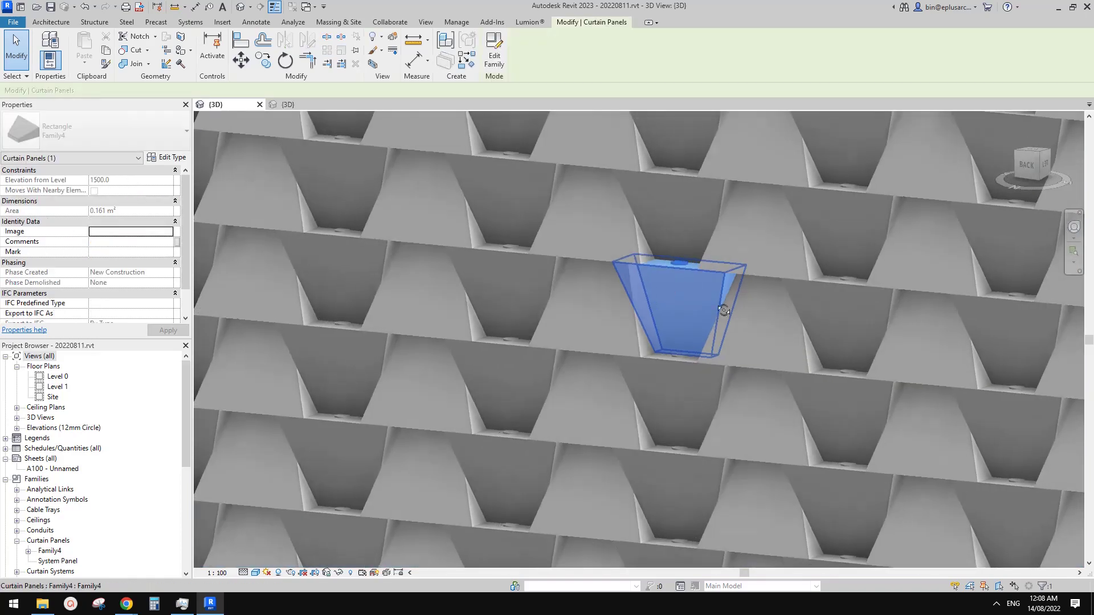
{"action": "left_click", "coordinate": [290, 105]}
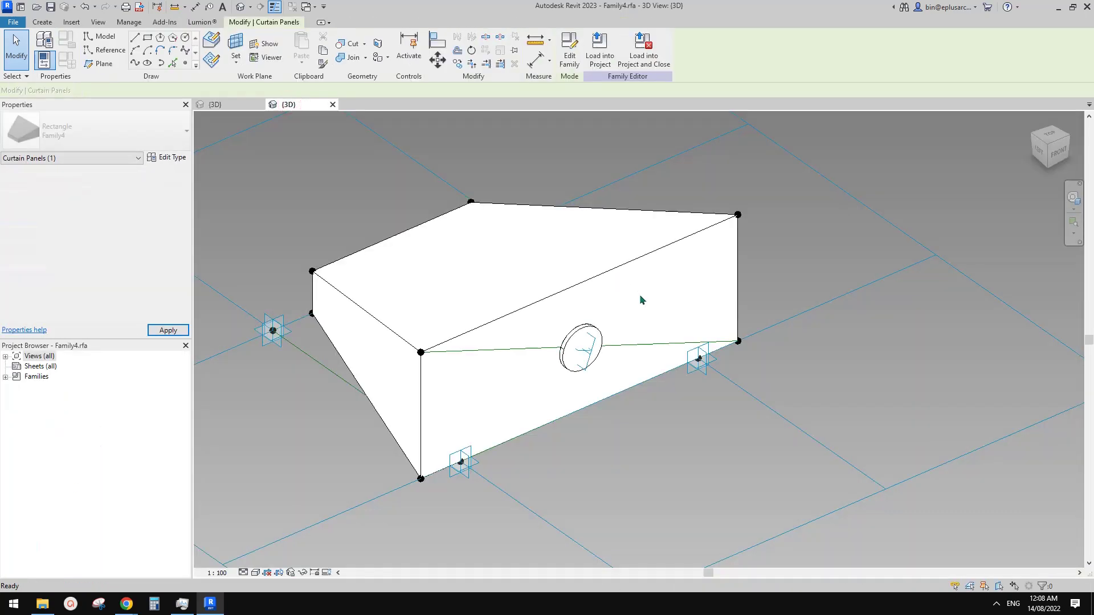
{"action": "left_click", "coordinate": [244, 102]}
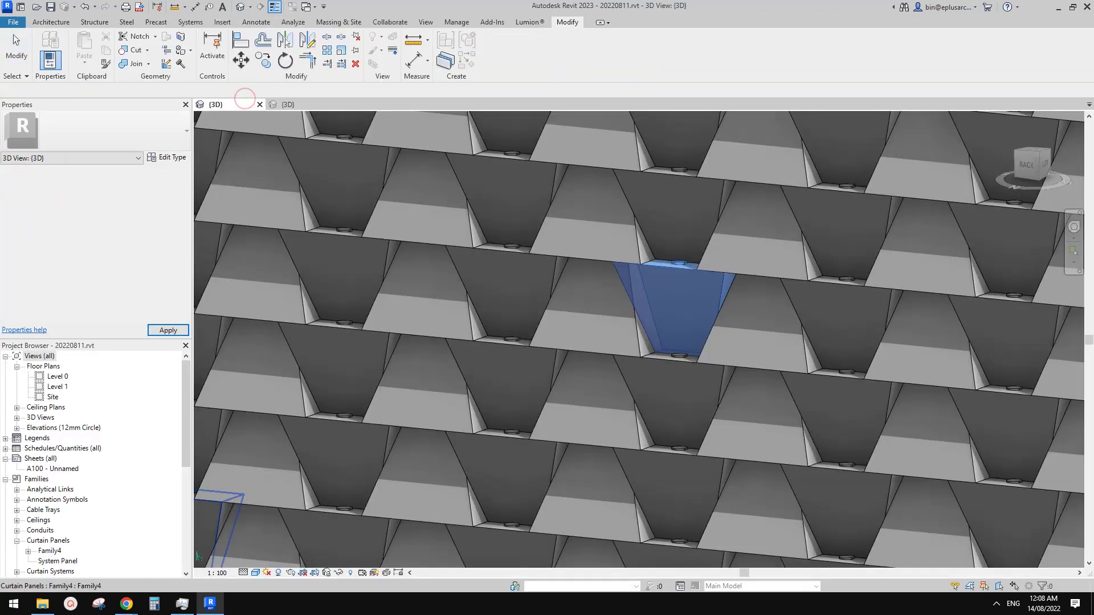
Compare the panel wall in Revit with the lit reference photo in the browser document
{"action": "left_click", "coordinate": [230, 562]}
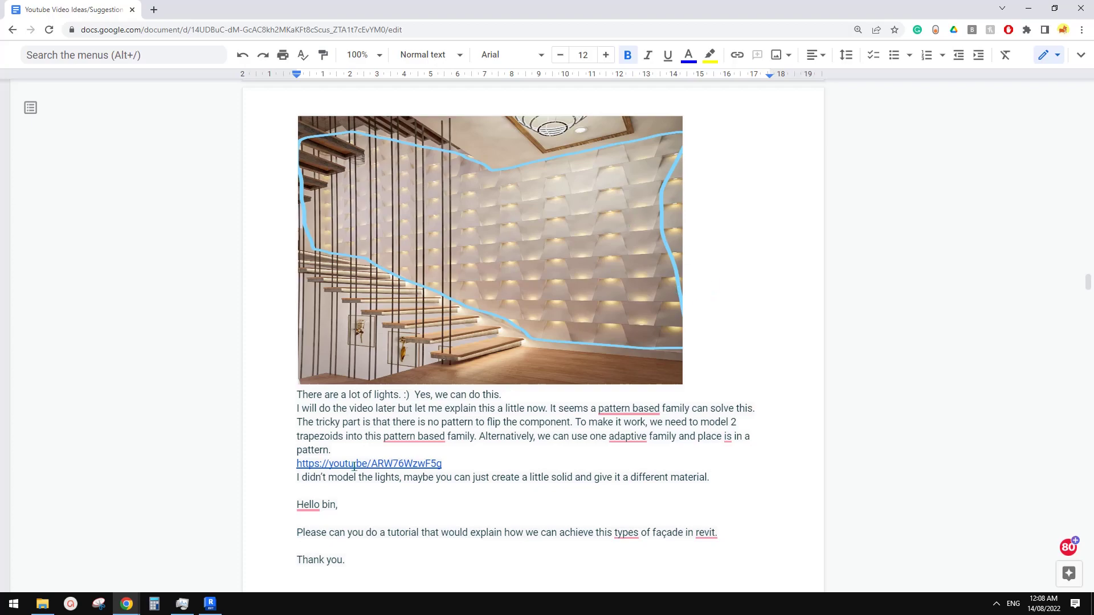
{"action": "left_click", "coordinate": [210, 604]}
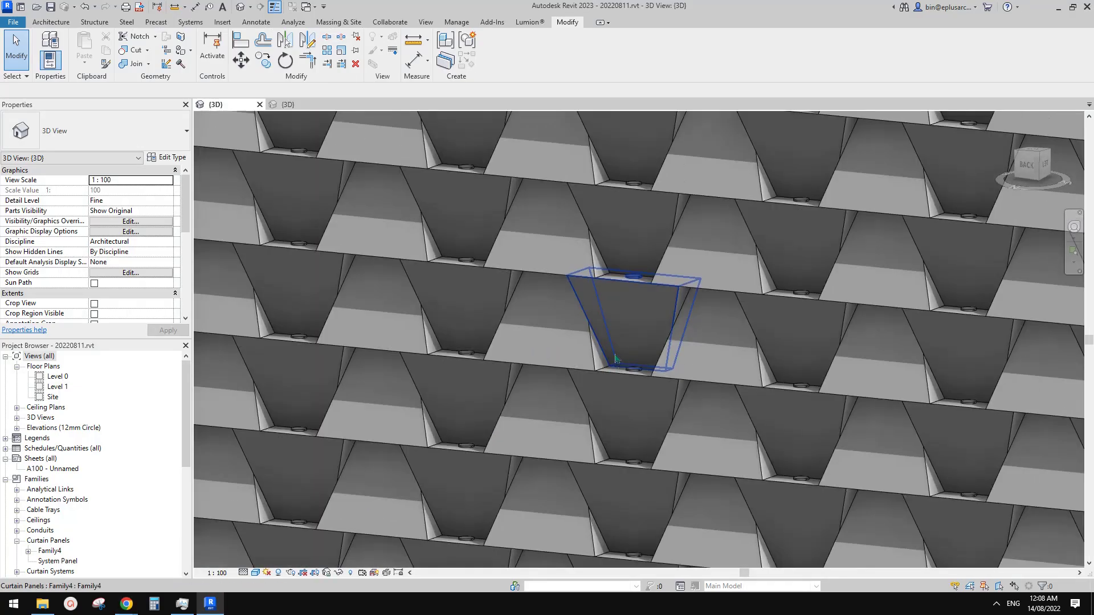
{"action": "left_click", "coordinate": [617, 358]}
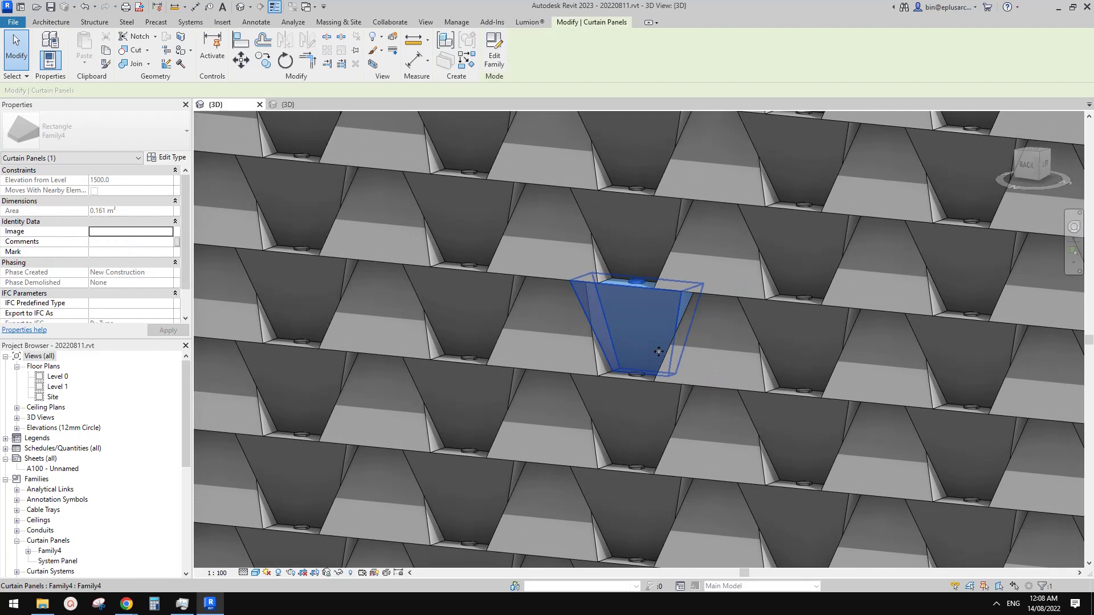
{"action": "middle_click_drag", "start_coordinate": [666, 361], "coordinate": [664, 371]}
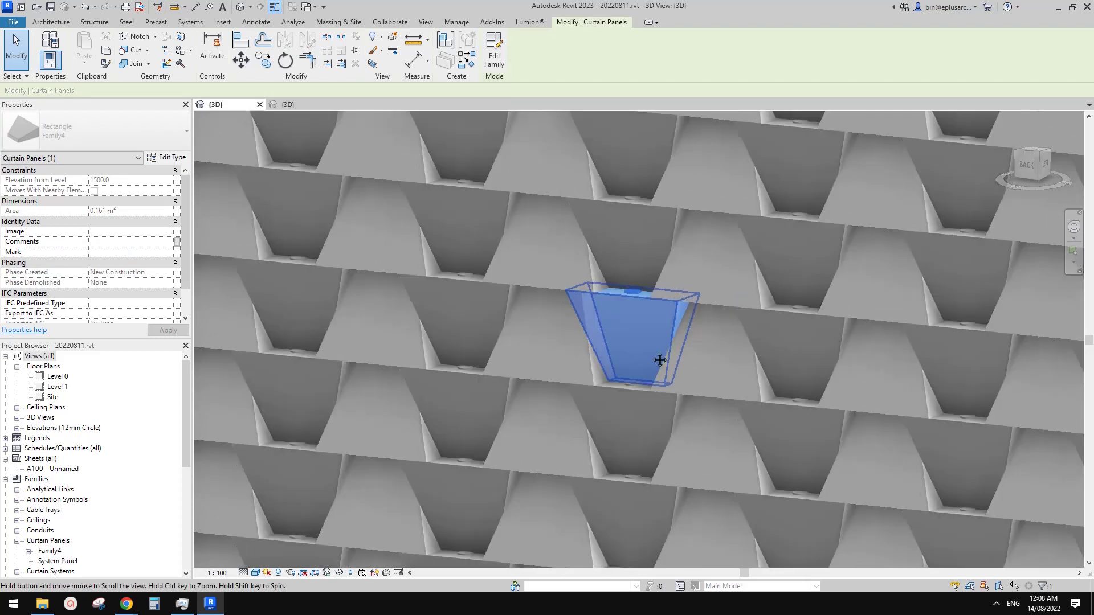
{"action": "left_click_drag", "start_coordinate": [658, 343], "coordinate": [655, 265]}
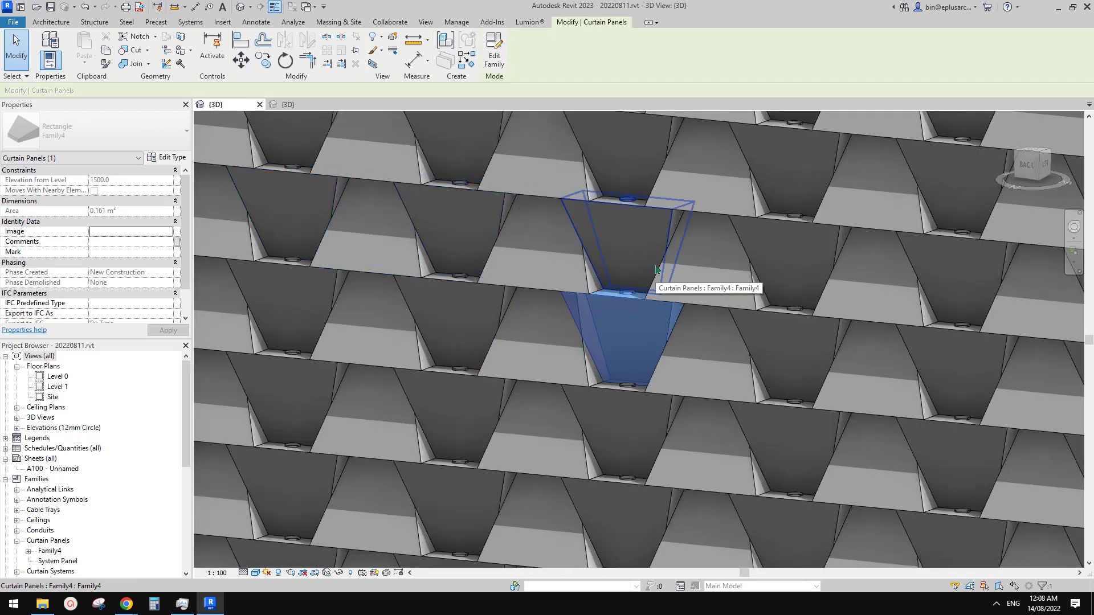
{"action": "key", "text": "Escape"}
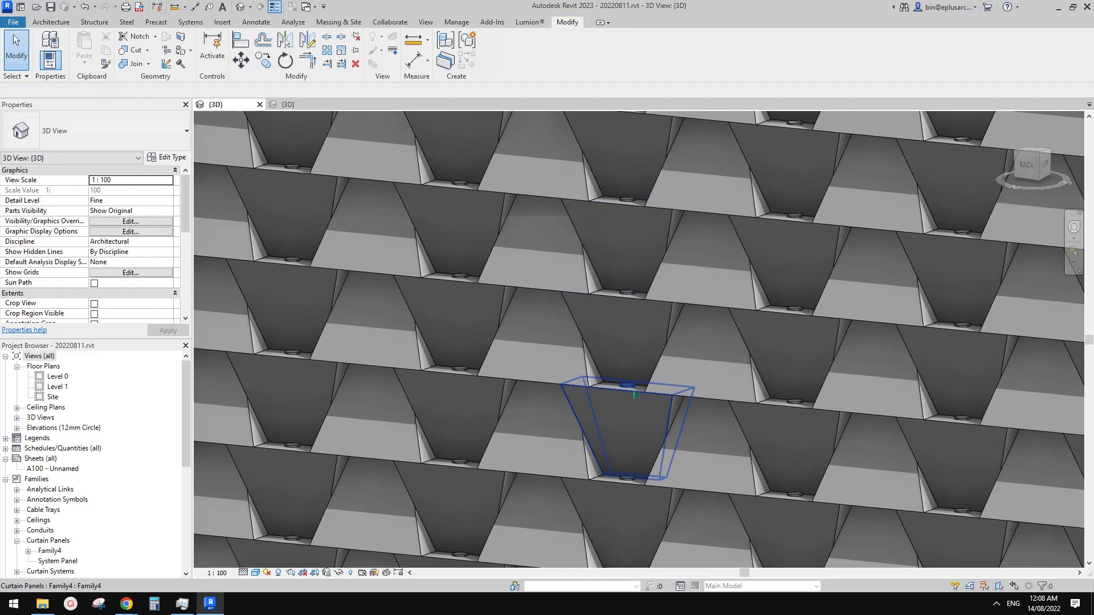
{"action": "scroll", "coordinate": [618, 443], "scroll_direction": "down", "scroll_amount": 4}
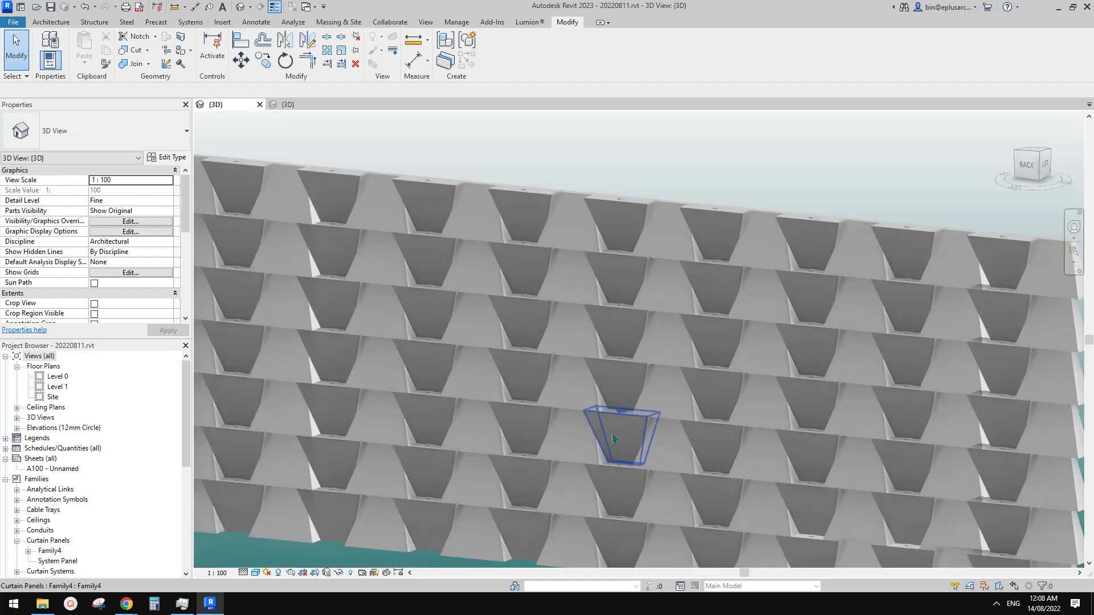
{"action": "mouse_move", "coordinate": [619, 442]}
{"action": "middle_mouse_down"}
{"action": "mouse_move", "coordinate": [669, 348]}
{"action": "mouse_move", "coordinate": [725, 301]}
{"action": "mouse_move", "coordinate": [752, 307]}
{"action": "mouse_move", "coordinate": [747, 279]}
{"action": "mouse_move", "coordinate": [676, 394]}
{"action": "mouse_move", "coordinate": [666, 433]}
{"action": "mouse_move", "coordinate": [639, 456]}
{"action": "mouse_move", "coordinate": [641, 399]}
{"action": "mouse_move", "coordinate": [650, 475]}
{"action": "mouse_move", "coordinate": [627, 444]}
{"action": "middle_mouse_up"}
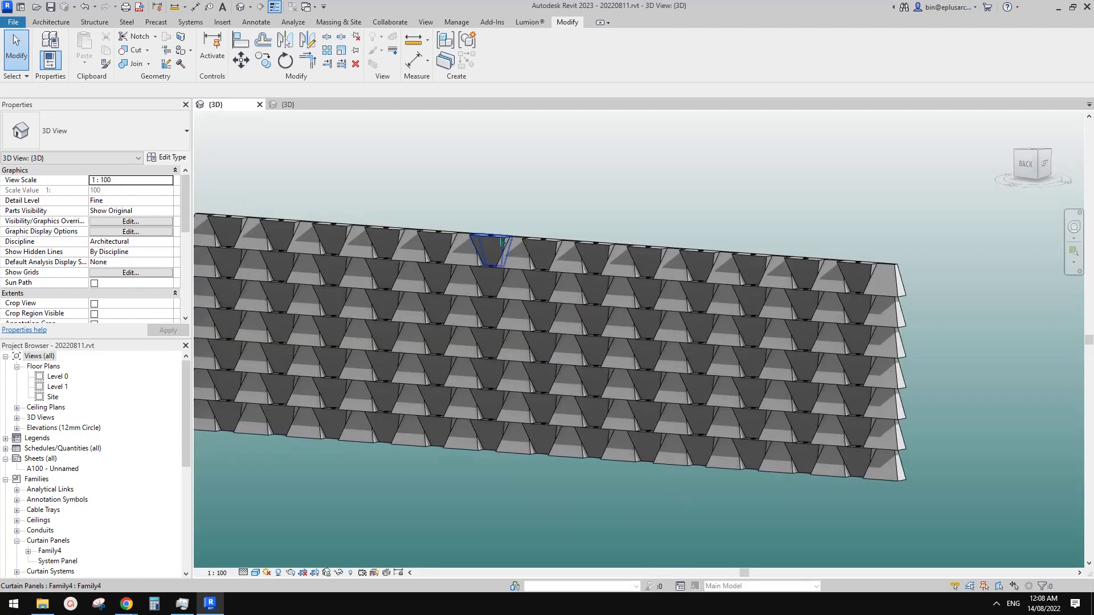
Close the project 20220811.rvt and the curtain panel family without saving changes
{"action": "left_click", "coordinate": [260, 104]}
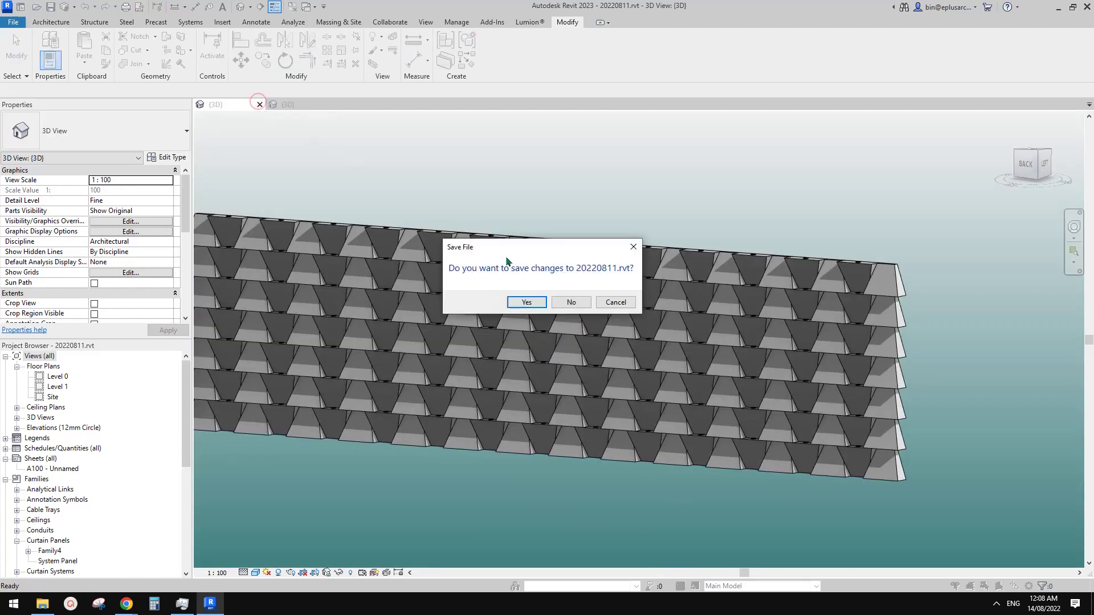
{"action": "left_click", "coordinate": [576, 301]}
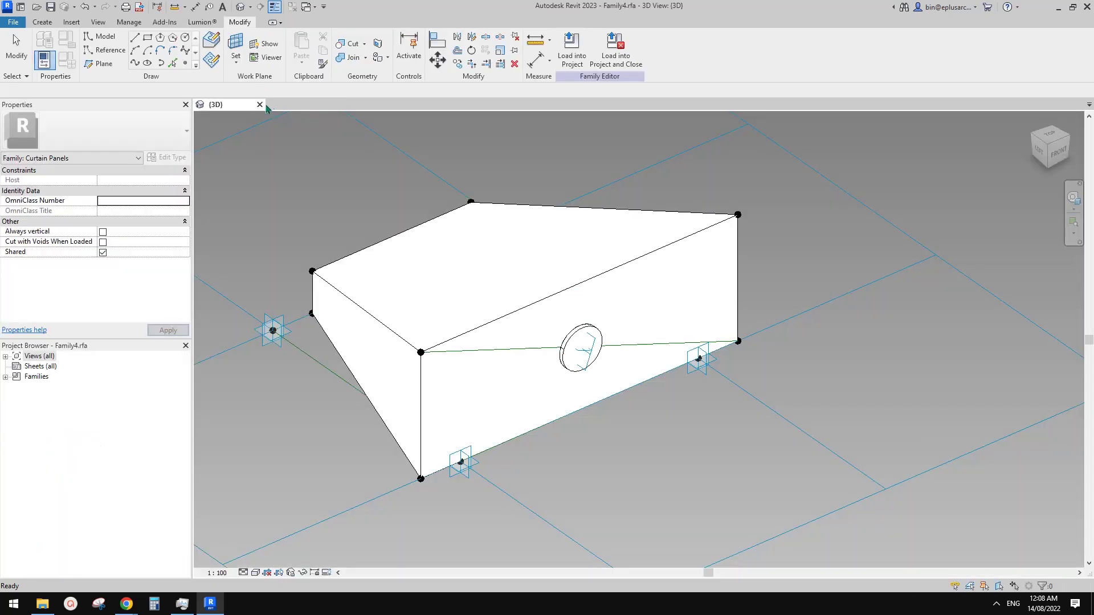
{"action": "left_click", "coordinate": [260, 104]}
{"action": "left_click", "coordinate": [571, 302]}
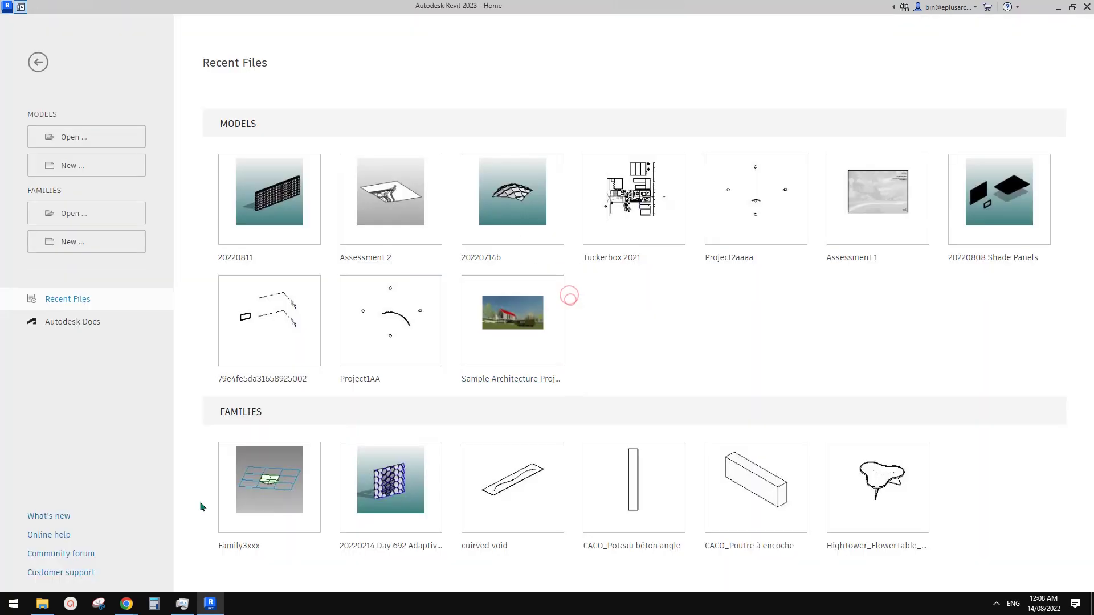
Switch to the video suggestions document in the browser and find the ladder cage request with the radius sketch
{"action": "mouse_move", "coordinate": [127, 604]}
{"action": "left_click", "coordinate": [255, 568]}
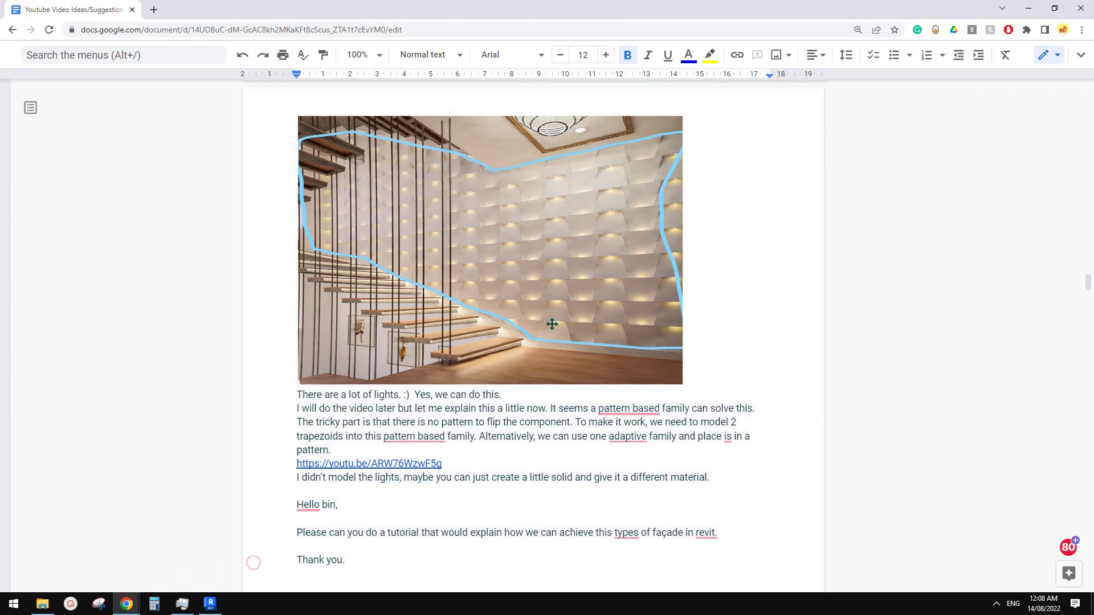
{"action": "scroll", "coordinate": [552, 324], "scroll_direction": "up", "scroll_amount": 20}
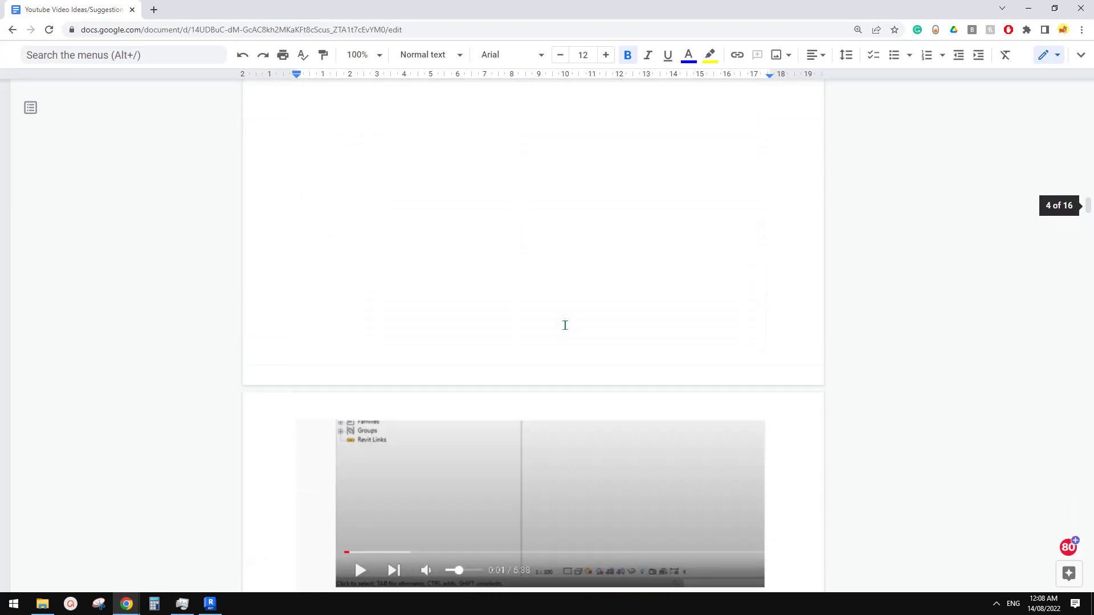
{"action": "scroll", "coordinate": [564, 325], "scroll_direction": "up", "scroll_amount": 15}
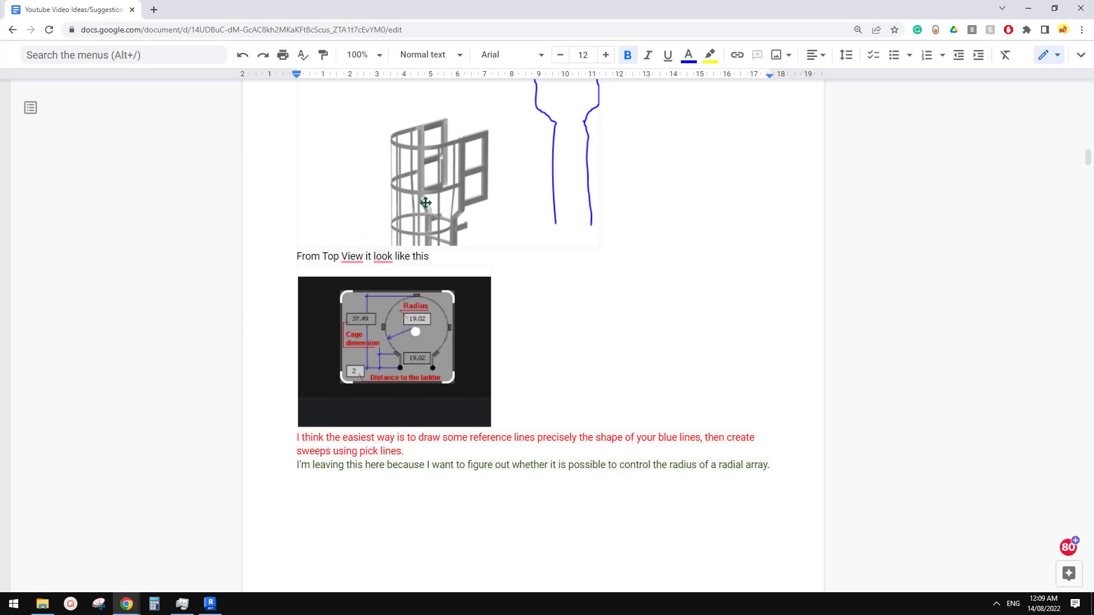
Switch to Revit and create a new family from the Metric Generic Model.rft template
{"action": "mouse_move", "coordinate": [211, 607]}
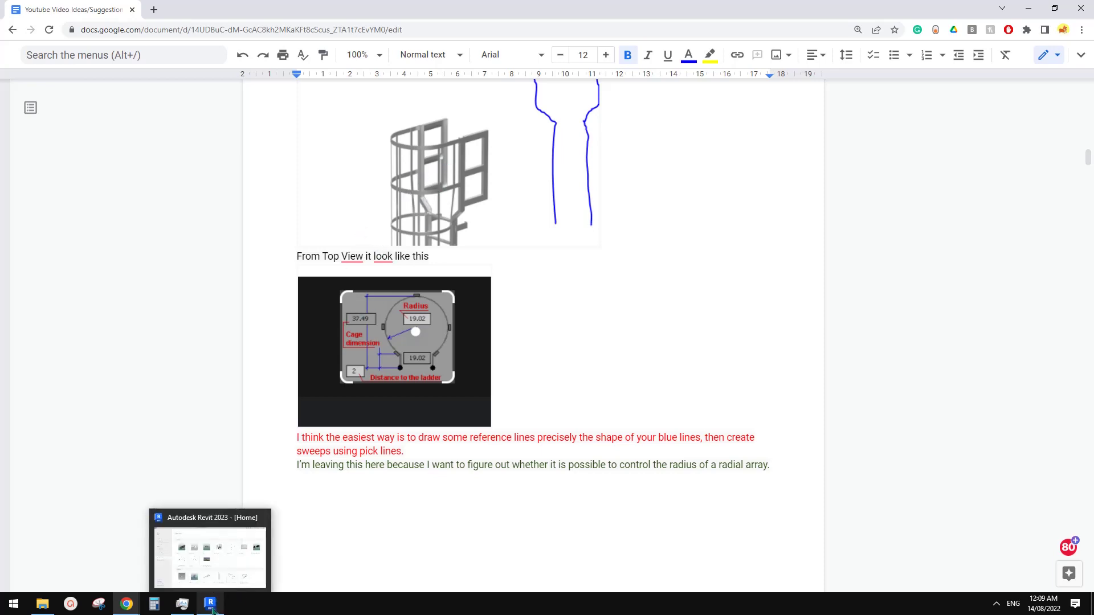
{"action": "left_click", "coordinate": [209, 552]}
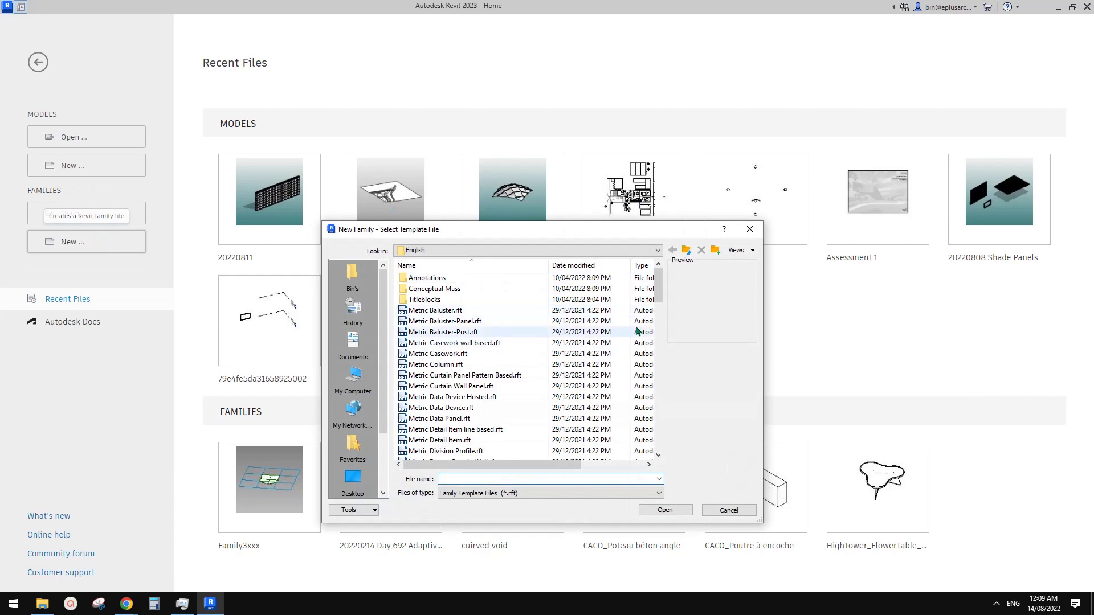
{"action": "left_click", "coordinate": [657, 323]}
{"action": "left_click_drag", "start_coordinate": [659, 306], "coordinate": [659, 301]}
{"action": "scroll", "coordinate": [659, 303], "scroll_direction": "down", "scroll_amount": 4}
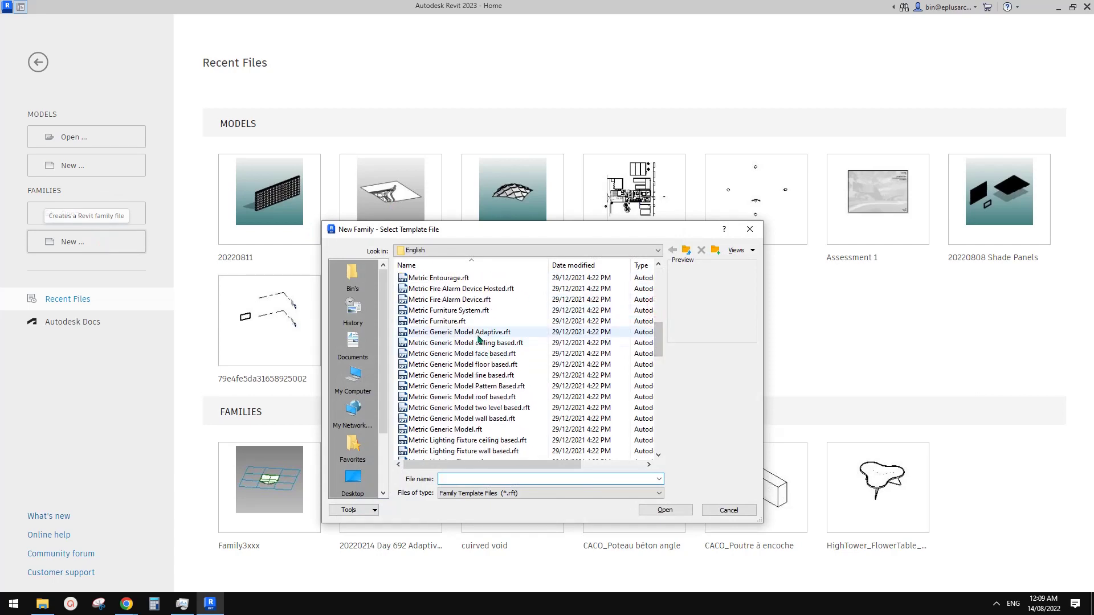
{"action": "left_click", "coordinate": [461, 429]}
{"action": "left_click", "coordinate": [665, 511]}
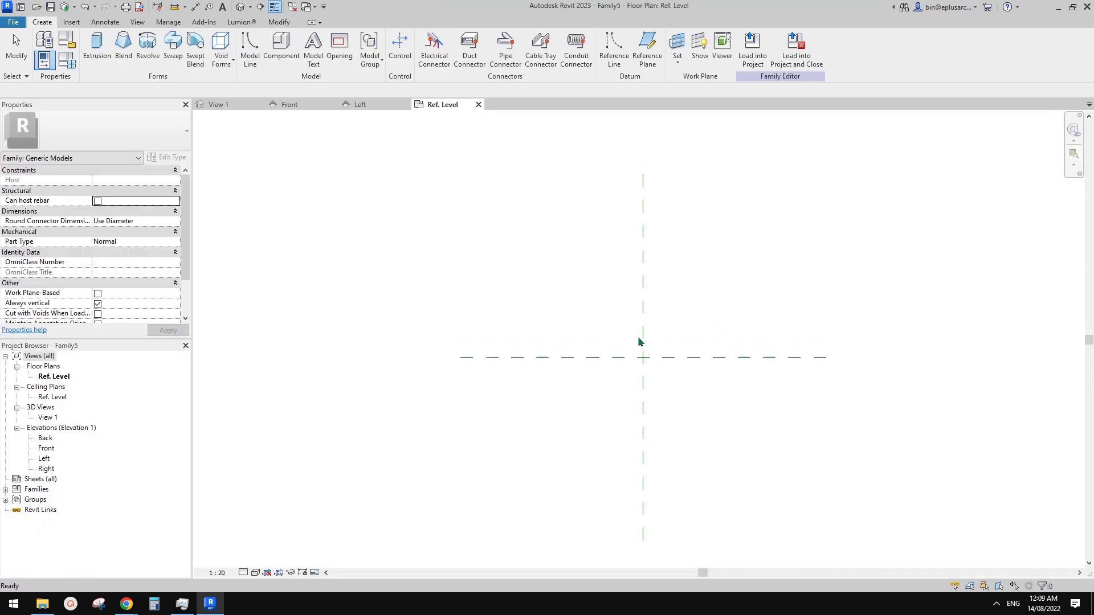
Draw a reference plane about 584 mm above the horizontal centre plane and two vertical ones about 546 mm and 560 mm either side of centre
{"action": "middle_click_drag", "start_coordinate": [687, 357], "coordinate": [680, 378]}
{"action": "key", "text": "r"}
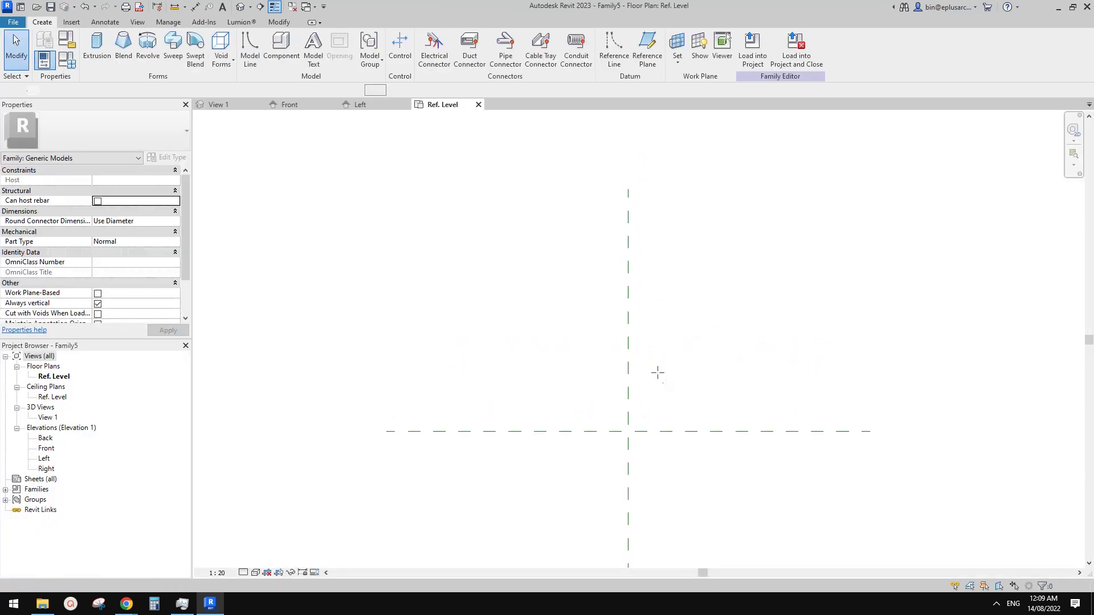
{"action": "key", "text": "r"}
{"action": "key", "text": "p"}
{"action": "left_click", "coordinate": [502, 360]}
{"action": "left_click", "coordinate": [737, 360]}
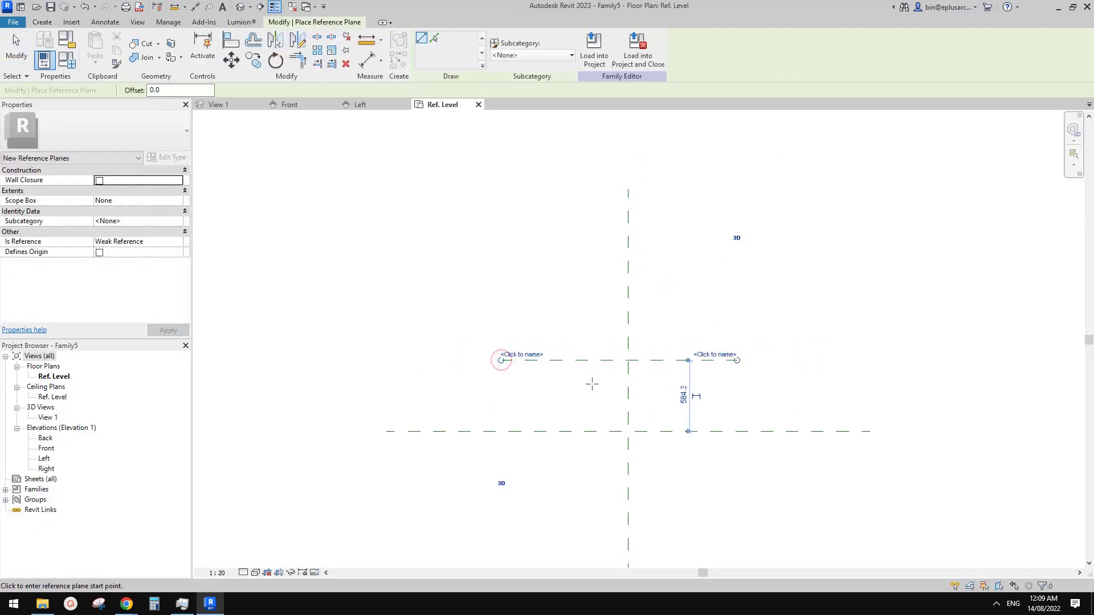
{"action": "left_click", "coordinate": [562, 462]}
{"action": "left_click", "coordinate": [561, 251]}
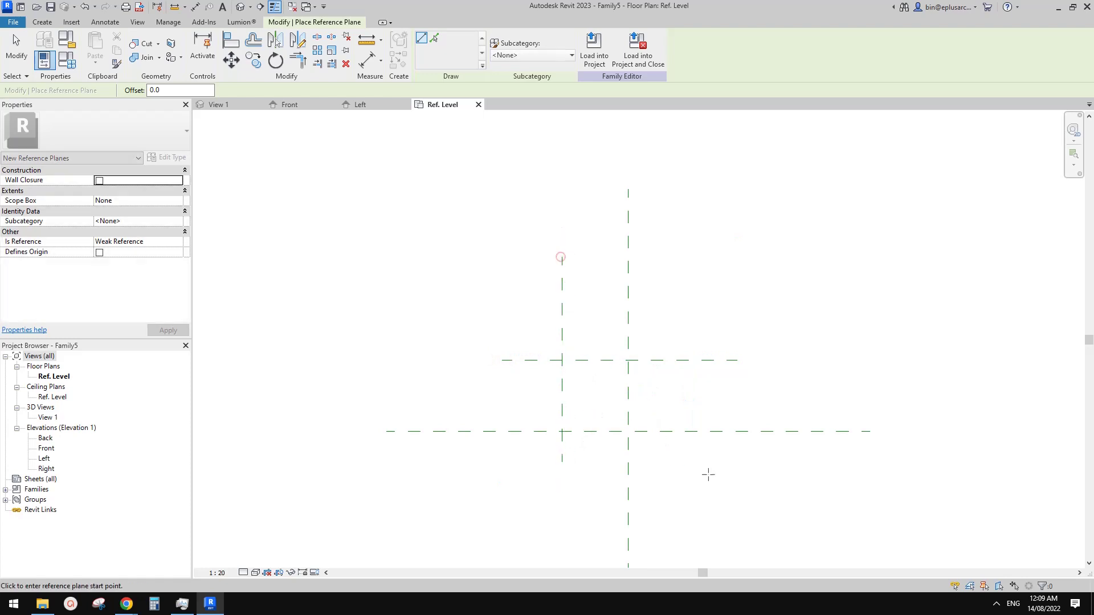
{"action": "left_click", "coordinate": [696, 462]}
{"action": "left_click", "coordinate": [696, 246]}
Dimension the two outer vertical reference planes to the centre plane and make both spacings equal
{"action": "key", "text": "d"}
{"action": "key", "text": "i"}
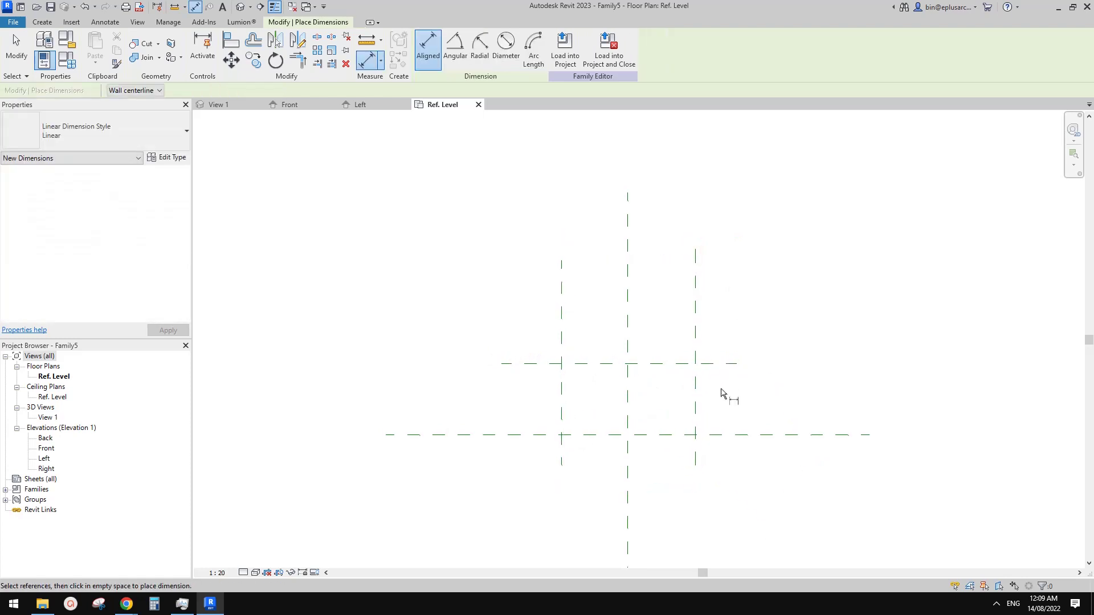
{"action": "left_click", "coordinate": [696, 401]}
{"action": "left_click", "coordinate": [562, 392]}
{"action": "left_click", "coordinate": [629, 422]}
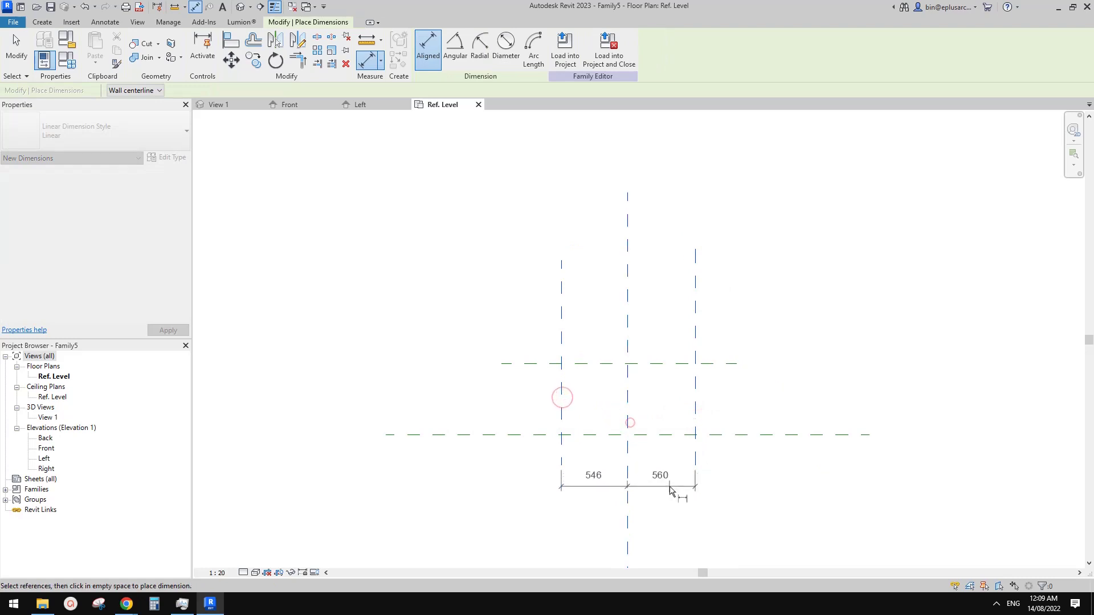
{"action": "left_click", "coordinate": [670, 486]}
{"action": "left_click", "coordinate": [628, 456]}
Dimension the overall width between the outer vertical planes and the distance between the two horizontal planes
{"action": "left_click", "coordinate": [698, 399]}
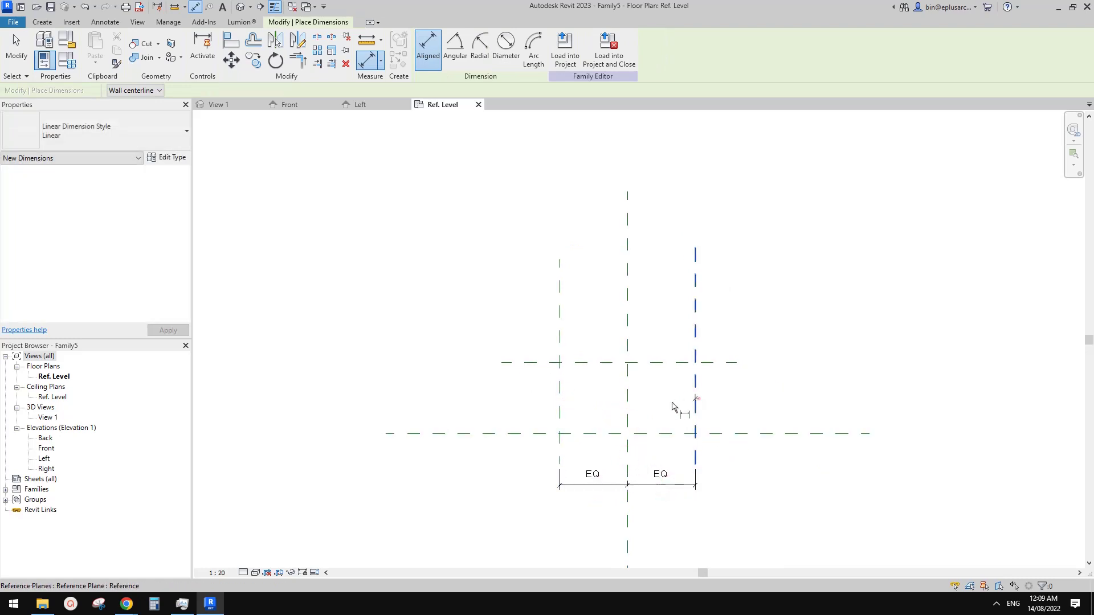
{"action": "left_click", "coordinate": [561, 399]}
{"action": "middle_click_drag", "start_coordinate": [649, 474], "coordinate": [654, 406]}
{"action": "left_click", "coordinate": [679, 443]}
{"action": "middle_click_drag", "start_coordinate": [669, 347], "coordinate": [663, 393]}
{"action": "left_click", "coordinate": [723, 339]}
{"action": "left_click", "coordinate": [722, 409]}
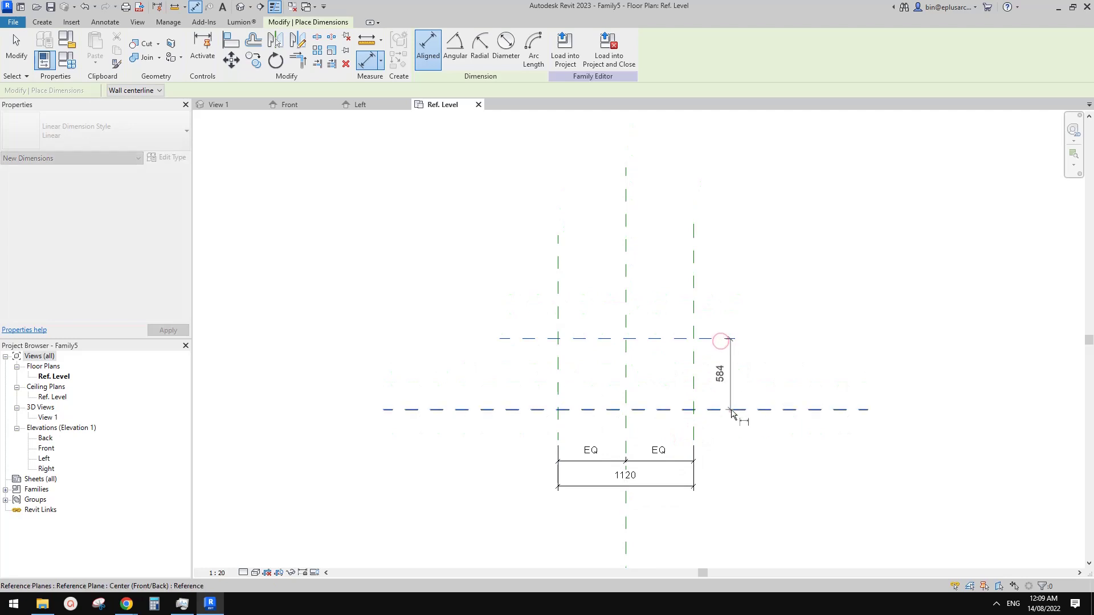
{"action": "left_click", "coordinate": [779, 373]}
{"action": "middle_click_drag", "start_coordinate": [686, 319], "coordinate": [705, 379]}
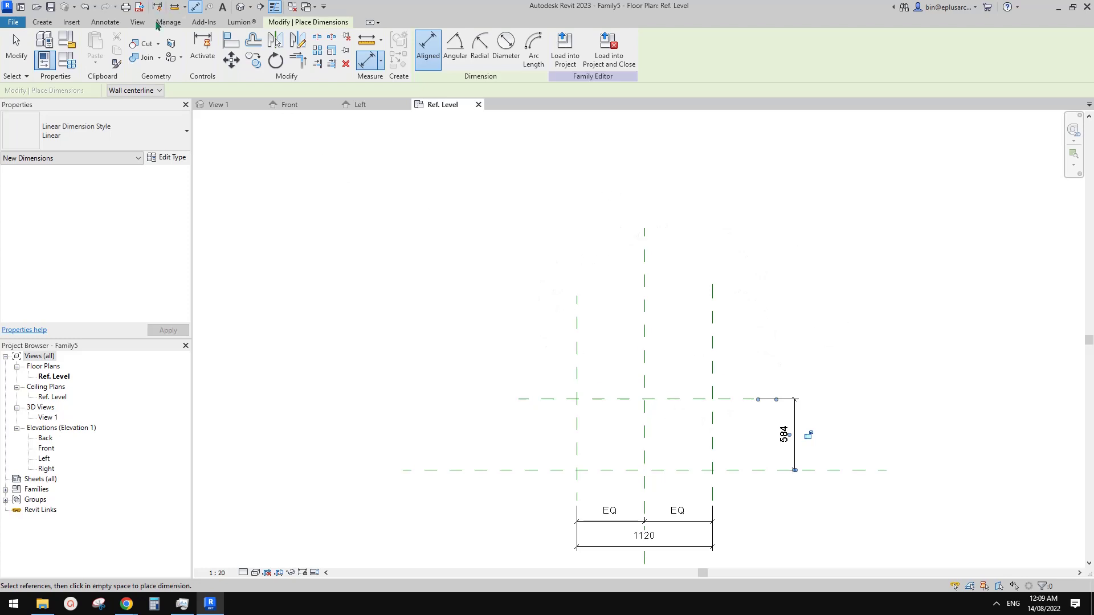
{"action": "left_click", "coordinate": [42, 23]}
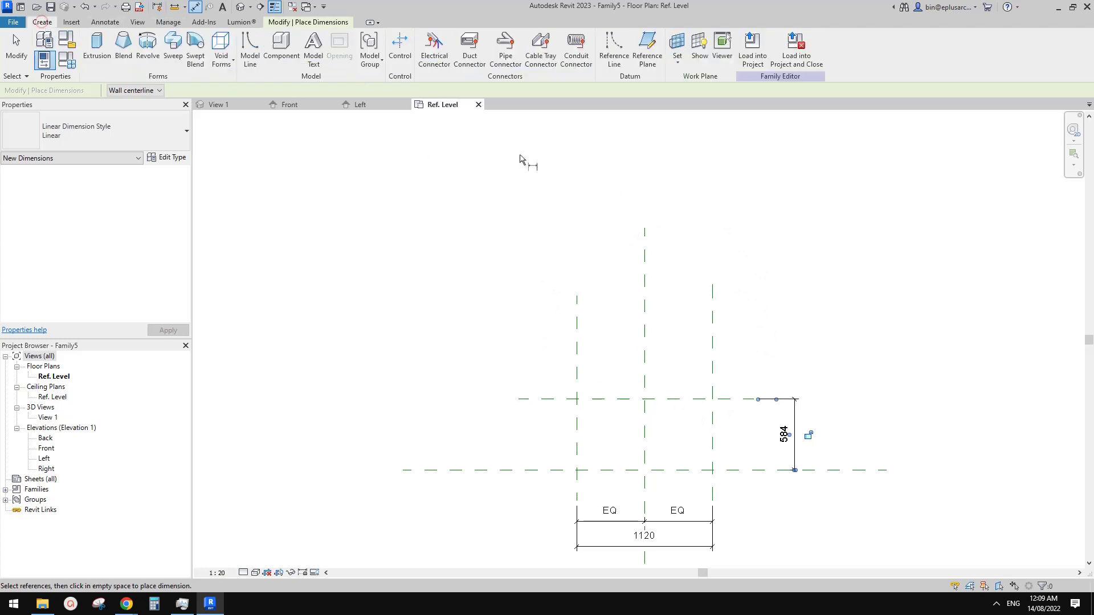
{"action": "left_click", "coordinate": [613, 49]}
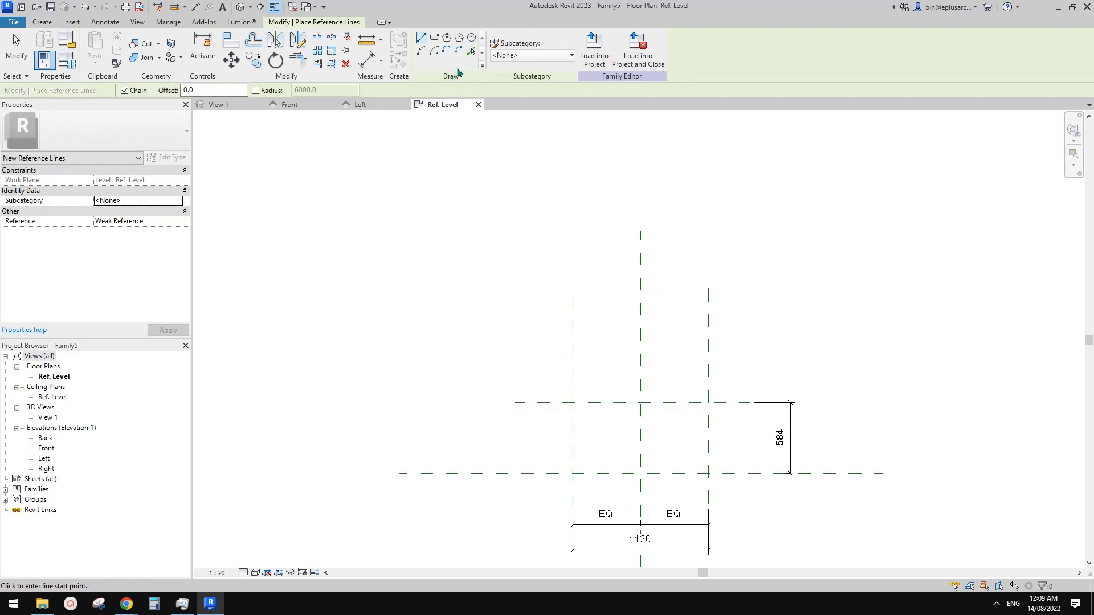
{"action": "mouse_move", "coordinate": [526, 138]}
{"action": "middle_mouse_down"}
{"action": "mouse_move", "coordinate": [534, 154]}
{"action": "mouse_move", "coordinate": [556, 152]}
{"action": "middle_mouse_up"}
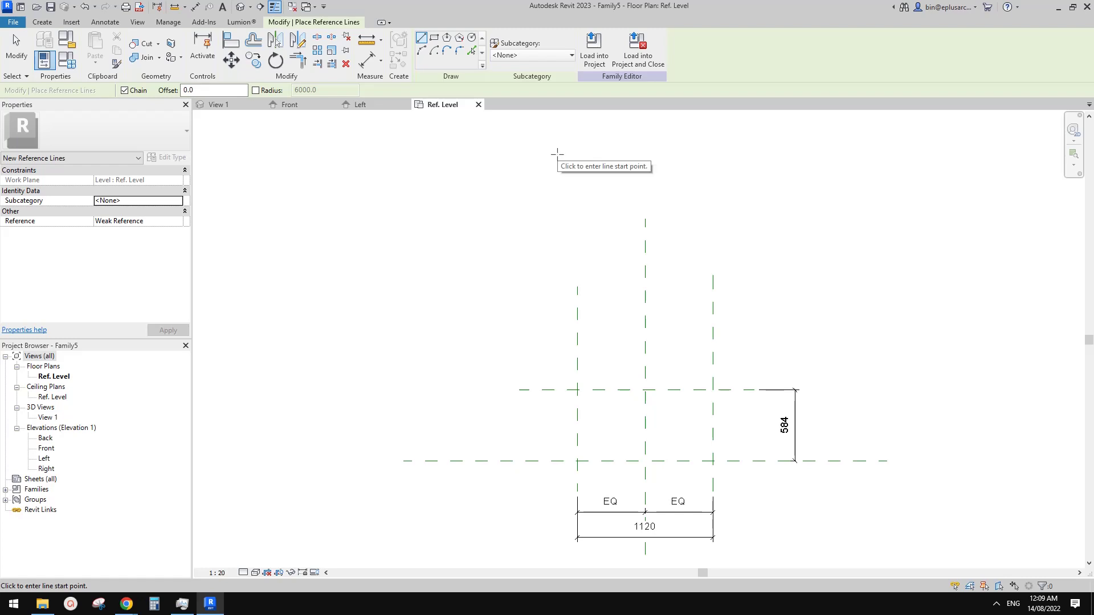
{"action": "key", "text": "Escape"}
{"action": "middle_click_drag", "start_coordinate": [658, 245], "coordinate": [661, 228]}
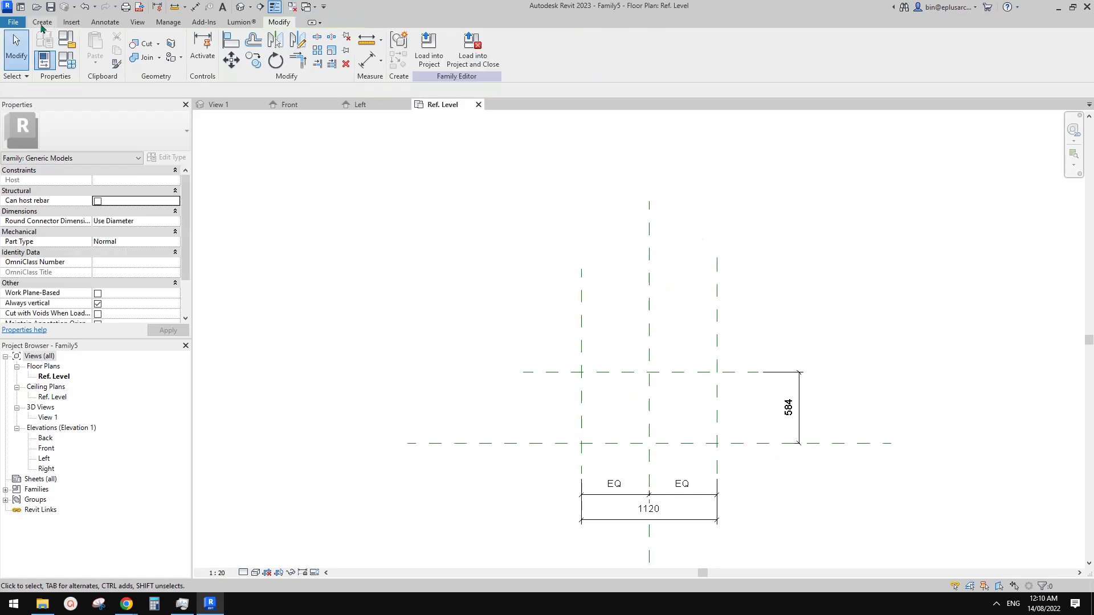
{"action": "middle_click_drag", "start_coordinate": [637, 291], "coordinate": [642, 296]}
{"action": "key", "text": "r"}
{"action": "key", "text": "p"}
{"action": "left_click", "coordinate": [799, 302]}
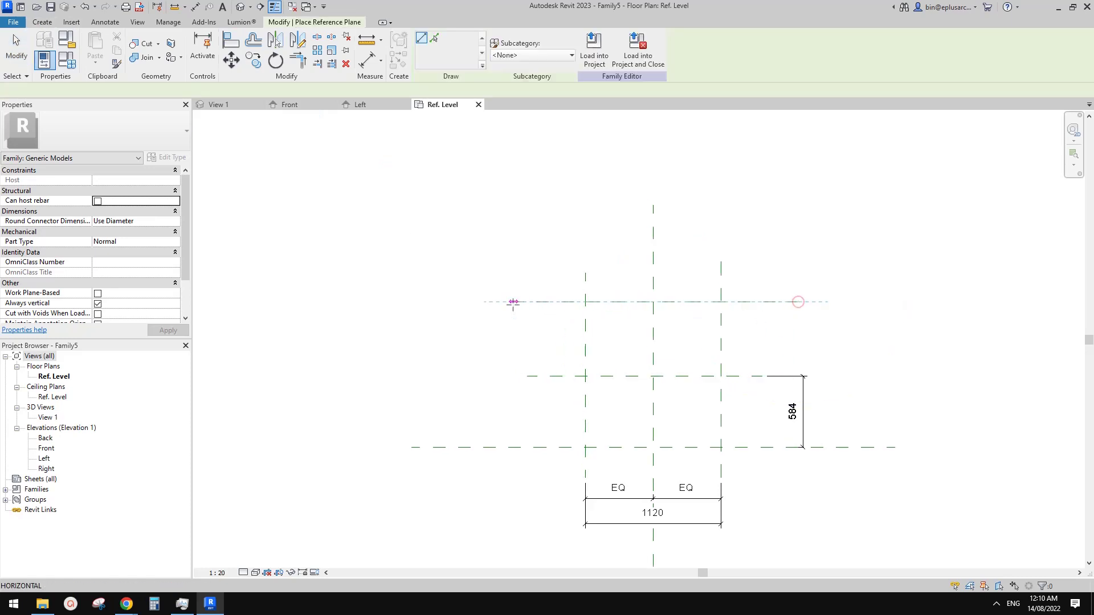
{"action": "left_click", "coordinate": [513, 302]}
{"action": "key", "text": "Escape"}
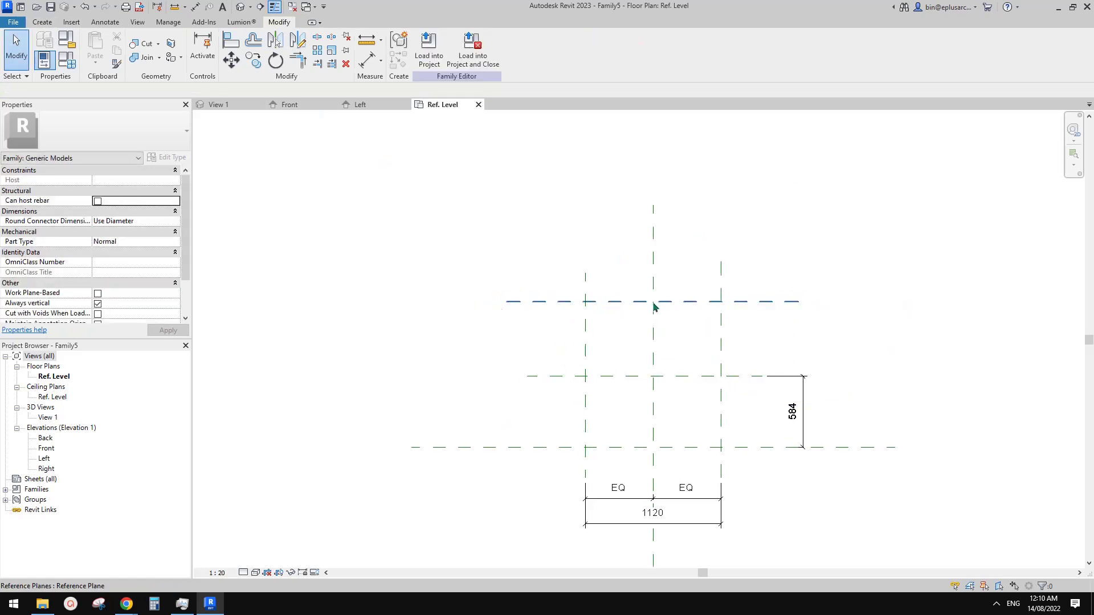
{"action": "middle_click_drag", "start_coordinate": [686, 316], "coordinate": [686, 327]}
{"action": "left_click", "coordinate": [689, 310]}
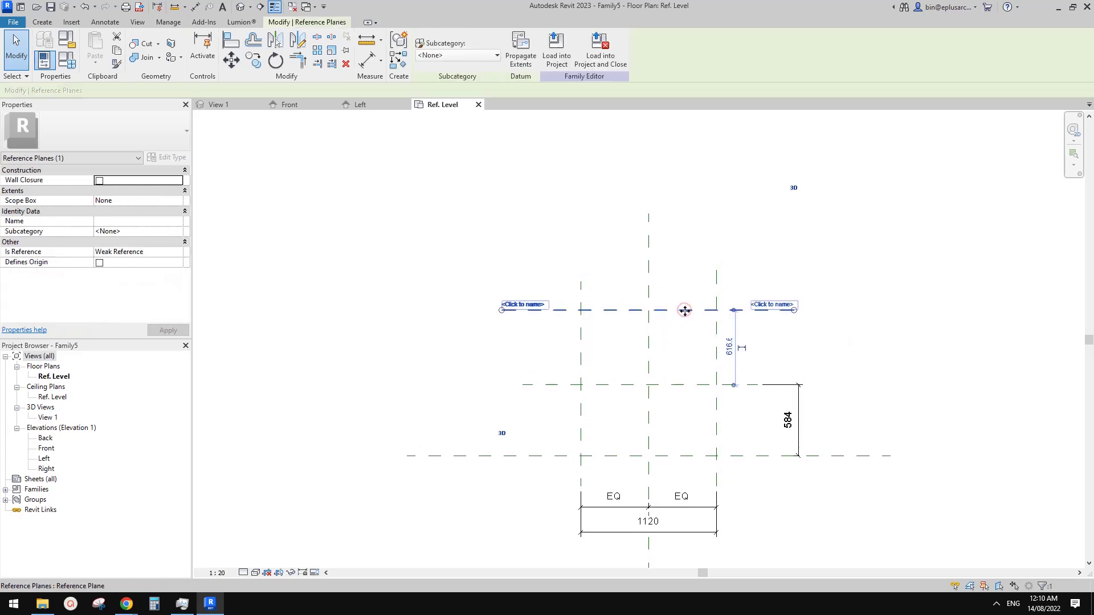
{"action": "key", "text": "Delete"}
Draw an arc reference line of about 705 mm radius between the intersections of the outer vertical planes with the upper horizontal plane
{"action": "left_click", "coordinate": [42, 22]}
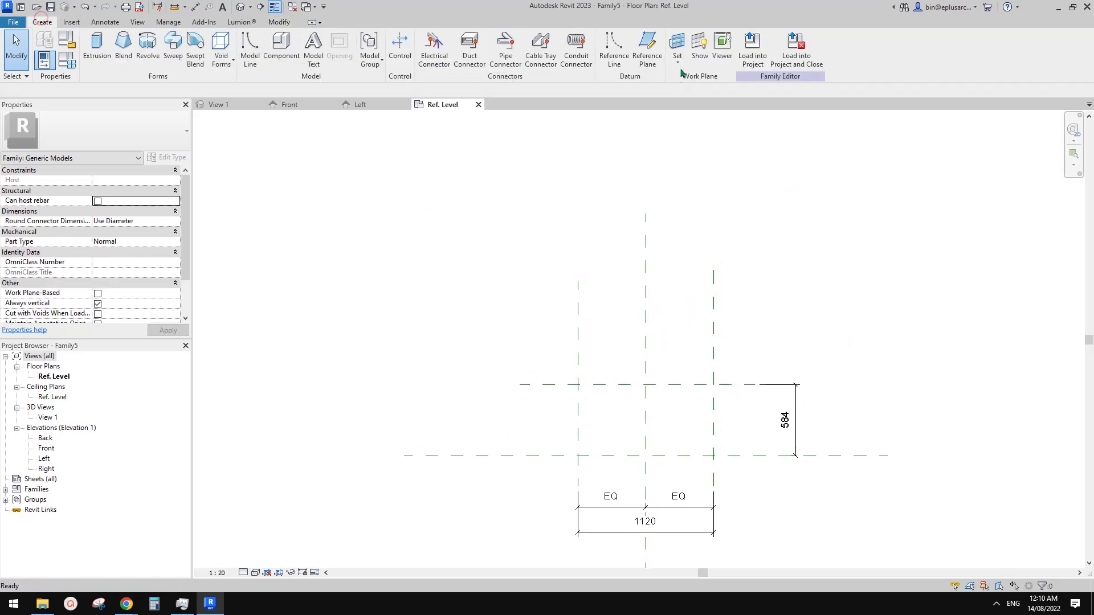
{"action": "left_click", "coordinate": [614, 52]}
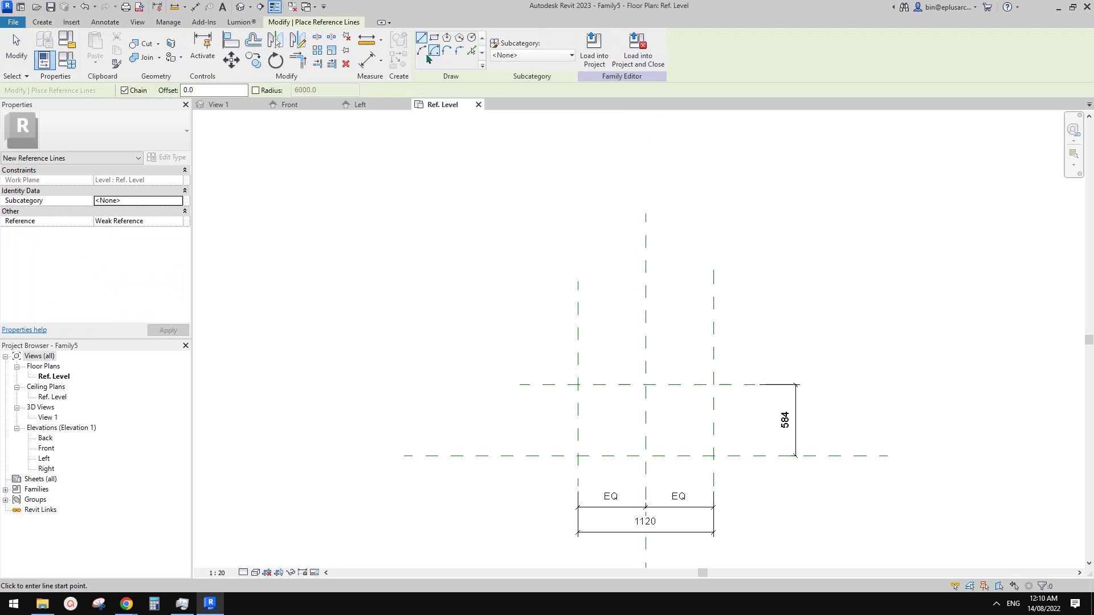
{"action": "left_click", "coordinate": [578, 385]}
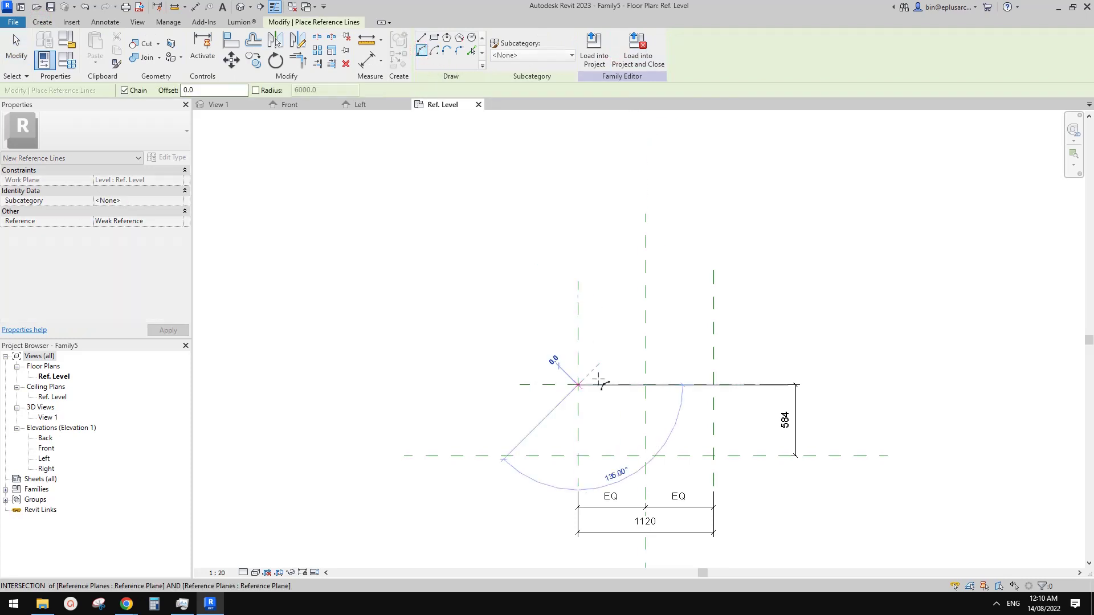
{"action": "left_click", "coordinate": [796, 384]}
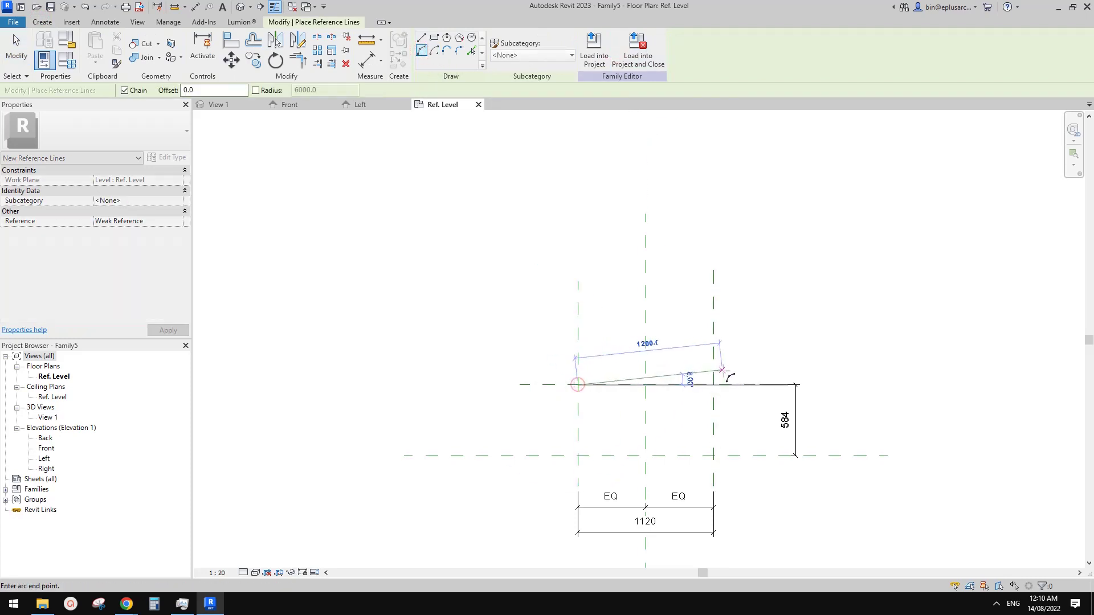
{"action": "left_click", "coordinate": [422, 51]}
{"action": "left_click", "coordinate": [579, 385]}
{"action": "left_click", "coordinate": [714, 385]}
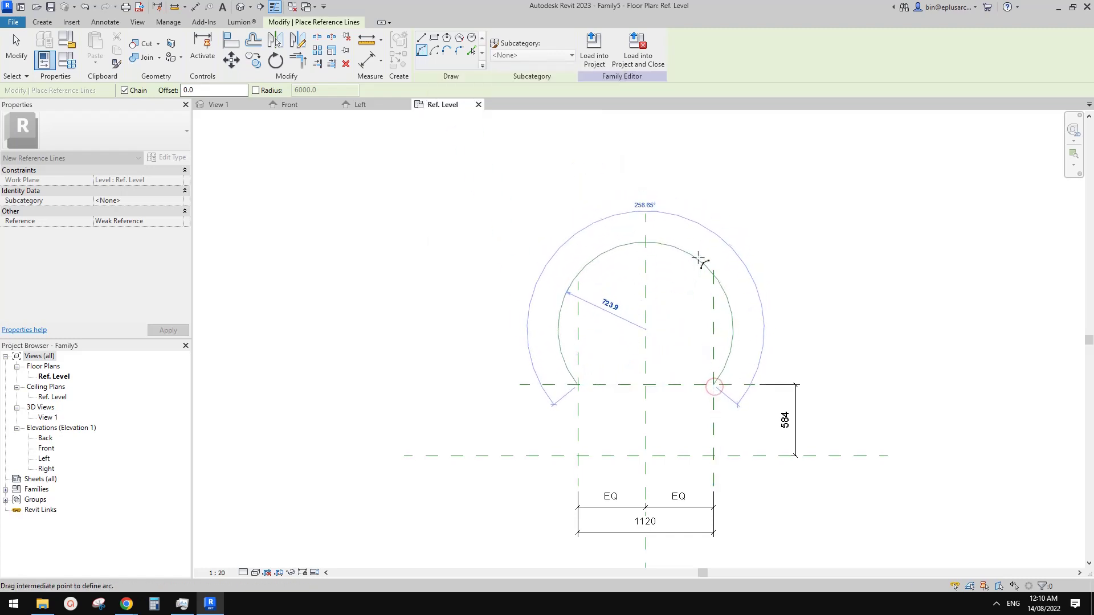
{"action": "left_click", "coordinate": [717, 255]}
{"action": "key", "text": "Escape"}
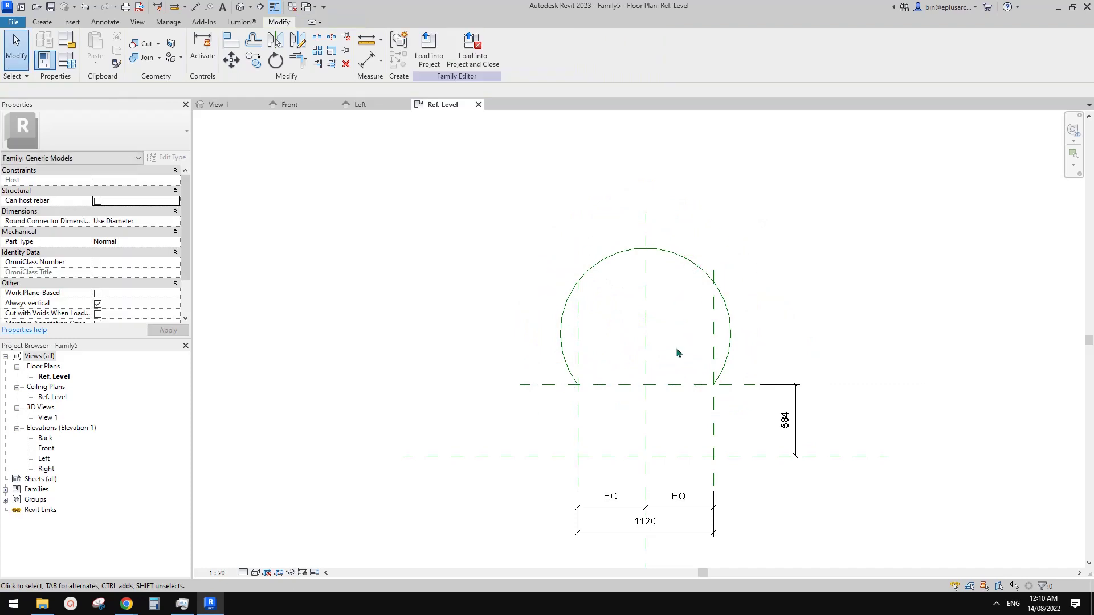
Examine the arc reference line's two endpoints at the reference plane intersections and its radius
{"action": "scroll", "coordinate": [604, 319], "scroll_direction": "up", "scroll_amount": 2}
{"action": "scroll", "coordinate": [638, 297], "scroll_direction": "down", "scroll_amount": 3}
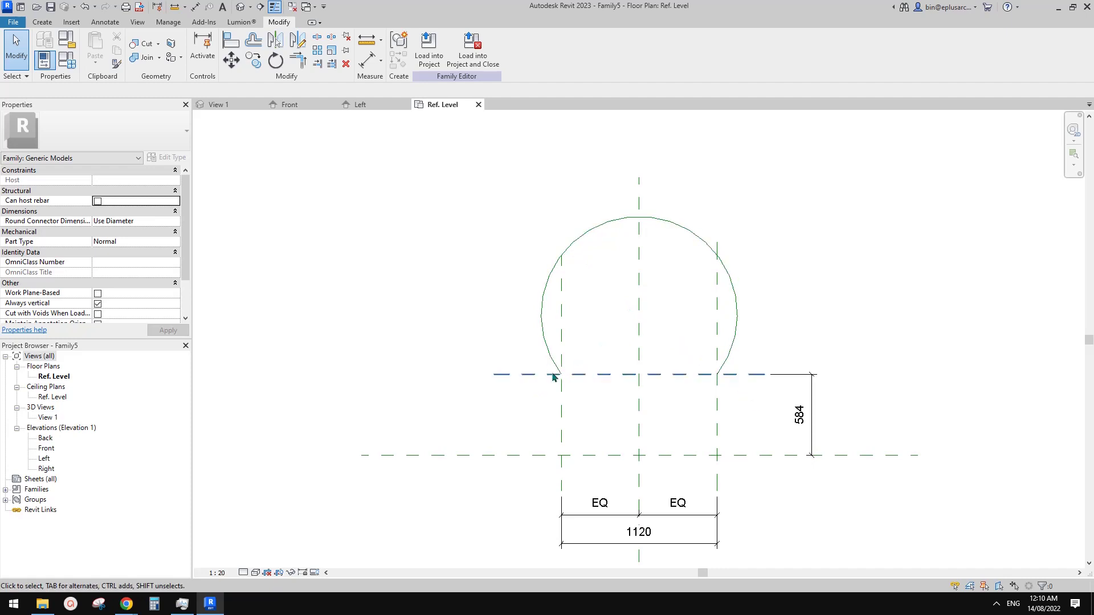
{"action": "scroll", "coordinate": [555, 376], "scroll_direction": "up", "scroll_amount": 1}
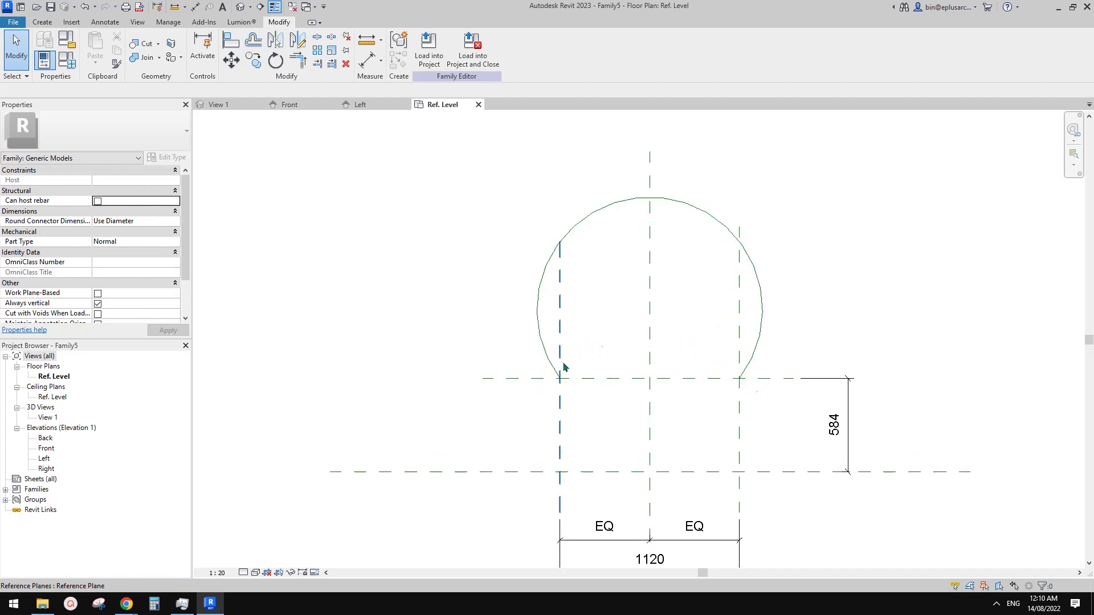
{"action": "scroll", "coordinate": [617, 371], "scroll_direction": "down", "scroll_amount": 3}
{"action": "middle_click_drag", "start_coordinate": [691, 376], "coordinate": [673, 378]}
{"action": "scroll", "coordinate": [593, 388], "scroll_direction": "up", "scroll_amount": 4}
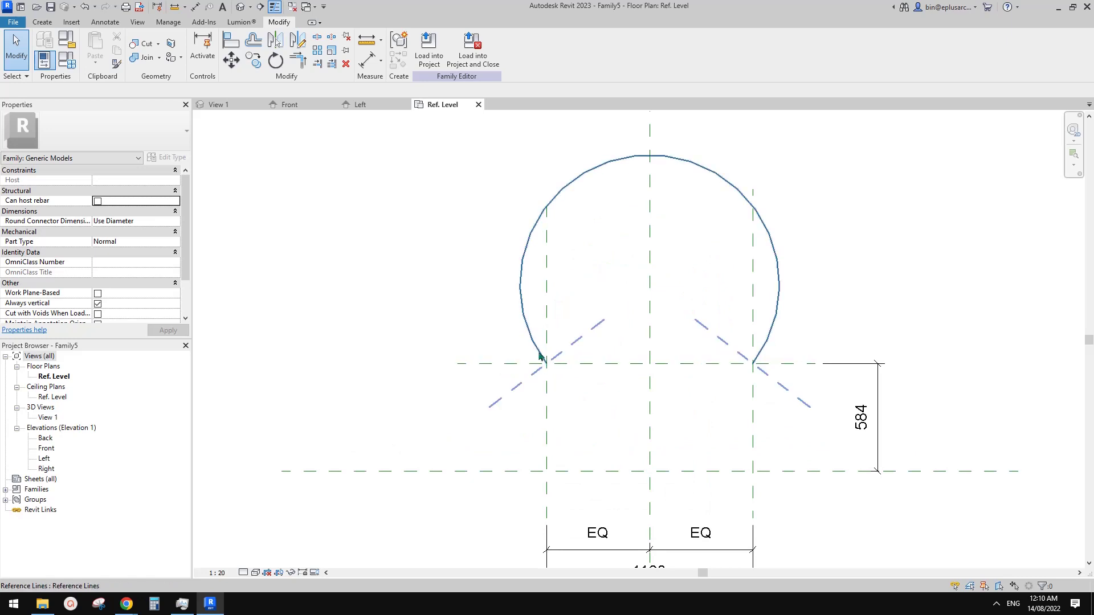
{"action": "middle_click_drag", "start_coordinate": [533, 362], "coordinate": [534, 367]}
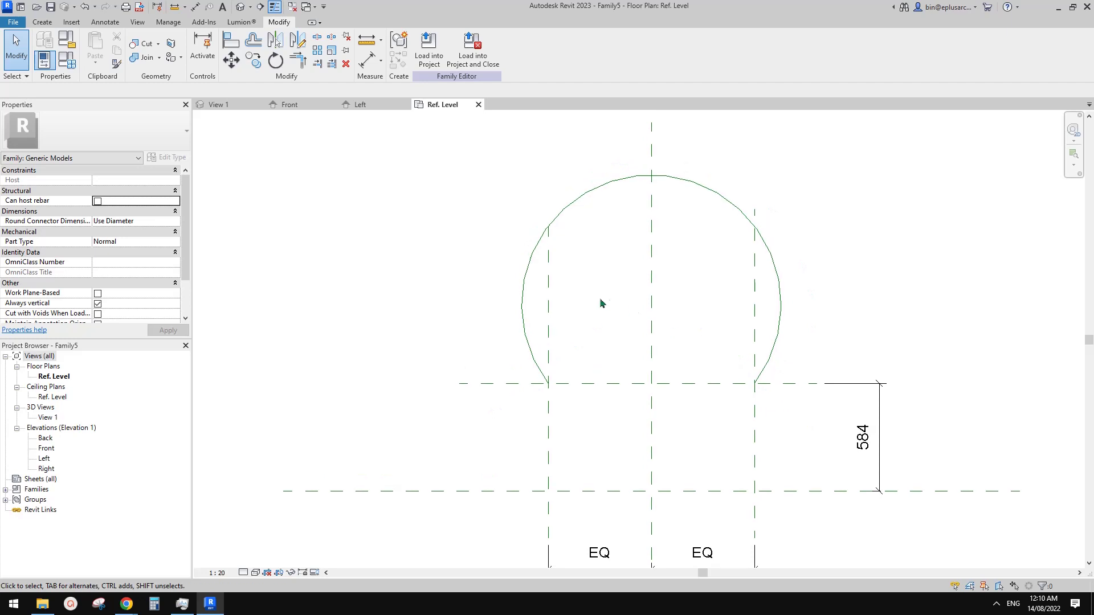
{"action": "scroll", "coordinate": [593, 354], "scroll_direction": "down", "scroll_amount": 1}
{"action": "left_click", "coordinate": [550, 256]}
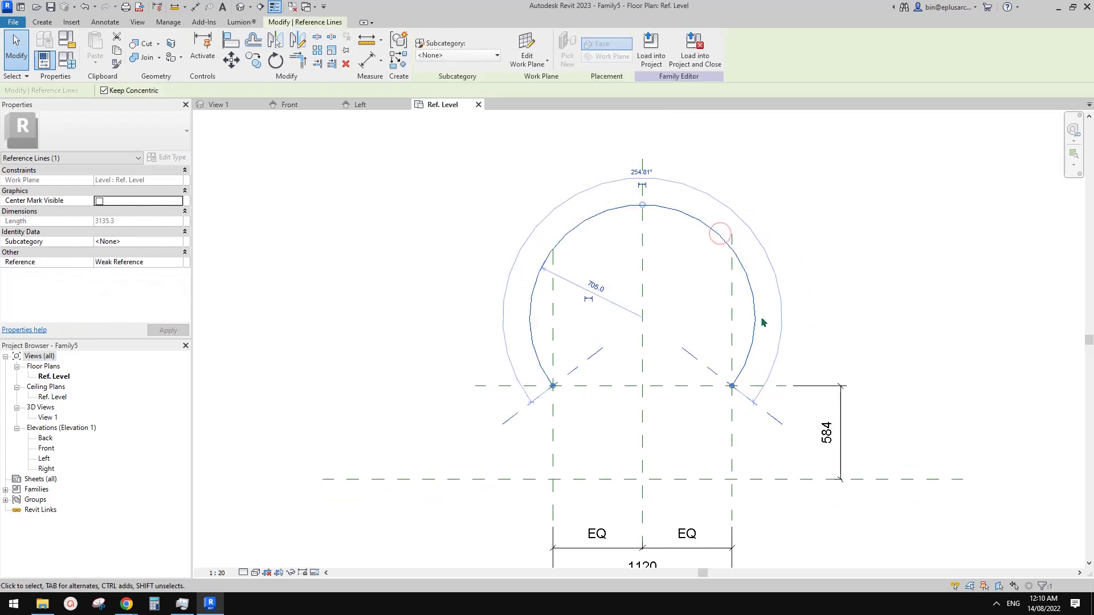
{"action": "scroll", "coordinate": [657, 338], "scroll_direction": "down", "scroll_amount": 1}
{"action": "middle_click_drag", "start_coordinate": [657, 340], "coordinate": [707, 313]}
{"action": "key", "text": "Escape"}
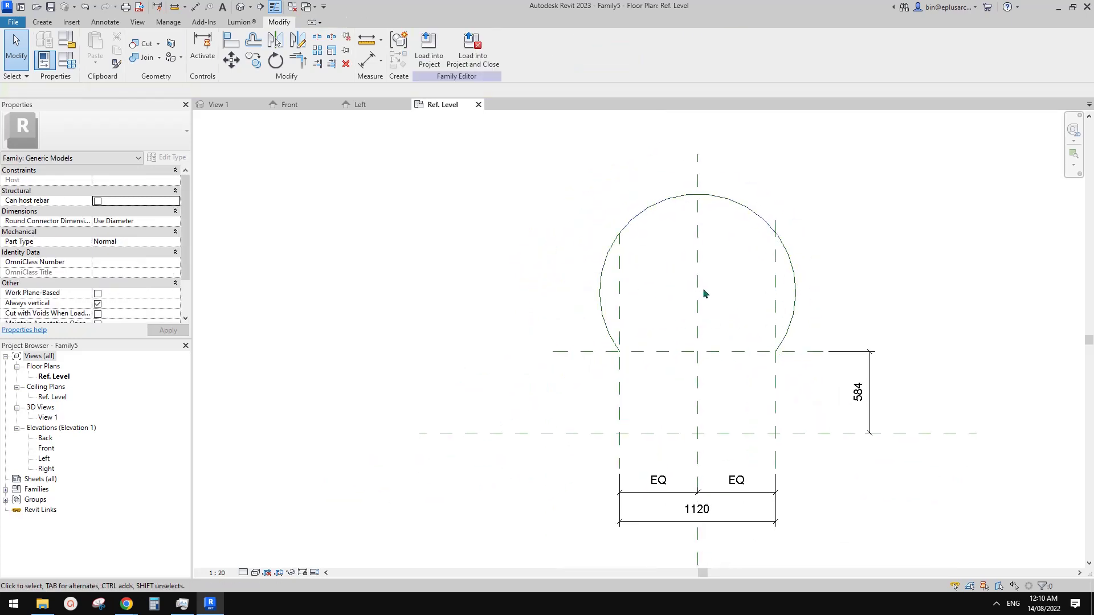
Shift one outer vertical reference plane outward to an overall width of about 1240 mm to test how the arc follows
{"action": "left_click", "coordinate": [658, 203]}
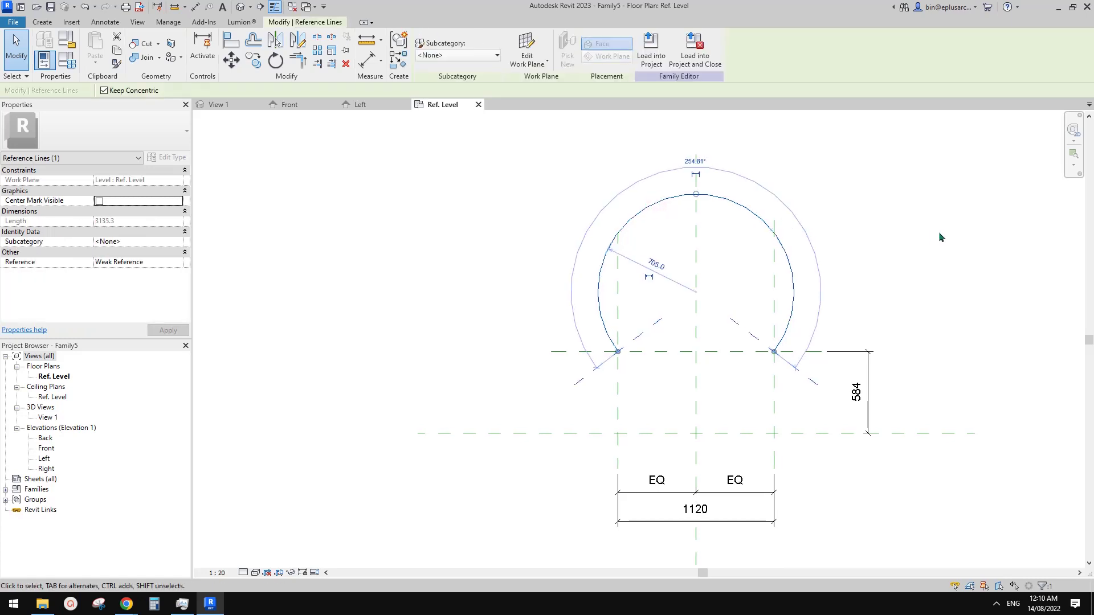
{"action": "left_click", "coordinate": [703, 313]}
{"action": "left_click", "coordinate": [725, 199]}
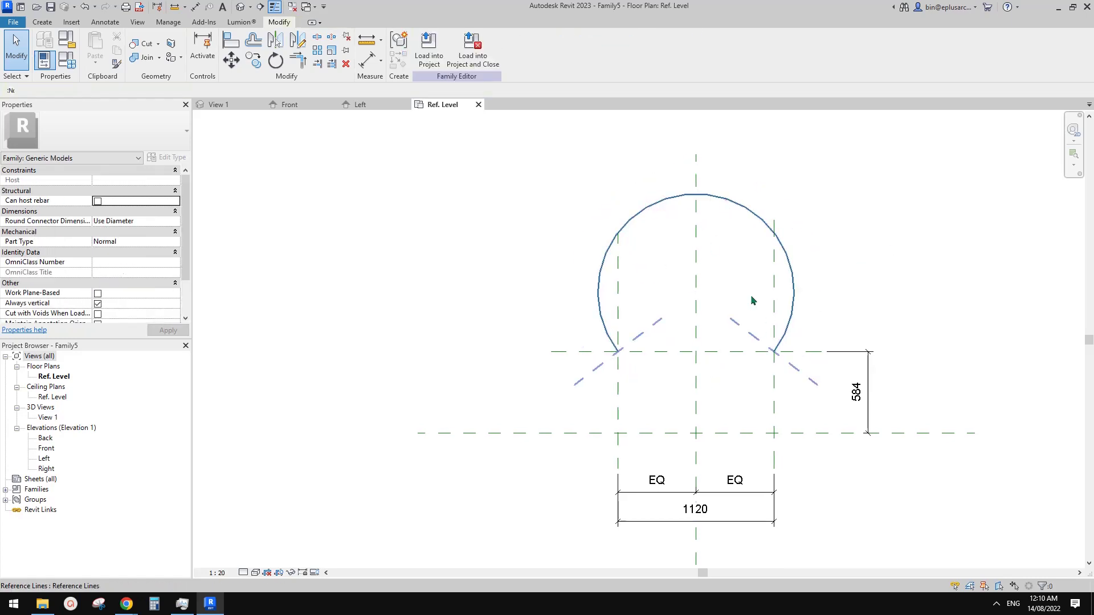
{"action": "left_click", "coordinate": [768, 306]}
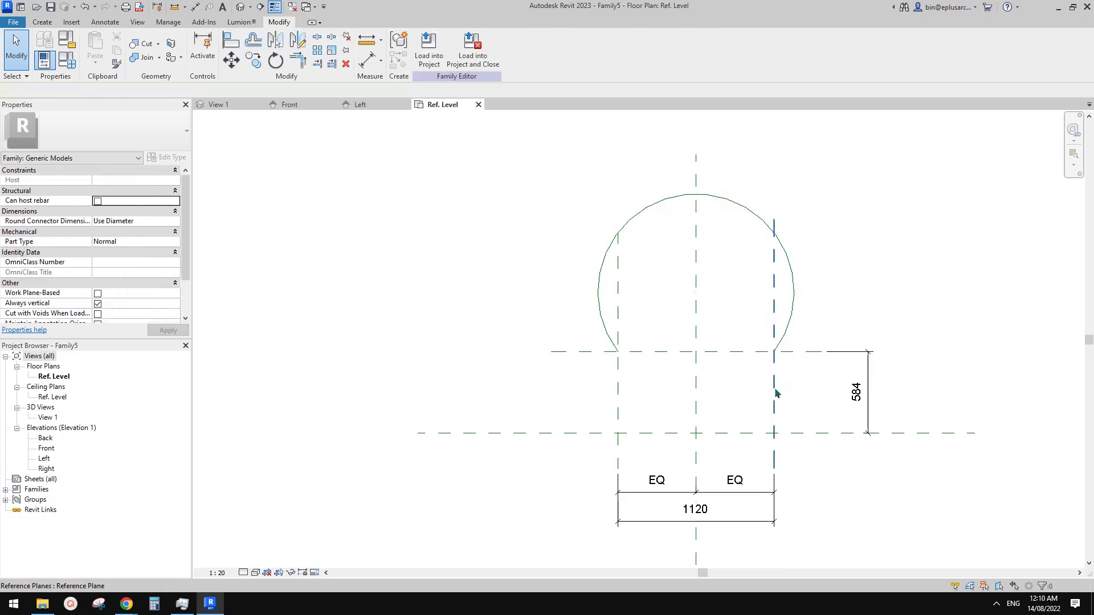
{"action": "mouse_move", "coordinate": [775, 388]}
{"action": "left_mouse_down"}
{"action": "mouse_move", "coordinate": [798, 388]}
{"action": "mouse_move", "coordinate": [785, 388]}
{"action": "left_mouse_up"}
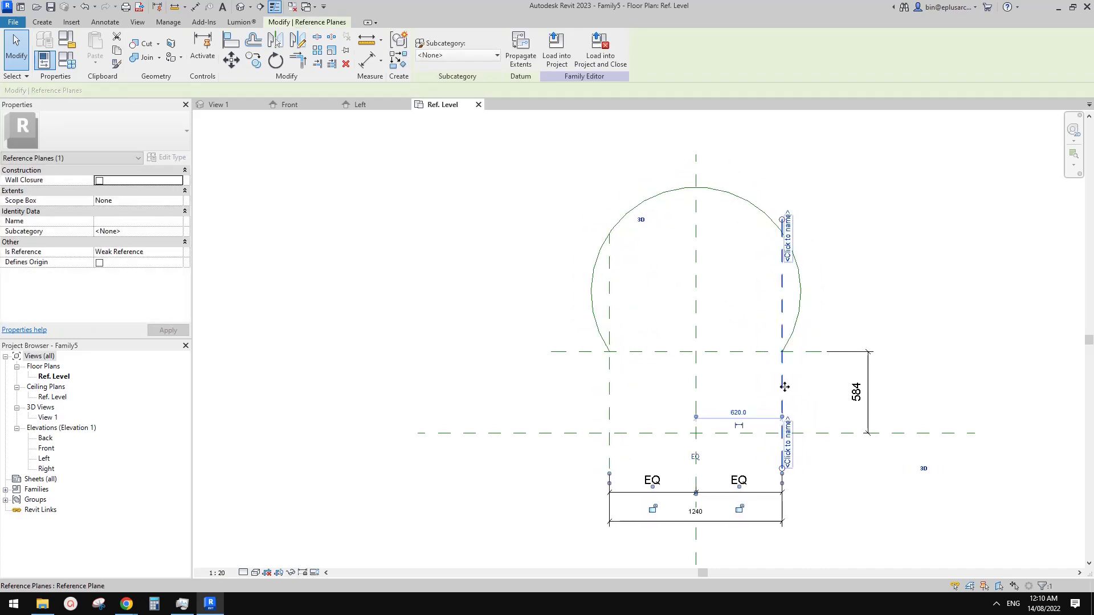
Make the arc's radius dimension permanent and label it with a new family type parameter named R
{"action": "left_click", "coordinate": [743, 199]}
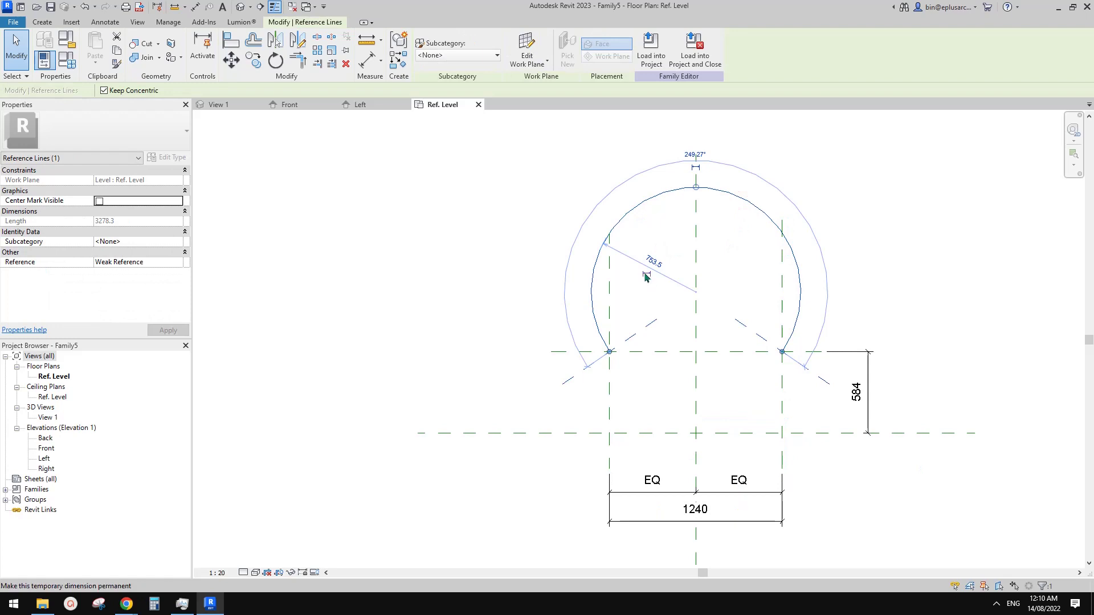
{"action": "left_click", "coordinate": [656, 258]}
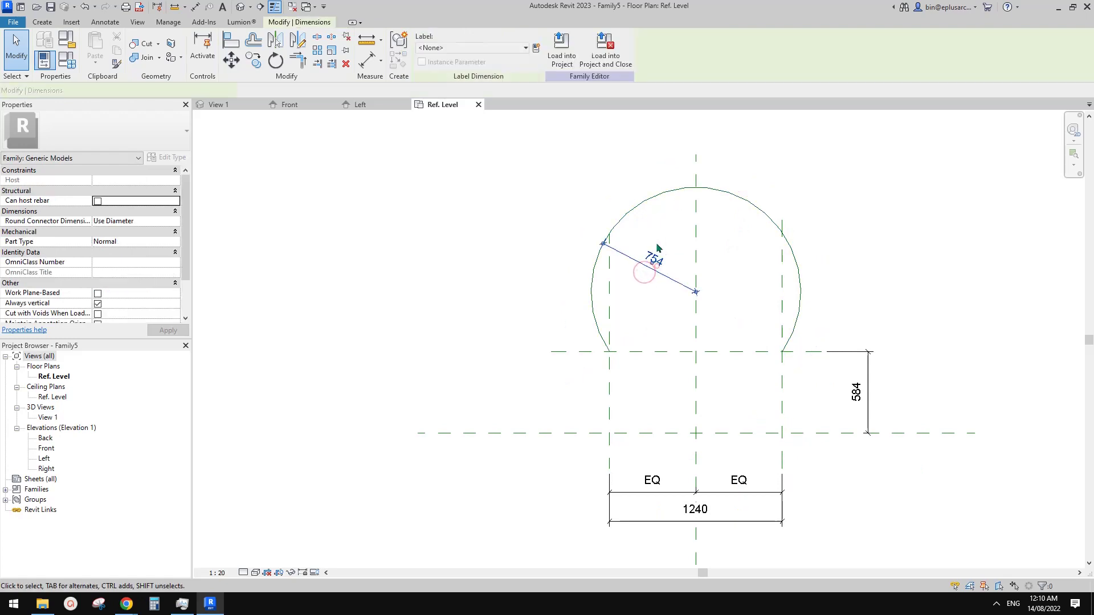
{"action": "left_click", "coordinate": [537, 53]}
{"action": "type", "text": "r"}
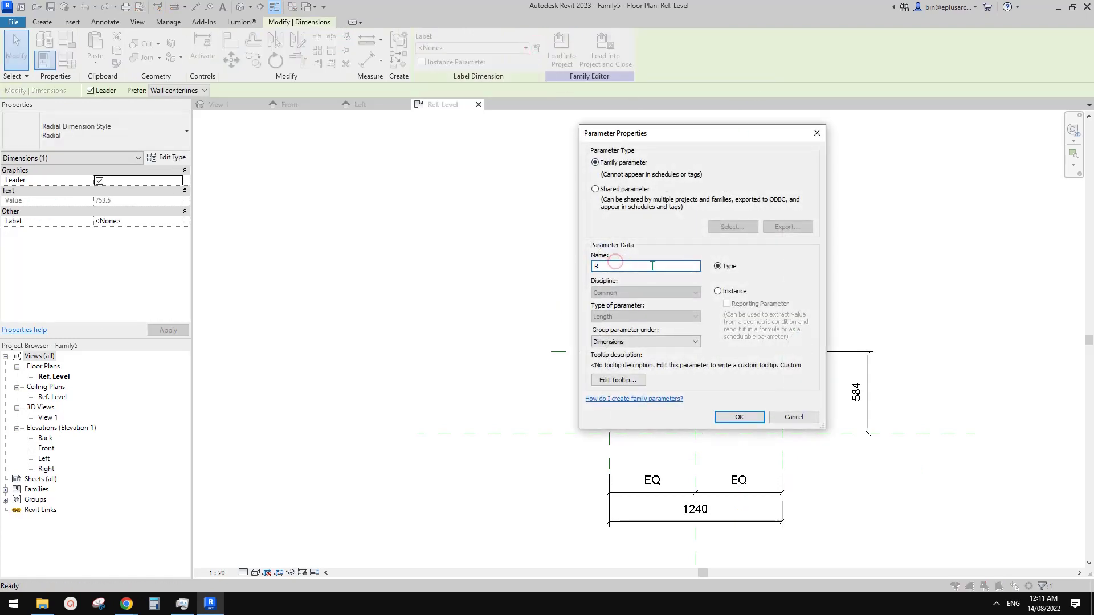
{"action": "left_click", "coordinate": [738, 417]}
{"action": "left_click", "coordinate": [517, 288]}
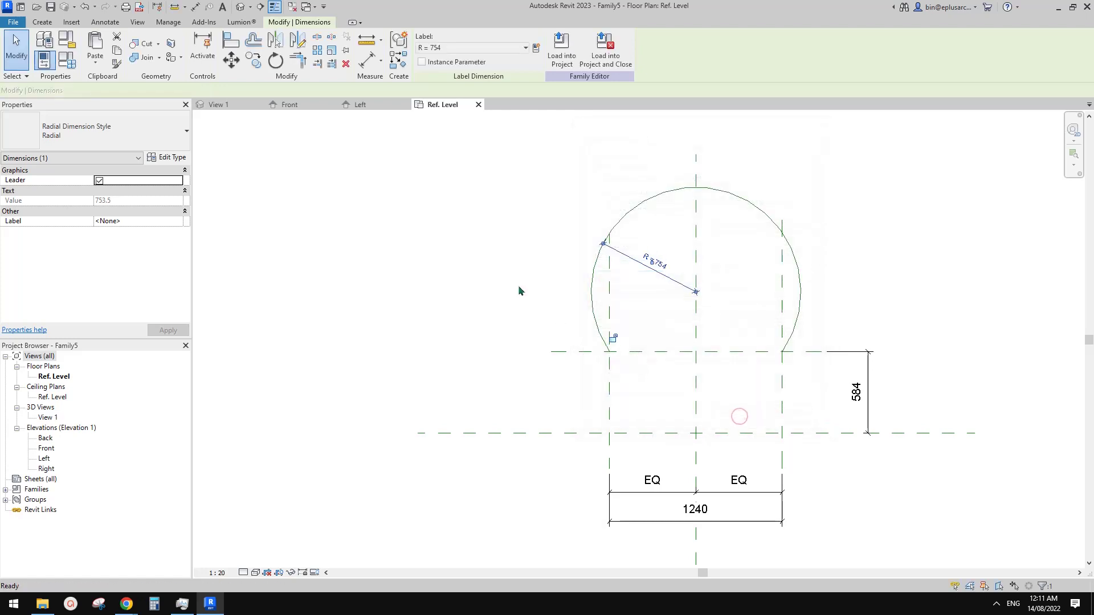
Move the outer vertical reference plane inward to an overall width of about 1080 mm
{"action": "mouse_move", "coordinate": [785, 397]}
{"action": "left_mouse_down"}
{"action": "mouse_move", "coordinate": [759, 394]}
{"action": "mouse_move", "coordinate": [787, 386]}
{"action": "mouse_move", "coordinate": [771, 387]}
{"action": "left_mouse_up"}
{"action": "left_click", "coordinate": [764, 378]}
{"action": "key", "text": "Escape"}
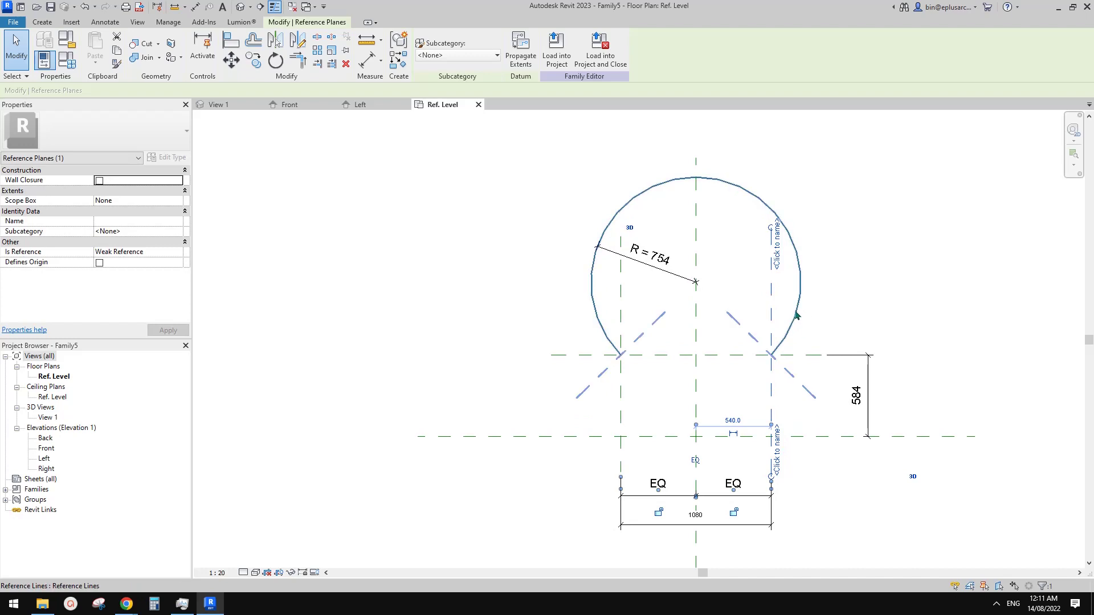
{"action": "middle_click_drag", "start_coordinate": [687, 315], "coordinate": [631, 323]}
{"action": "key", "text": "Escape"}
Delete the arc reference line together with its radius dimension
{"action": "scroll", "coordinate": [627, 322], "scroll_direction": "up", "scroll_amount": 1}
{"action": "left_click", "coordinate": [600, 326]}
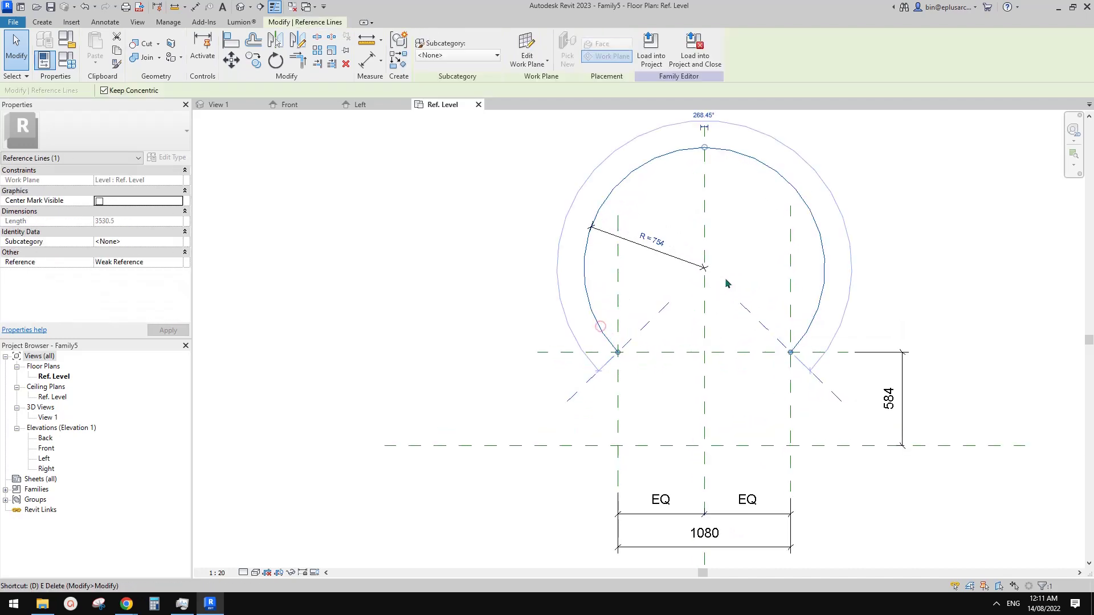
{"action": "key", "text": "Delete"}
{"action": "scroll", "coordinate": [690, 184], "scroll_direction": "up", "scroll_amount": 1}
{"action": "left_click", "coordinate": [41, 22]}
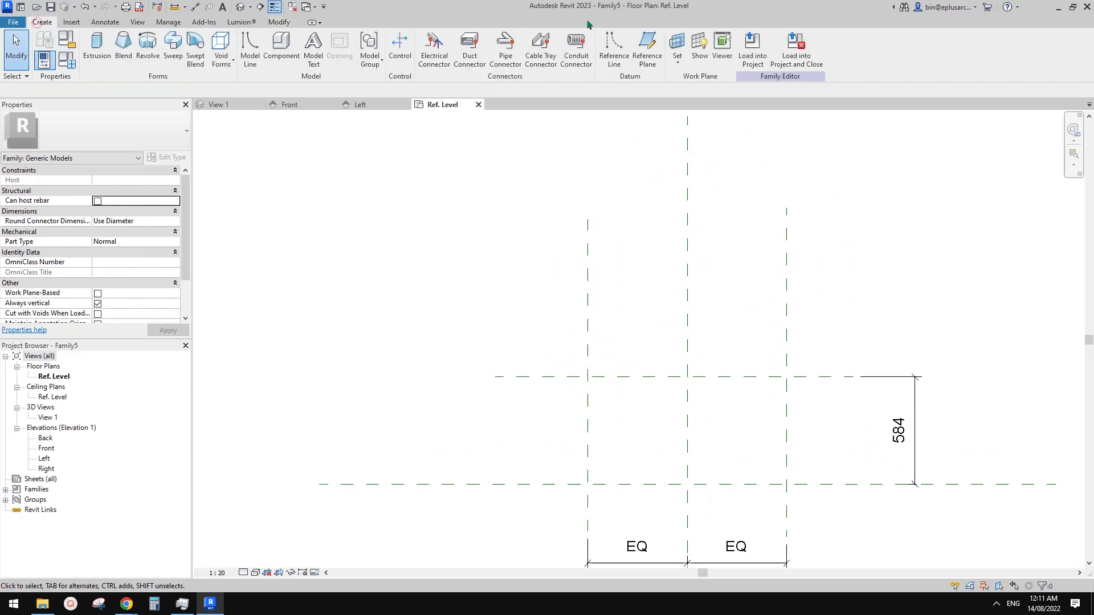
{"action": "left_click", "coordinate": [587, 376]}
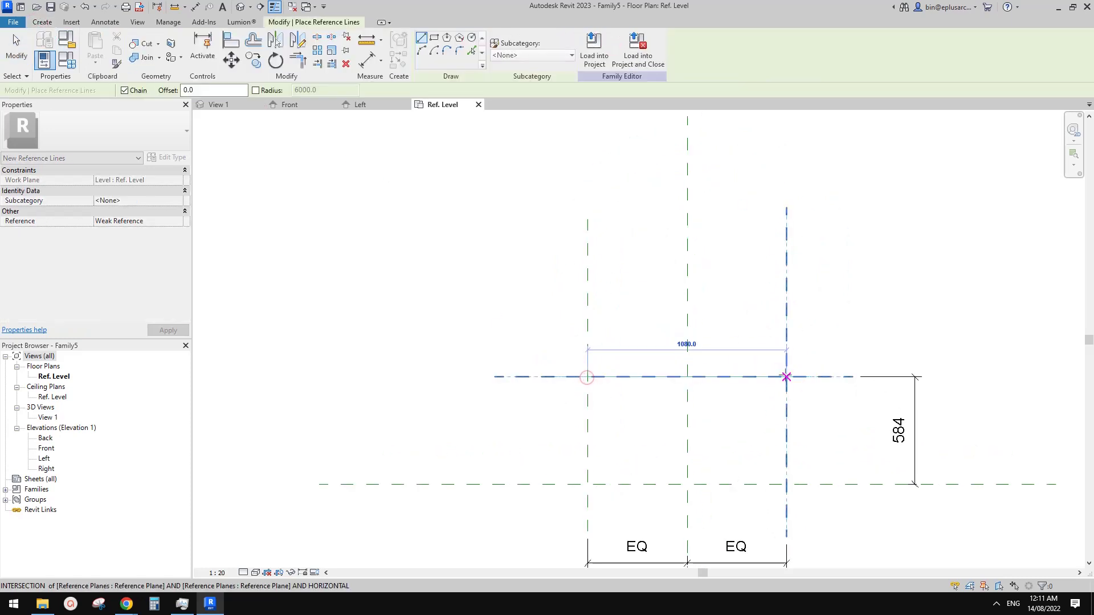
{"action": "left_click", "coordinate": [786, 376]}
{"action": "left_click", "coordinate": [786, 376]}
{"action": "key", "text": "Escape"}
{"action": "key", "text": "Escape"}
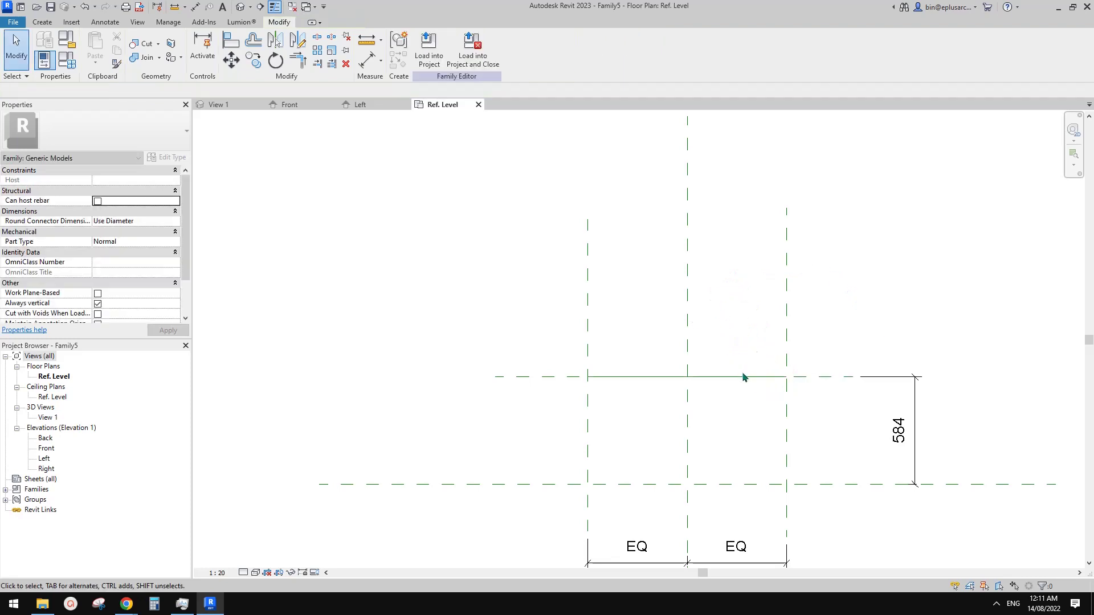
{"action": "left_click", "coordinate": [743, 377]}
{"action": "key", "text": "Delete"}
{"action": "middle_click_drag", "start_coordinate": [742, 367], "coordinate": [744, 377]}
Draw a semicircular reference line of about 540 mm radius between the outer vertical planes' intersections with the upper horizontal plane
{"action": "left_click", "coordinate": [42, 22]}
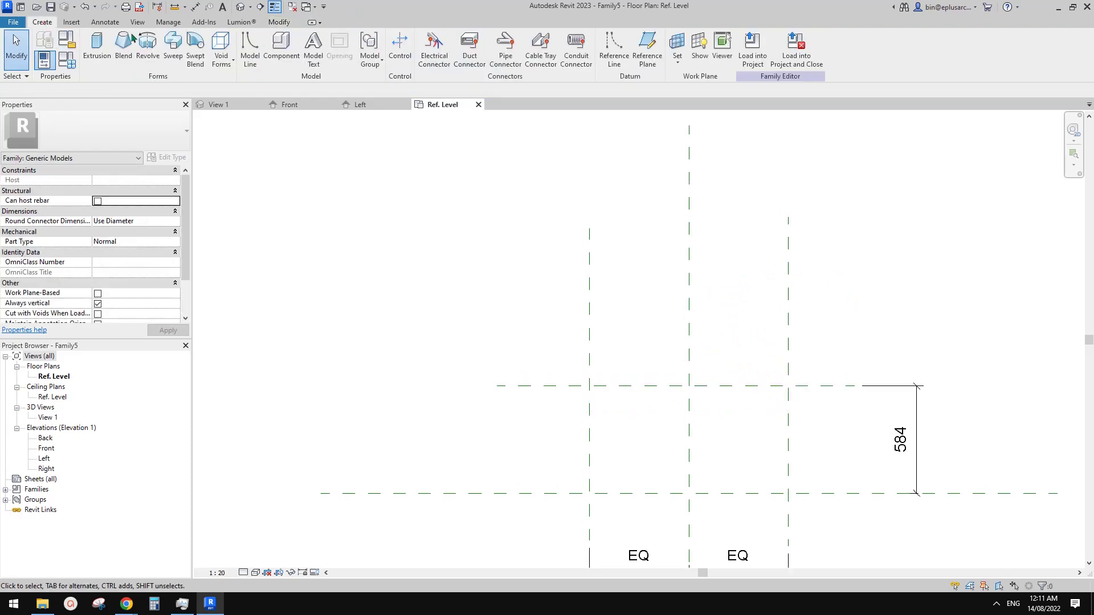
{"action": "left_click", "coordinate": [613, 48]}
{"action": "left_click", "coordinate": [423, 53]}
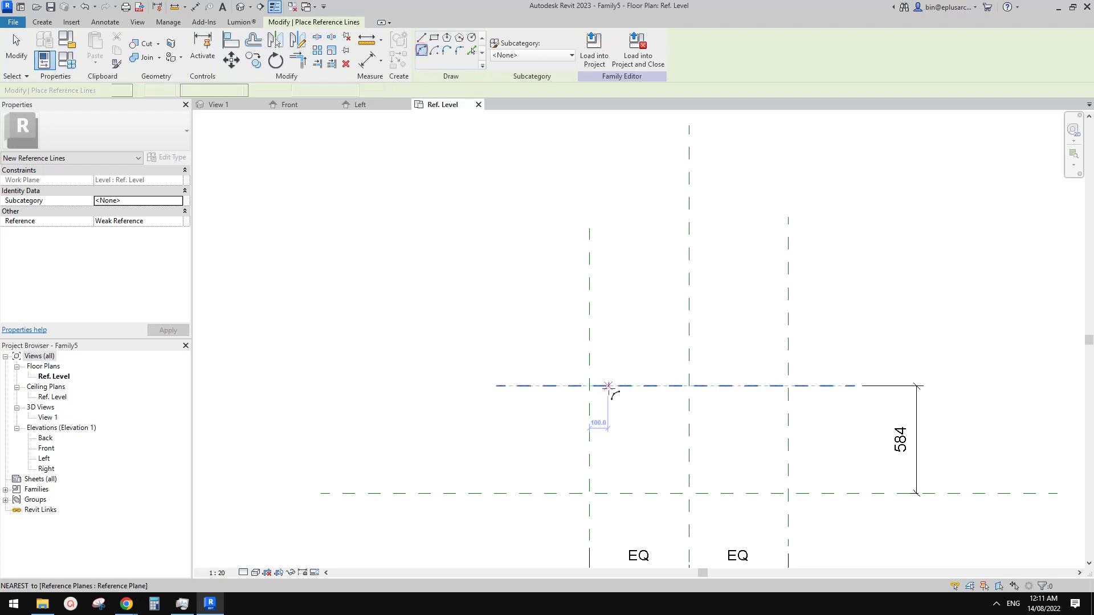
{"action": "left_click", "coordinate": [590, 386]}
{"action": "left_click", "coordinate": [788, 387]}
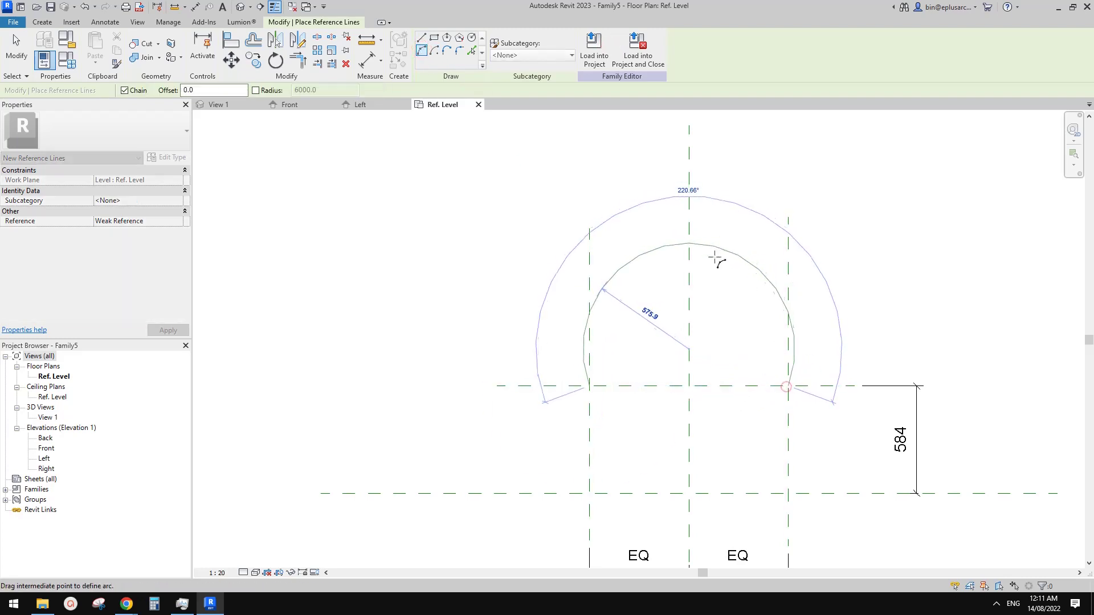
{"action": "left_click", "coordinate": [712, 278]}
{"action": "middle_click_drag", "start_coordinate": [656, 386], "coordinate": [659, 349]}
{"action": "key", "text": "Escape"}
{"action": "key", "text": "Escape"}
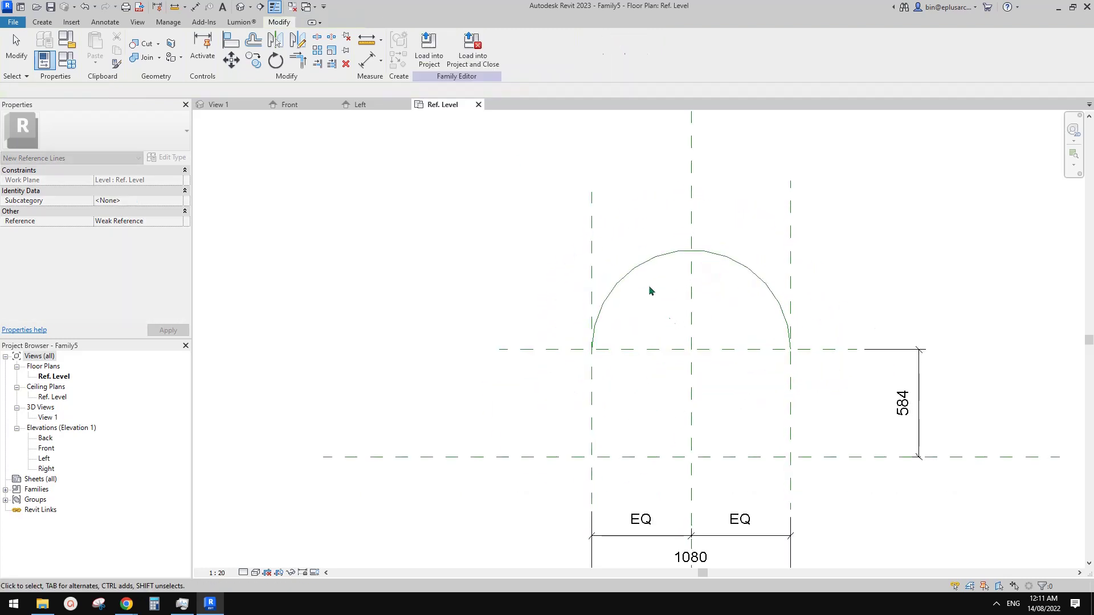
Inspect the semicircular reference line's radius and angle
{"action": "left_click", "coordinate": [633, 267]}
{"action": "middle_click_drag", "start_coordinate": [556, 365], "coordinate": [562, 324]}
{"action": "left_click", "coordinate": [653, 291]}
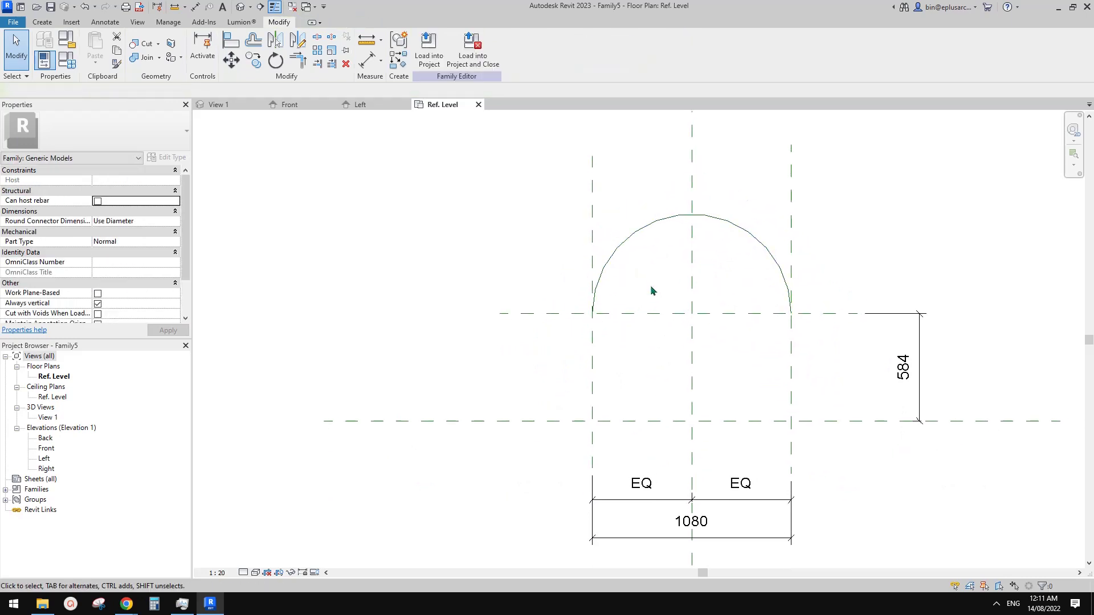
{"action": "left_click", "coordinate": [652, 231]}
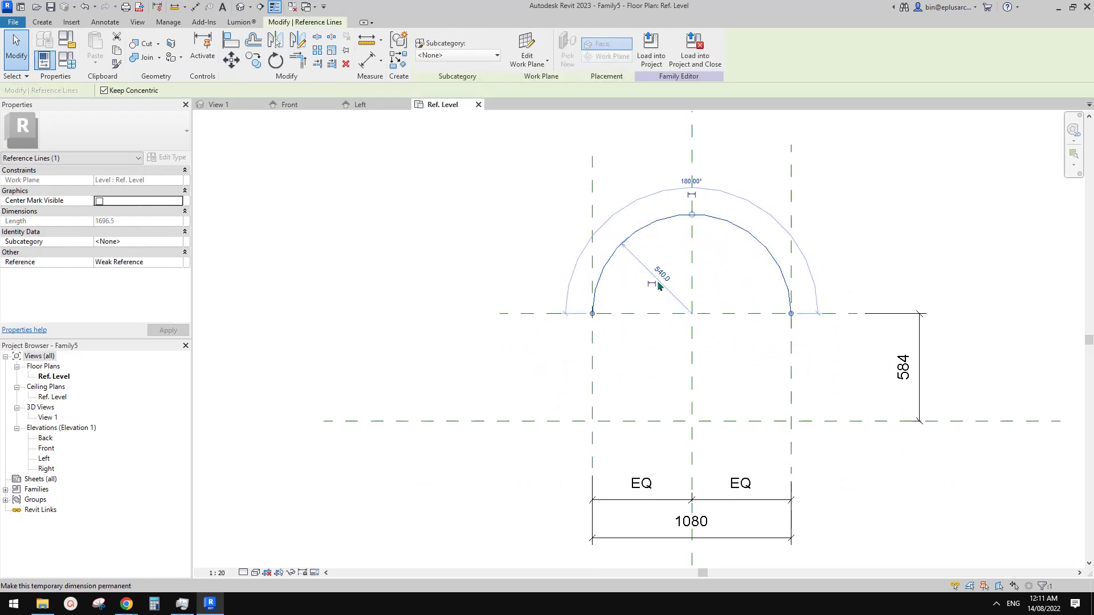
{"action": "left_click", "coordinate": [580, 287]}
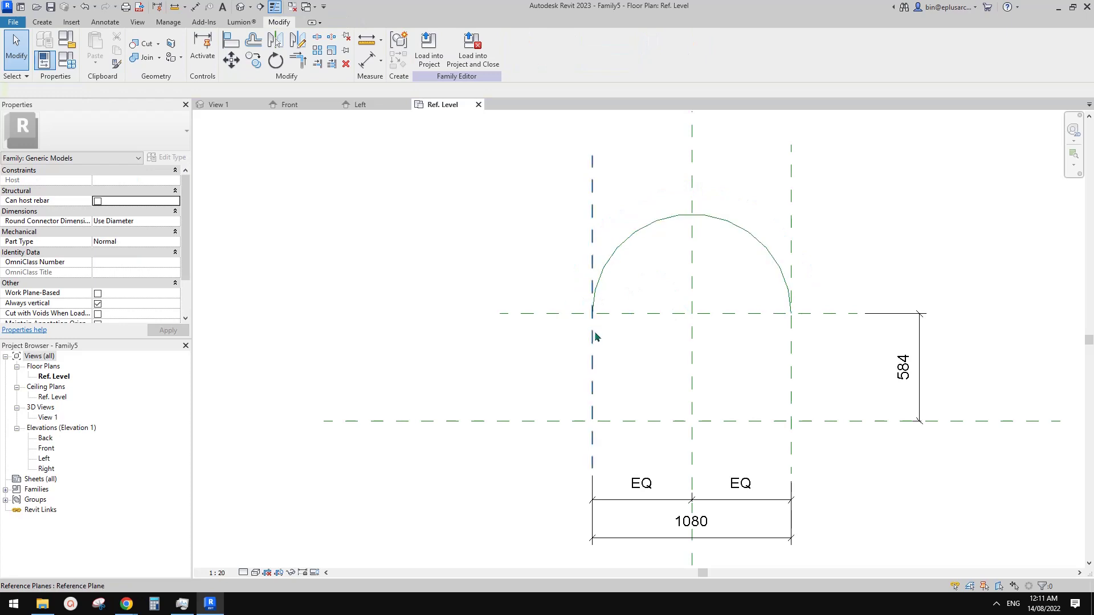
Draw two straight vertical reference lines from the semicircle's ends down to the lower horizontal reference plane
{"action": "left_click", "coordinate": [594, 297]}
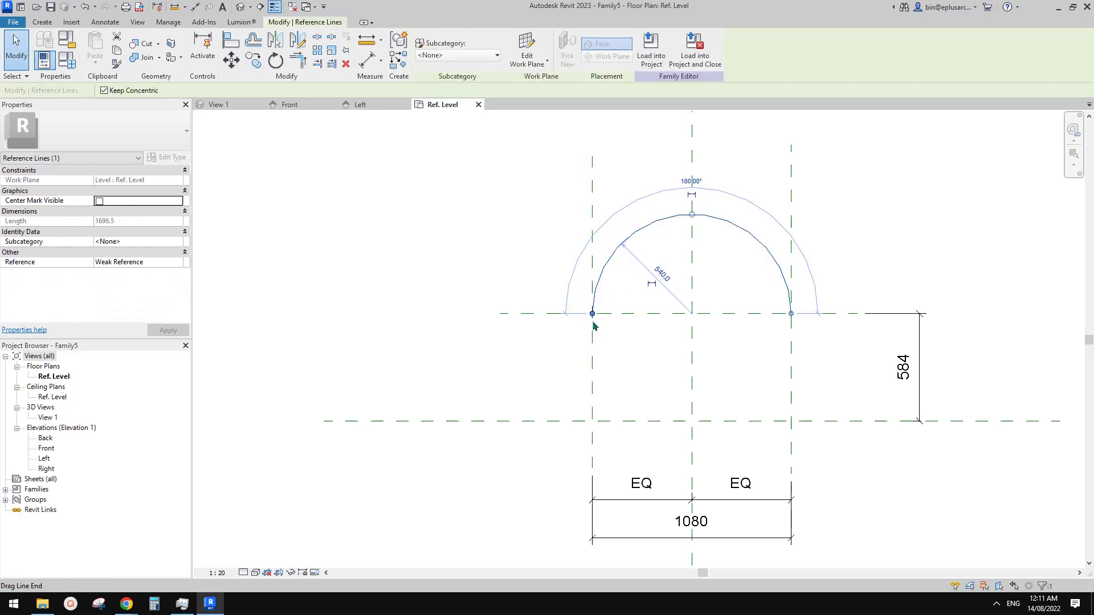
{"action": "left_click", "coordinate": [612, 323]}
{"action": "scroll", "coordinate": [649, 346], "scroll_direction": "down", "scroll_amount": 1}
{"action": "middle_click_drag", "start_coordinate": [650, 347], "coordinate": [641, 323]}
{"action": "scroll", "coordinate": [632, 323], "scroll_direction": "up", "scroll_amount": 1}
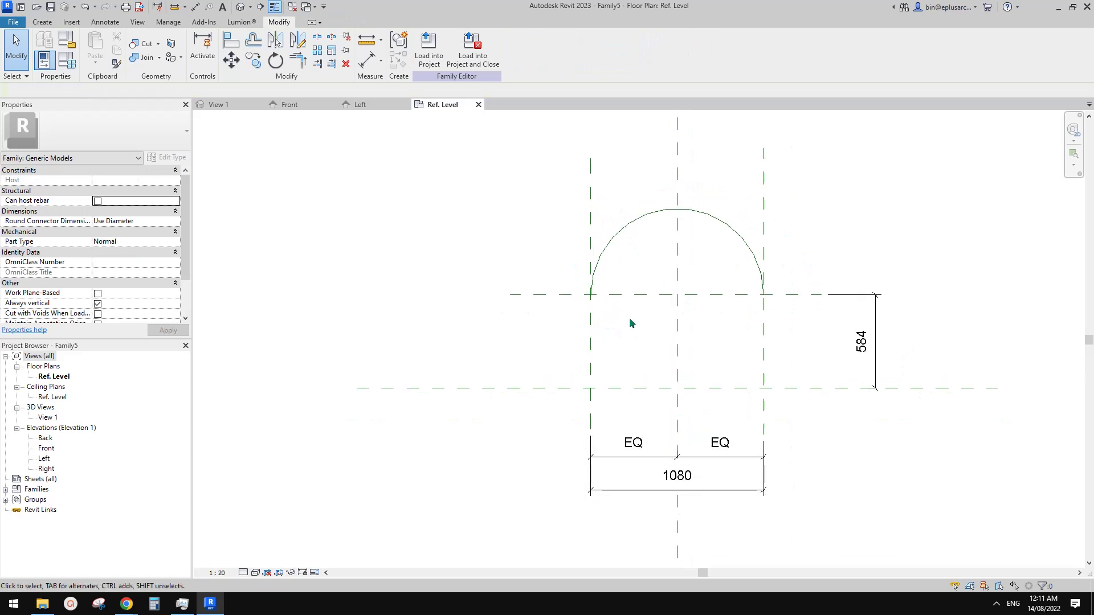
{"action": "left_click", "coordinate": [43, 22]}
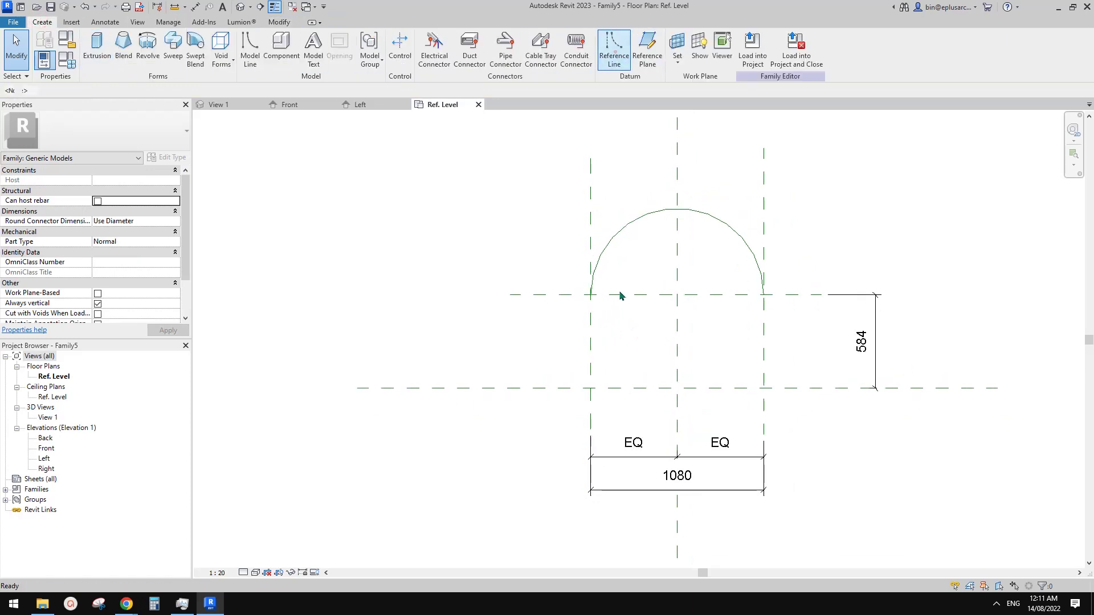
{"action": "left_click", "coordinate": [591, 294]}
{"action": "left_click", "coordinate": [591, 388]}
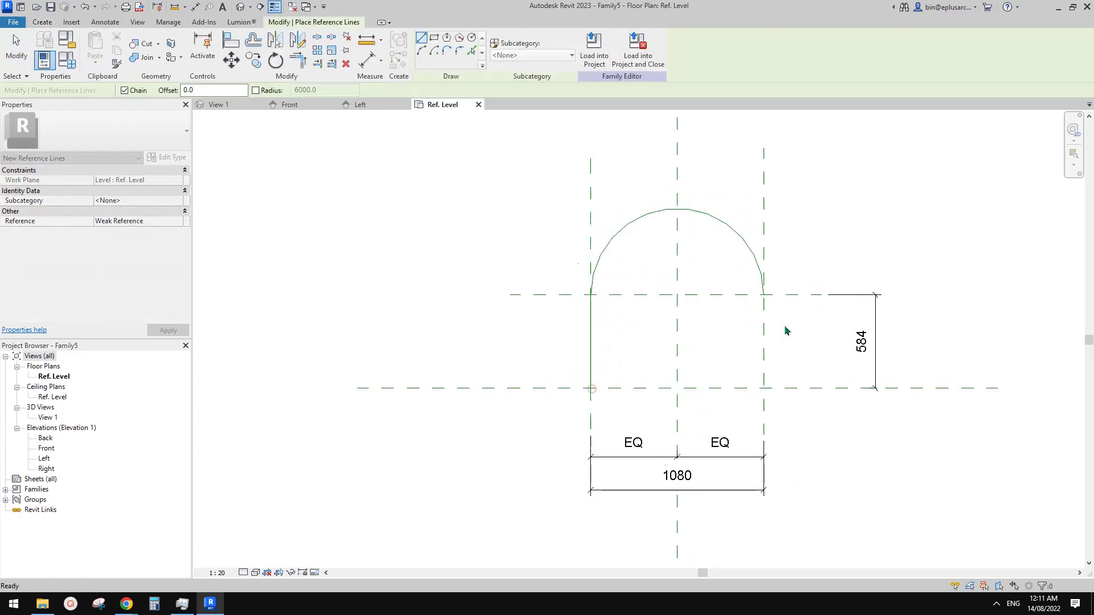
{"action": "left_click", "coordinate": [764, 294]}
{"action": "left_click", "coordinate": [764, 388]}
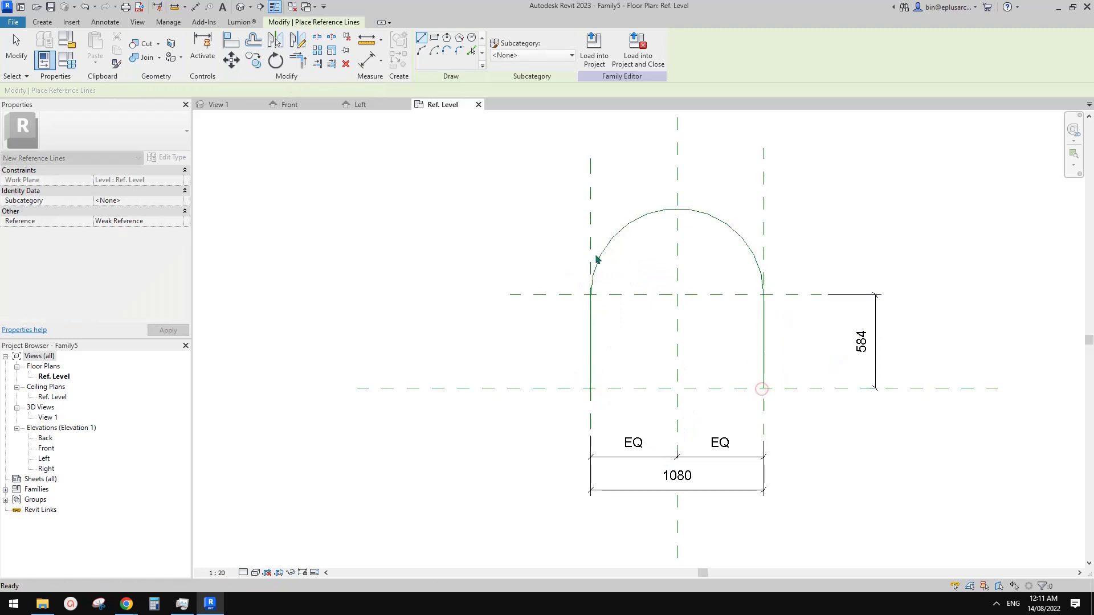
{"action": "key", "text": "Escape"}
{"action": "key", "text": "Escape"}
Lock the semicircular reference line's tangency to the straight reference lines at both ends
{"action": "left_click", "coordinate": [618, 234]}
{"action": "scroll", "coordinate": [601, 299], "scroll_direction": "up", "scroll_amount": 1}
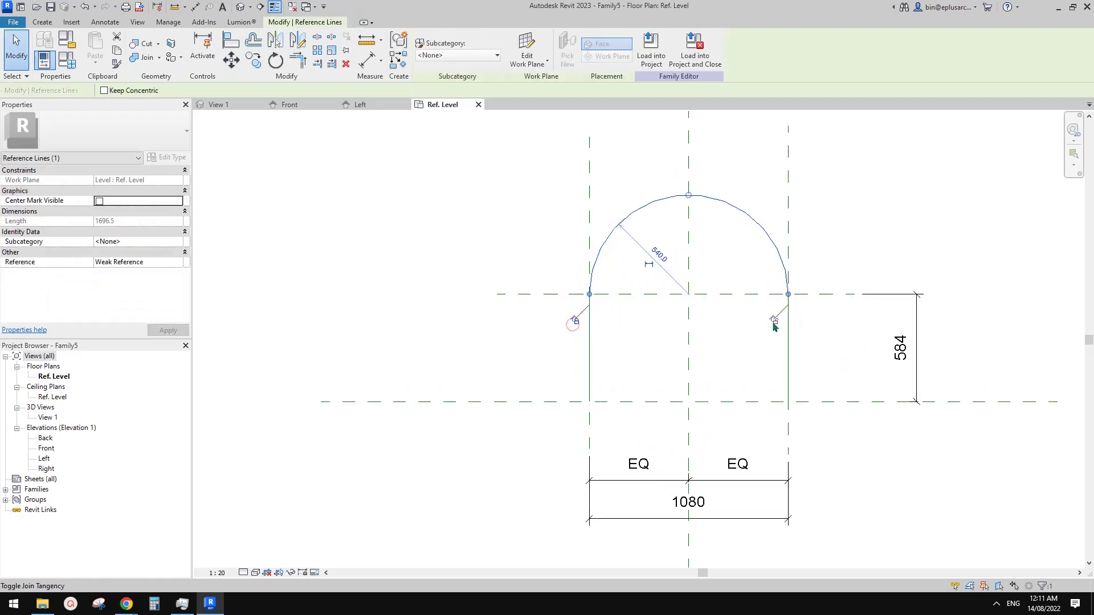
{"action": "left_click", "coordinate": [774, 323]}
Flex the outer vertical reference plane to an overall width of about 1320 mm and back to 1080 mm
{"action": "left_click_drag", "start_coordinate": [767, 199], "coordinate": [783, 206]}
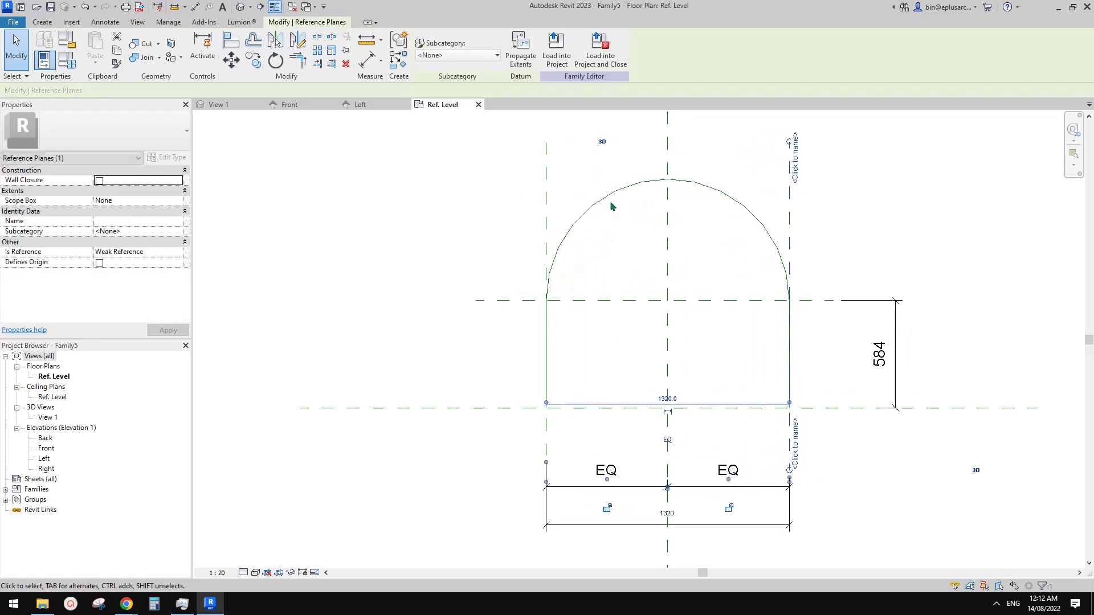
{"action": "middle_click_drag", "start_coordinate": [691, 255], "coordinate": [685, 306]}
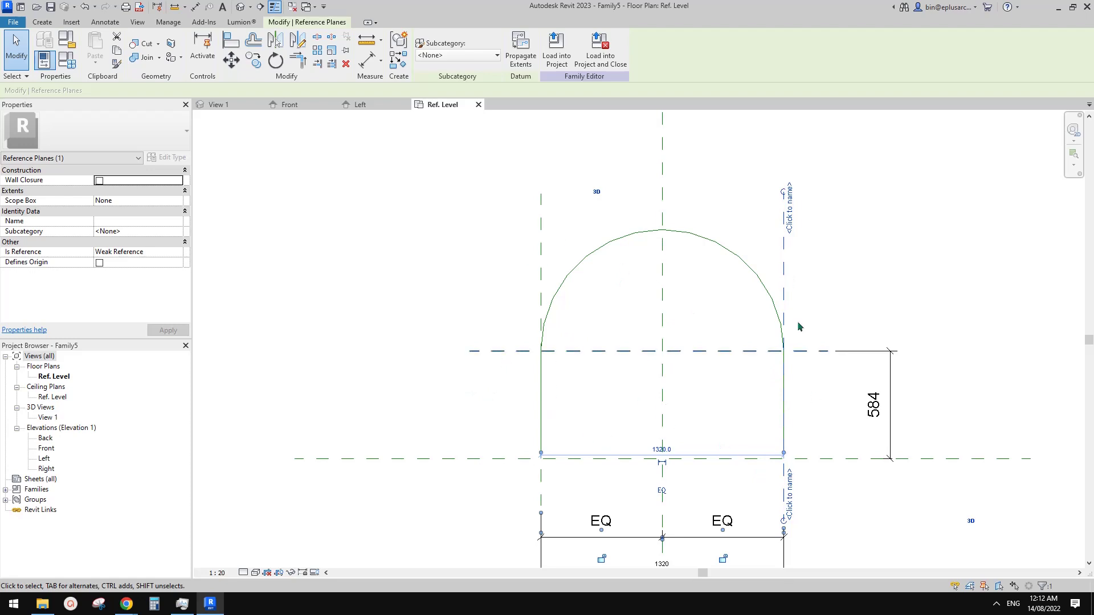
{"action": "key", "text": "Escape"}
{"action": "mouse_move", "coordinate": [778, 268]}
{"action": "left_mouse_down"}
{"action": "mouse_move", "coordinate": [733, 274]}
{"action": "mouse_move", "coordinate": [760, 276]}
{"action": "left_mouse_up"}
{"action": "left_click", "coordinate": [781, 307]}
{"action": "middle_click_drag", "start_coordinate": [783, 307], "coordinate": [831, 282]}
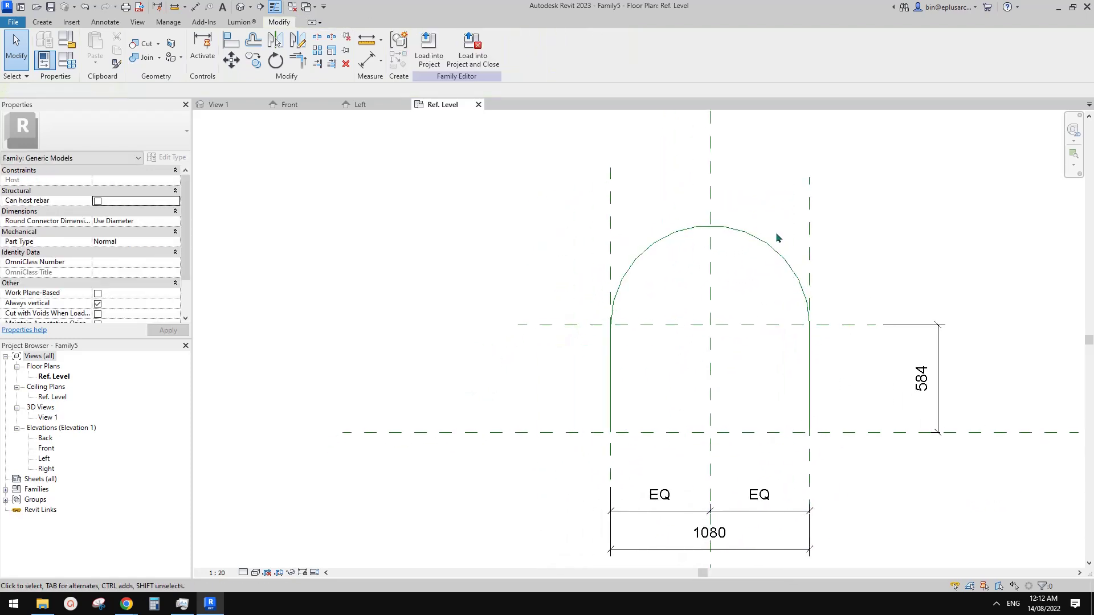
Move the outer vertical reference plane out to an overall width of about 1680 mm and back in to about 1160 mm
{"action": "middle_click_drag", "start_coordinate": [715, 317], "coordinate": [704, 338]}
{"action": "scroll", "coordinate": [699, 318], "scroll_direction": "down", "scroll_amount": 1}
{"action": "scroll", "coordinate": [545, 337], "scroll_direction": "up", "scroll_amount": 2}
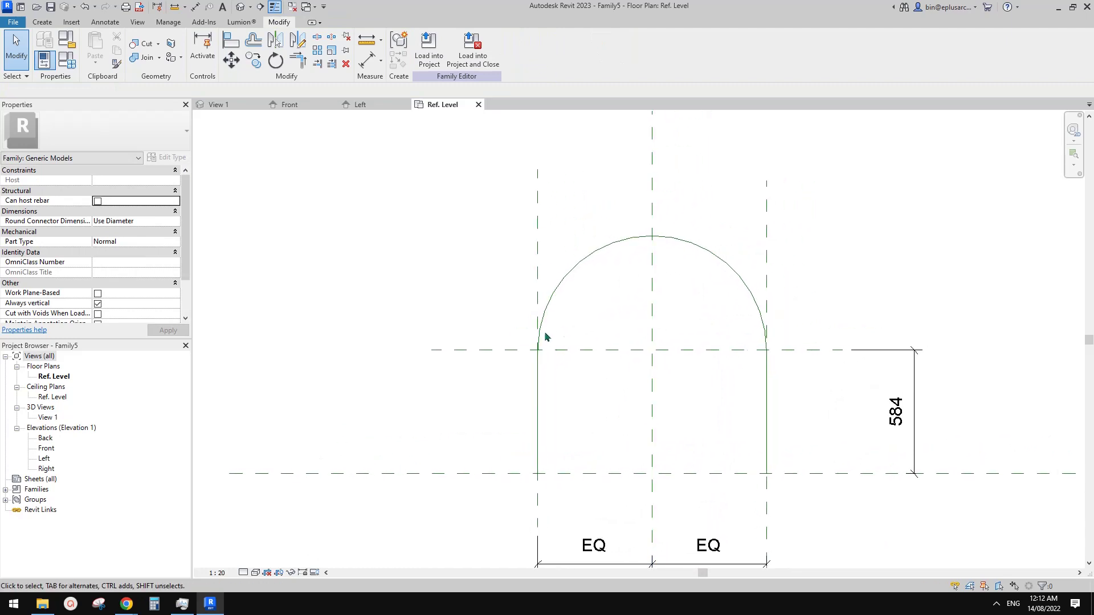
{"action": "scroll", "coordinate": [550, 340], "scroll_direction": "up", "scroll_amount": 1}
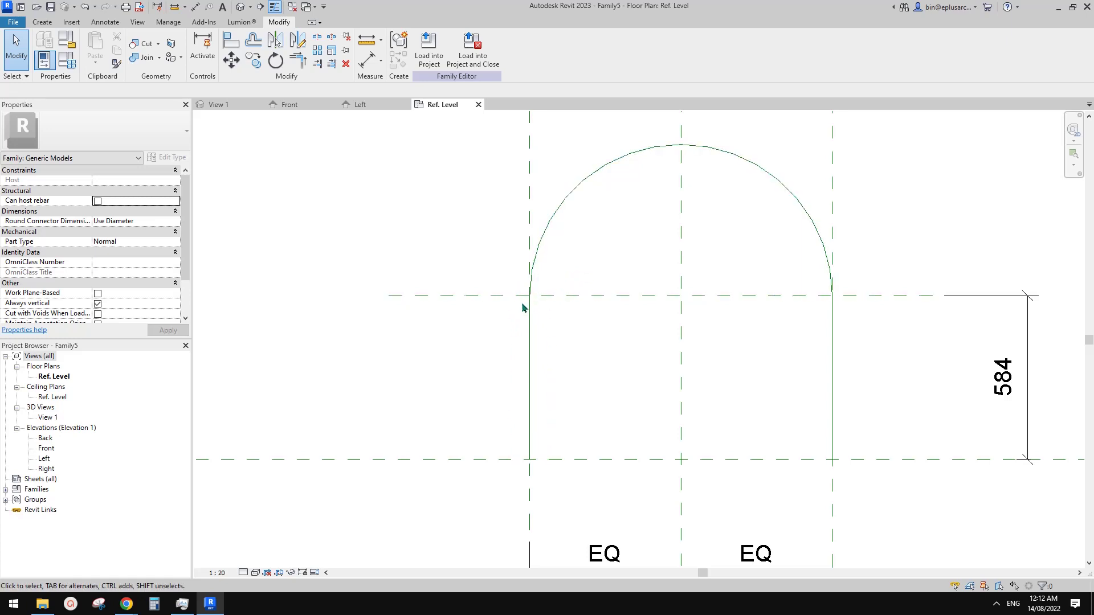
{"action": "middle_click_drag", "start_coordinate": [534, 285], "coordinate": [521, 365]}
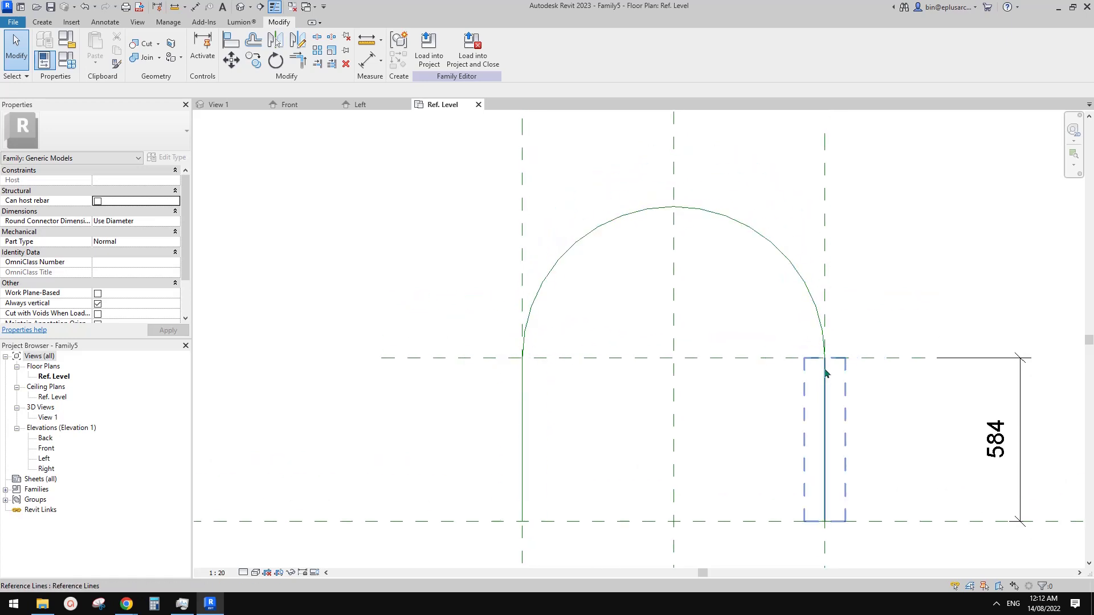
{"action": "scroll", "coordinate": [798, 365], "scroll_direction": "down", "scroll_amount": 1}
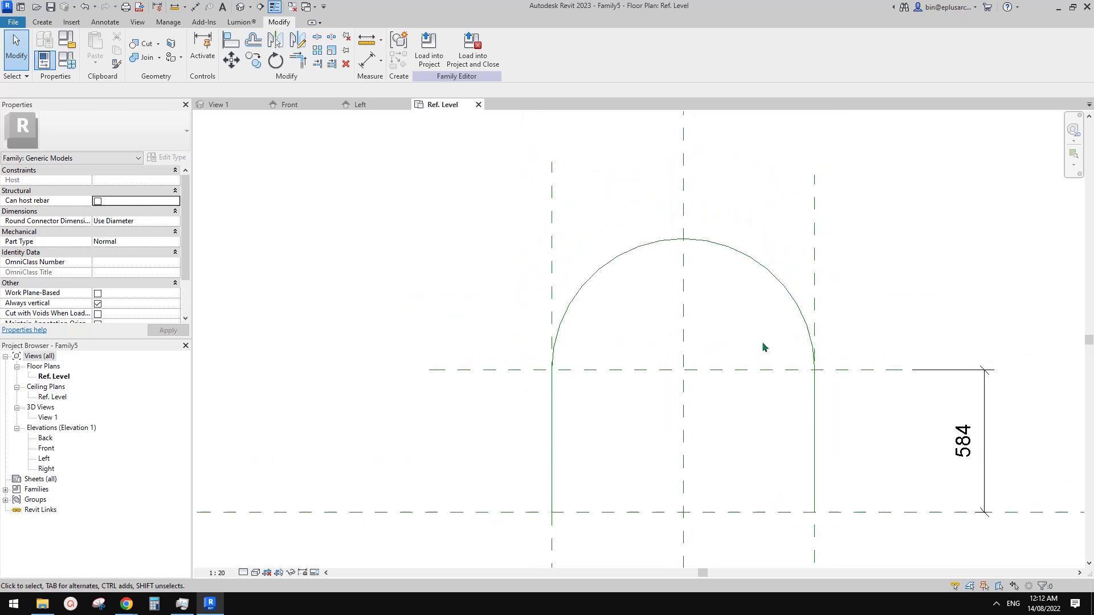
{"action": "left_click", "coordinate": [811, 277]}
{"action": "scroll", "coordinate": [807, 271], "scroll_direction": "up", "scroll_amount": 2}
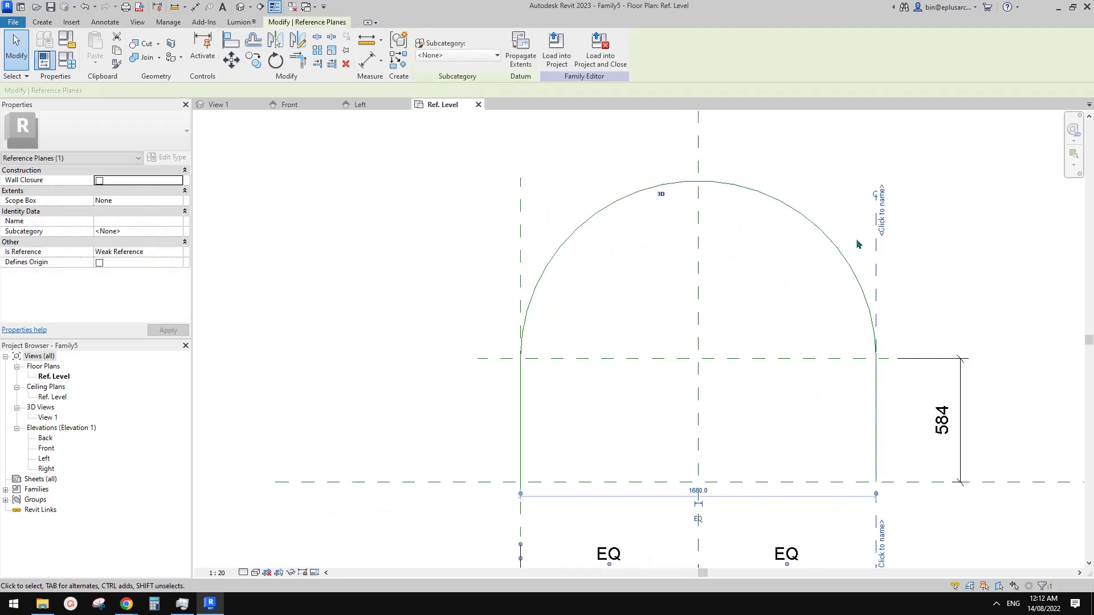
{"action": "left_click_drag", "start_coordinate": [876, 249], "coordinate": [822, 249]}
{"action": "left_click", "coordinate": [491, 164]}
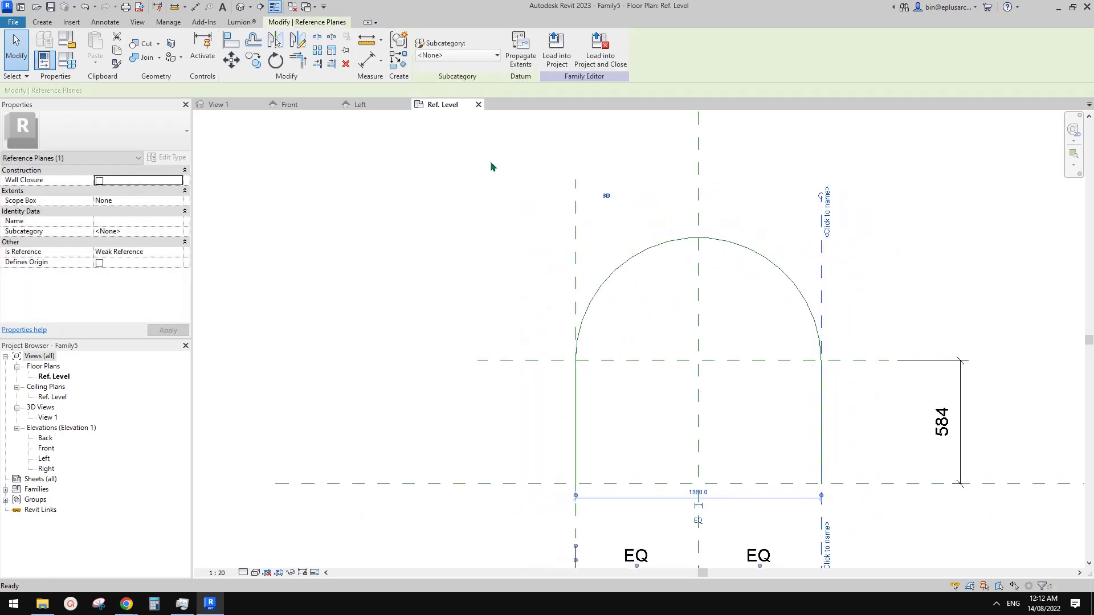
Create a new family from the Metric Generic Model.rft template
{"action": "left_click", "coordinate": [14, 22]}
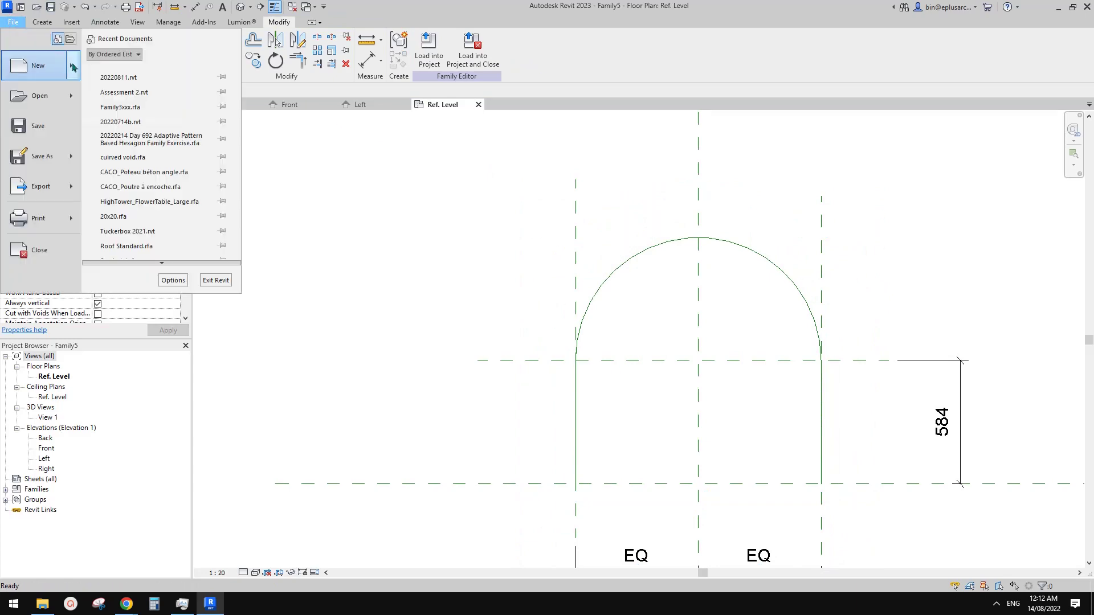
{"action": "mouse_move", "coordinate": [29, 90]}
{"action": "left_click", "coordinate": [158, 95]}
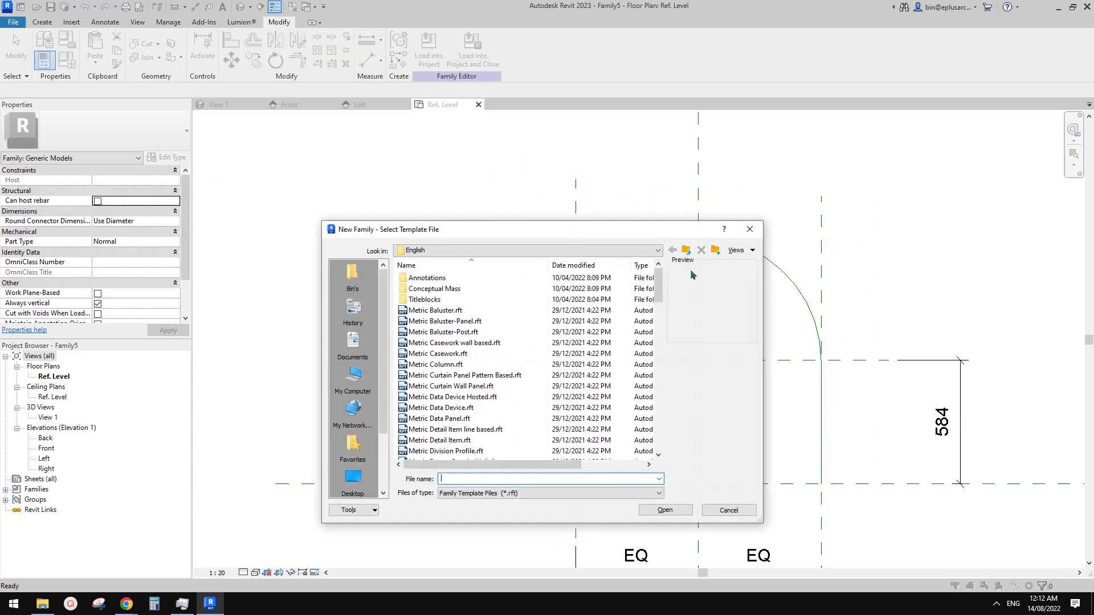
{"action": "left_click_drag", "start_coordinate": [659, 296], "coordinate": [661, 329]}
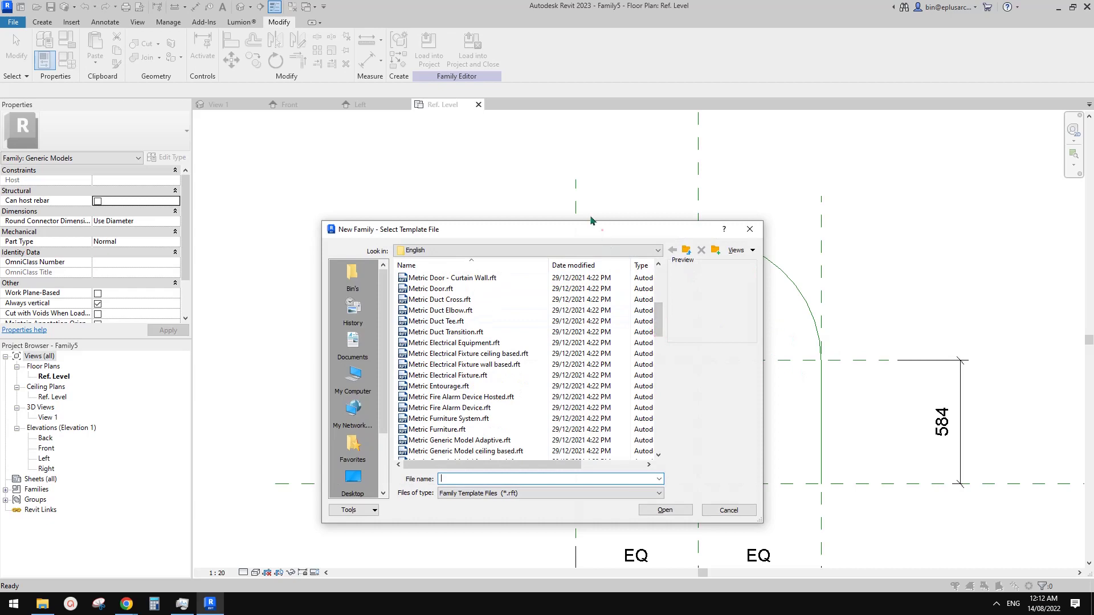
{"action": "left_click_drag", "start_coordinate": [590, 220], "coordinate": [556, 184]}
{"action": "left_click", "coordinate": [623, 317]}
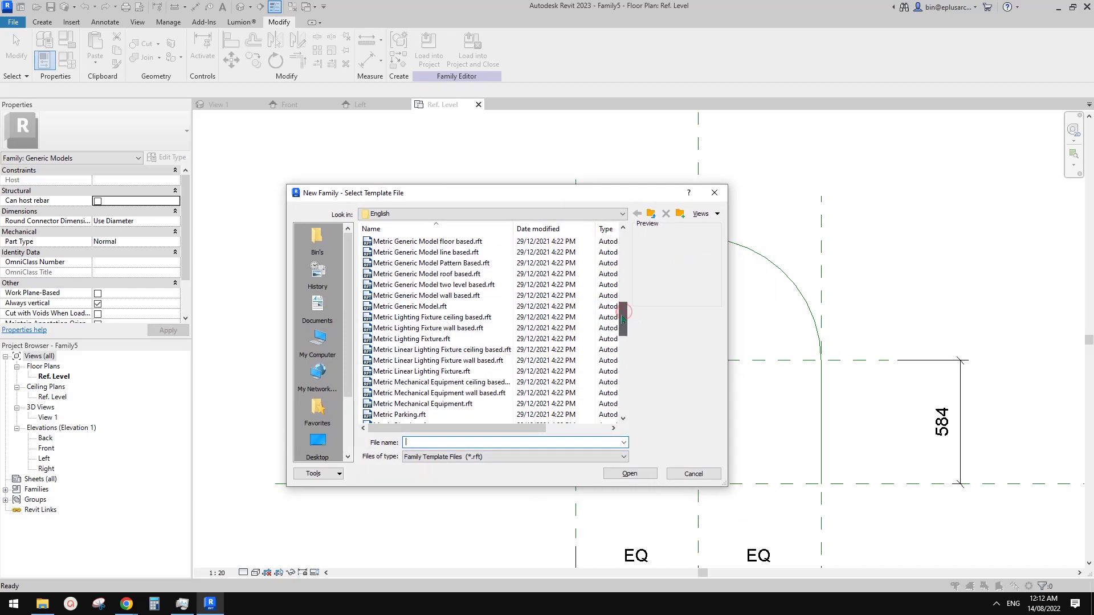
{"action": "double_click", "coordinate": [410, 306]}
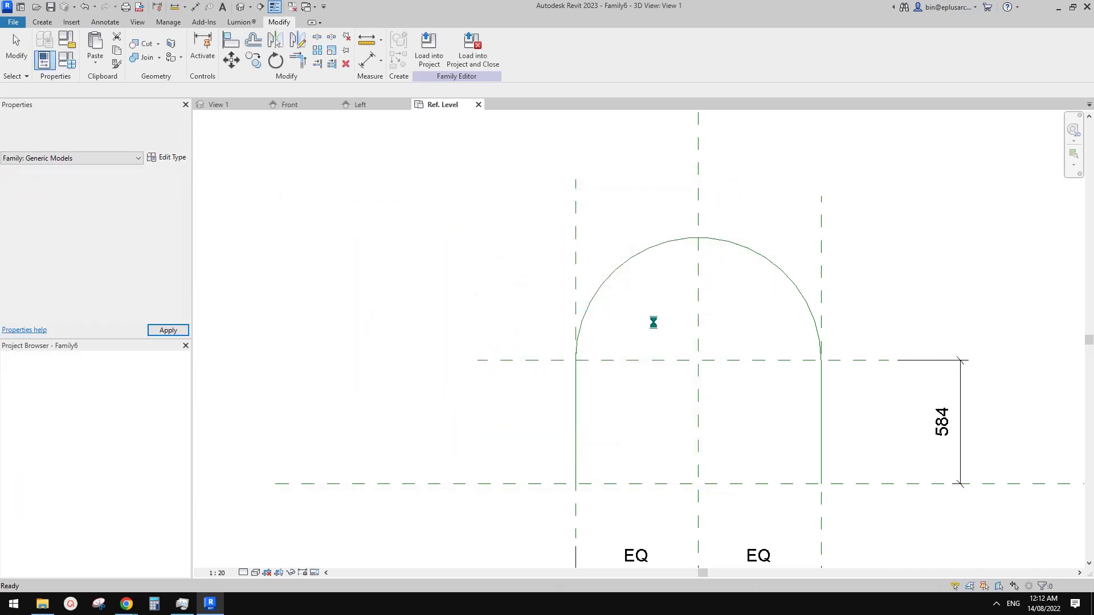
Draw a short horizontal reference plane just above the centre plane and one vertical reference plane on each side of the vertical centre plane
{"action": "scroll", "coordinate": [619, 341], "scroll_direction": "up", "scroll_amount": 2}
{"action": "middle_click_drag", "start_coordinate": [617, 345], "coordinate": [618, 364]}
{"action": "key", "text": "r"}
{"action": "key", "text": "p"}
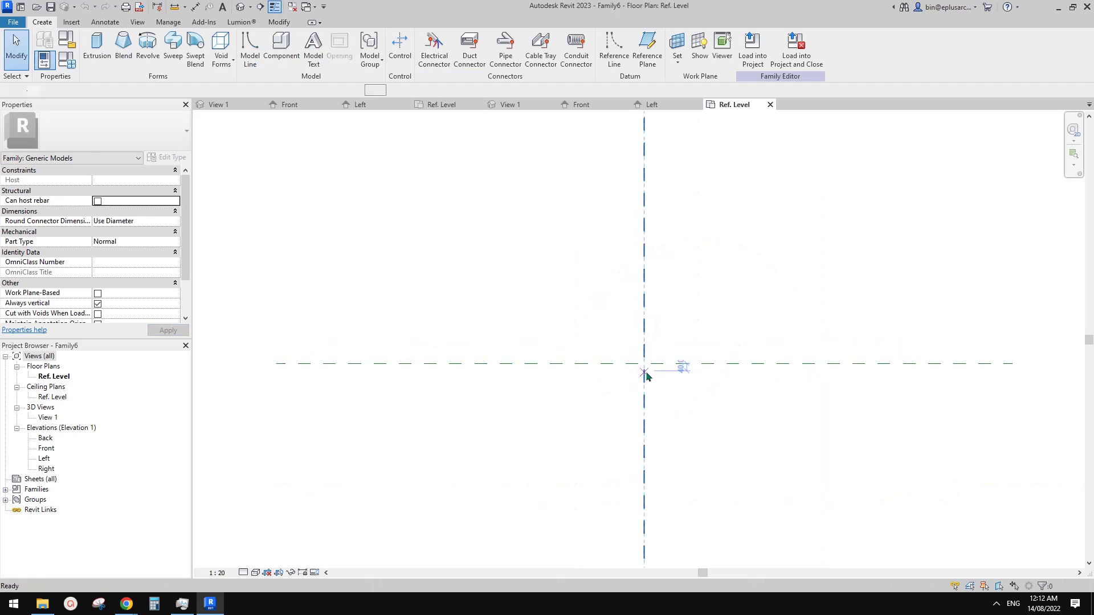
{"action": "left_click", "coordinate": [685, 354]}
{"action": "left_click", "coordinate": [588, 354]}
{"action": "left_click", "coordinate": [610, 381]}
{"action": "left_click", "coordinate": [610, 316]}
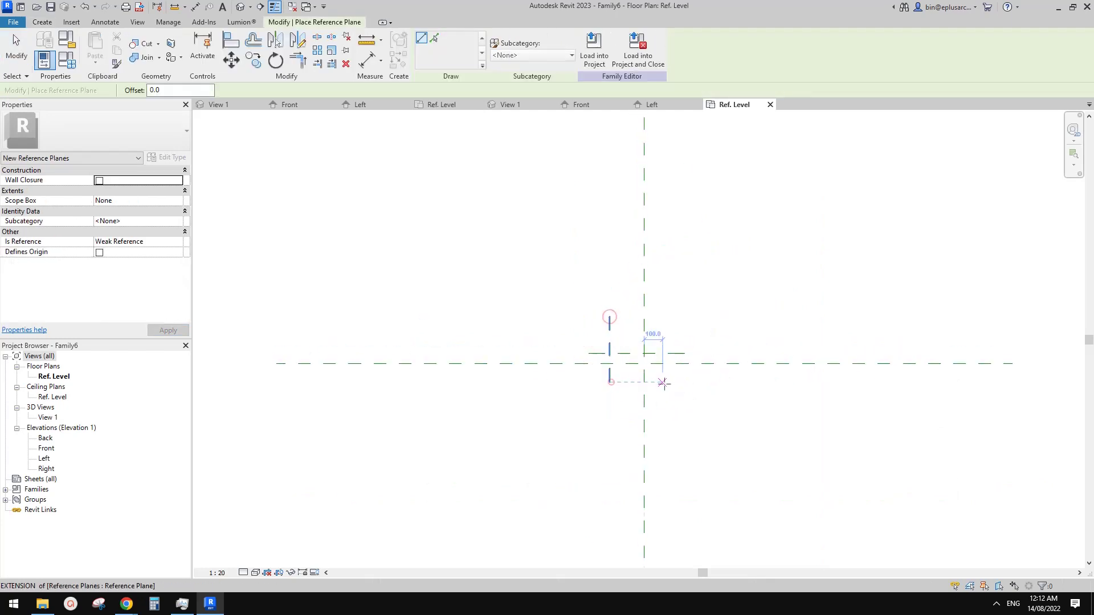
{"action": "left_click", "coordinate": [672, 377]}
{"action": "left_click", "coordinate": [672, 329]}
Dimension the two new vertical reference planes about the centre plane and make the spacing equal
{"action": "key", "text": "i"}
{"action": "scroll", "coordinate": [672, 333], "scroll_direction": "up", "scroll_amount": 1}
{"action": "left_click", "coordinate": [672, 336]}
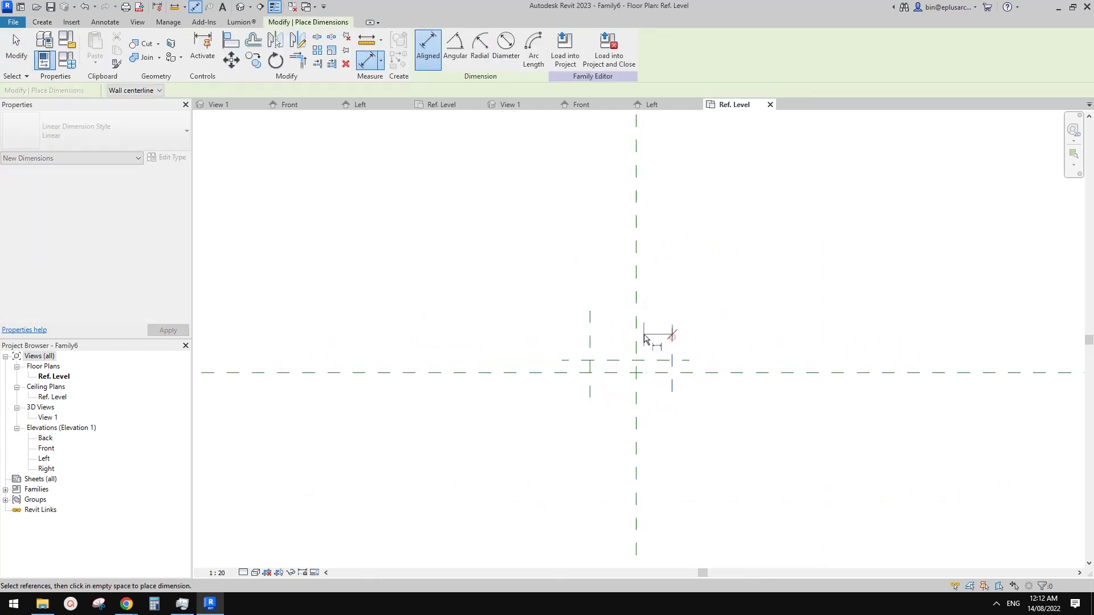
{"action": "left_click", "coordinate": [637, 334]}
{"action": "left_click", "coordinate": [589, 334]}
{"action": "left_click", "coordinate": [612, 284]}
{"action": "left_click", "coordinate": [631, 222]}
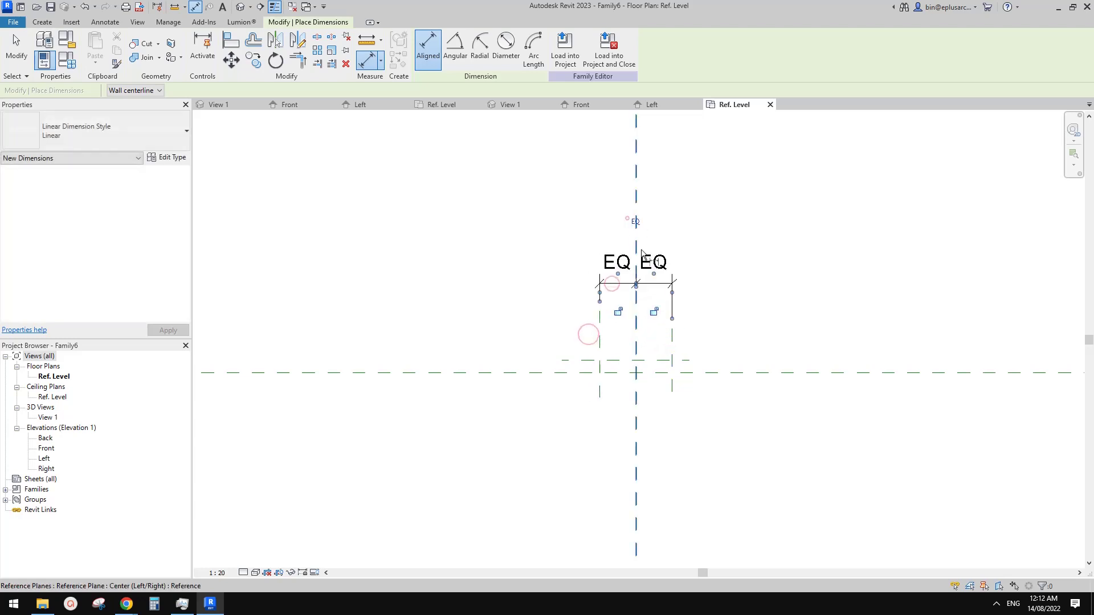
Dimension the gap between the new horizontal reference plane and the centre plane, and set it to 10 mm
{"action": "left_click", "coordinate": [655, 360]}
{"action": "left_click", "coordinate": [661, 373]}
{"action": "left_click", "coordinate": [752, 340]}
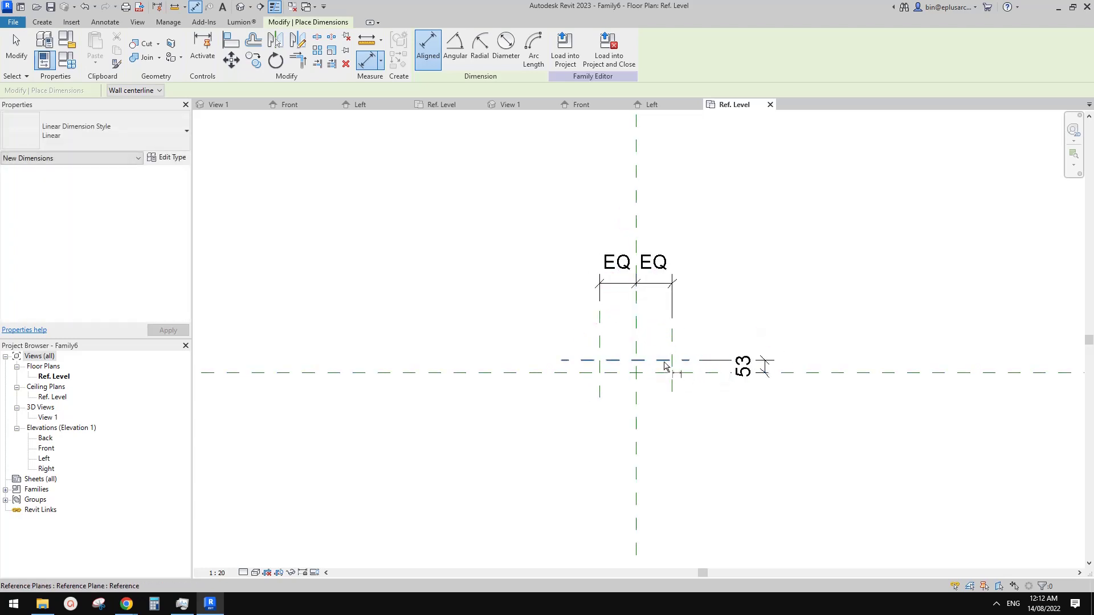
{"action": "key", "text": "Escape"}
{"action": "key", "text": "Escape"}
{"action": "left_click", "coordinate": [663, 362]}
{"action": "scroll", "coordinate": [758, 367], "scroll_direction": "up", "scroll_amount": 2}
{"action": "left_click", "coordinate": [757, 367]}
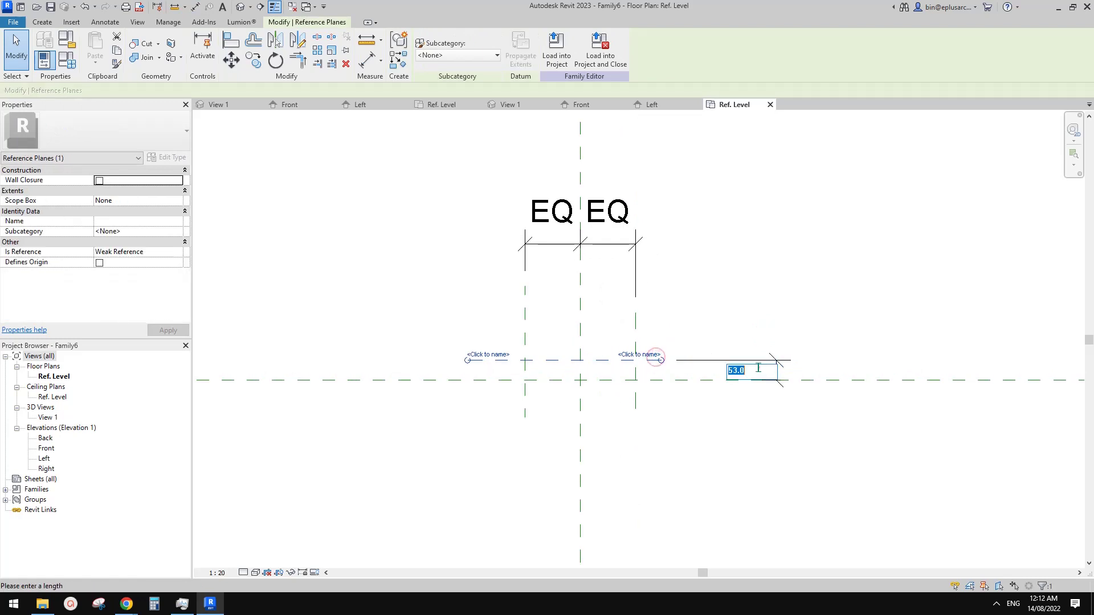
{"action": "type", "text": "10"}
{"action": "key", "text": "Return"}
{"action": "left_click", "coordinate": [786, 303]}
Set the right vertical reference plane's distance from the centre plane to 25 mm
{"action": "left_click", "coordinate": [635, 356]}
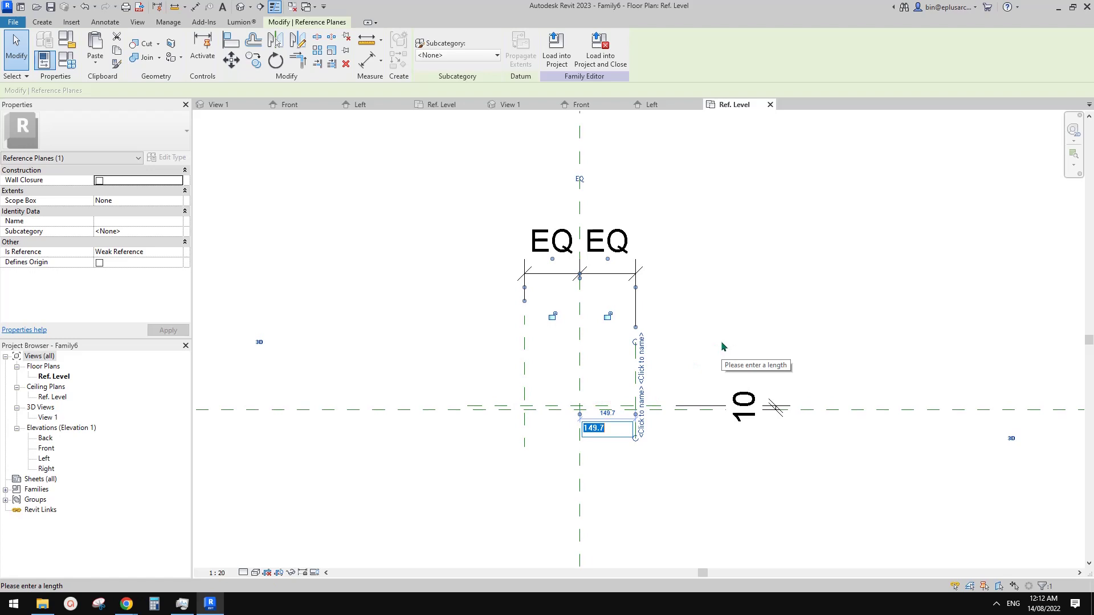
{"action": "type", "text": "25"}
{"action": "left_click", "coordinate": [747, 330]}
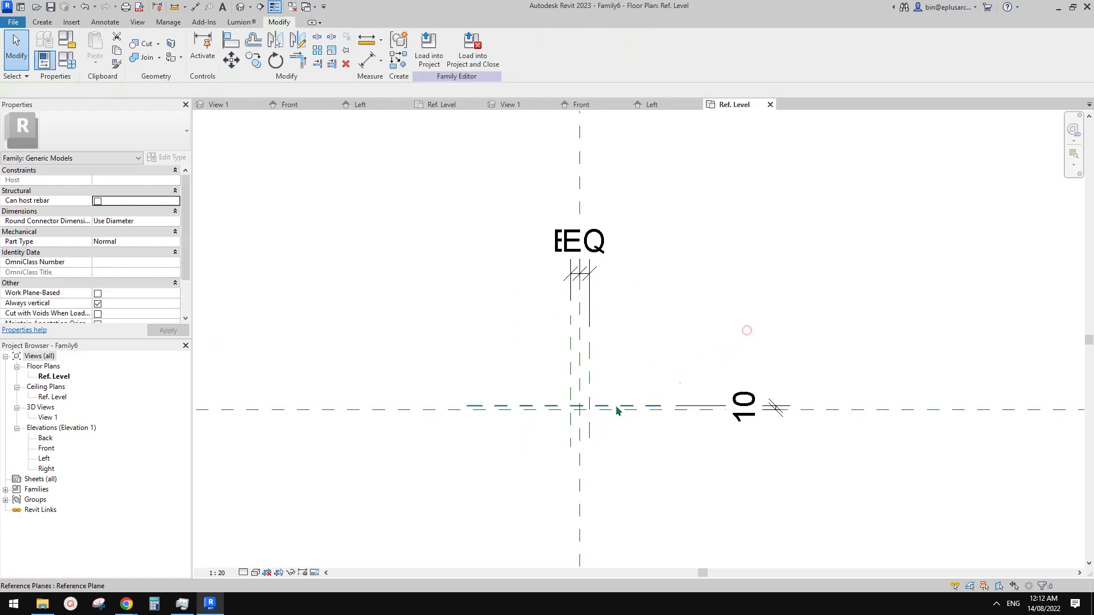
Create a 250 mm deep extrusion from a 50 by 10 mm rectangle, locking its four sides to the reference planes
{"action": "scroll", "coordinate": [544, 377], "scroll_direction": "up", "scroll_amount": 3}
{"action": "left_click", "coordinate": [41, 25]}
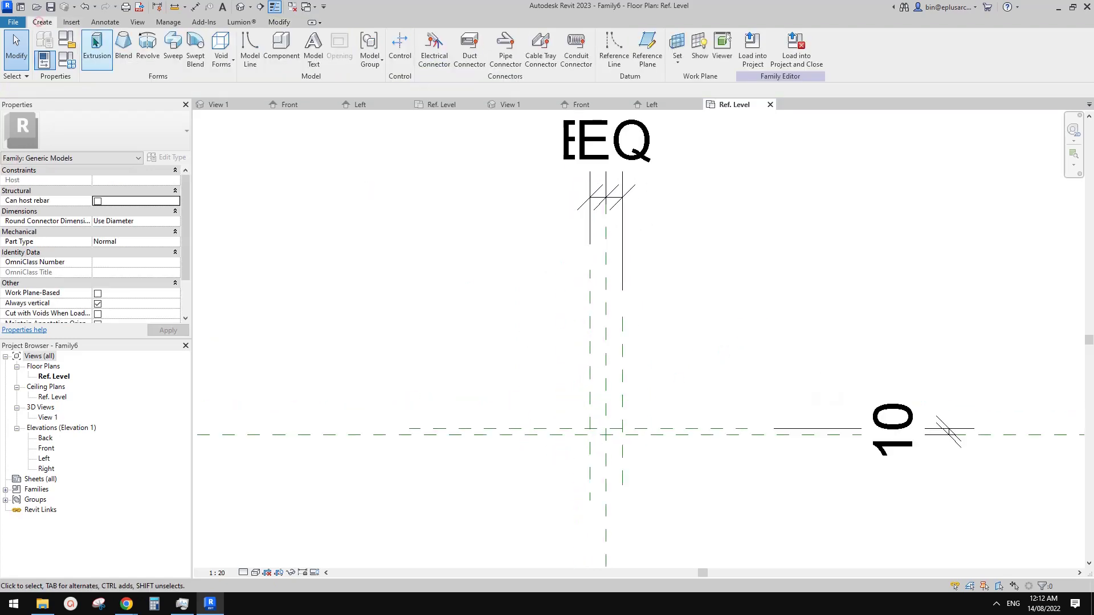
{"action": "left_click", "coordinate": [91, 44]}
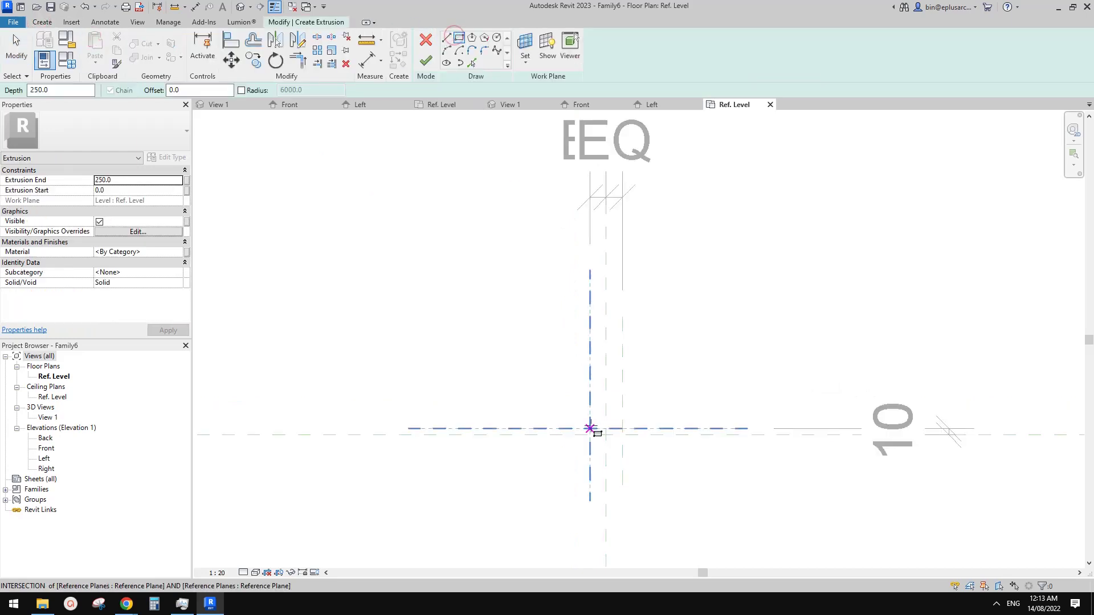
{"action": "left_click", "coordinate": [590, 428]}
{"action": "left_click", "coordinate": [622, 435]}
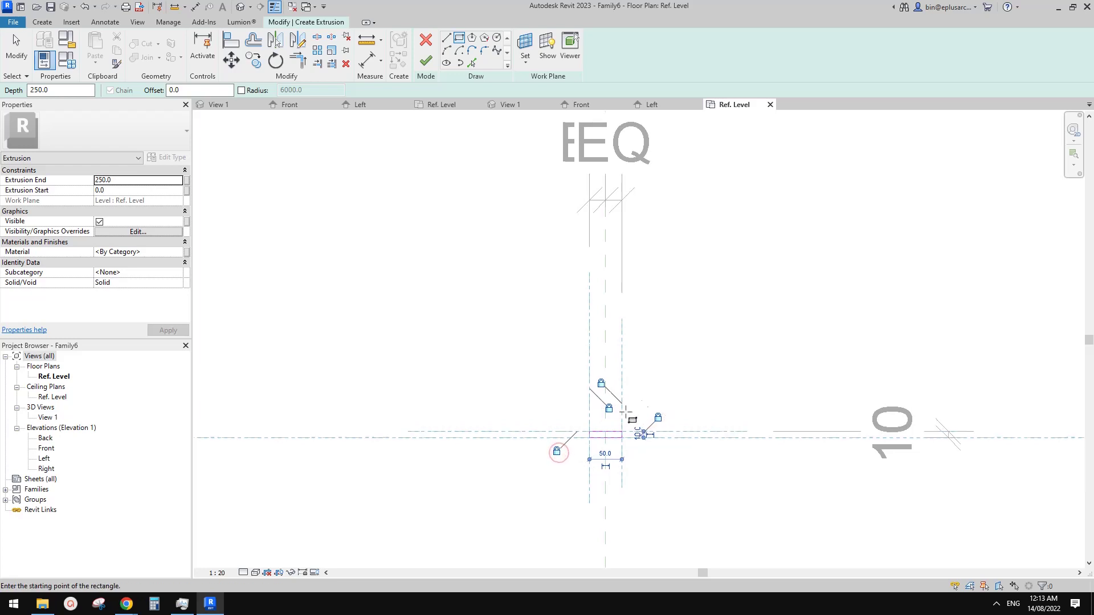
{"action": "key", "text": "Escape"}
{"action": "key", "text": "Escape"}
{"action": "left_click", "coordinate": [426, 61]}
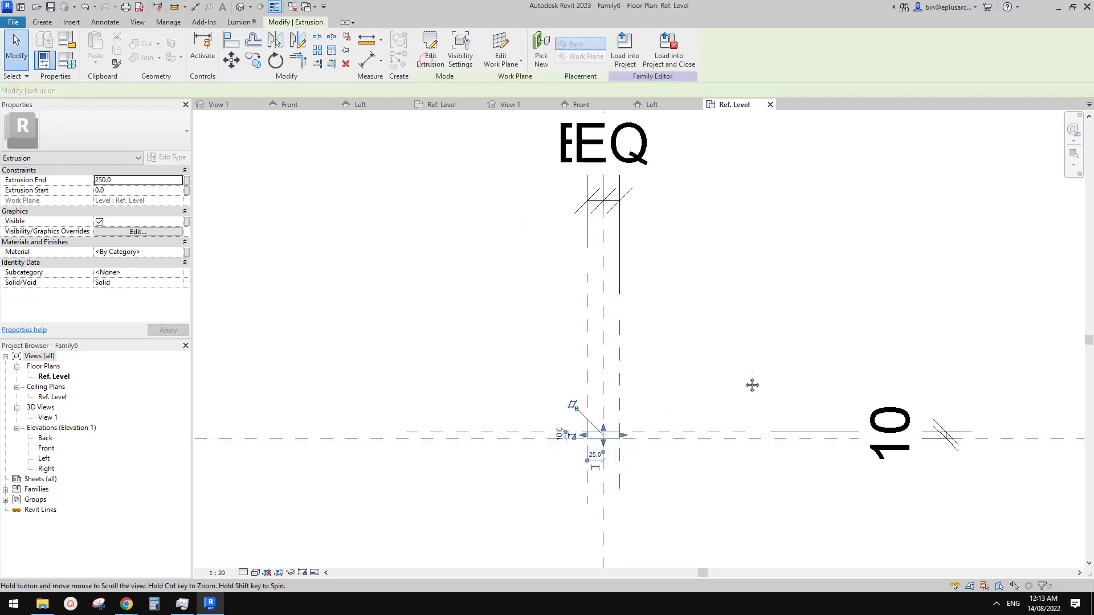
{"action": "middle_click_drag", "start_coordinate": [683, 356], "coordinate": [686, 359]}
{"action": "left_click", "coordinate": [686, 359]}
Load the flat-bar family into the cage family and place it where the left vertical reference plane meets the arc's start
{"action": "left_click", "coordinate": [429, 45]}
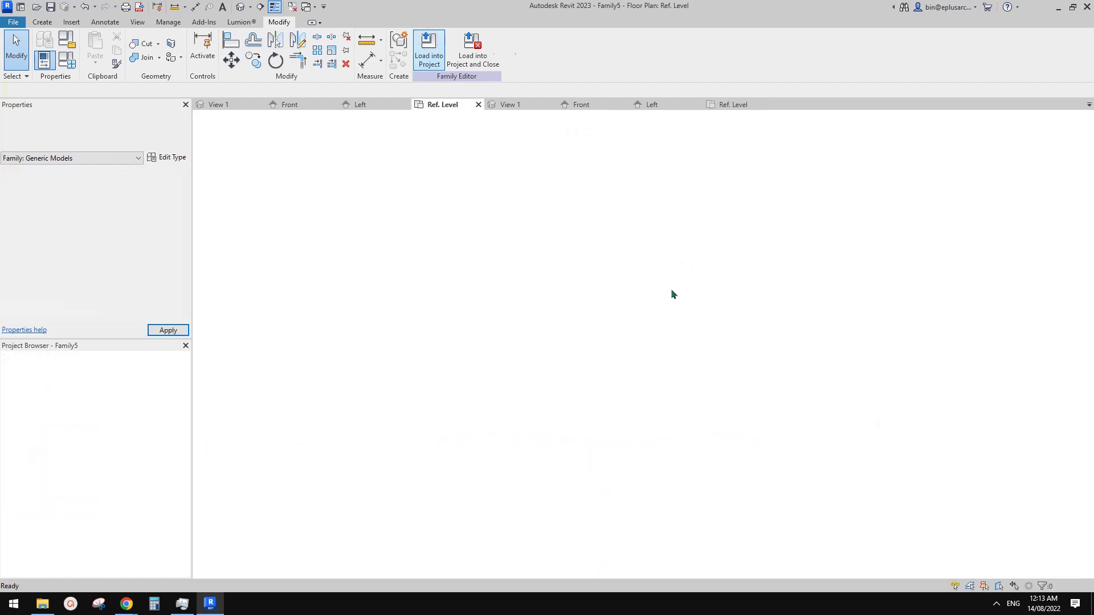
{"action": "scroll", "coordinate": [577, 345], "scroll_direction": "up", "scroll_amount": 6}
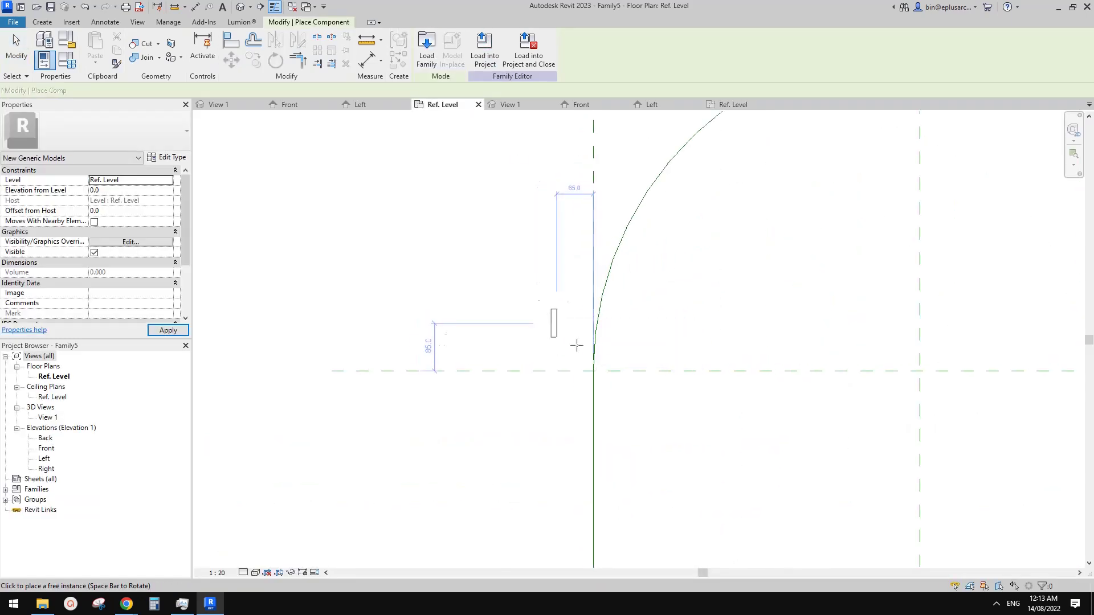
{"action": "scroll", "coordinate": [577, 345], "scroll_direction": "up", "scroll_amount": 3}
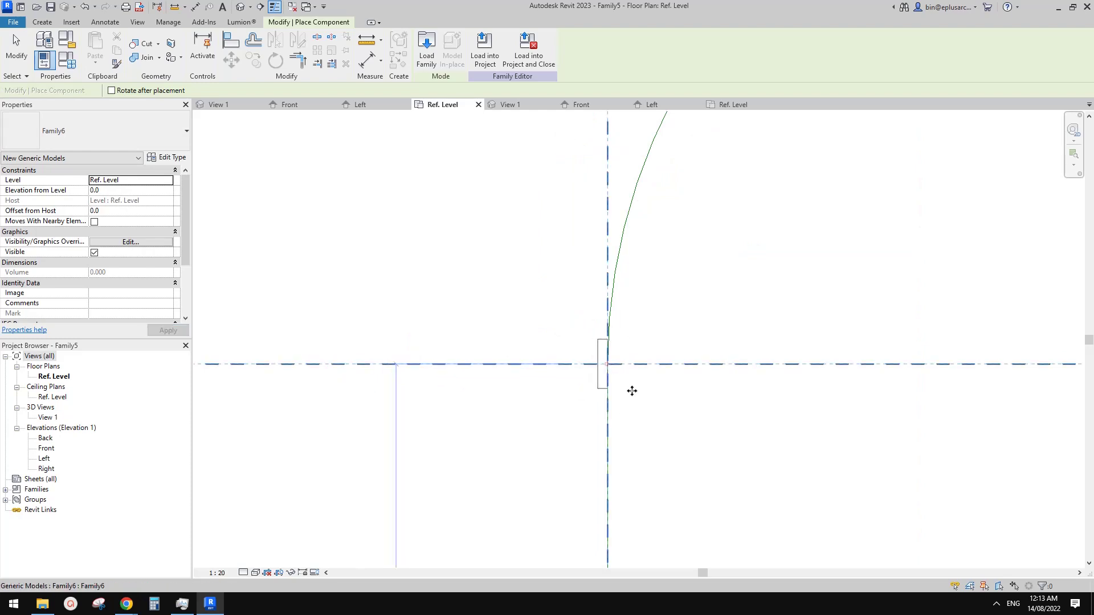
{"action": "left_click", "coordinate": [599, 365]}
{"action": "key", "text": "Escape"}
{"action": "key", "text": "Escape"}
Try a radial array of 3 flat bars about the arc's centre, with the last bar at the arc's opposite end
{"action": "left_click", "coordinate": [598, 358]}
{"action": "scroll", "coordinate": [598, 358], "scroll_direction": "down", "scroll_amount": 5}
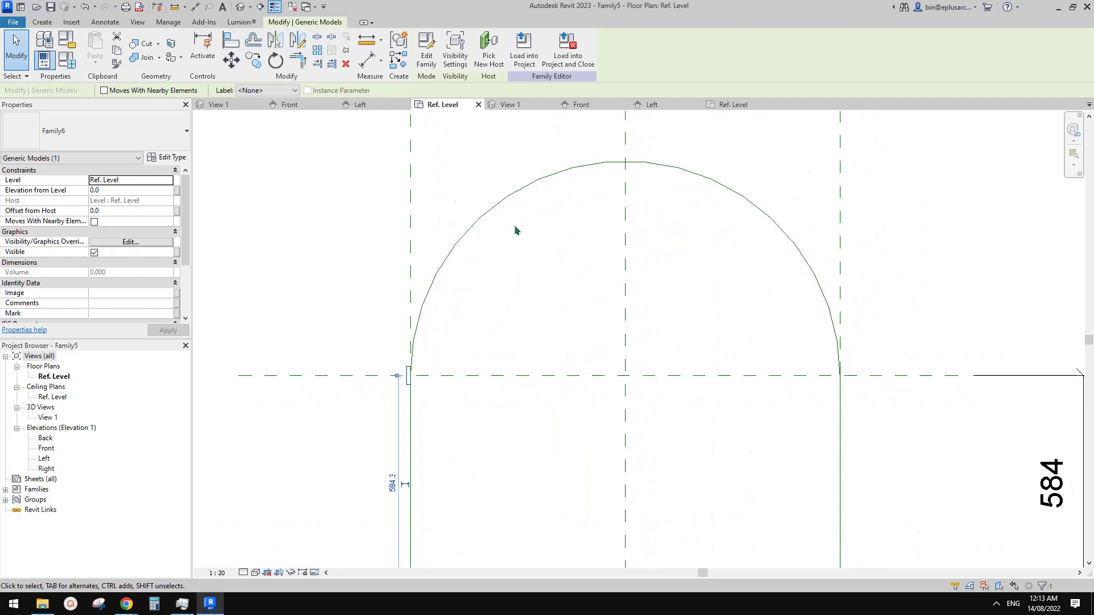
{"action": "key", "text": "r"}
{"action": "key", "text": "o"}
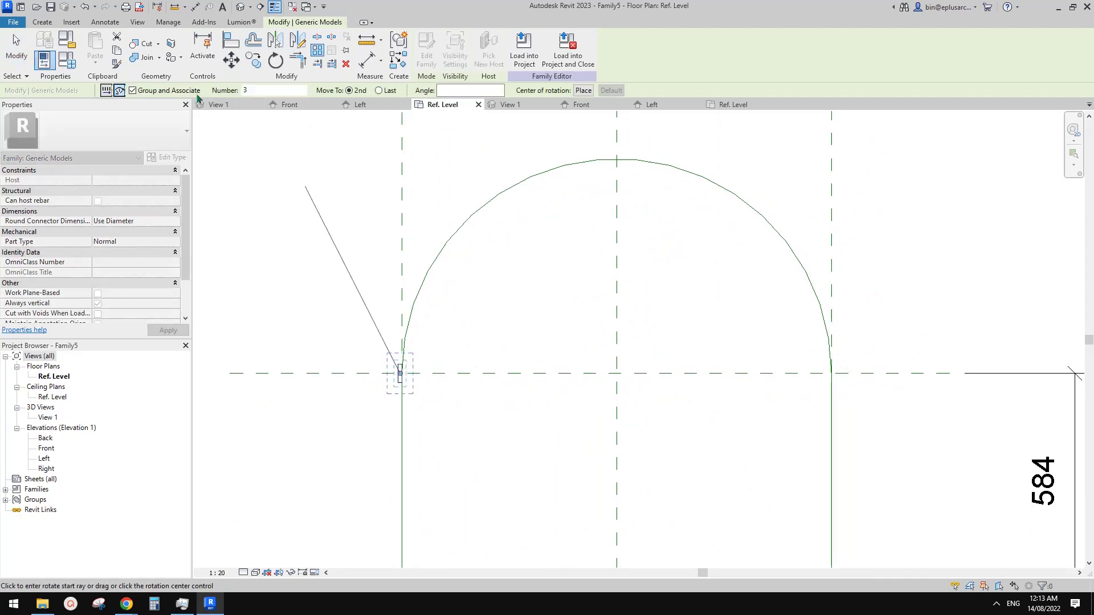
{"action": "left_click", "coordinate": [119, 91]}
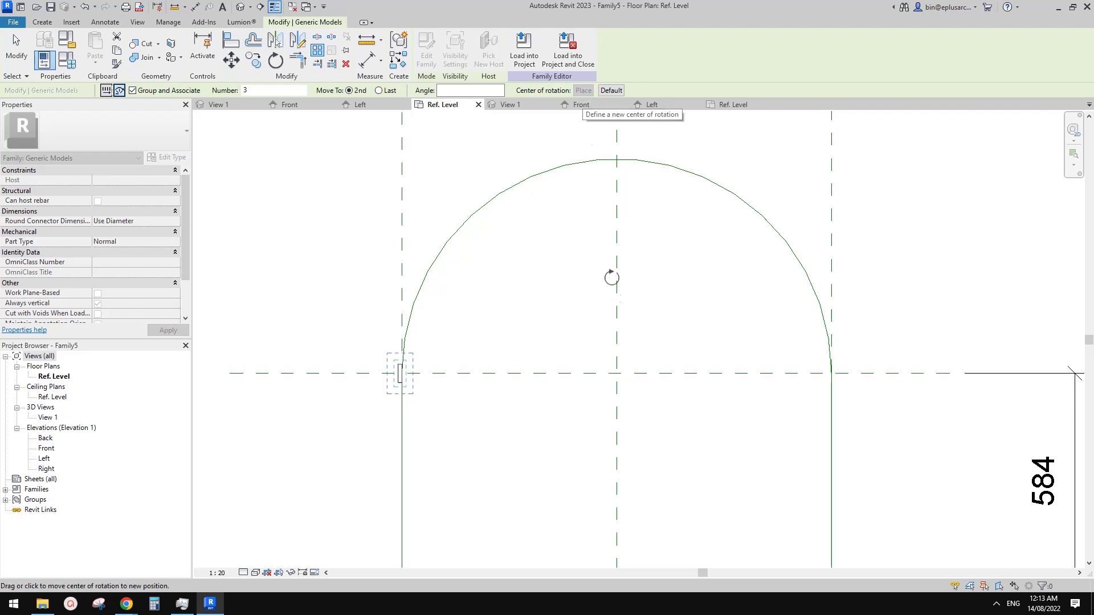
{"action": "left_click_drag", "start_coordinate": [612, 279], "coordinate": [617, 374]}
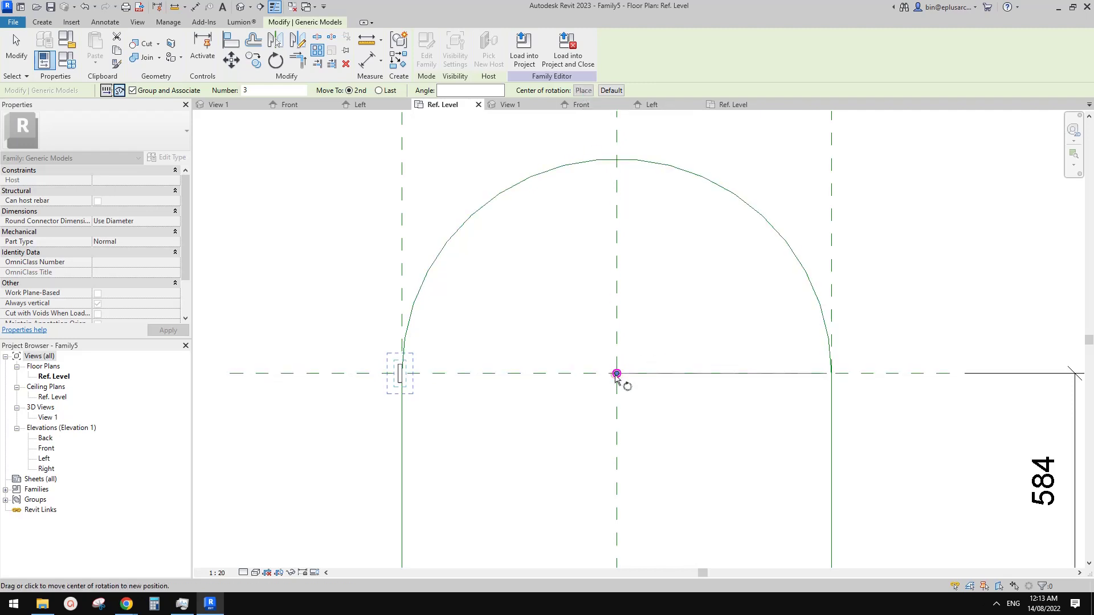
{"action": "left_click", "coordinate": [431, 374]}
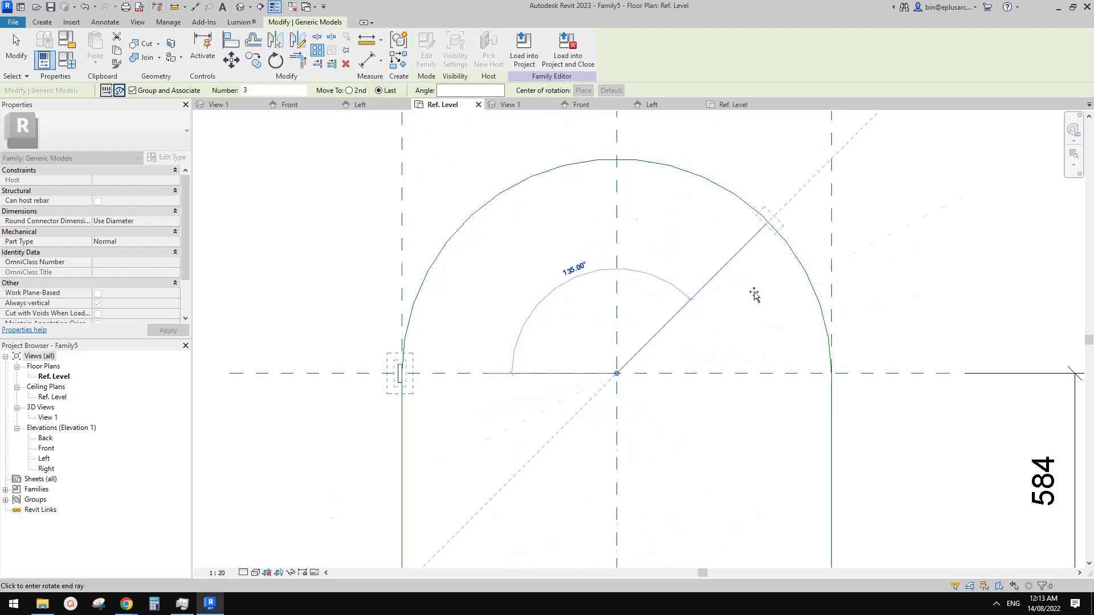
{"action": "left_click", "coordinate": [809, 375]}
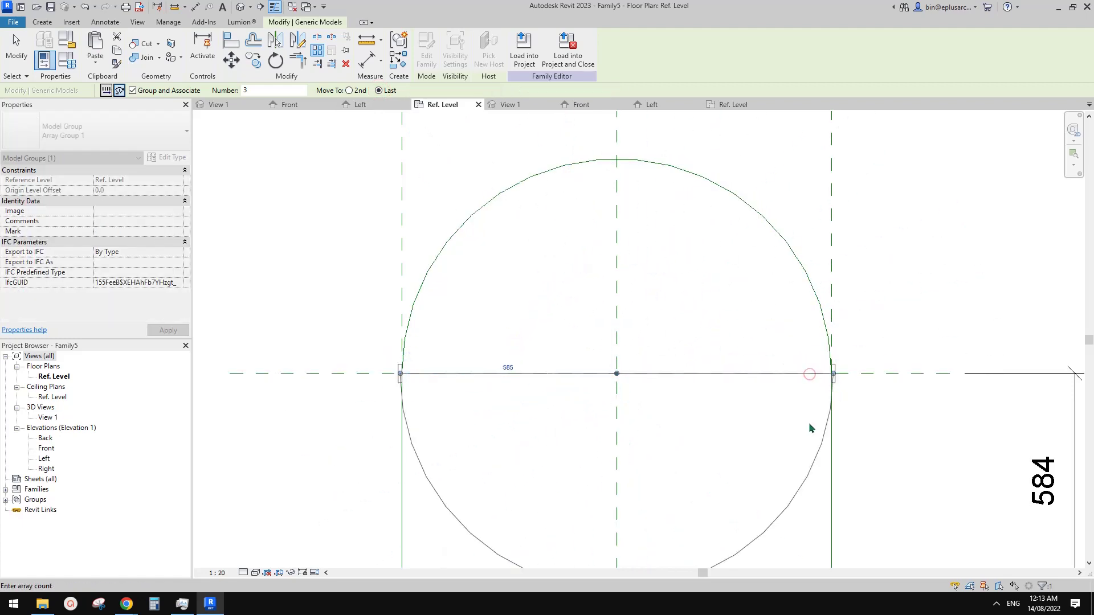
{"action": "scroll", "coordinate": [808, 422], "scroll_direction": "down", "scroll_amount": 2}
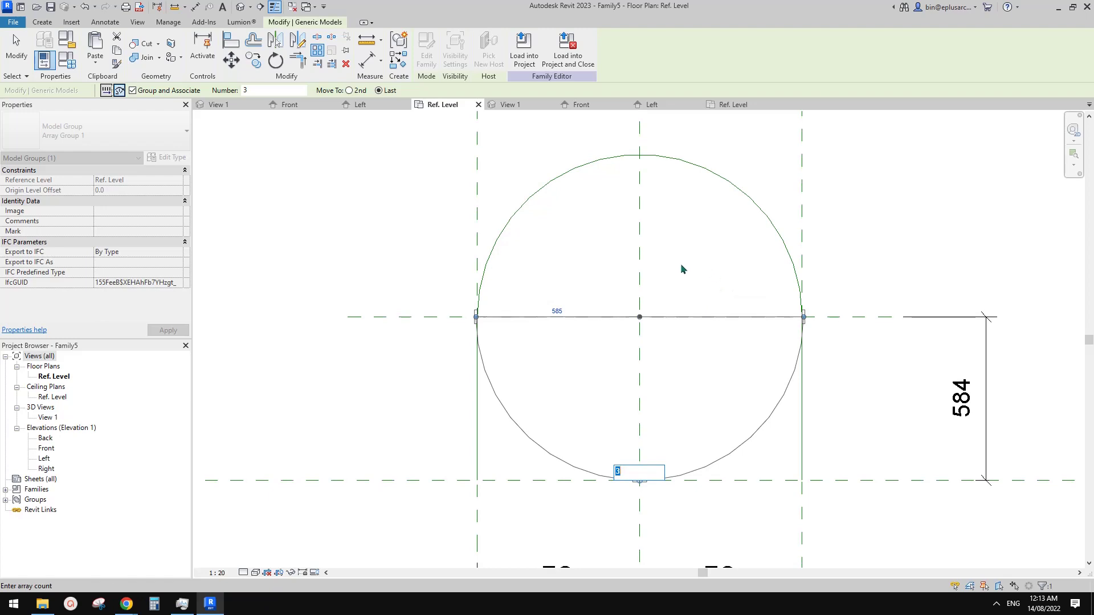
{"action": "key", "text": "Return"}
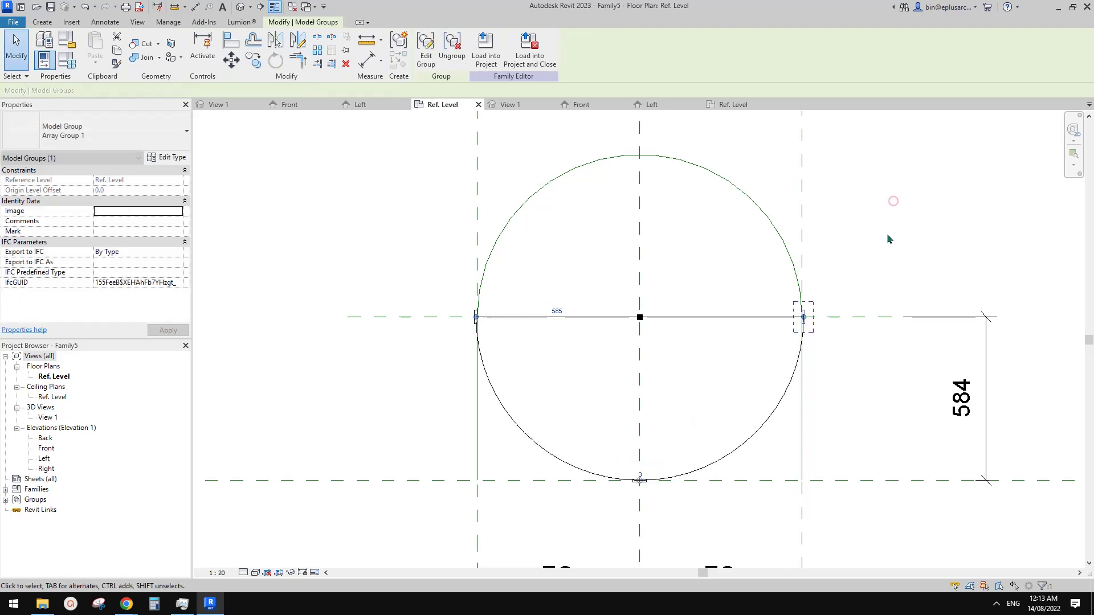
{"action": "left_click", "coordinate": [839, 282]}
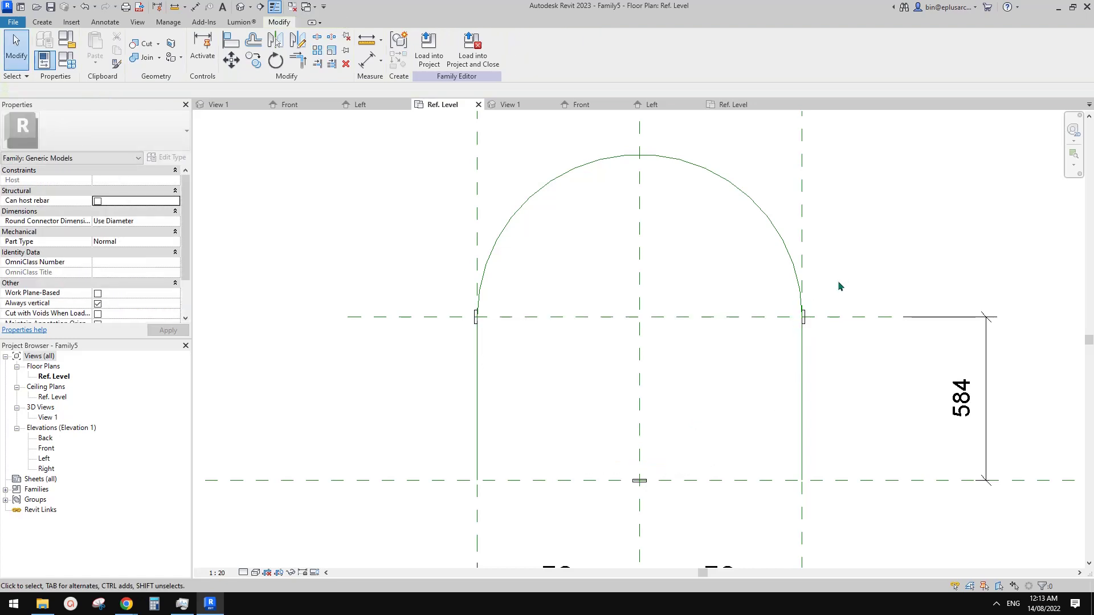
Delete the arrayed bars at the right end and below the arc, and ungroup the remaining left bar
{"action": "key", "text": "ctrl+z"}
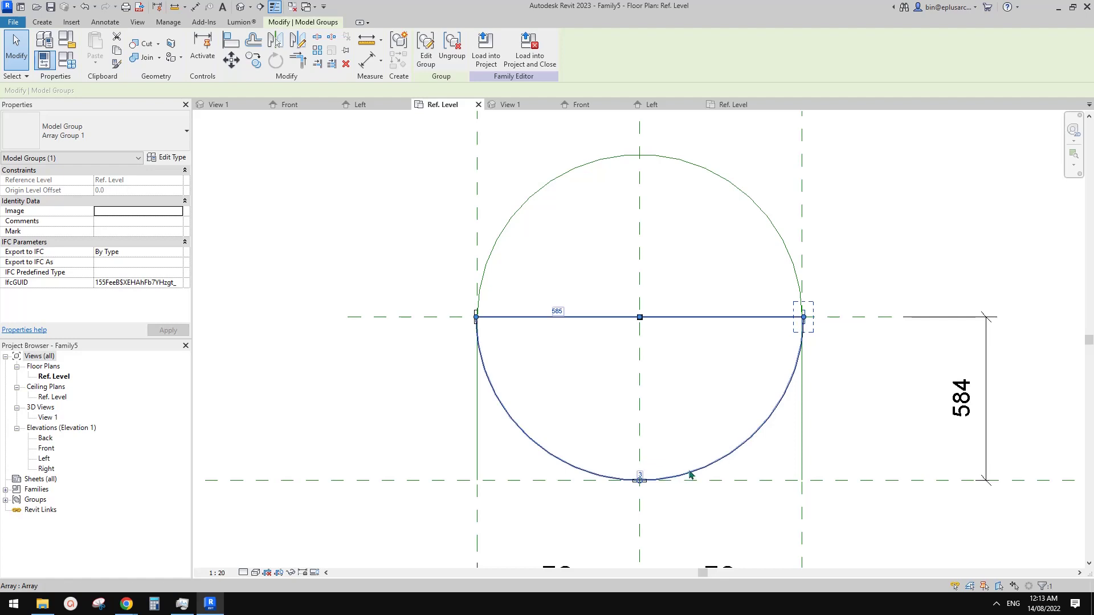
{"action": "left_click", "coordinate": [779, 415]}
{"action": "left_click", "coordinate": [798, 377]}
{"action": "middle_click_drag", "start_coordinate": [799, 376], "coordinate": [796, 385]}
{"action": "left_click", "coordinate": [826, 290]}
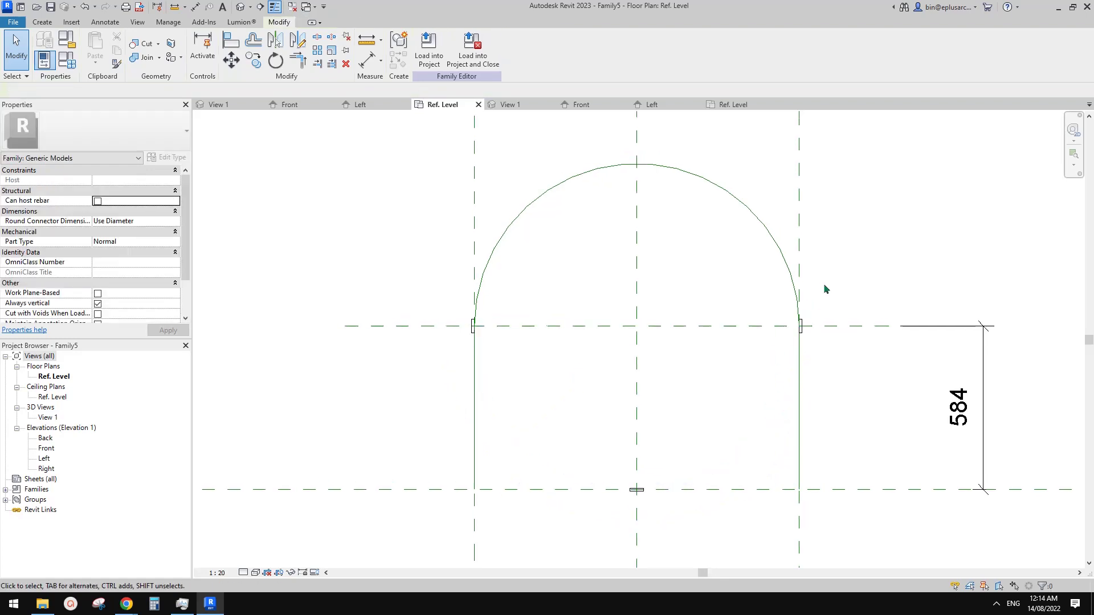
{"action": "middle_click_drag", "start_coordinate": [824, 286], "coordinate": [825, 295]}
{"action": "left_click", "coordinate": [801, 341]}
{"action": "key", "text": "Delete"}
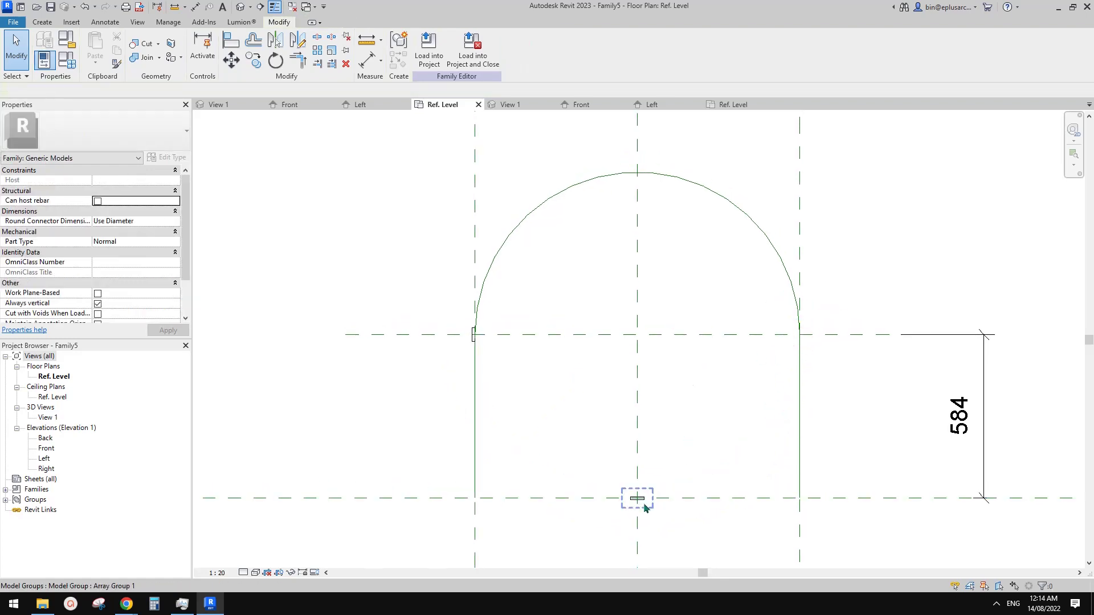
{"action": "left_click", "coordinate": [644, 504]}
{"action": "key", "text": "Delete"}
{"action": "left_click", "coordinate": [477, 332]}
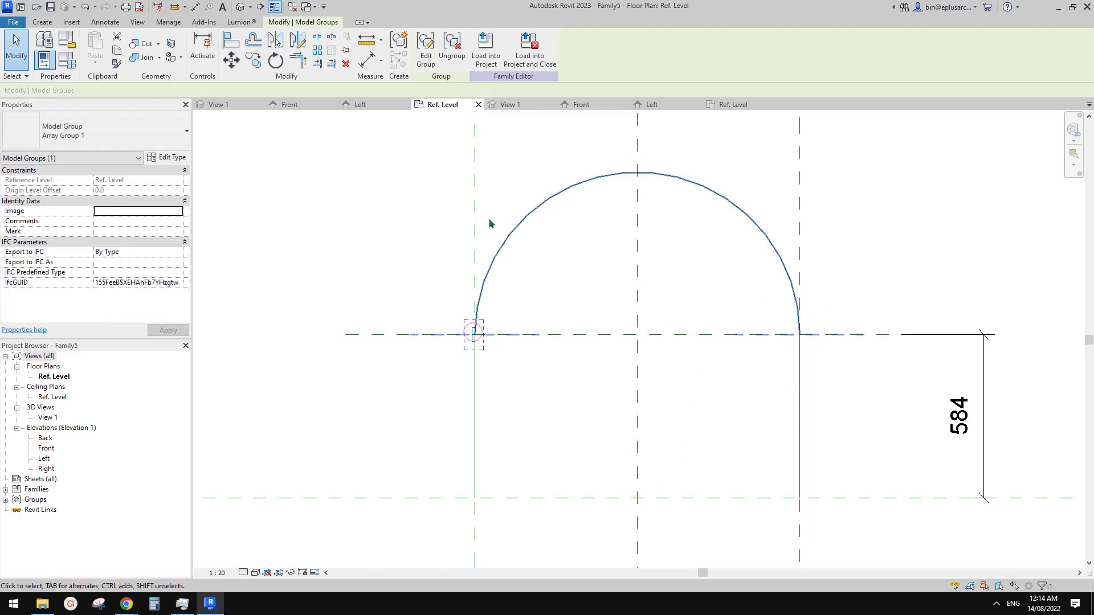
{"action": "left_click", "coordinate": [452, 49]}
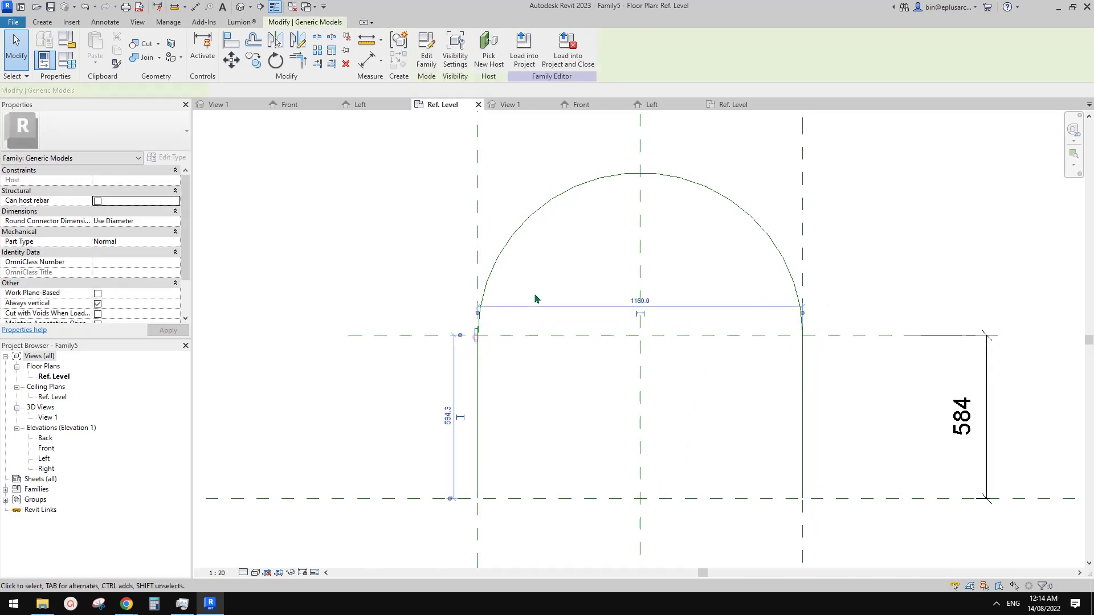
Create a grouped radial array of 3 flat bars about the arc's centre, with the second bar at the arc's top
{"action": "key", "text": "a"}
{"action": "key", "text": "r"}
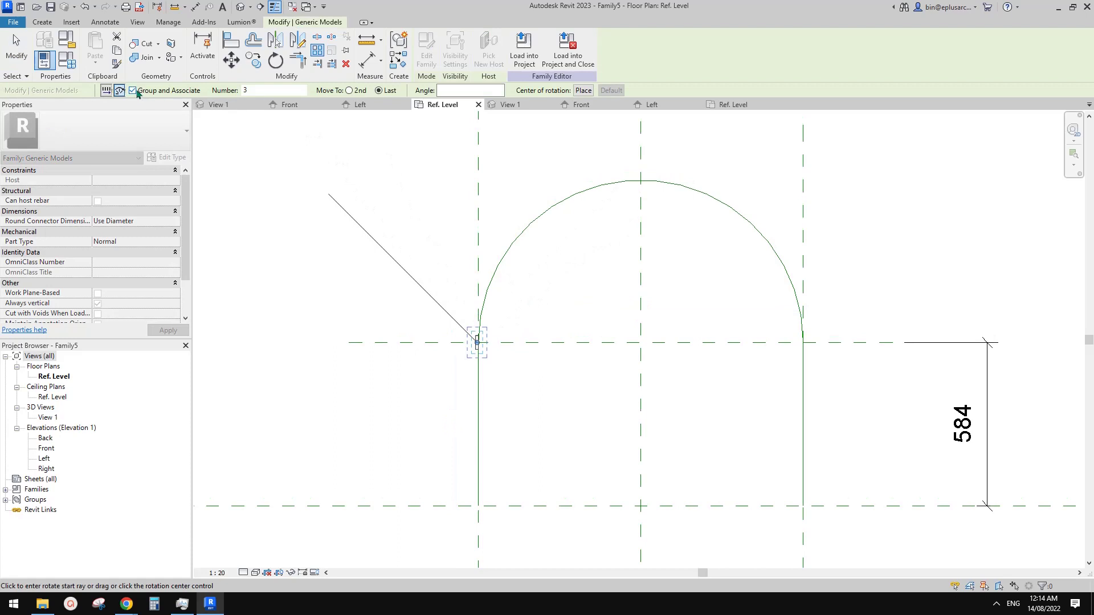
{"action": "left_click", "coordinate": [583, 91]}
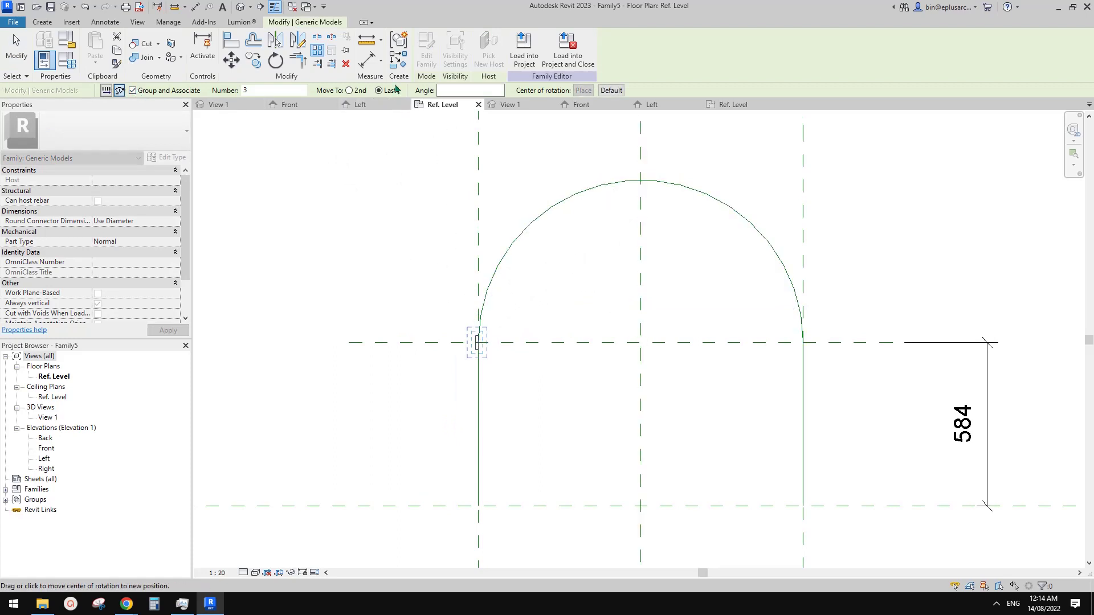
{"action": "left_click", "coordinate": [349, 90]}
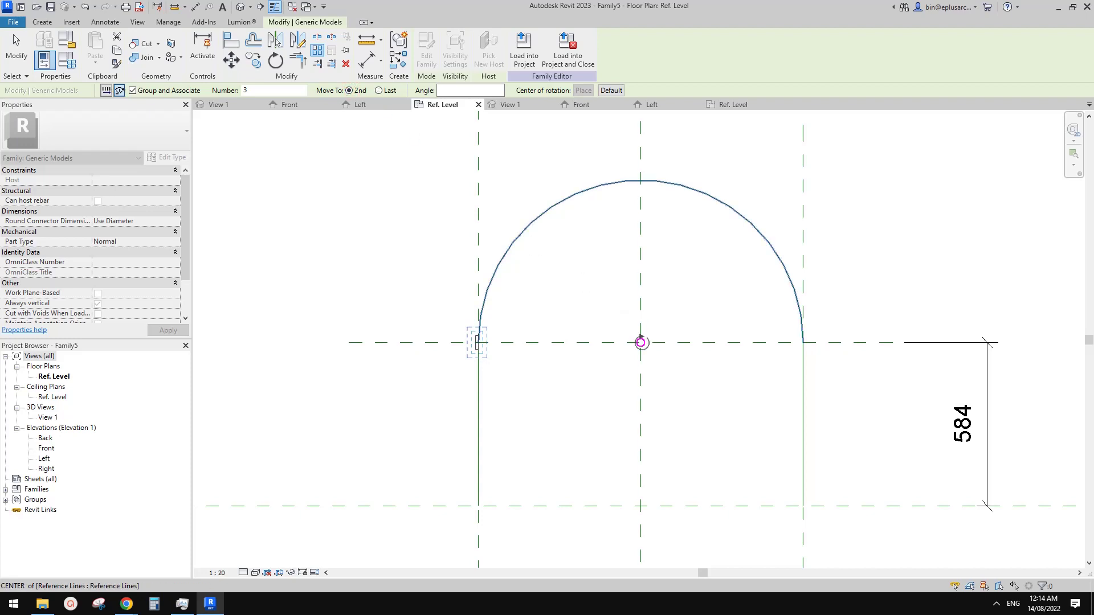
{"action": "left_click", "coordinate": [641, 342]}
{"action": "left_click", "coordinate": [501, 343]}
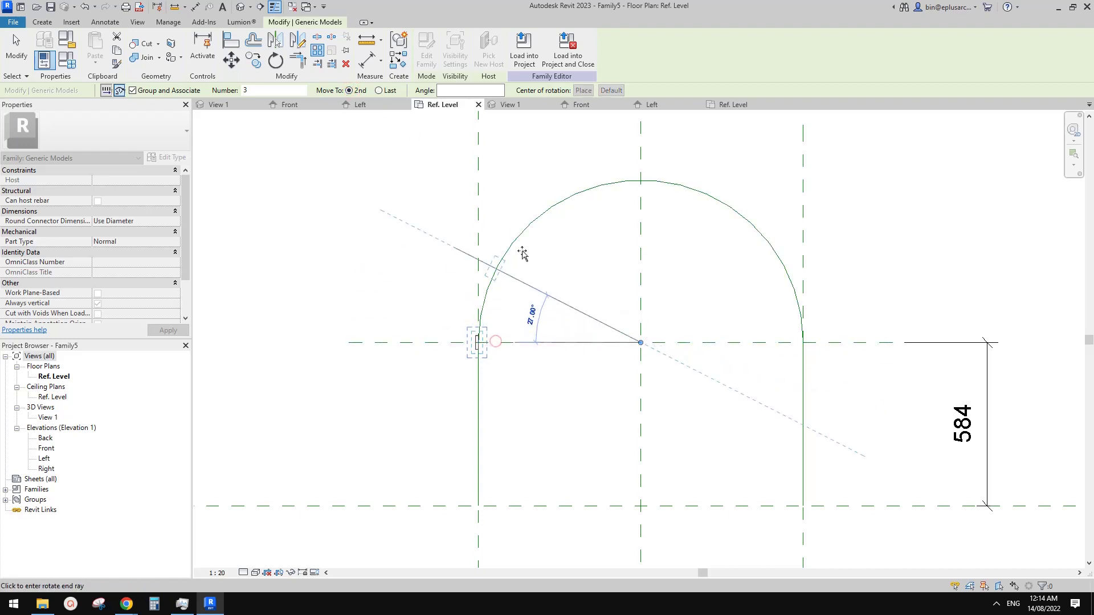
{"action": "left_click", "coordinate": [642, 197]}
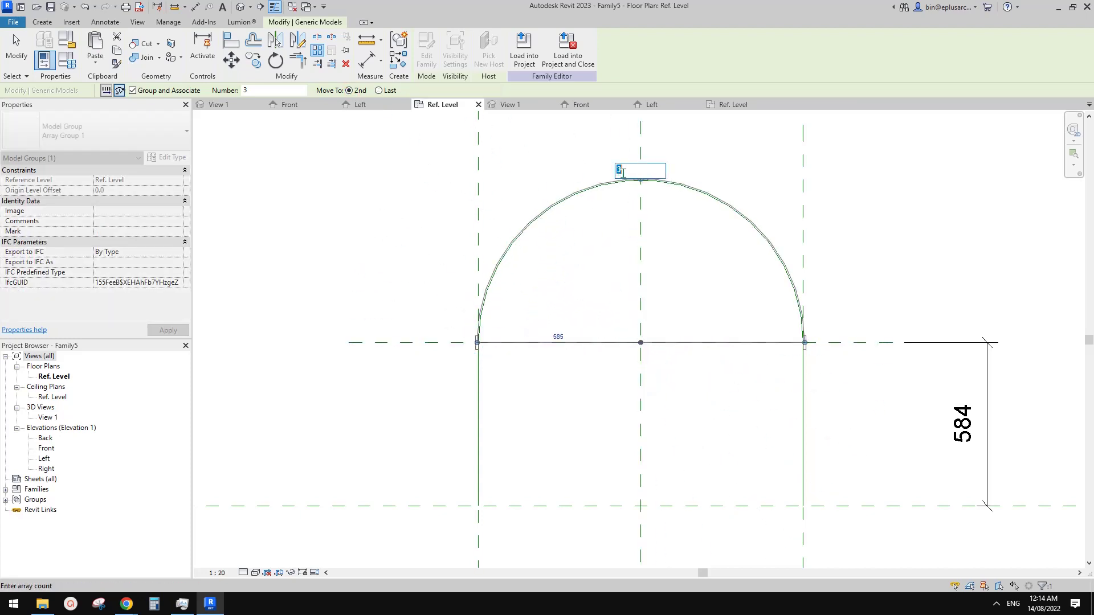
{"action": "left_click", "coordinate": [867, 196]}
{"action": "middle_click_drag", "start_coordinate": [921, 200], "coordinate": [920, 208]}
{"action": "key", "text": "Escape"}
Select the radial array along the arc and make its temporary radius dimension permanent
{"action": "left_click", "coordinate": [694, 197]}
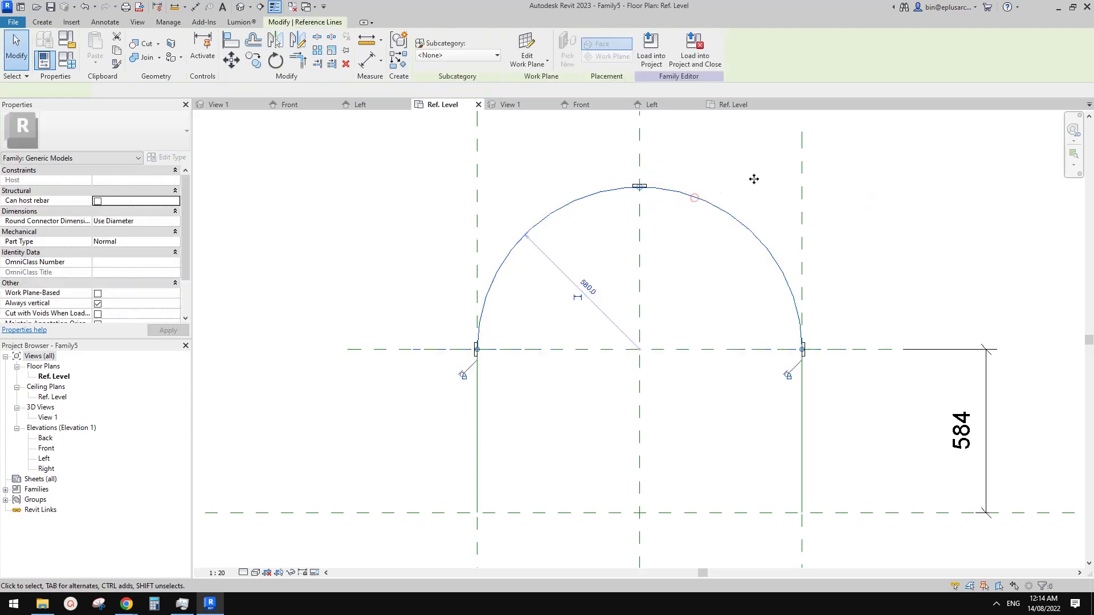
{"action": "middle_click_drag", "start_coordinate": [754, 178], "coordinate": [742, 189]}
{"action": "key", "text": "Escape"}
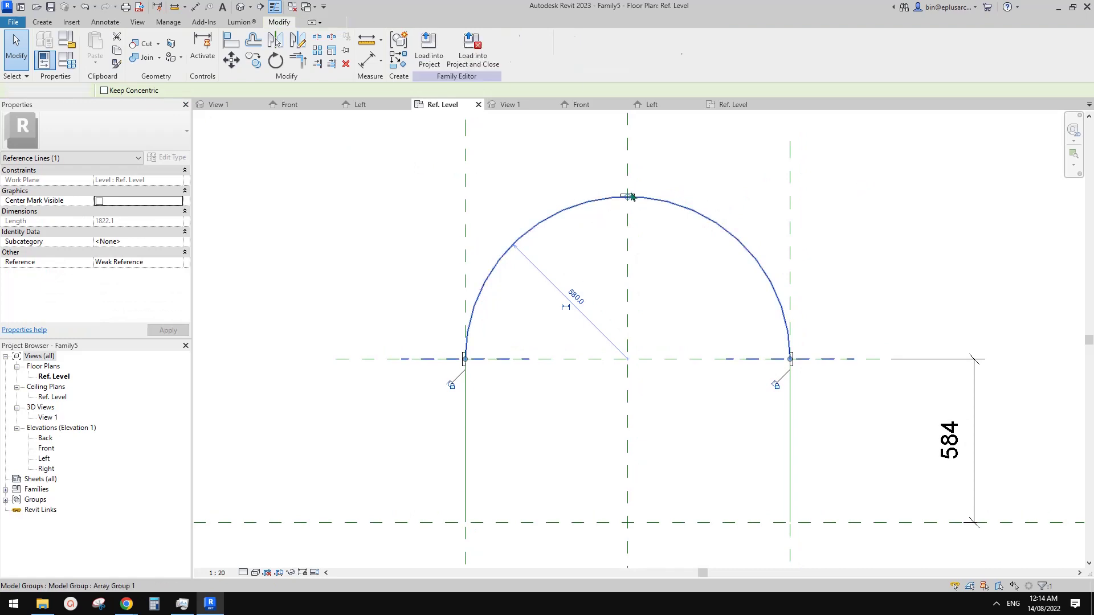
{"action": "left_click", "coordinate": [662, 202]}
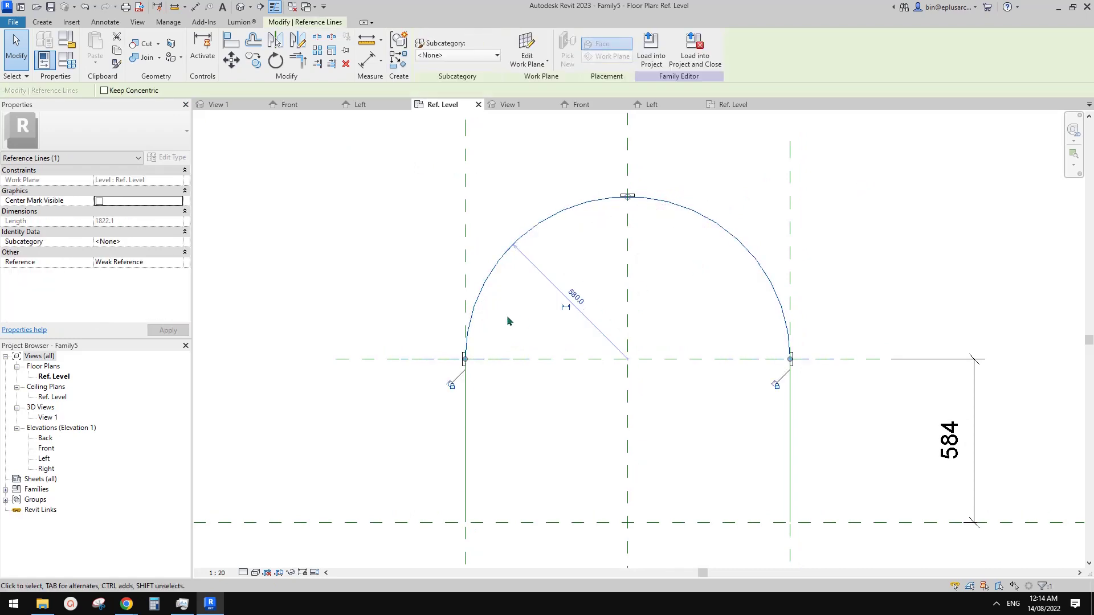
{"action": "key", "text": "Escape"}
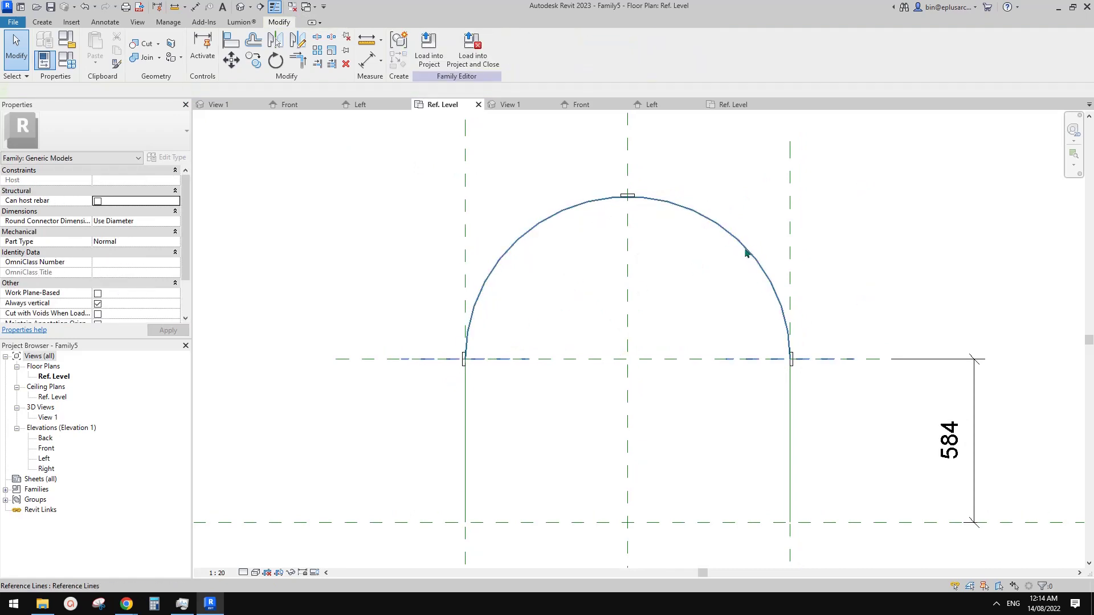
{"action": "key", "text": "Tab"}
{"action": "key", "text": "Tab"}
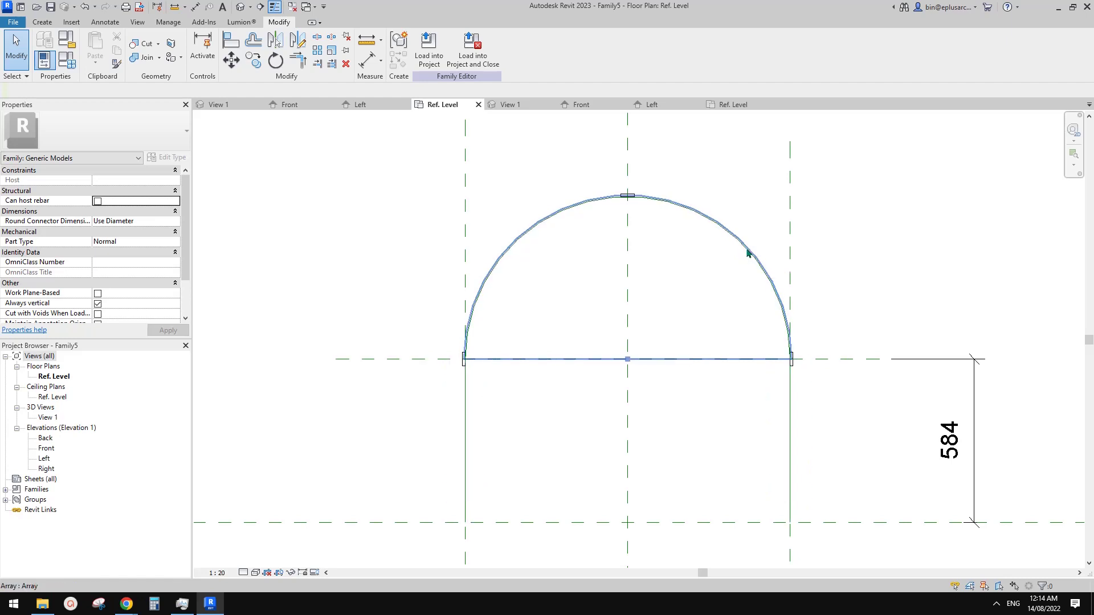
{"action": "left_click", "coordinate": [749, 252]}
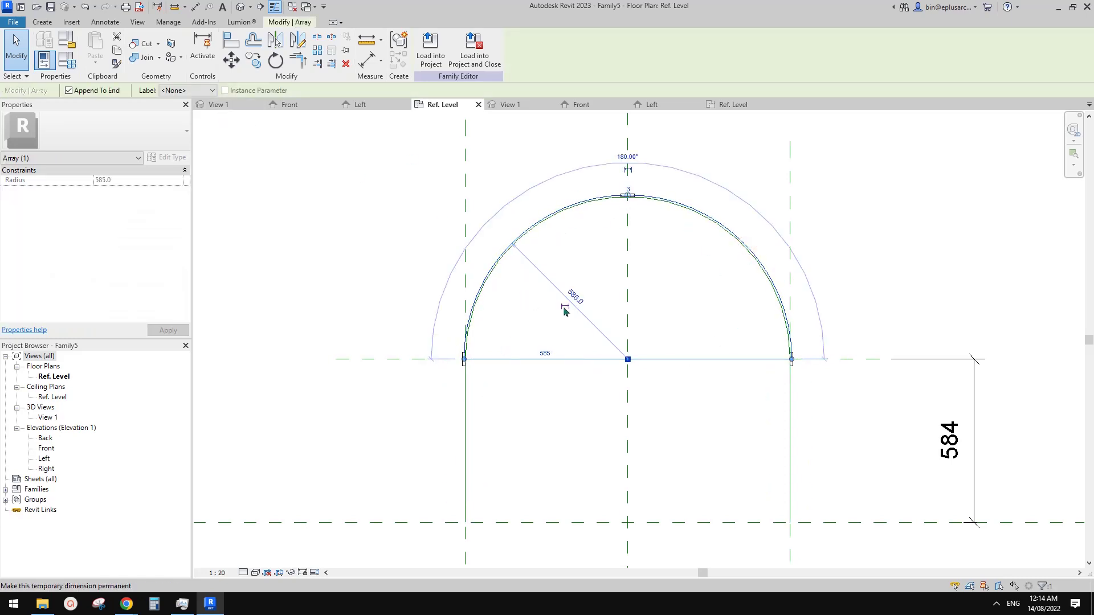
{"action": "left_click", "coordinate": [563, 309]}
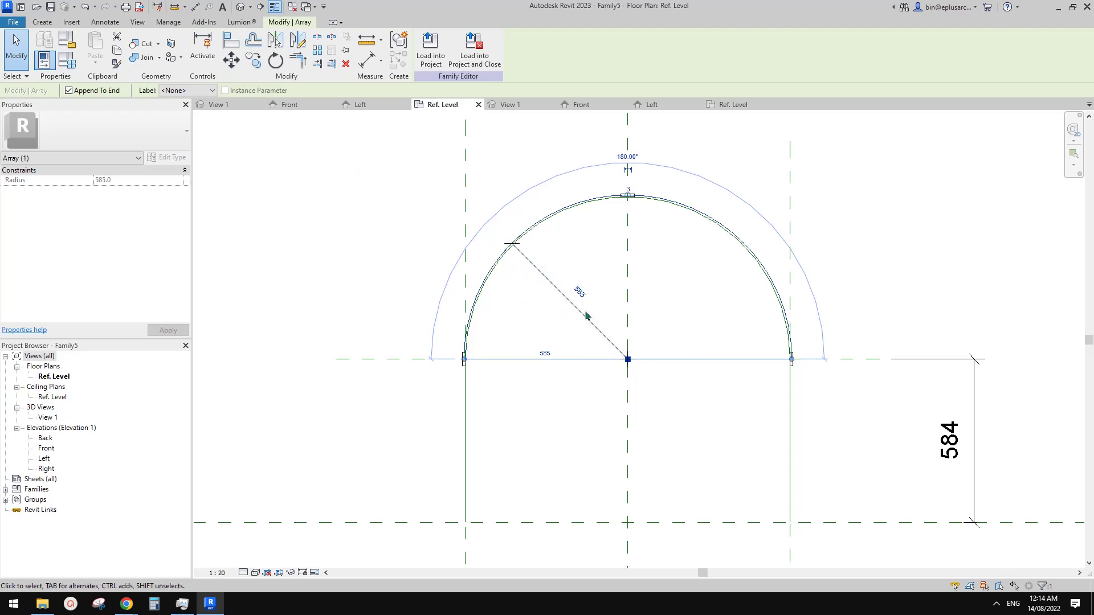
Examine where the array's radius line and start handle sit relative to the left flat bar and the arc reference line
{"action": "scroll", "coordinate": [608, 276], "scroll_direction": "up", "scroll_amount": 5}
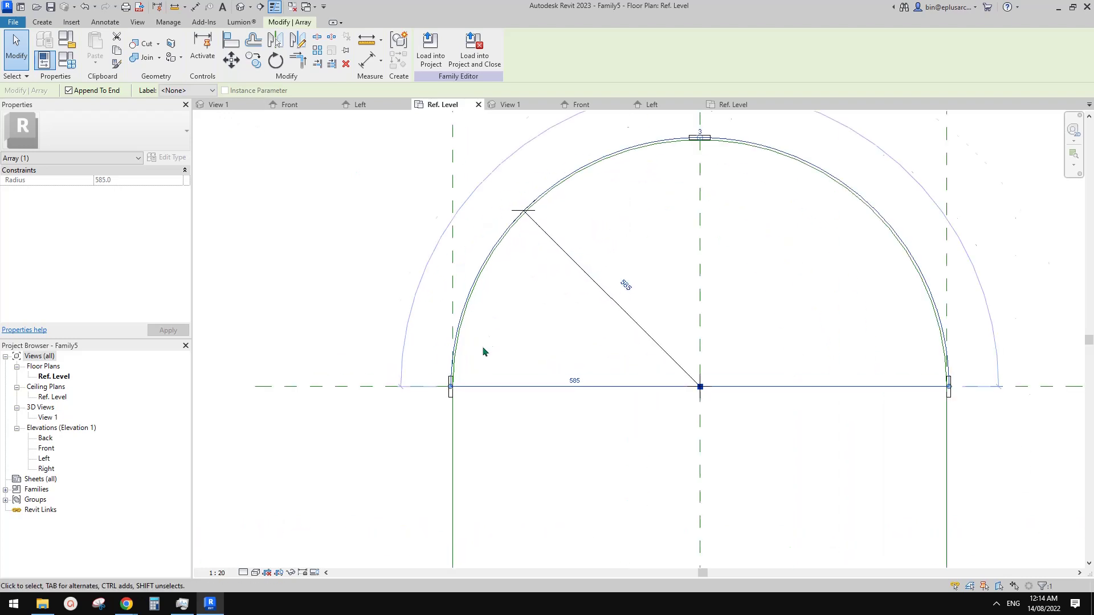
{"action": "scroll", "coordinate": [437, 414], "scroll_direction": "up", "scroll_amount": 2}
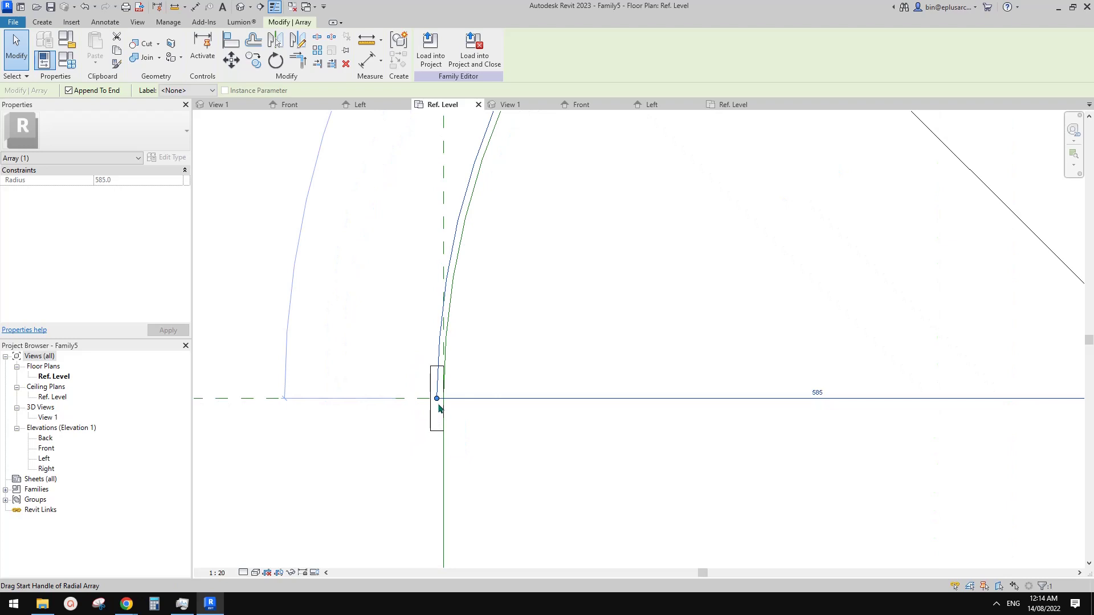
{"action": "scroll", "coordinate": [439, 408], "scroll_direction": "down", "scroll_amount": 3}
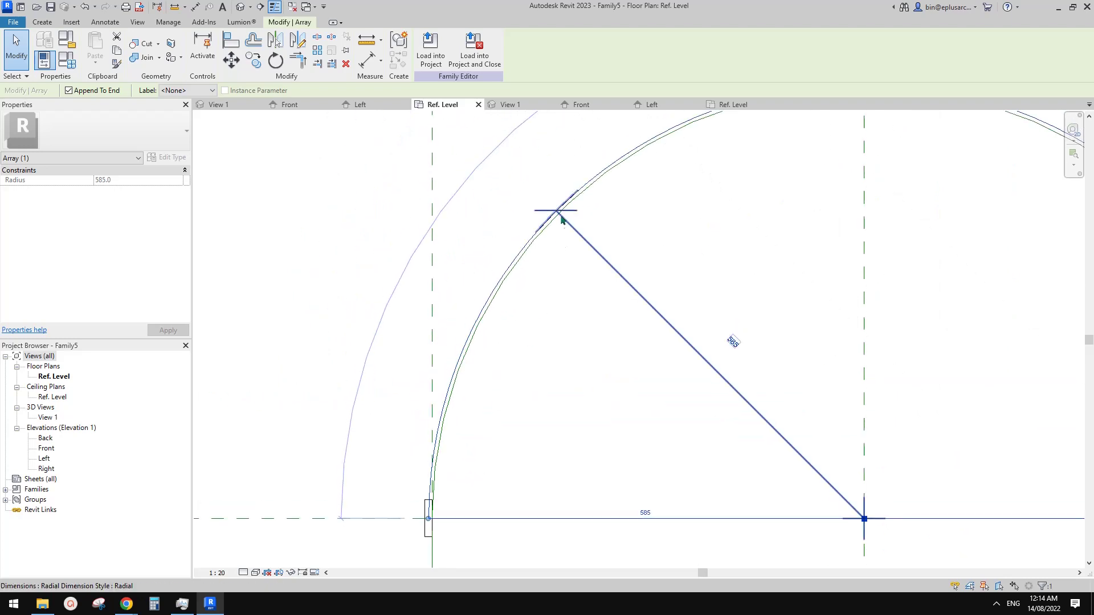
{"action": "middle_click_drag", "start_coordinate": [427, 556], "coordinate": [493, 356]}
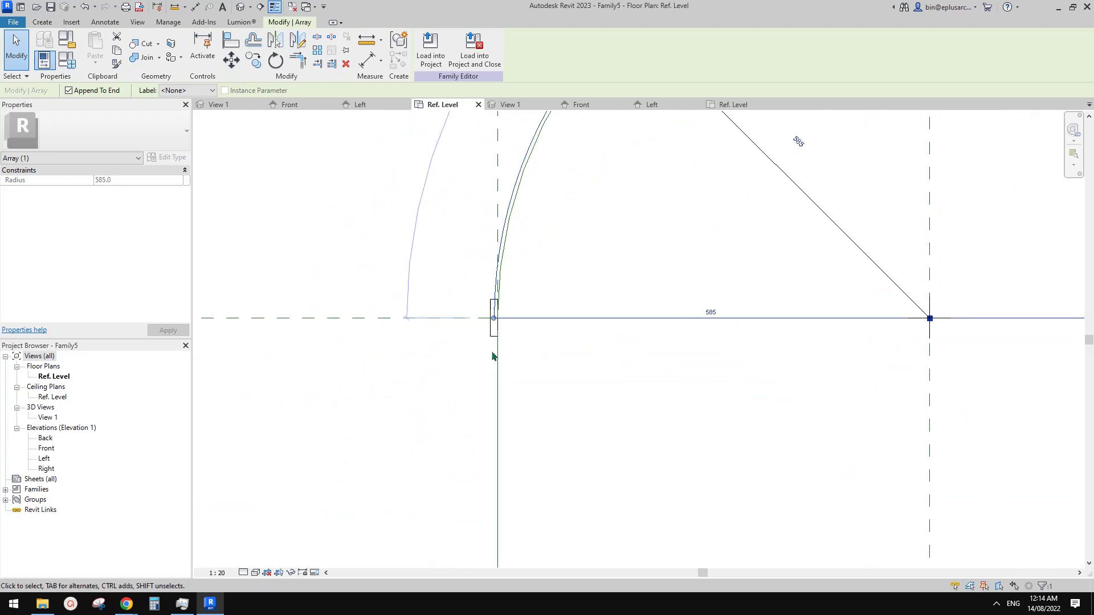
{"action": "scroll", "coordinate": [492, 337], "scroll_direction": "up", "scroll_amount": 2}
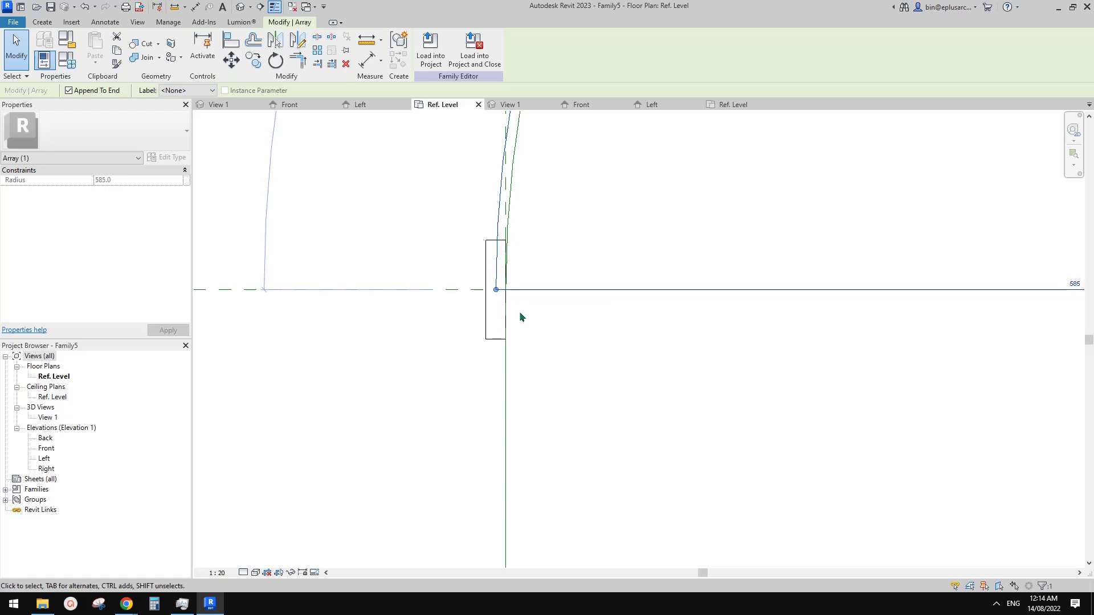
{"action": "scroll", "coordinate": [496, 292], "scroll_direction": "down", "scroll_amount": 3}
{"action": "middle_click_drag", "start_coordinate": [564, 369], "coordinate": [538, 354]}
{"action": "scroll", "coordinate": [642, 300], "scroll_direction": "up", "scroll_amount": 1}
{"action": "mouse_move", "coordinate": [642, 301]}
{"action": "middle_mouse_down"}
{"action": "mouse_move", "coordinate": [588, 320]}
{"action": "mouse_move", "coordinate": [573, 350]}
{"action": "mouse_move", "coordinate": [535, 308]}
{"action": "mouse_move", "coordinate": [527, 330]}
{"action": "mouse_move", "coordinate": [571, 310]}
{"action": "mouse_move", "coordinate": [626, 310]}
{"action": "middle_mouse_up"}
{"action": "scroll", "coordinate": [535, 307], "scroll_direction": "down", "scroll_amount": 3}
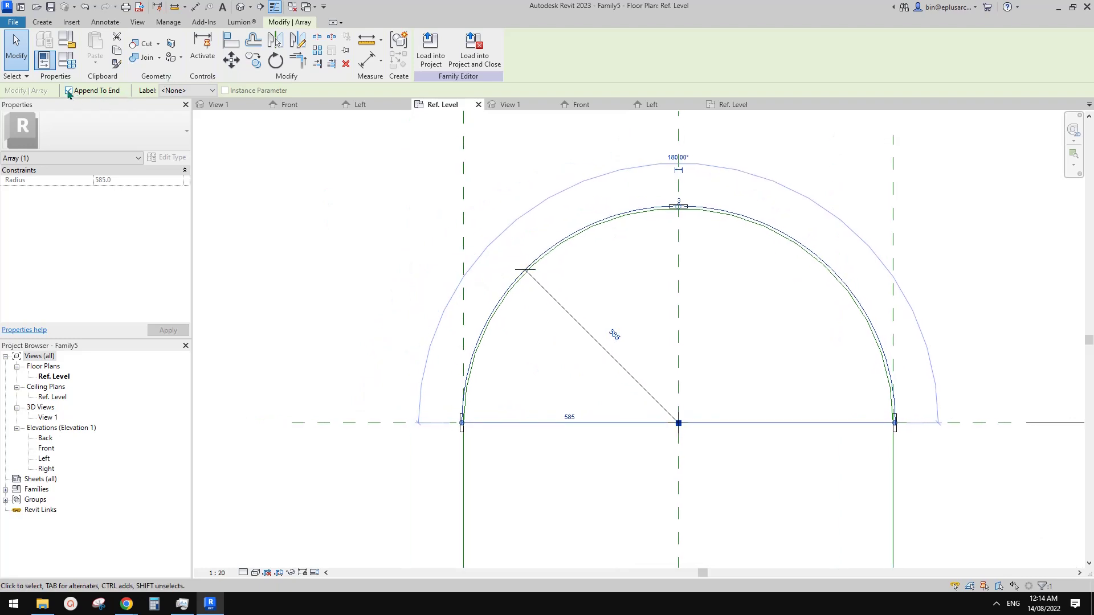
Examine the flat bars and the arc reference line, comparing the array's radius with the arc's
{"action": "left_click", "coordinate": [612, 266]}
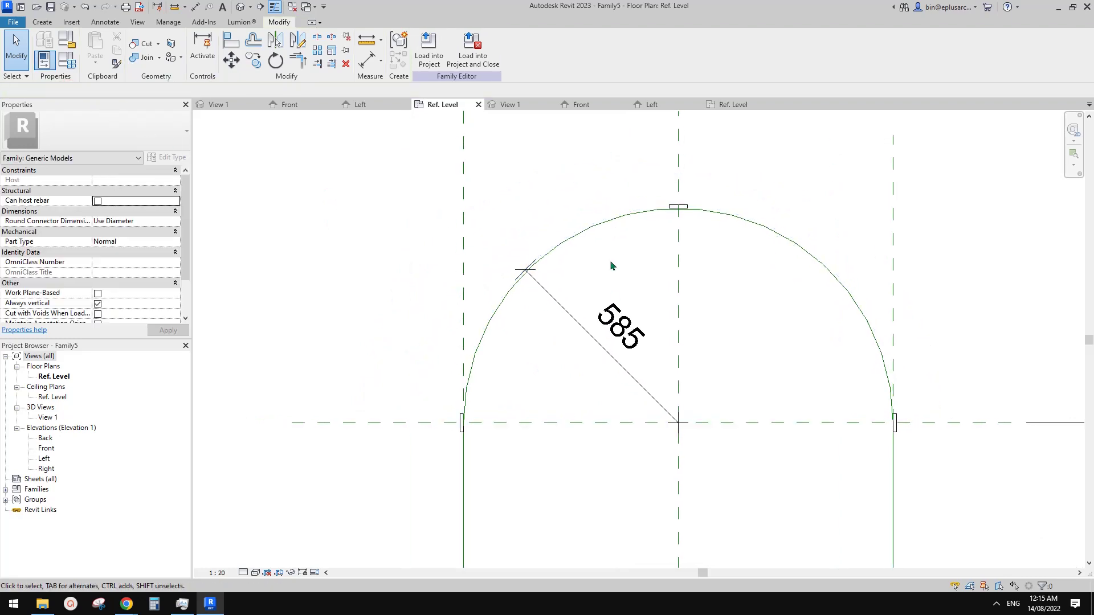
{"action": "middle_click_drag", "start_coordinate": [581, 235], "coordinate": [531, 268]}
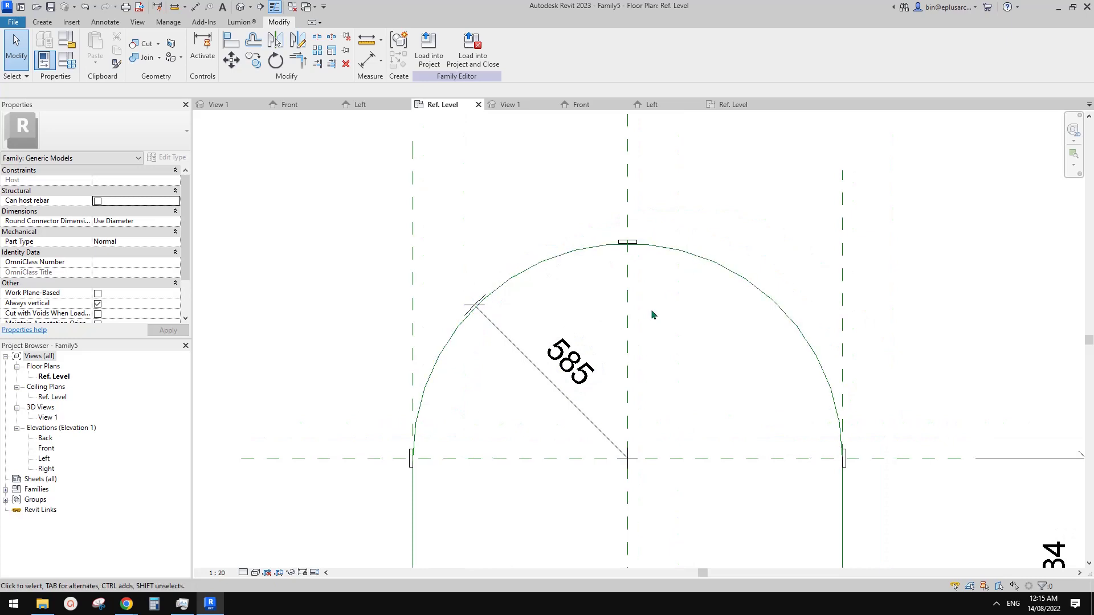
{"action": "middle_click_drag", "start_coordinate": [650, 310], "coordinate": [636, 240]}
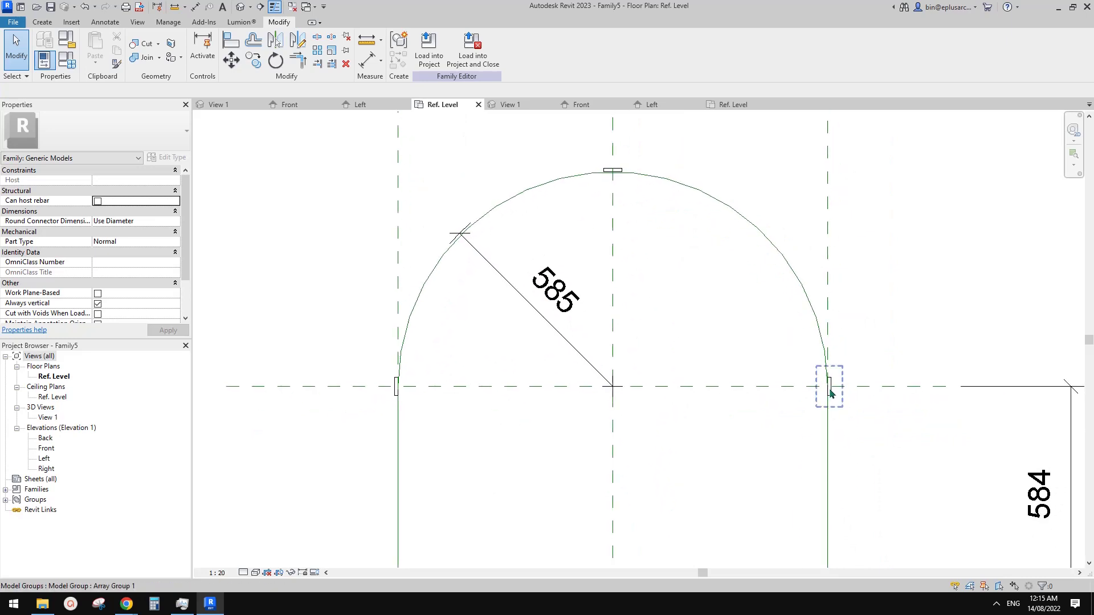
{"action": "middle_click_drag", "start_coordinate": [763, 443], "coordinate": [787, 379]}
{"action": "scroll", "coordinate": [787, 379], "scroll_direction": "down", "scroll_amount": 1}
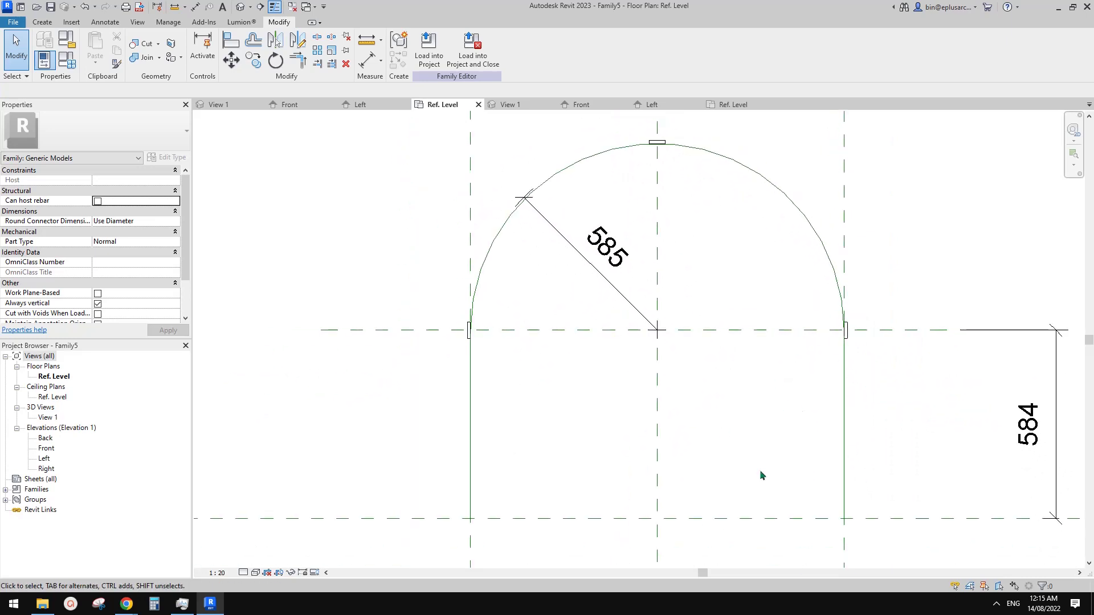
{"action": "left_click", "coordinate": [845, 330]}
{"action": "middle_click_drag", "start_coordinate": [781, 264], "coordinate": [768, 352]}
{"action": "left_click", "coordinate": [718, 260]}
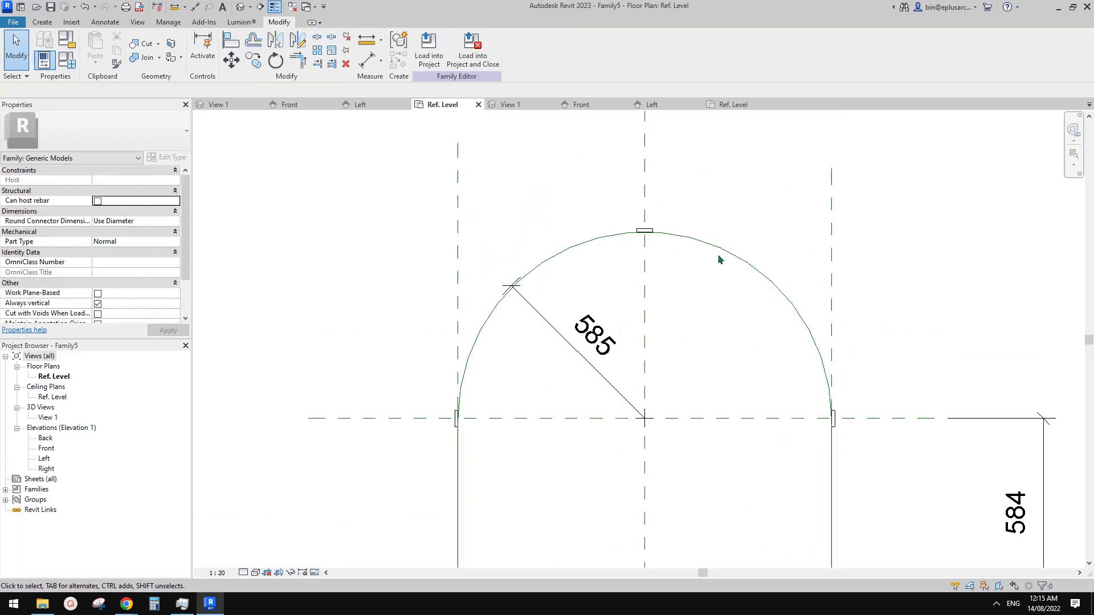
{"action": "left_click", "coordinate": [669, 234]}
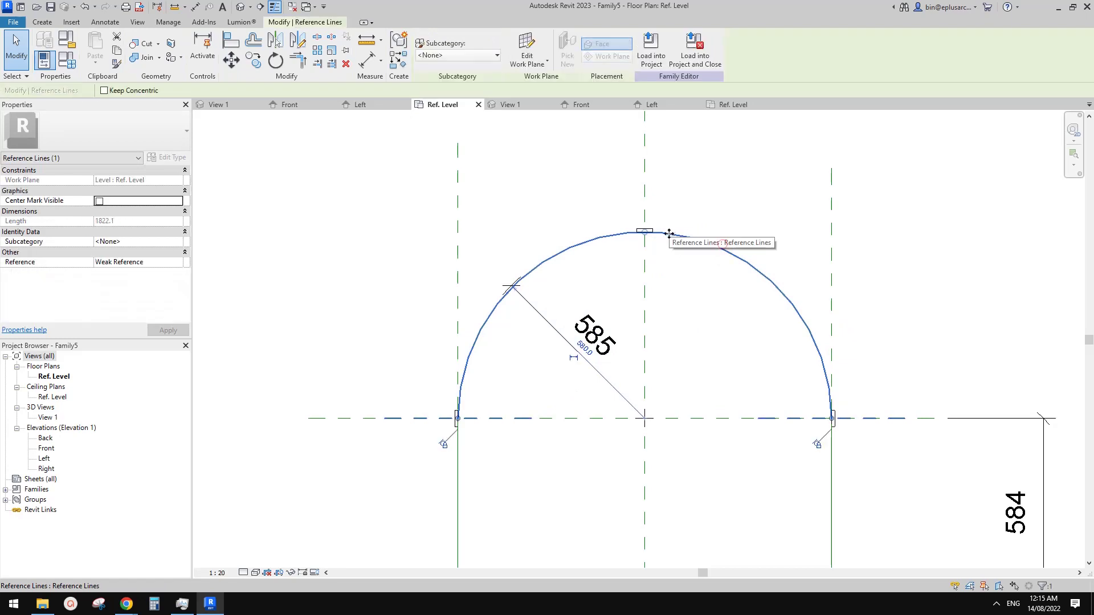
{"action": "left_click", "coordinate": [722, 244]}
Set the number of flat bars in the radial array along the arc to 5
{"action": "left_click", "coordinate": [658, 222]}
{"action": "left_click", "coordinate": [647, 220]}
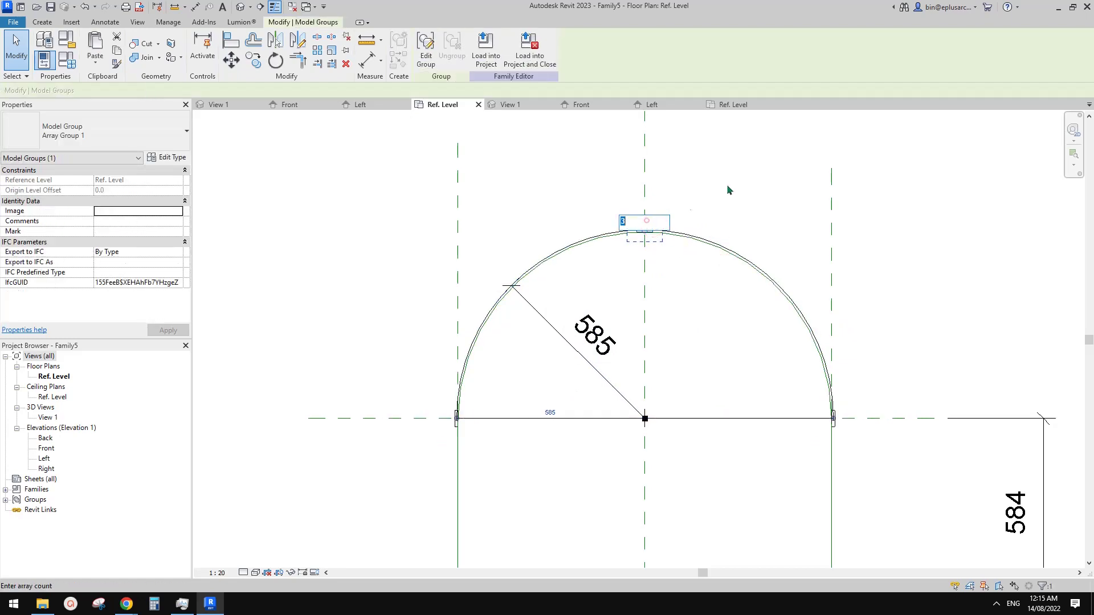
{"action": "middle_click_drag", "start_coordinate": [727, 190], "coordinate": [730, 197]}
{"action": "type", "text": "5"}
{"action": "key", "text": "Return"}
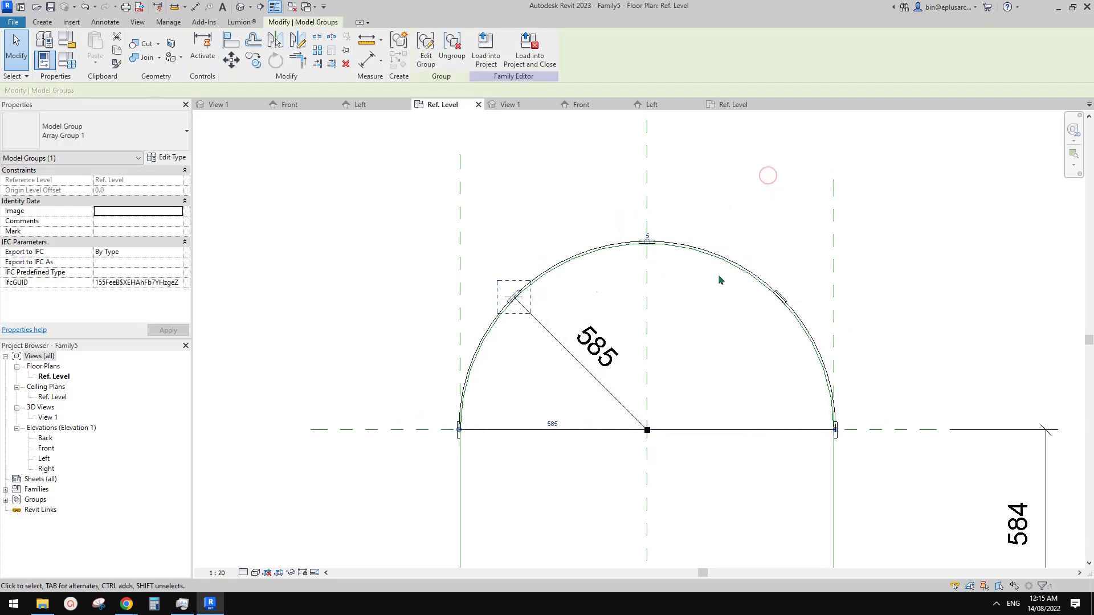
{"action": "scroll", "coordinate": [720, 255], "scroll_direction": "up", "scroll_amount": 1}
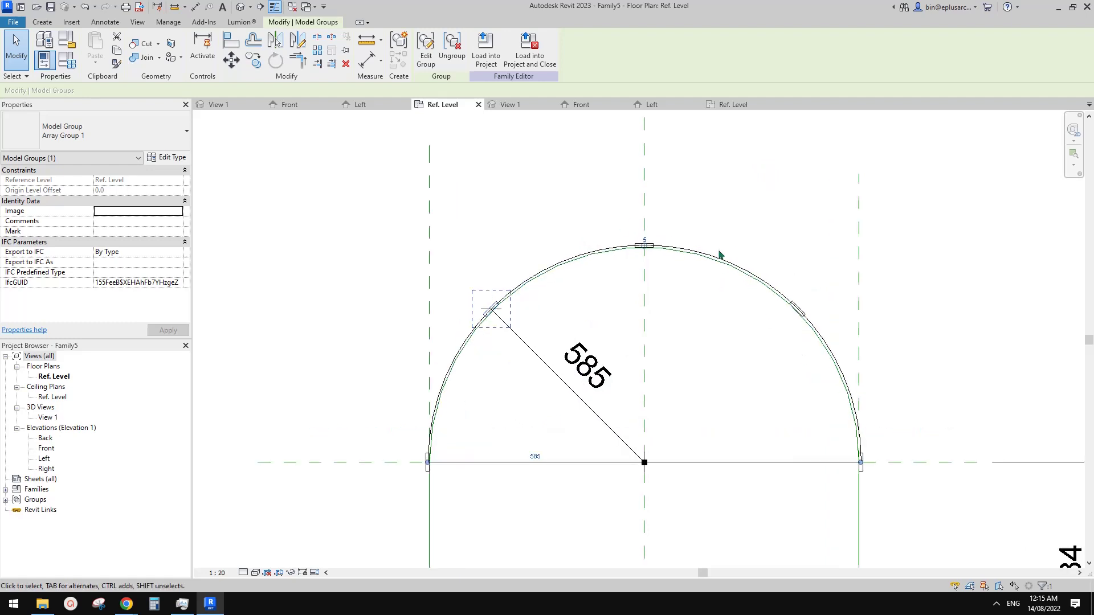
{"action": "left_click", "coordinate": [755, 210]}
Measure the straight distance between the first two bars on the arc's left side with a trial model line
{"action": "middle_click_drag", "start_coordinate": [769, 243], "coordinate": [800, 201]}
{"action": "mouse_move", "coordinate": [765, 239]}
{"action": "middle_mouse_down"}
{"action": "mouse_move", "coordinate": [797, 220]}
{"action": "mouse_move", "coordinate": [766, 249]}
{"action": "mouse_move", "coordinate": [752, 245]}
{"action": "mouse_move", "coordinate": [743, 307]}
{"action": "middle_mouse_up"}
{"action": "scroll", "coordinate": [735, 308], "scroll_direction": "up", "scroll_amount": 1}
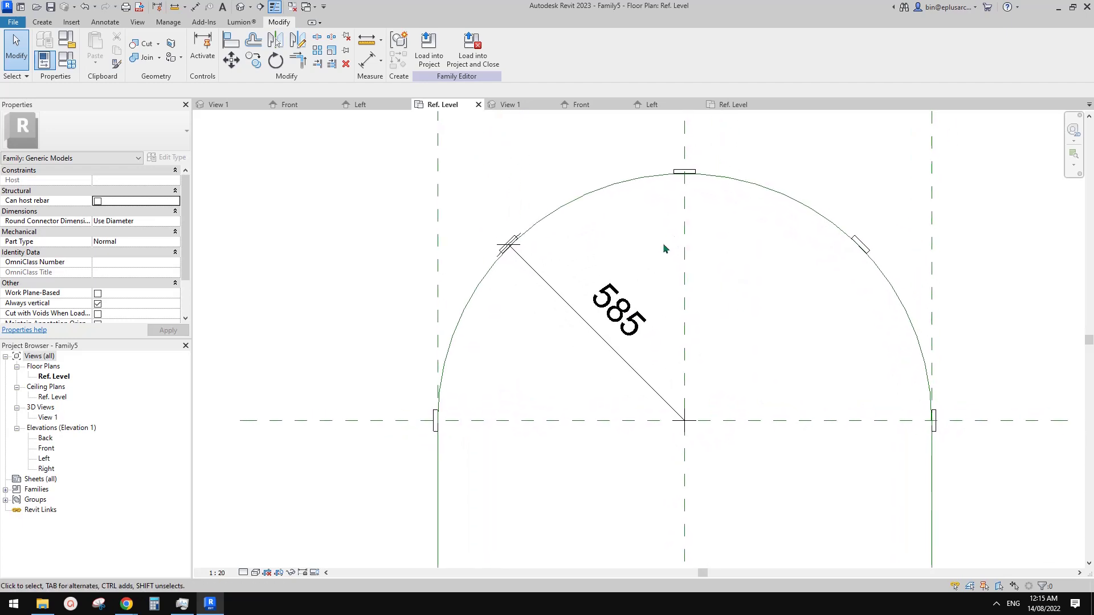
{"action": "middle_click_drag", "start_coordinate": [702, 266], "coordinate": [694, 276]}
{"action": "middle_click_drag", "start_coordinate": [616, 276], "coordinate": [613, 279]}
{"action": "middle_click_drag", "start_coordinate": [604, 327], "coordinate": [659, 284]}
{"action": "middle_click_drag", "start_coordinate": [568, 322], "coordinate": [582, 333]}
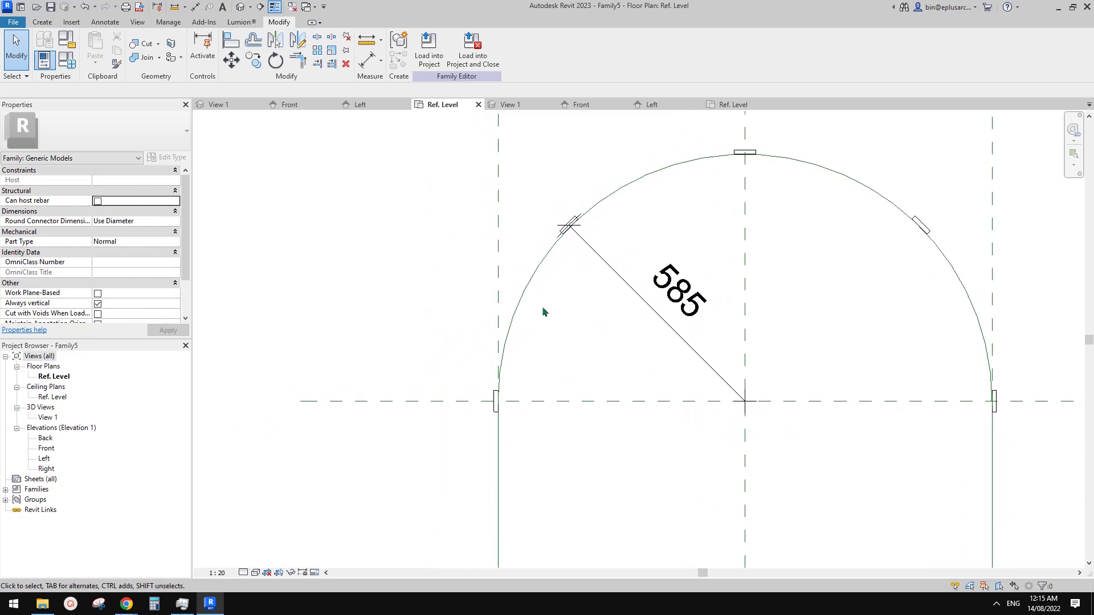
{"action": "left_click", "coordinate": [42, 21]}
{"action": "left_click", "coordinate": [254, 46]}
{"action": "left_click", "coordinate": [499, 391]}
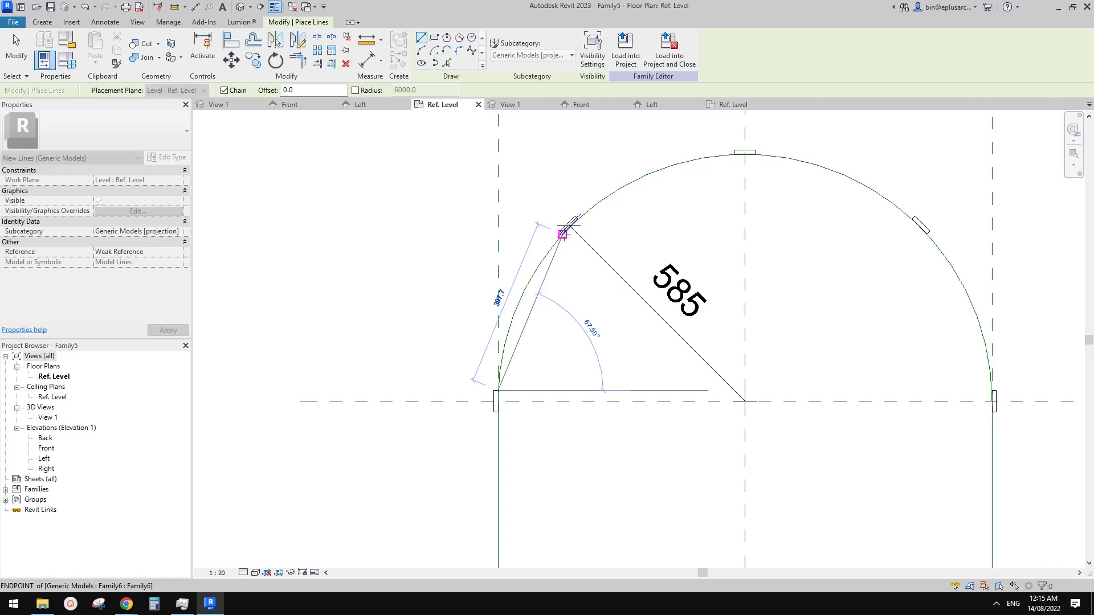
{"action": "key", "text": "Escape"}
{"action": "key", "text": "Escape"}
{"action": "scroll", "coordinate": [550, 285], "scroll_direction": "down", "scroll_amount": 1}
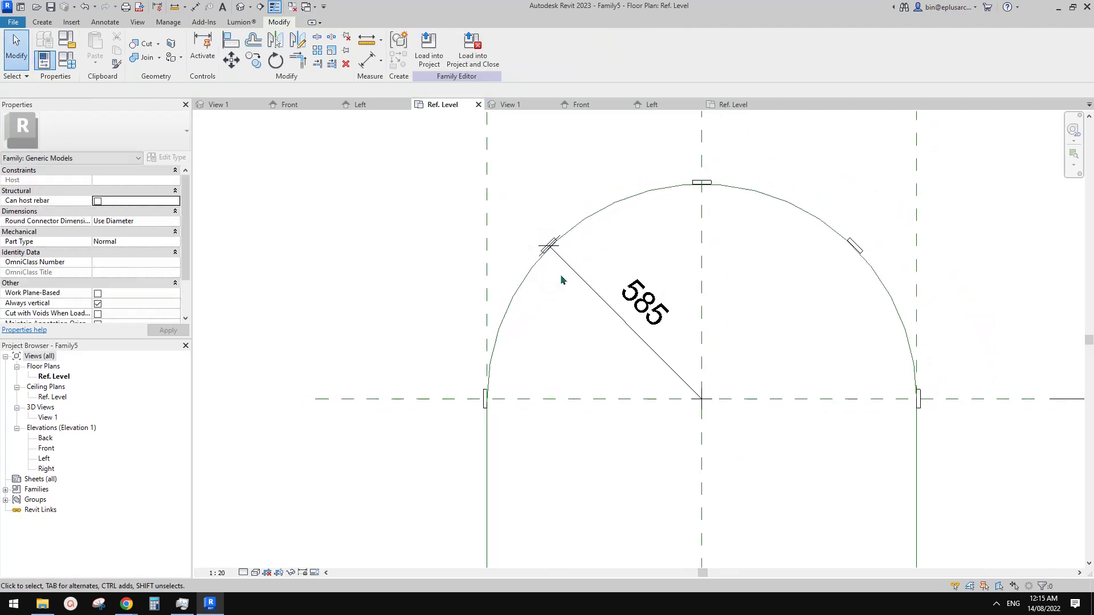
Switch to Snipping Tool and capture the arc with its five flat bars and radius dimension
{"action": "middle_click_drag", "start_coordinate": [563, 280], "coordinate": [529, 232]}
{"action": "scroll", "coordinate": [509, 286], "scroll_direction": "down", "scroll_amount": 1}
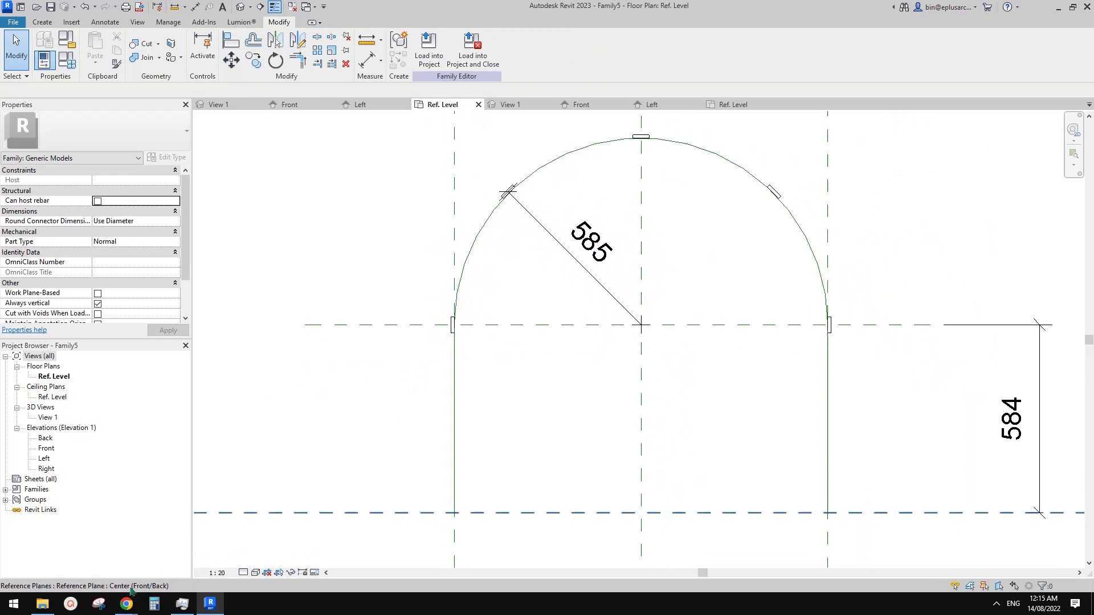
{"action": "left_click", "coordinate": [99, 604]}
{"action": "left_click", "coordinate": [668, 283]}
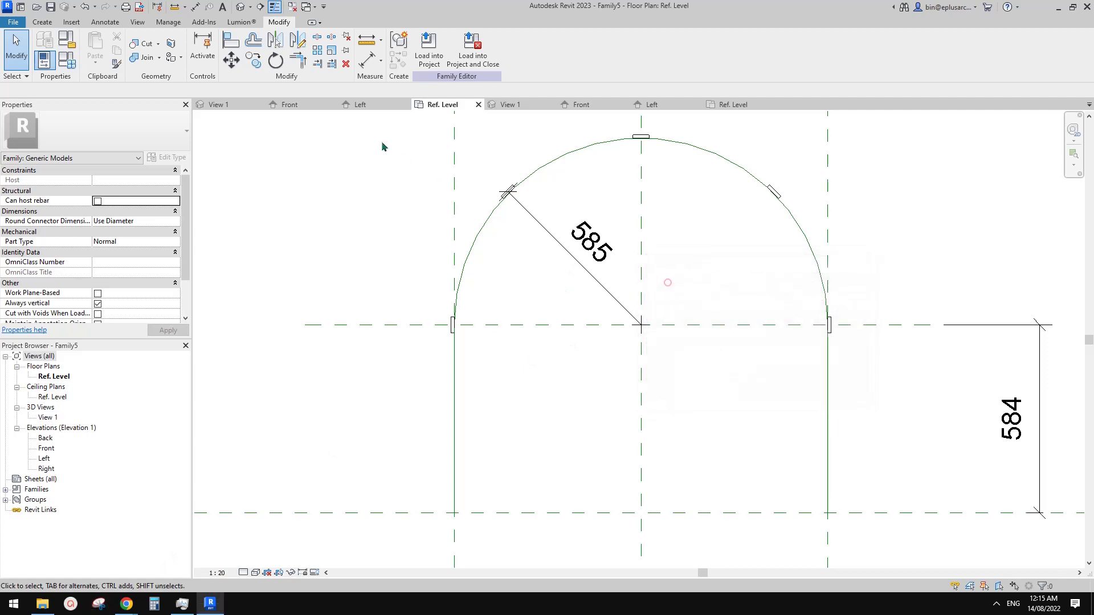
{"action": "left_click_drag", "start_coordinate": [312, 127], "coordinate": [976, 416]}
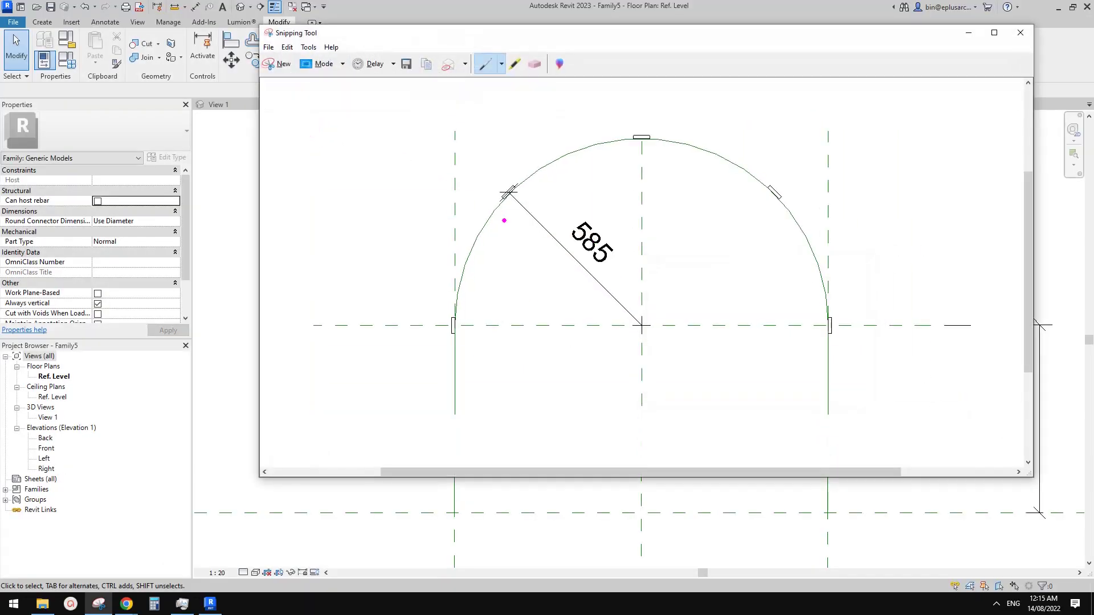
Mark the spacing between the first two bars on the snip and write "300 Max." beside the arc
{"action": "left_click_drag", "start_coordinate": [505, 197], "coordinate": [459, 321]}
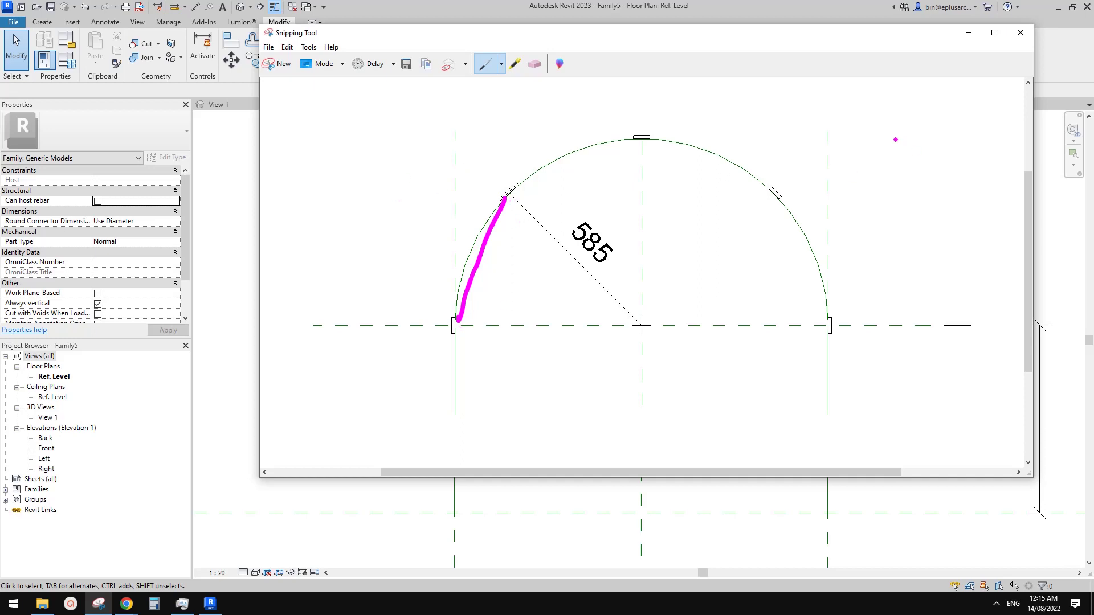
{"action": "mouse_move", "coordinate": [872, 121]}
{"action": "left_mouse_down"}
{"action": "mouse_move", "coordinate": [892, 128]}
{"action": "mouse_move", "coordinate": [870, 151]}
{"action": "mouse_move", "coordinate": [941, 138]}
{"action": "mouse_move", "coordinate": [930, 128]}
{"action": "mouse_move", "coordinate": [970, 130]}
{"action": "mouse_move", "coordinate": [982, 147]}
{"action": "mouse_move", "coordinate": [1009, 133]}
{"action": "mouse_move", "coordinate": [1010, 147]}
{"action": "left_mouse_up"}
{"action": "left_click", "coordinate": [1016, 149]}
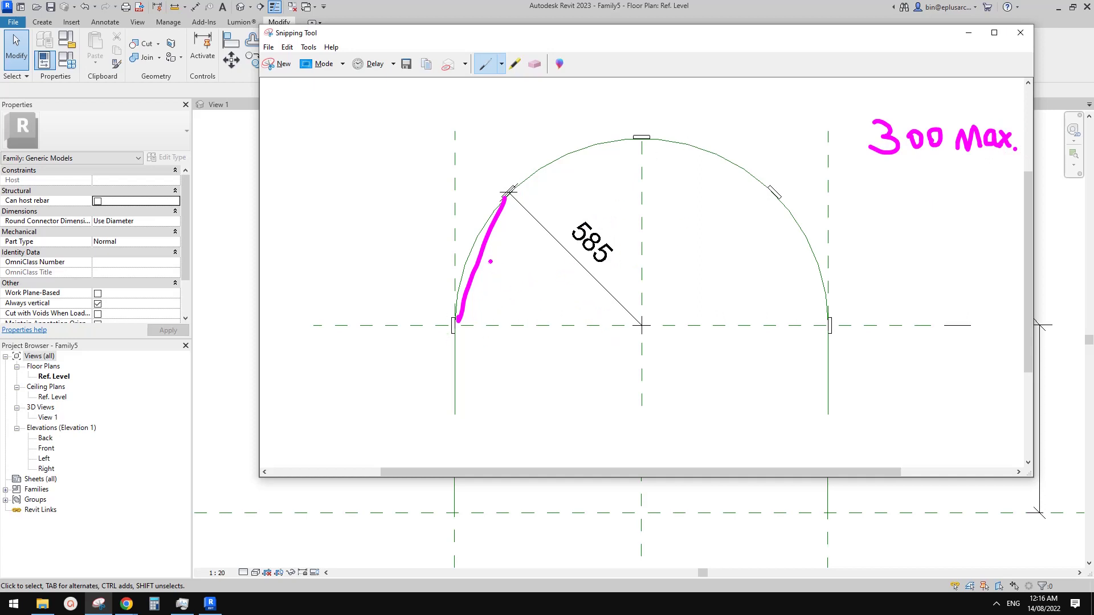
Highlight the half-circle's length and radius on the snip and write the bar-count formula π x R / 300 + 1
{"action": "mouse_move", "coordinate": [452, 327]}
{"action": "left_mouse_down"}
{"action": "mouse_move", "coordinate": [436, 233]}
{"action": "mouse_move", "coordinate": [542, 132]}
{"action": "mouse_move", "coordinate": [768, 159]}
{"action": "mouse_move", "coordinate": [842, 294]}
{"action": "mouse_move", "coordinate": [829, 323]}
{"action": "left_mouse_up"}
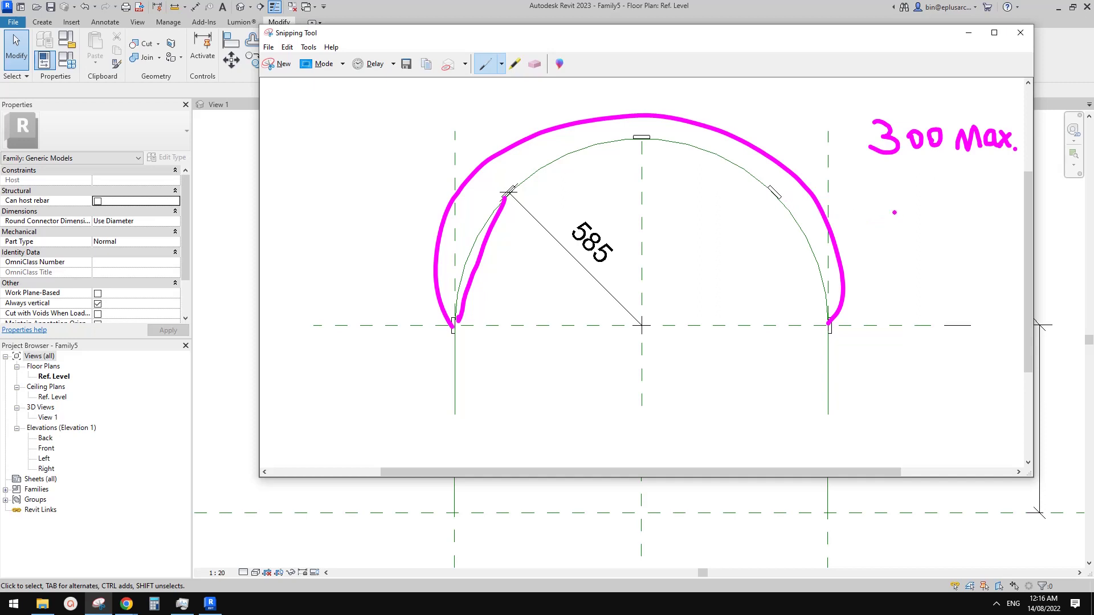
{"action": "mouse_move", "coordinate": [873, 201]}
{"action": "left_mouse_down"}
{"action": "mouse_move", "coordinate": [887, 214]}
{"action": "mouse_move", "coordinate": [960, 214]}
{"action": "left_mouse_up"}
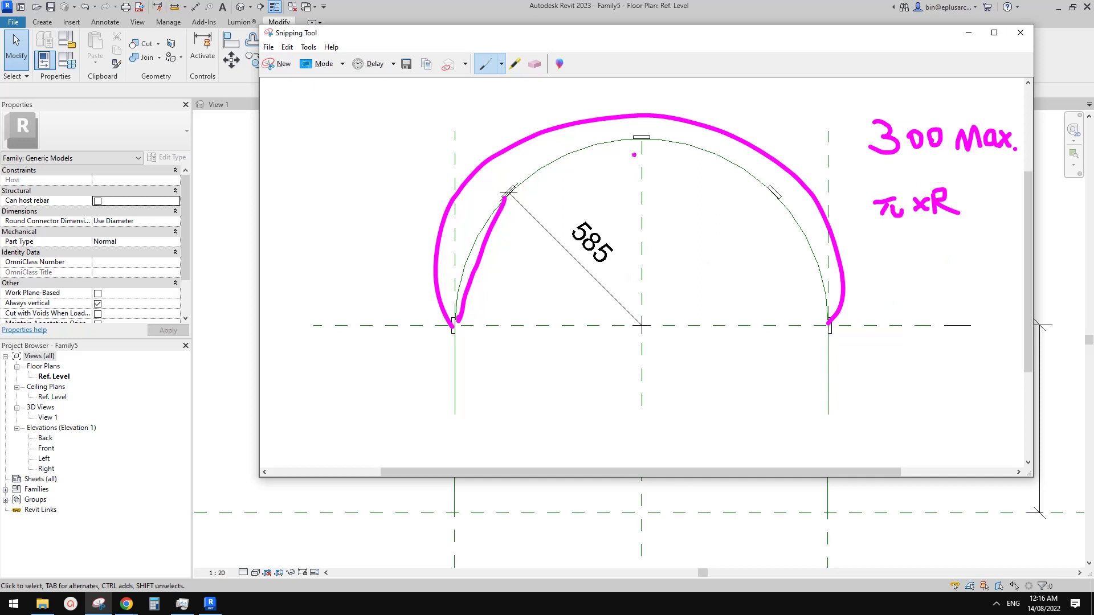
{"action": "mouse_move", "coordinate": [603, 218]}
{"action": "left_mouse_down"}
{"action": "mouse_move", "coordinate": [598, 268]}
{"action": "mouse_move", "coordinate": [601, 216]}
{"action": "left_mouse_up"}
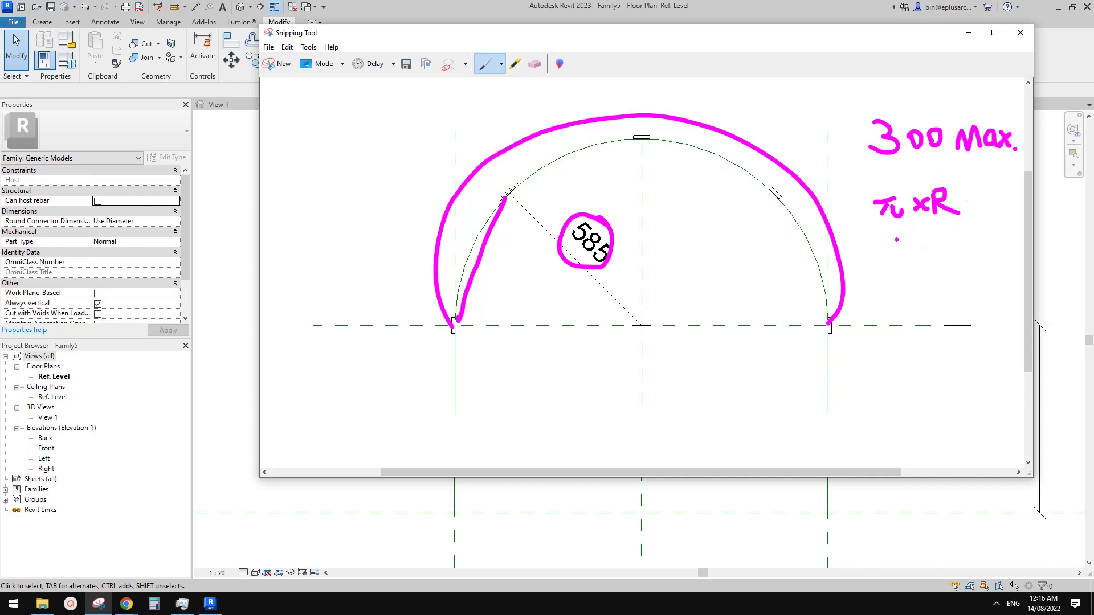
{"action": "left_click_drag", "start_coordinate": [878, 232], "coordinate": [967, 228]}
{"action": "mouse_move", "coordinate": [893, 254]}
{"action": "left_mouse_down"}
{"action": "mouse_move", "coordinate": [901, 287]}
{"action": "mouse_move", "coordinate": [952, 264]}
{"action": "mouse_move", "coordinate": [957, 275]}
{"action": "left_mouse_up"}
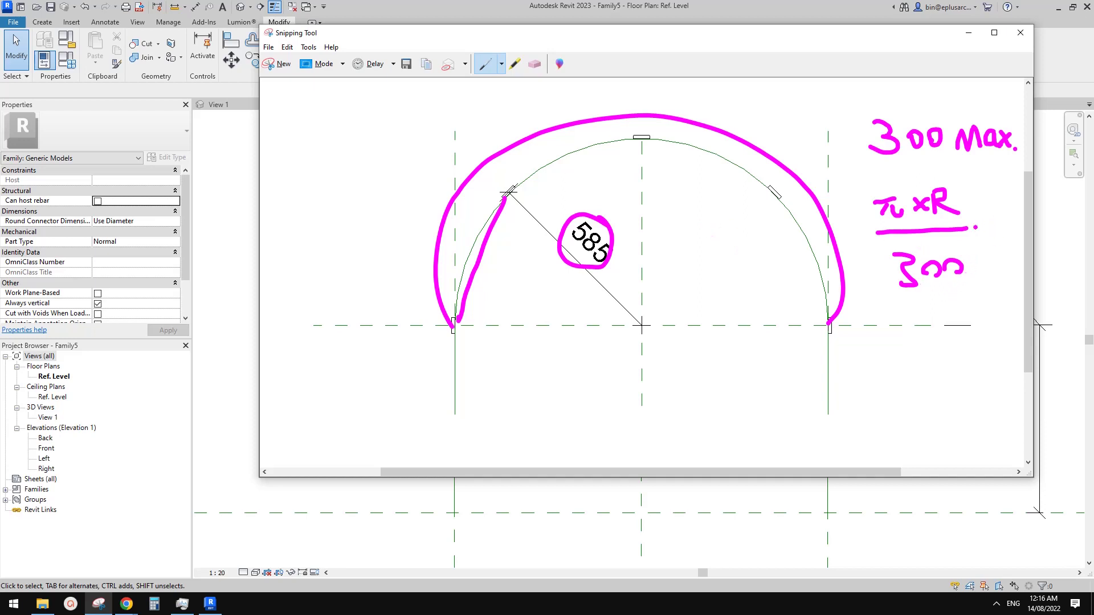
{"action": "mouse_move", "coordinate": [974, 228]}
{"action": "left_mouse_down"}
{"action": "mouse_move", "coordinate": [993, 227]}
{"action": "mouse_move", "coordinate": [982, 237]}
{"action": "mouse_move", "coordinate": [1005, 250]}
{"action": "left_mouse_up"}
Tick each of the four gaps between neighbouring bars along the arc on the snip
{"action": "left_click_drag", "start_coordinate": [462, 243], "coordinate": [483, 255]}
{"action": "left_click_drag", "start_coordinate": [556, 151], "coordinate": [569, 164]}
{"action": "left_click_drag", "start_coordinate": [724, 150], "coordinate": [715, 167]}
{"action": "left_click_drag", "start_coordinate": [793, 242], "coordinate": [818, 231]}
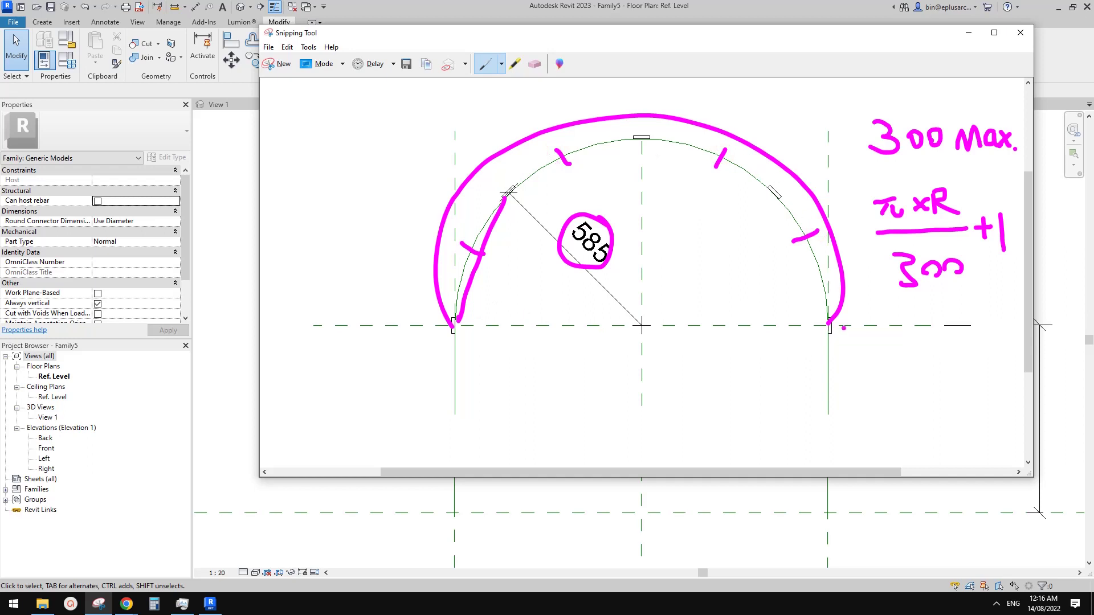
Number the remaining bars along the arc up to 5 and move the annotated snip off the Revit drawing
{"action": "mouse_move", "coordinate": [842, 323]}
{"action": "left_mouse_down"}
{"action": "mouse_move", "coordinate": [834, 341]}
{"action": "mouse_move", "coordinate": [863, 323]}
{"action": "left_mouse_up"}
{"action": "mouse_move", "coordinate": [518, 197]}
{"action": "left_mouse_down"}
{"action": "mouse_move", "coordinate": [523, 209]}
{"action": "mouse_move", "coordinate": [548, 208]}
{"action": "left_mouse_up"}
{"action": "left_click_drag", "start_coordinate": [636, 145], "coordinate": [636, 175]}
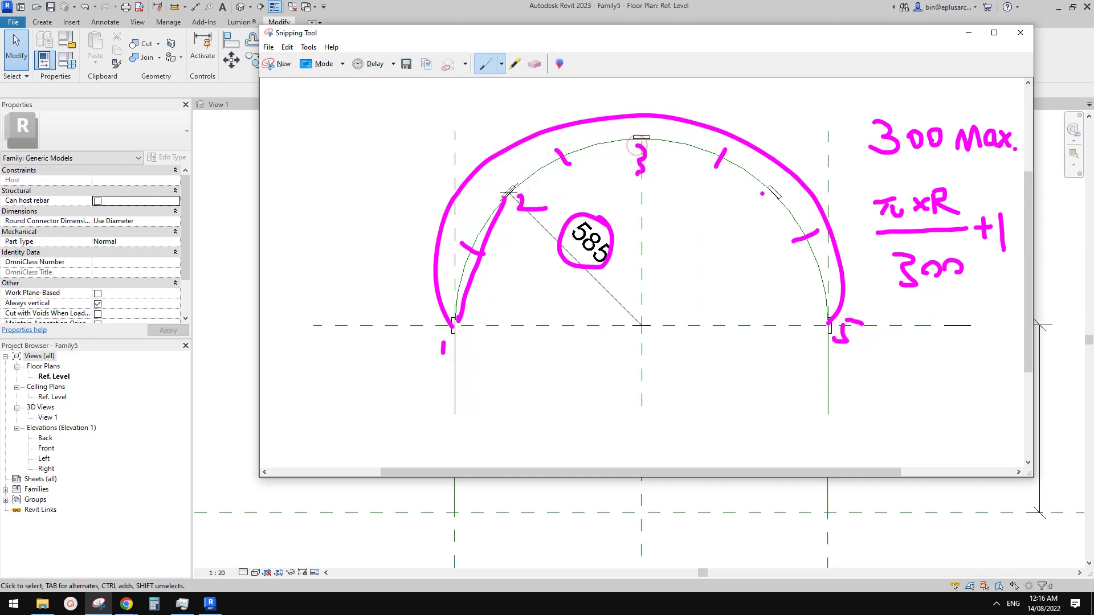
{"action": "mouse_move", "coordinate": [767, 197]}
{"action": "left_mouse_down"}
{"action": "mouse_move", "coordinate": [785, 209]}
{"action": "mouse_move", "coordinate": [775, 218]}
{"action": "left_mouse_up"}
{"action": "left_click_drag", "start_coordinate": [997, 272], "coordinate": [1014, 271]}
{"action": "mouse_move", "coordinate": [458, 35]}
{"action": "left_mouse_down"}
{"action": "mouse_move", "coordinate": [411, 84]}
{"action": "mouse_move", "coordinate": [456, 100]}
{"action": "mouse_move", "coordinate": [1093, 121]}
{"action": "left_mouse_up"}
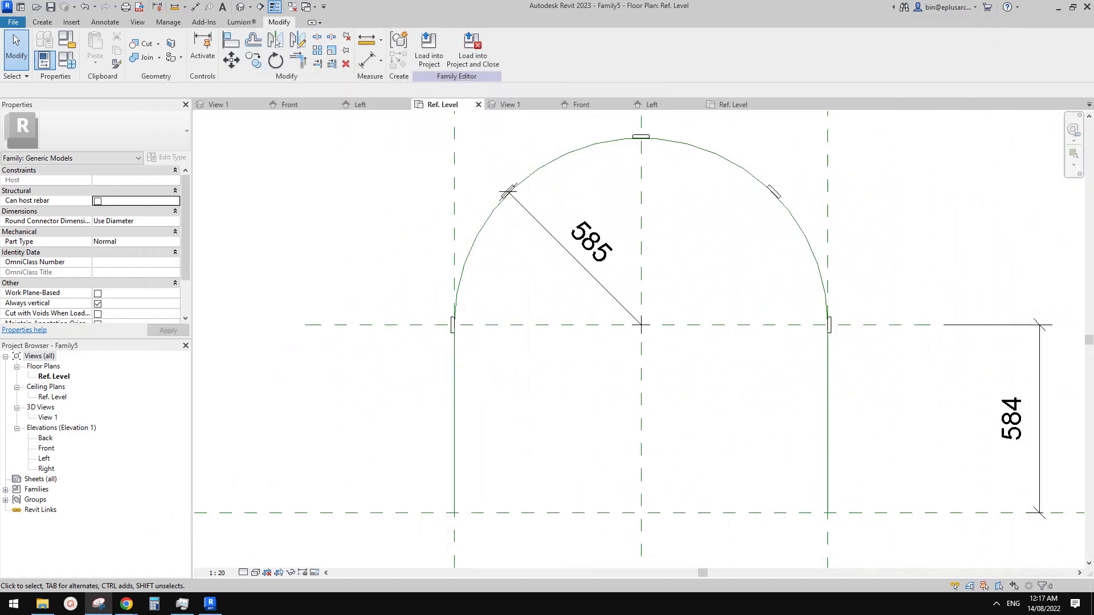
Try to create a new type parameter named R for the array's radial dimension
{"action": "scroll", "coordinate": [563, 254], "scroll_direction": "down", "scroll_amount": 2}
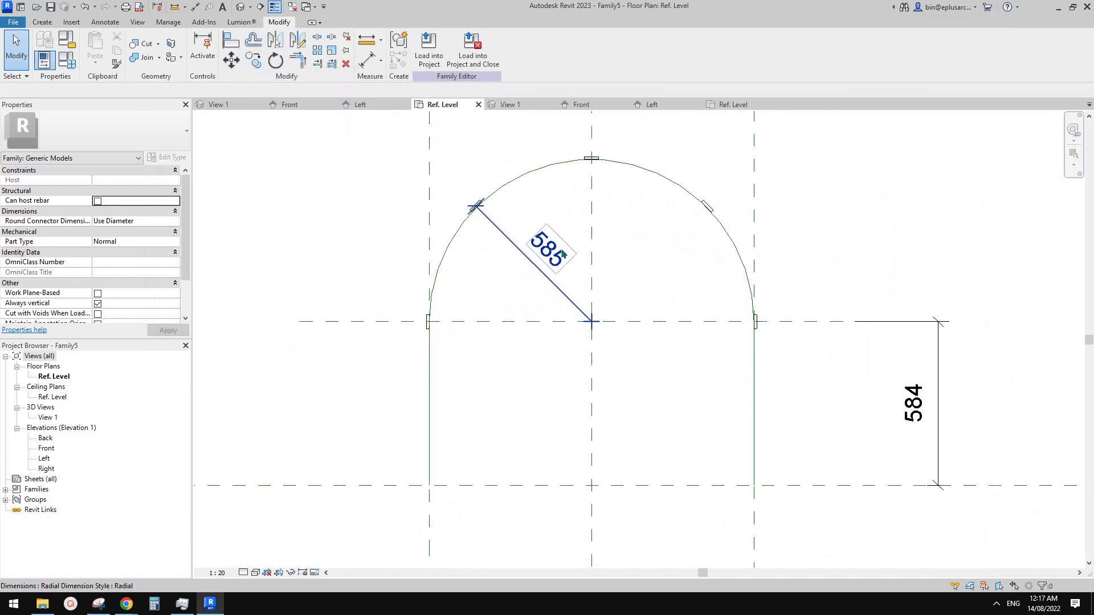
{"action": "left_click", "coordinate": [531, 264]}
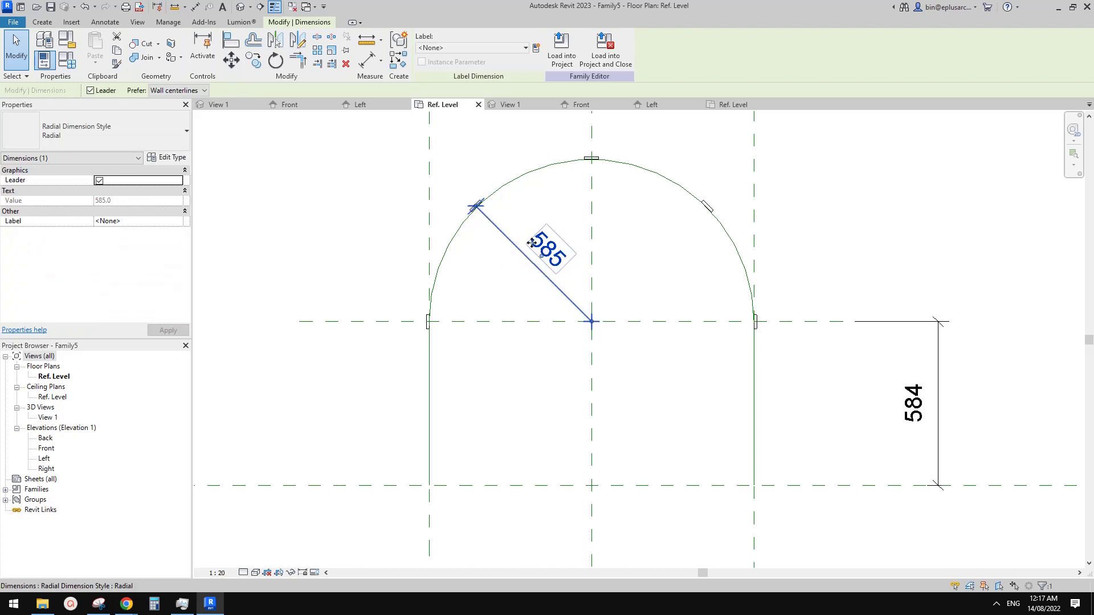
{"action": "left_click", "coordinate": [552, 267]}
{"action": "left_click", "coordinate": [551, 267]}
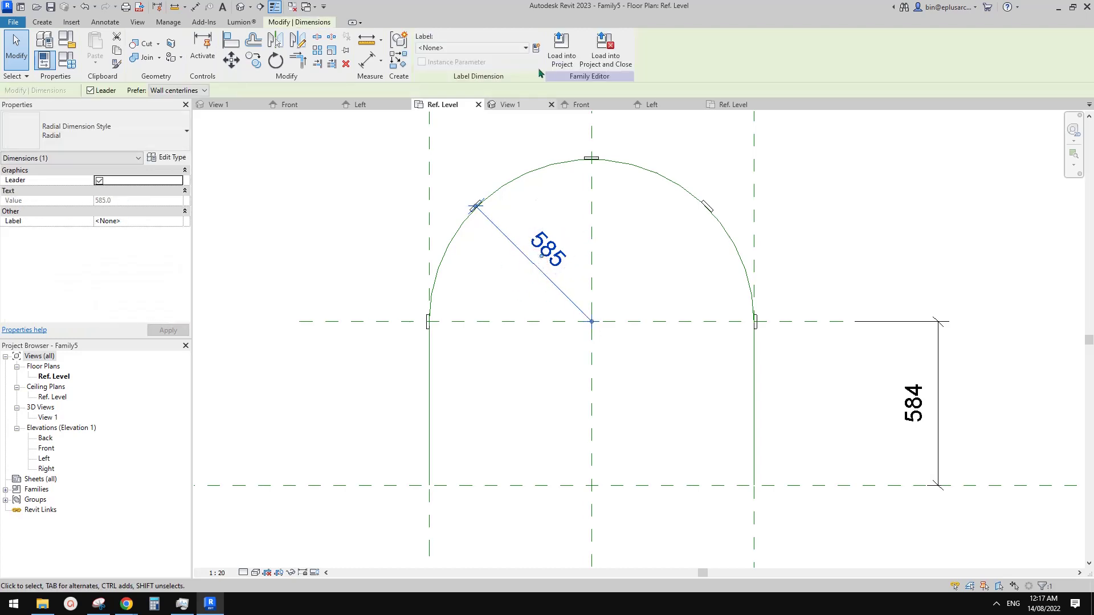
{"action": "left_click", "coordinate": [536, 49]}
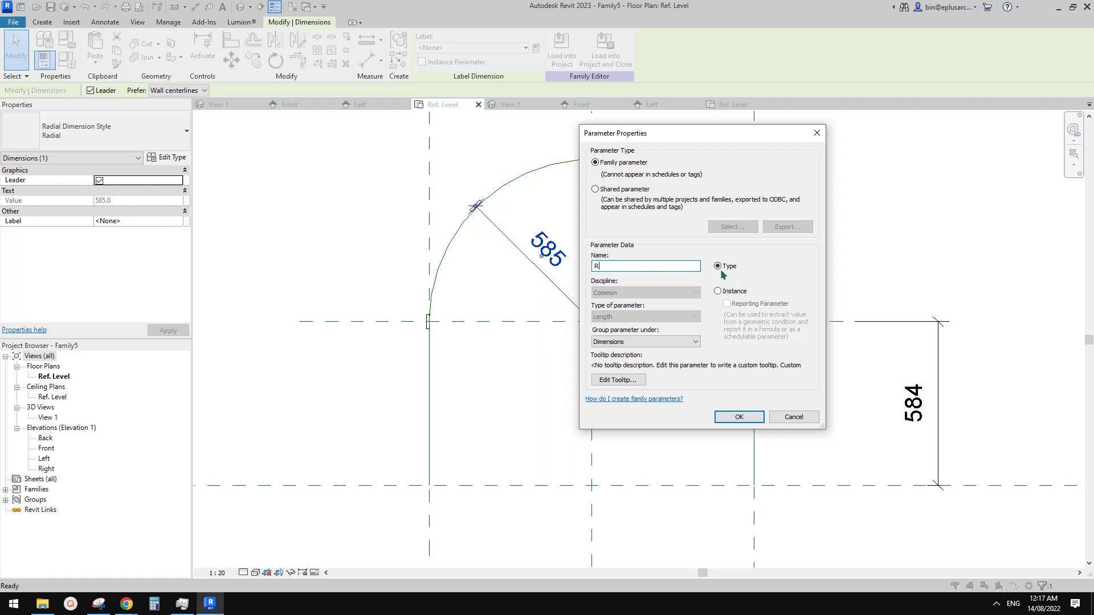
{"action": "left_click", "coordinate": [718, 291]}
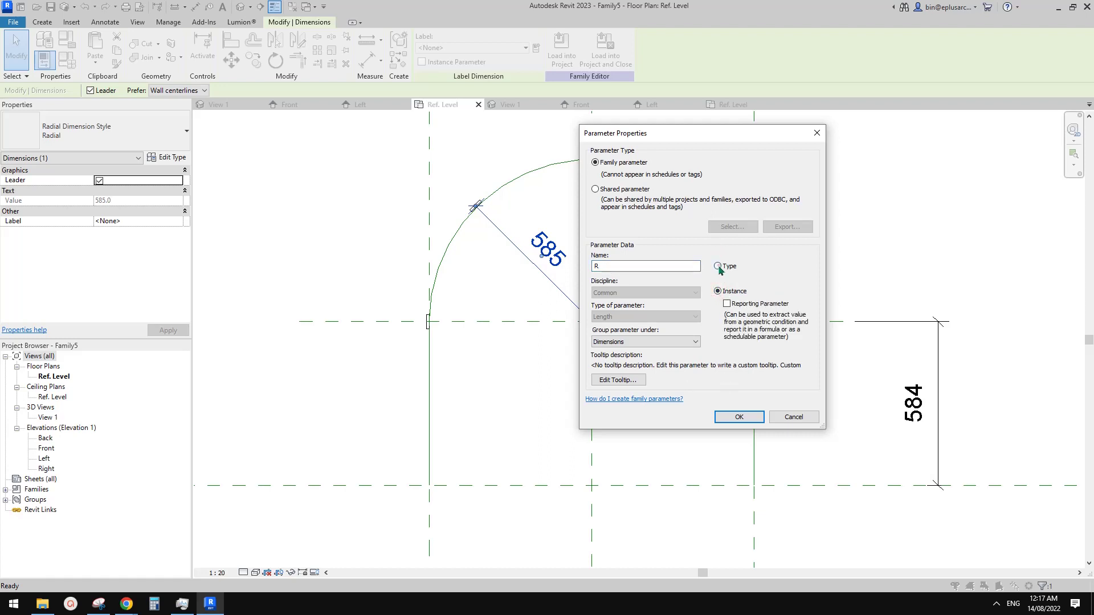
{"action": "left_click", "coordinate": [718, 267]}
{"action": "left_click", "coordinate": [739, 416]}
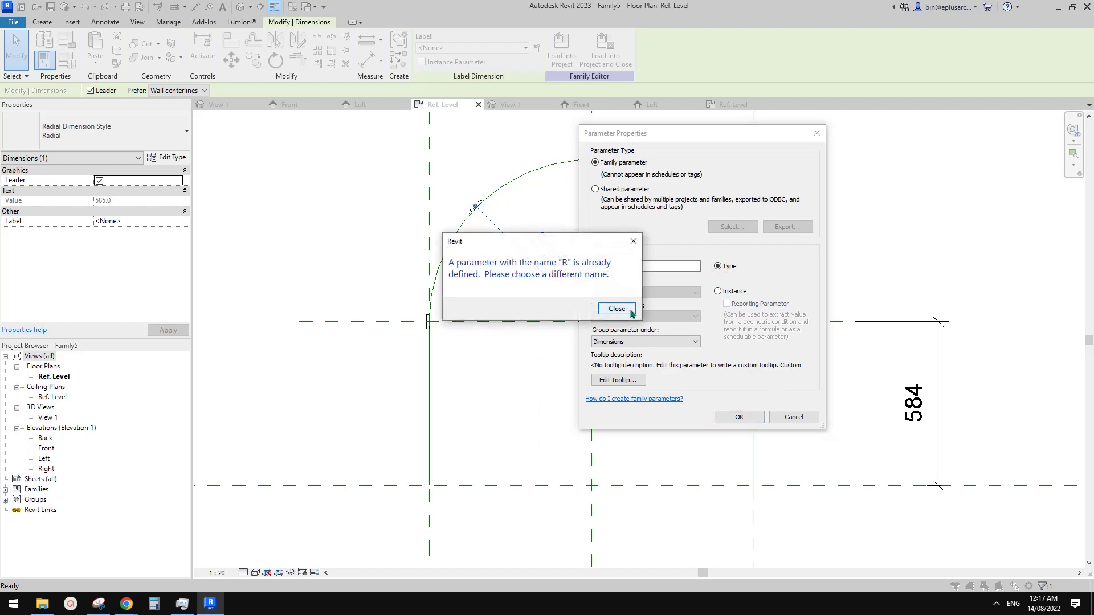
{"action": "key", "text": "Escape"}
{"action": "key", "text": "Escape"}
{"action": "key", "text": "Escape"}
Check the family's existing parameters in Family Types and label the array's radial dimension with R
{"action": "scroll", "coordinate": [656, 308], "scroll_direction": "down", "scroll_amount": 1}
{"action": "middle_click_drag", "start_coordinate": [642, 354], "coordinate": [654, 303]}
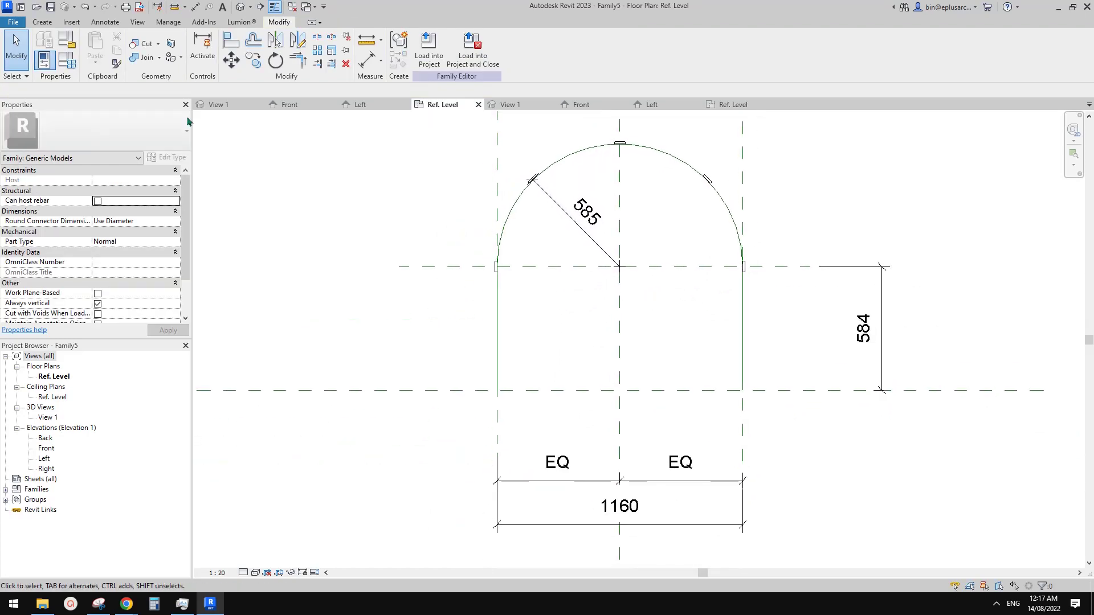
{"action": "left_click", "coordinate": [66, 60]}
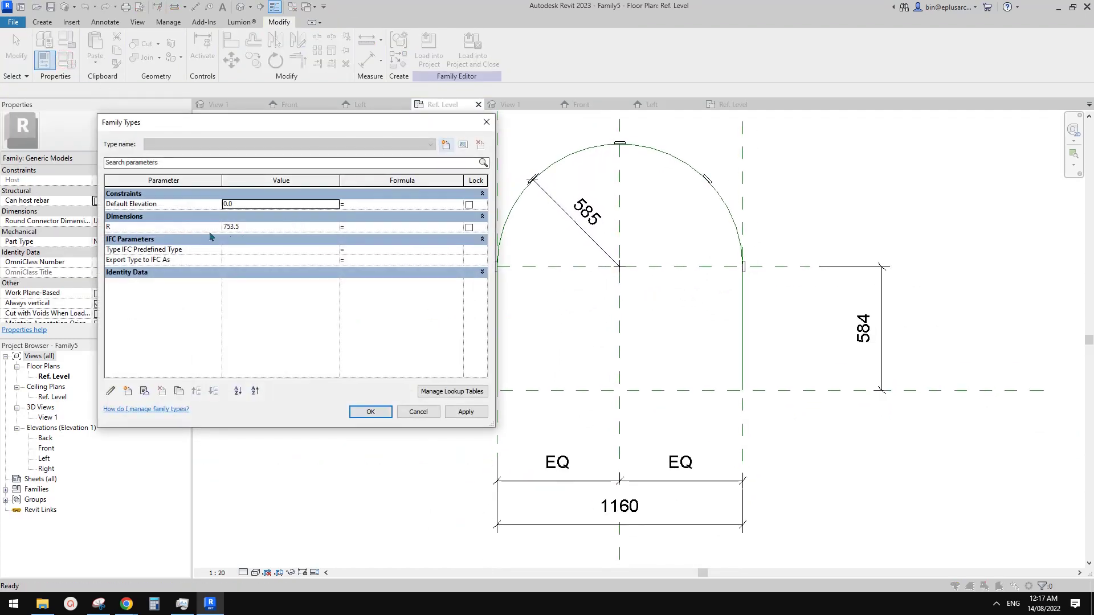
{"action": "key", "text": "Escape"}
{"action": "left_click", "coordinate": [573, 223]}
{"action": "middle_click_drag", "start_coordinate": [602, 226], "coordinate": [607, 266]}
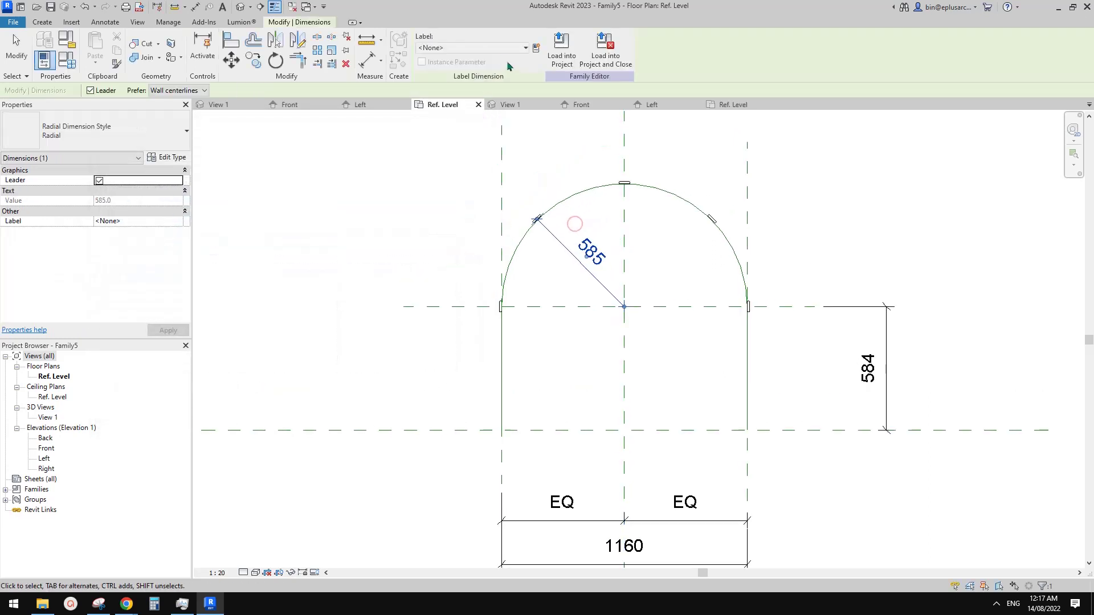
{"action": "left_click", "coordinate": [497, 47]}
{"action": "key", "text": "Return"}
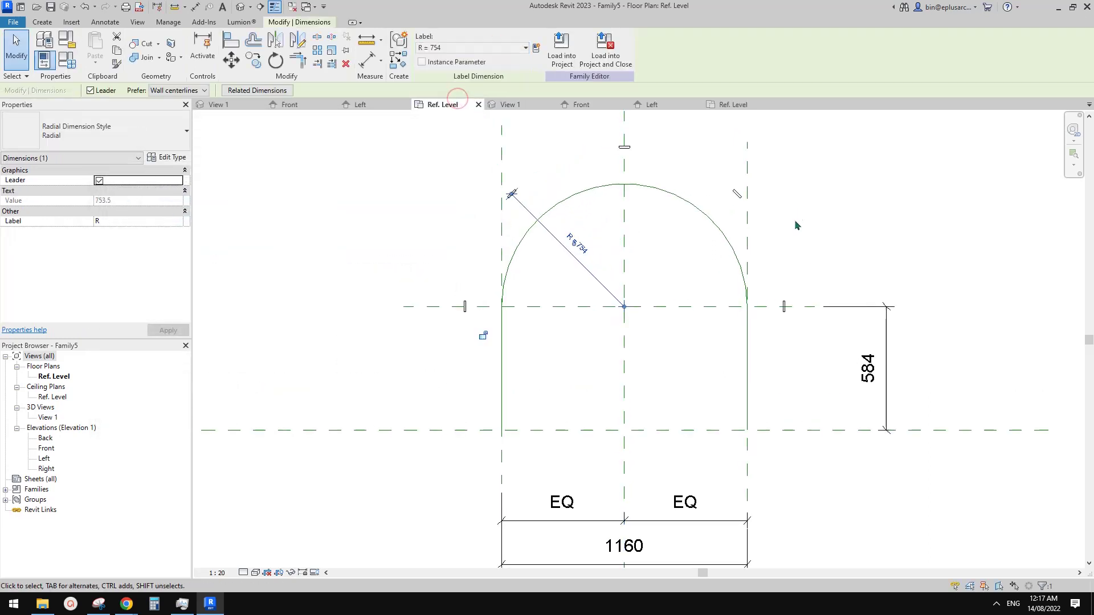
Place an aligned dimension between the vertical centre plane and the reference plane at the arc's right end, below the overall width dimension
{"action": "left_click", "coordinate": [787, 242]}
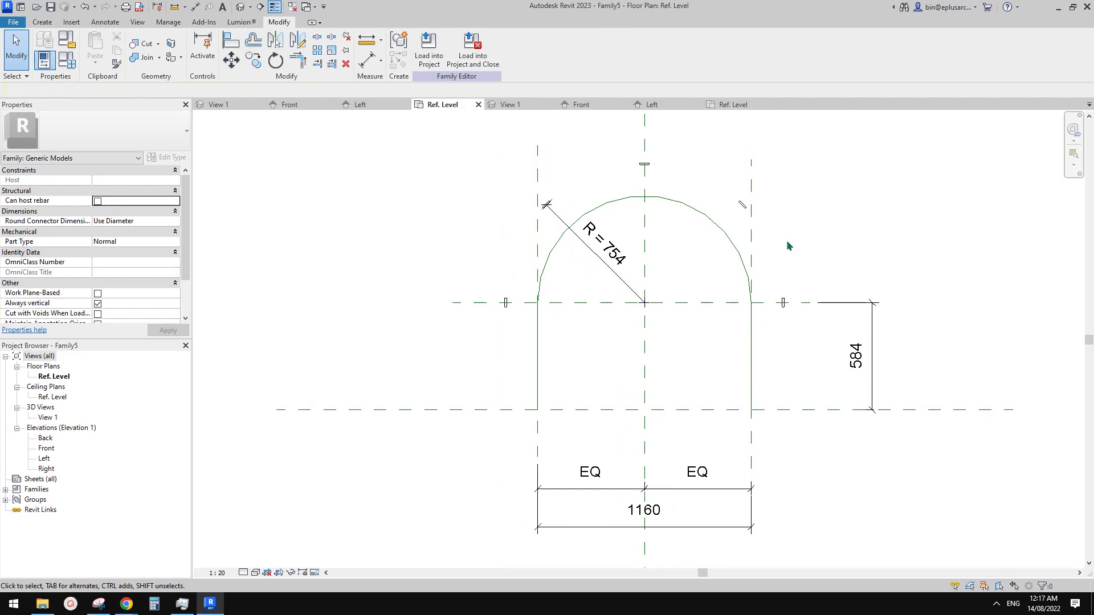
{"action": "middle_click_drag", "start_coordinate": [716, 346], "coordinate": [684, 313]}
{"action": "scroll", "coordinate": [687, 277], "scroll_direction": "down", "scroll_amount": 1}
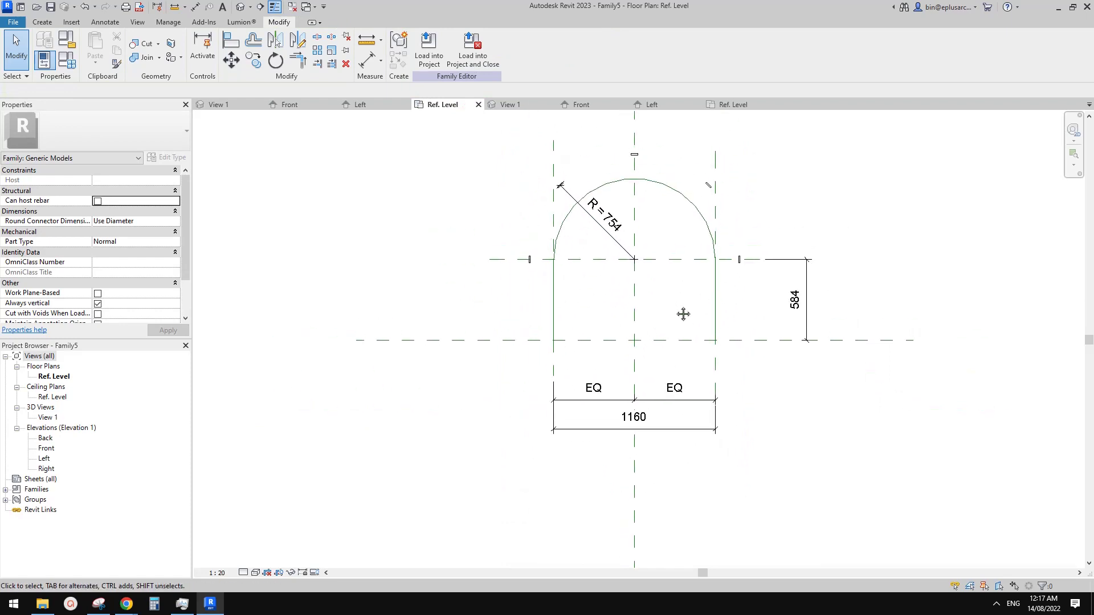
{"action": "middle_click_drag", "start_coordinate": [677, 419], "coordinate": [683, 459]}
{"action": "key", "text": "d"}
{"action": "key", "text": "i"}
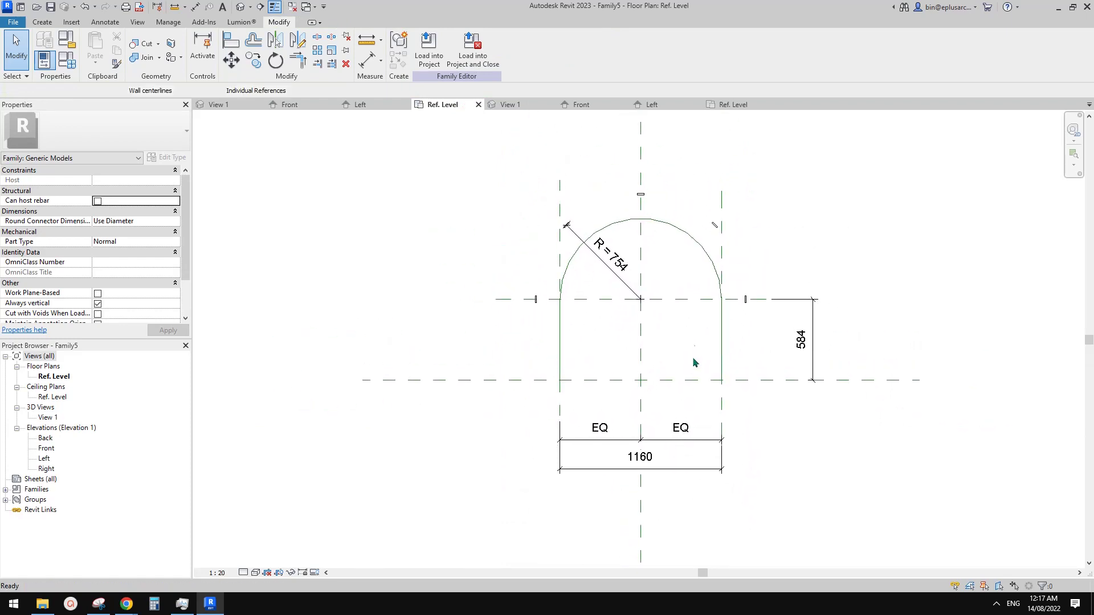
{"action": "left_click", "coordinate": [722, 261]}
{"action": "left_click", "coordinate": [641, 253]}
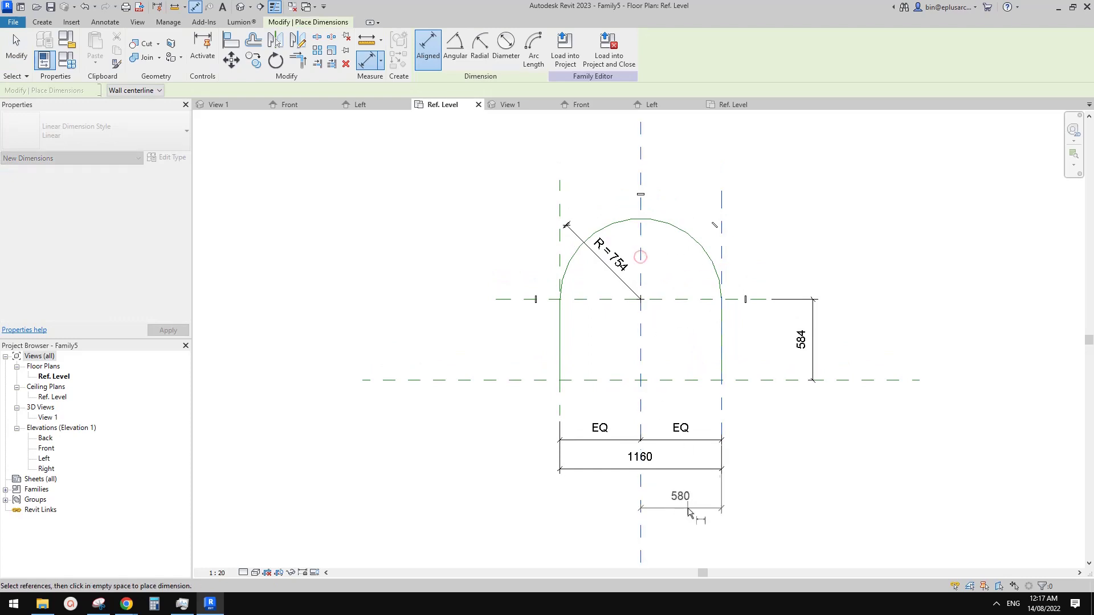
{"action": "left_click", "coordinate": [682, 507]}
Label the new half-width dimension with the R parameter
{"action": "key", "text": "Escape"}
{"action": "left_click", "coordinate": [682, 507]}
{"action": "left_click", "coordinate": [498, 48]}
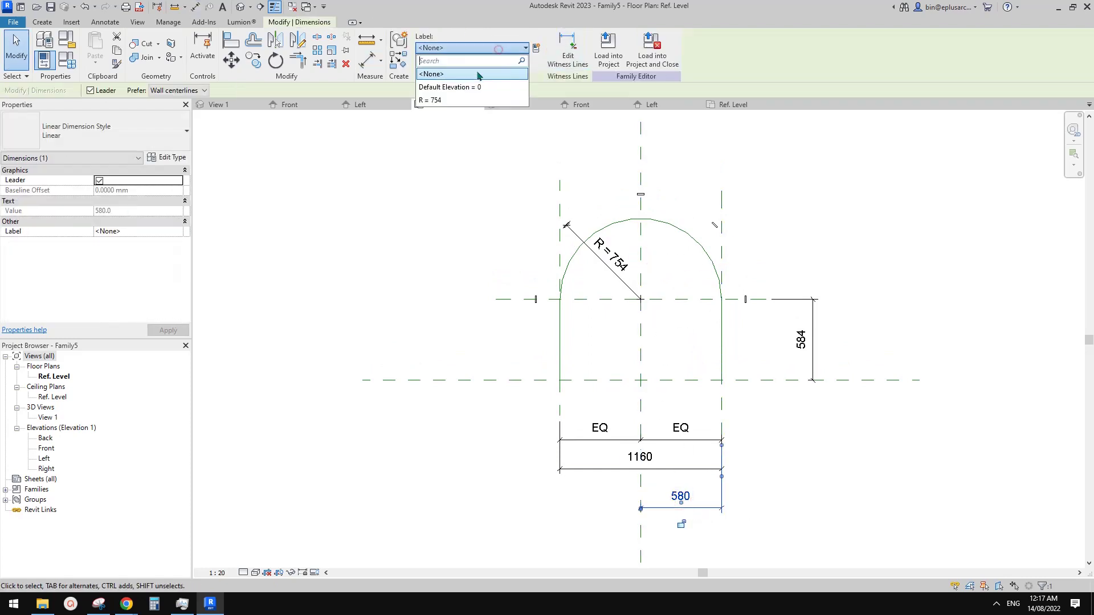
{"action": "left_click", "coordinate": [445, 101]}
{"action": "left_click", "coordinate": [843, 222]}
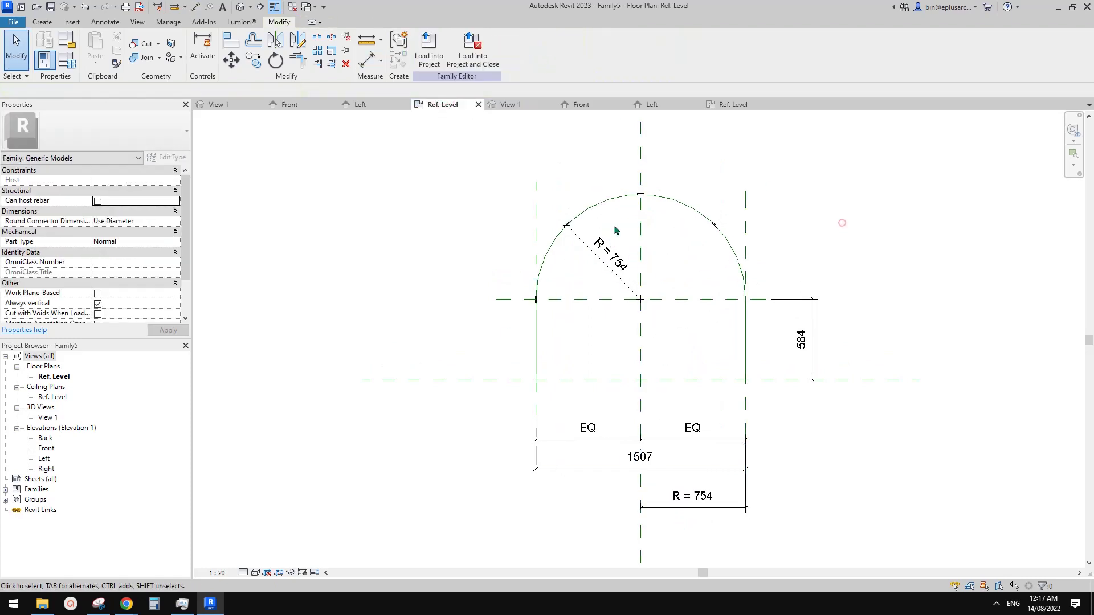
Examine the bars' fit along the arc and review the R parameter in Family Types
{"action": "middle_click_drag", "start_coordinate": [662, 237], "coordinate": [665, 233]}
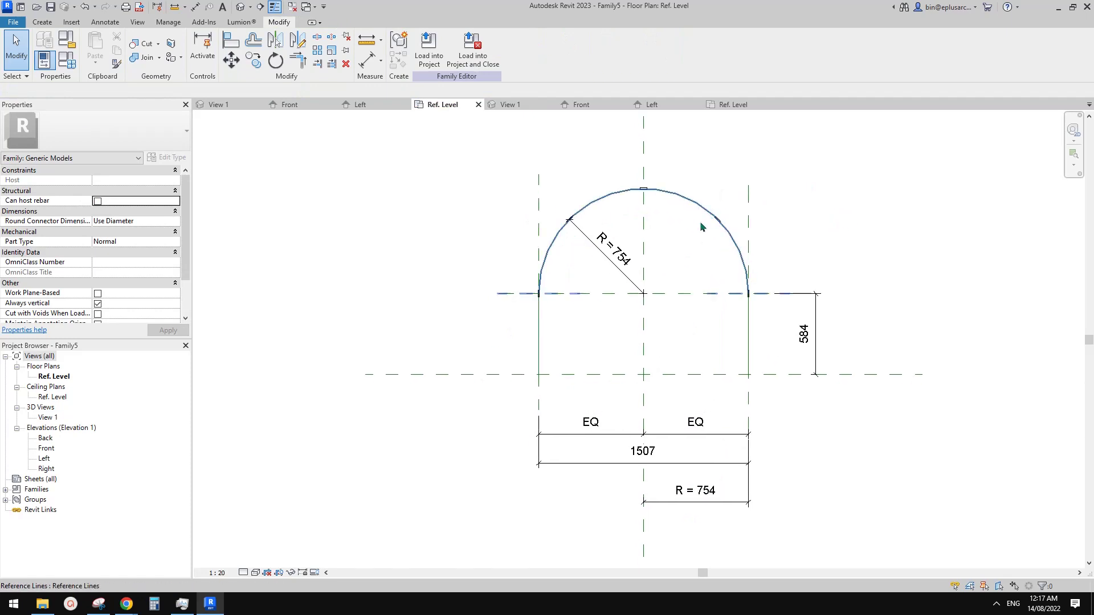
{"action": "scroll", "coordinate": [552, 379], "scroll_direction": "up", "scroll_amount": 2}
{"action": "middle_click_drag", "start_coordinate": [571, 359], "coordinate": [621, 385]}
{"action": "scroll", "coordinate": [633, 284], "scroll_direction": "up", "scroll_amount": 1}
{"action": "middle_click_drag", "start_coordinate": [639, 301], "coordinate": [593, 302]}
{"action": "left_click", "coordinate": [66, 59]}
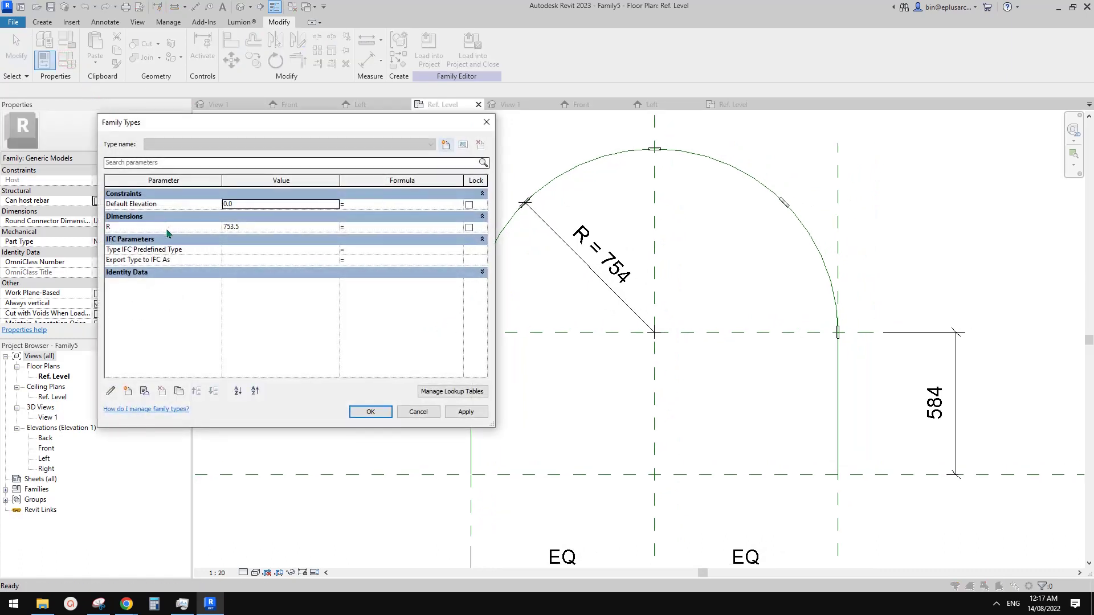
{"action": "left_click", "coordinate": [487, 122]}
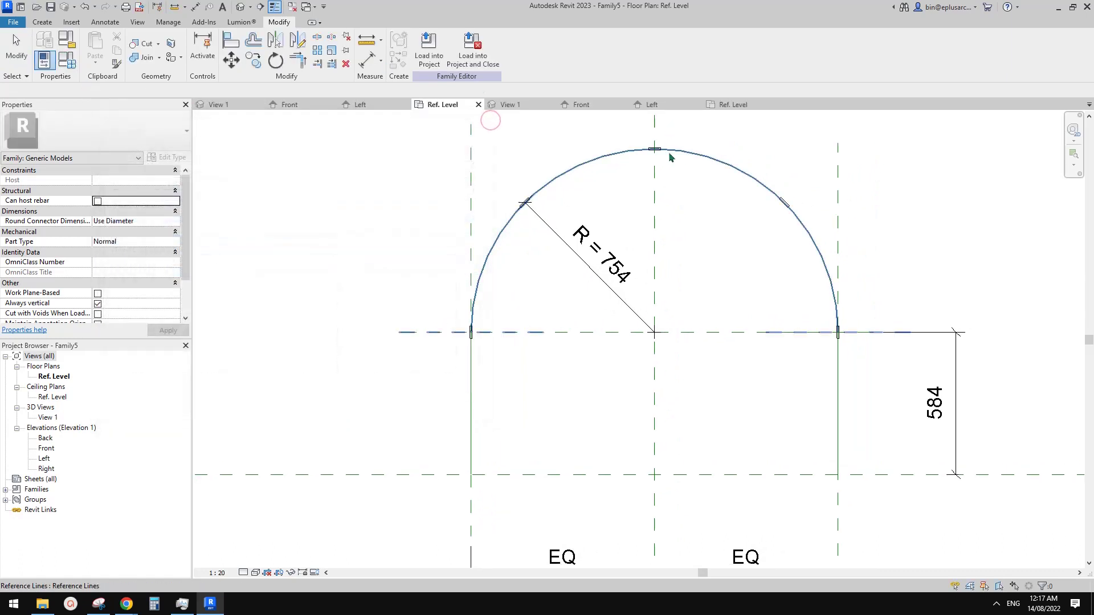
Select the radial array of bars and label its count with a new type parameter named No
{"action": "middle_click_drag", "start_coordinate": [797, 210], "coordinate": [774, 220]}
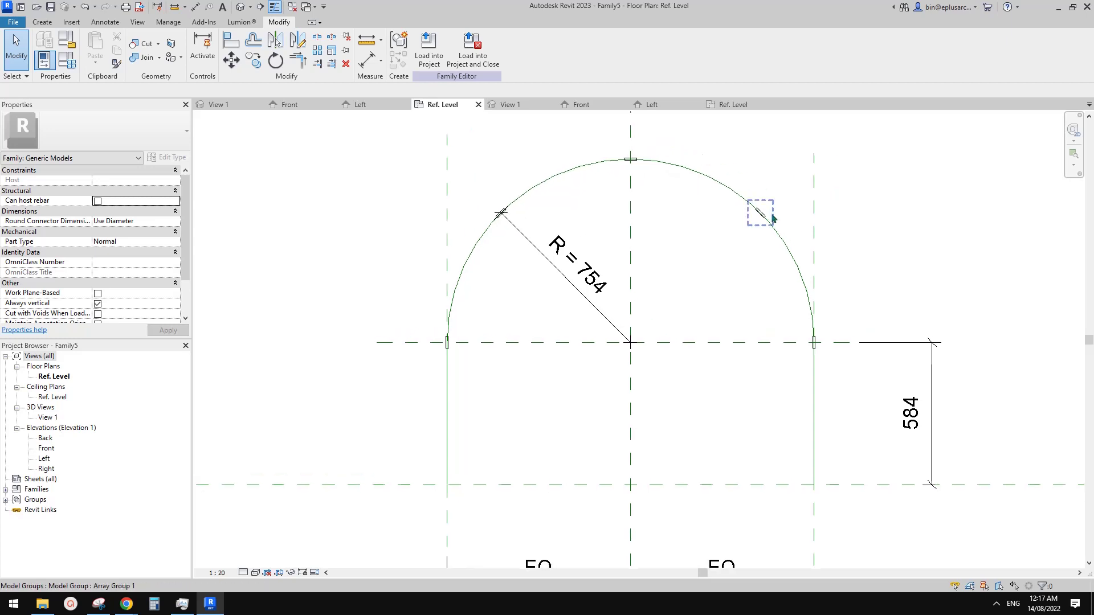
{"action": "left_click", "coordinate": [766, 218]}
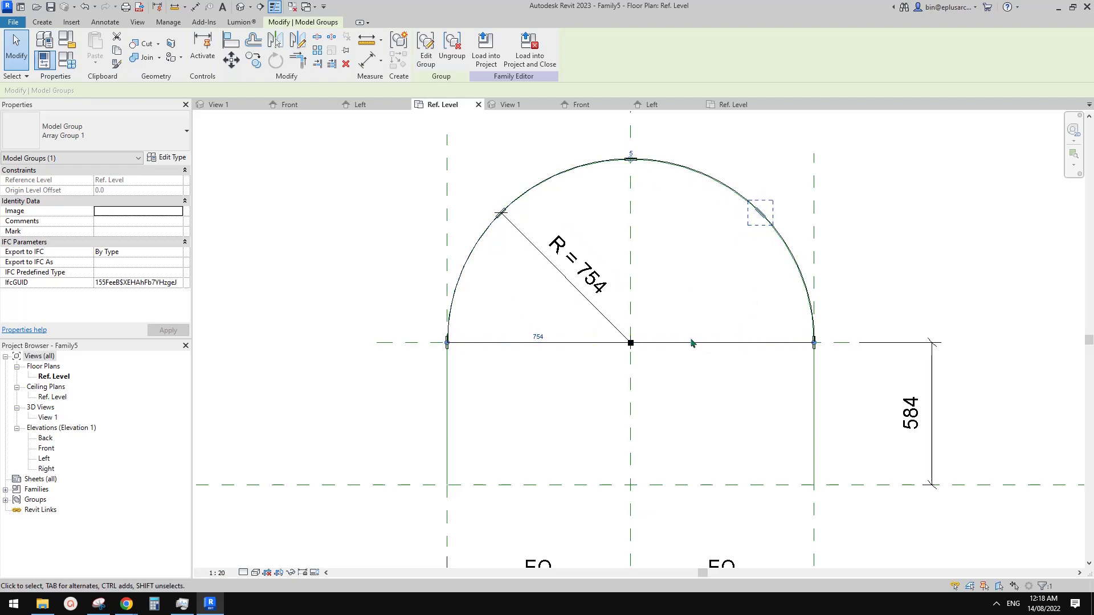
{"action": "scroll", "coordinate": [769, 205], "scroll_direction": "up", "scroll_amount": 3}
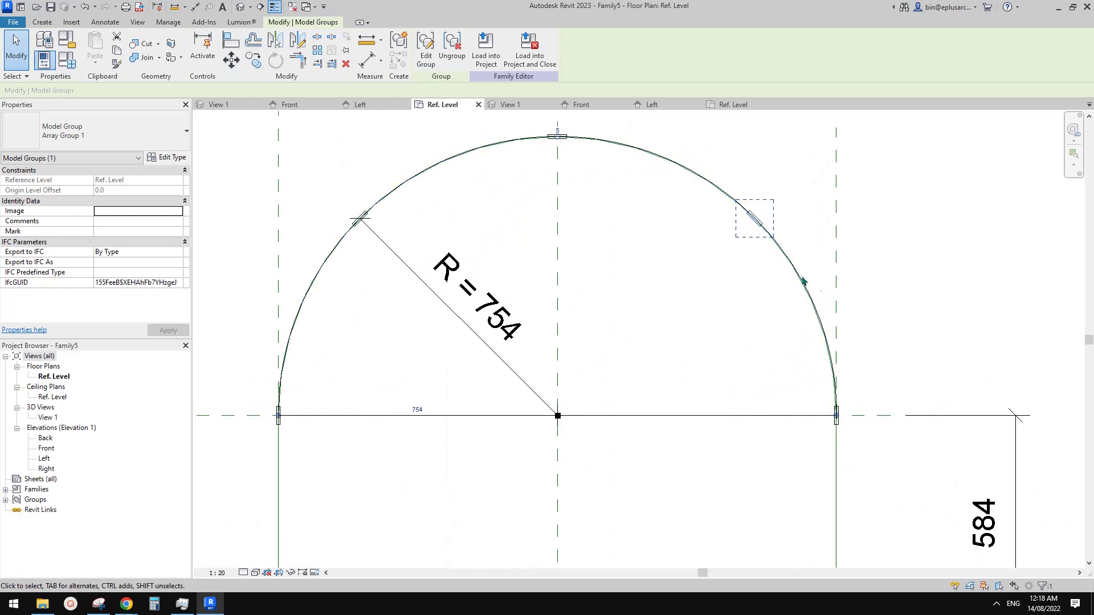
{"action": "key", "text": "Escape"}
{"action": "key", "text": "Tab"}
{"action": "key", "text": "Tab"}
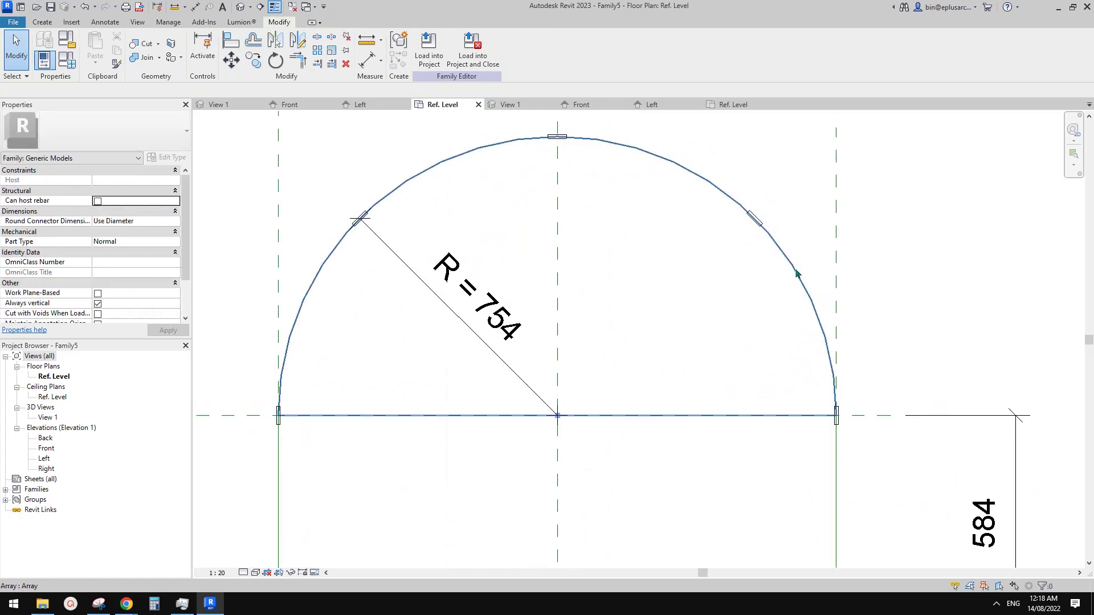
{"action": "left_click", "coordinate": [797, 274]}
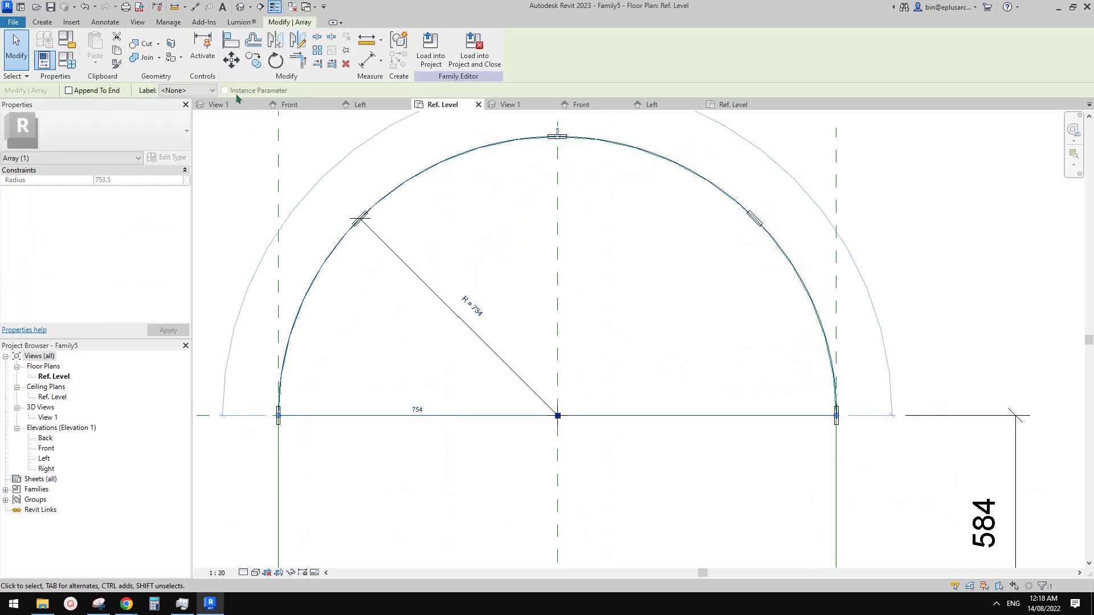
{"action": "left_click", "coordinate": [196, 92]}
{"action": "left_click", "coordinate": [192, 113]}
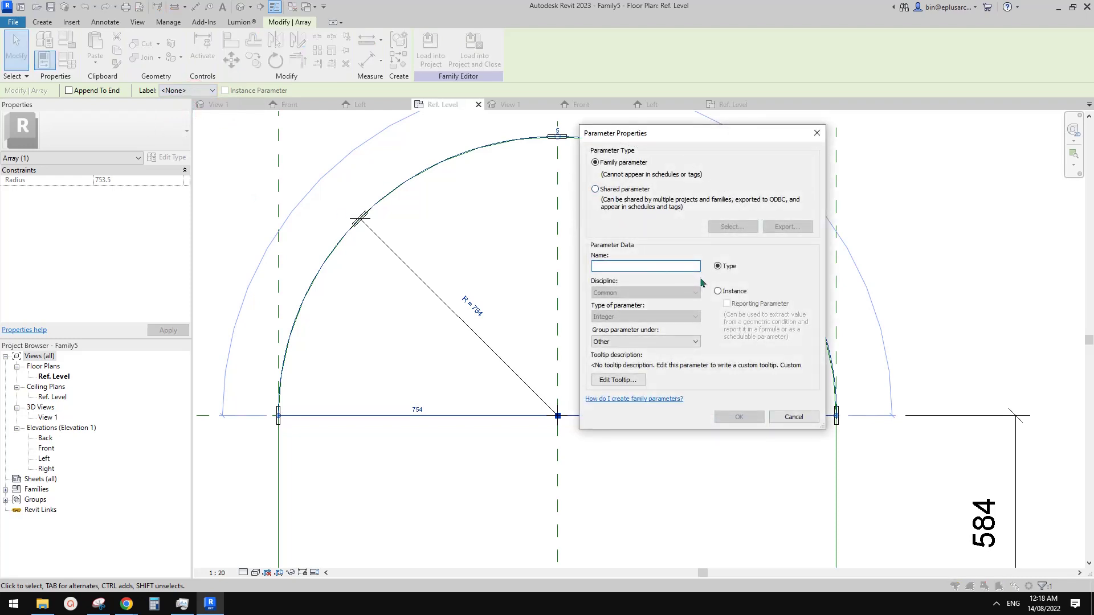
{"action": "type", "text": "n"}
{"action": "key", "text": "BackSpace"}
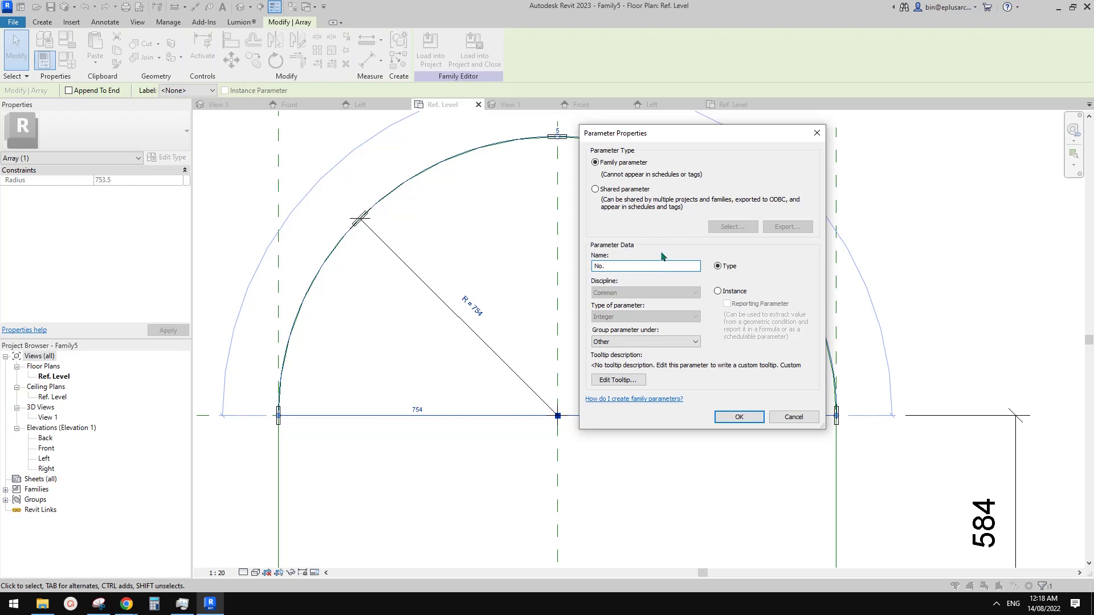
{"action": "left_click", "coordinate": [740, 420]}
With Family Types open at the No. formula, box the π x R / 300 + 1 formula on the annotated snip and move the snip away
{"action": "scroll", "coordinate": [667, 320], "scroll_direction": "down", "scroll_amount": 2}
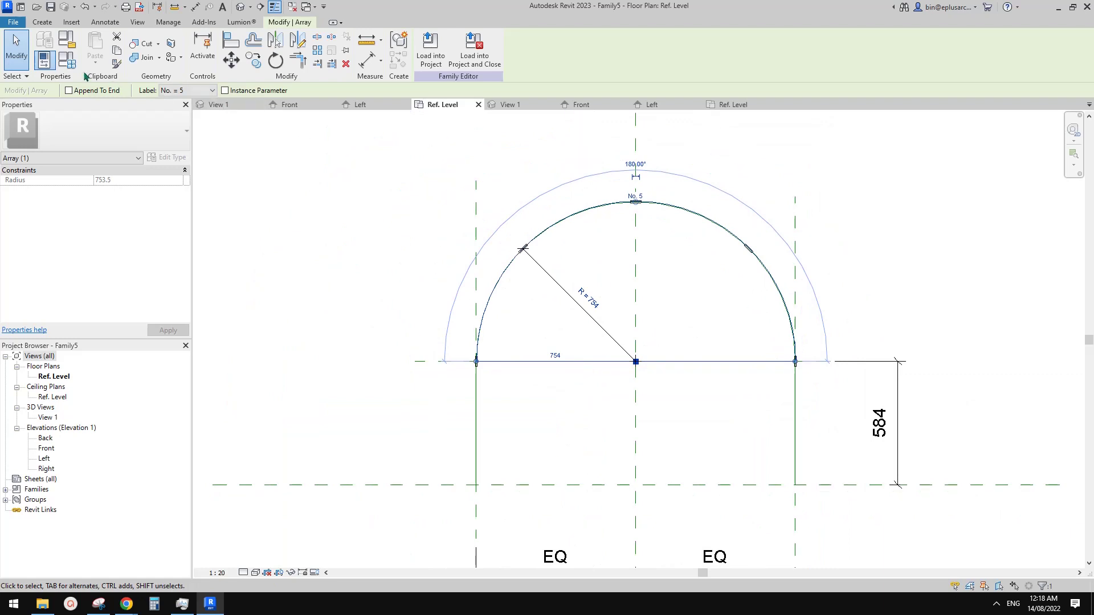
{"action": "left_click", "coordinate": [67, 60]}
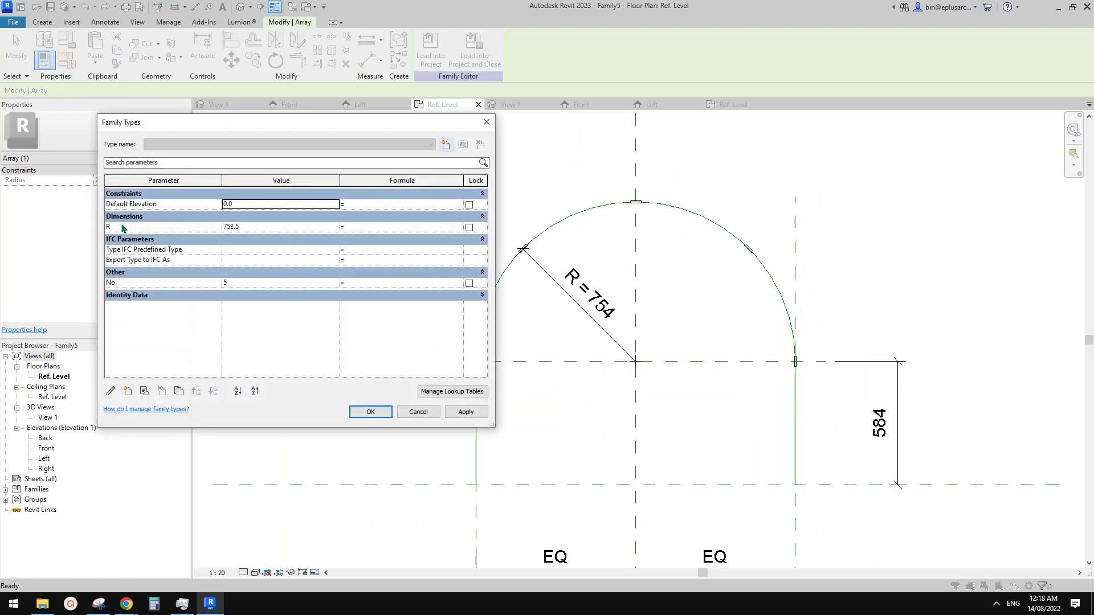
{"action": "left_click", "coordinate": [375, 284]}
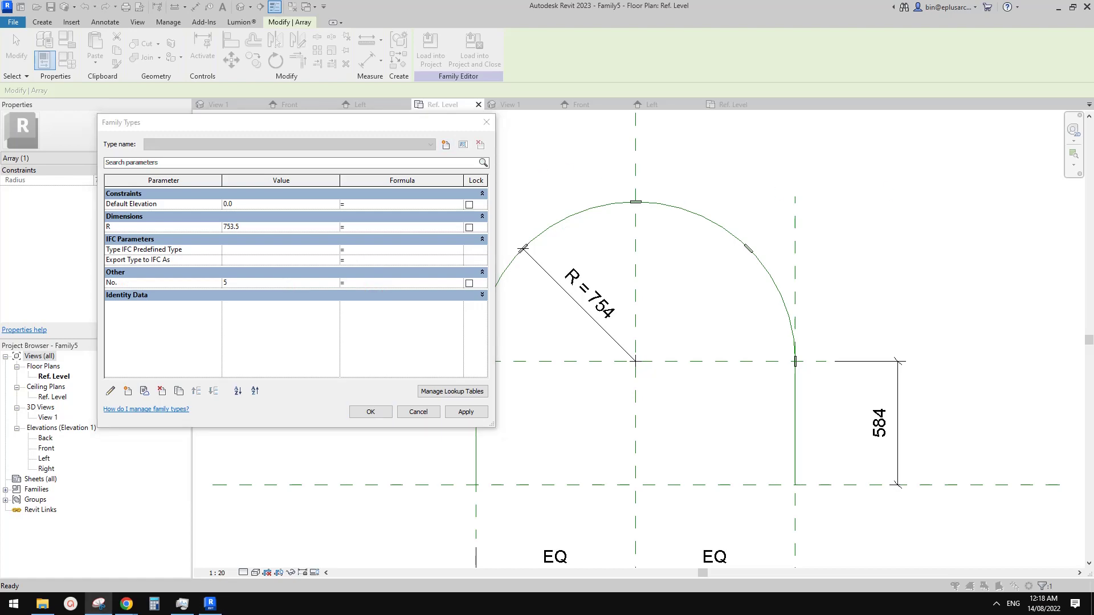
{"action": "mouse_move", "coordinate": [1093, 128]}
{"action": "left_mouse_down"}
{"action": "mouse_move", "coordinate": [464, 144]}
{"action": "mouse_move", "coordinate": [485, 129]}
{"action": "left_mouse_up"}
{"action": "mouse_move", "coordinate": [742, 271]}
{"action": "left_mouse_down"}
{"action": "mouse_move", "coordinate": [747, 341]}
{"action": "mouse_move", "coordinate": [790, 406]}
{"action": "mouse_move", "coordinate": [894, 372]}
{"action": "mouse_move", "coordinate": [753, 266]}
{"action": "left_mouse_up"}
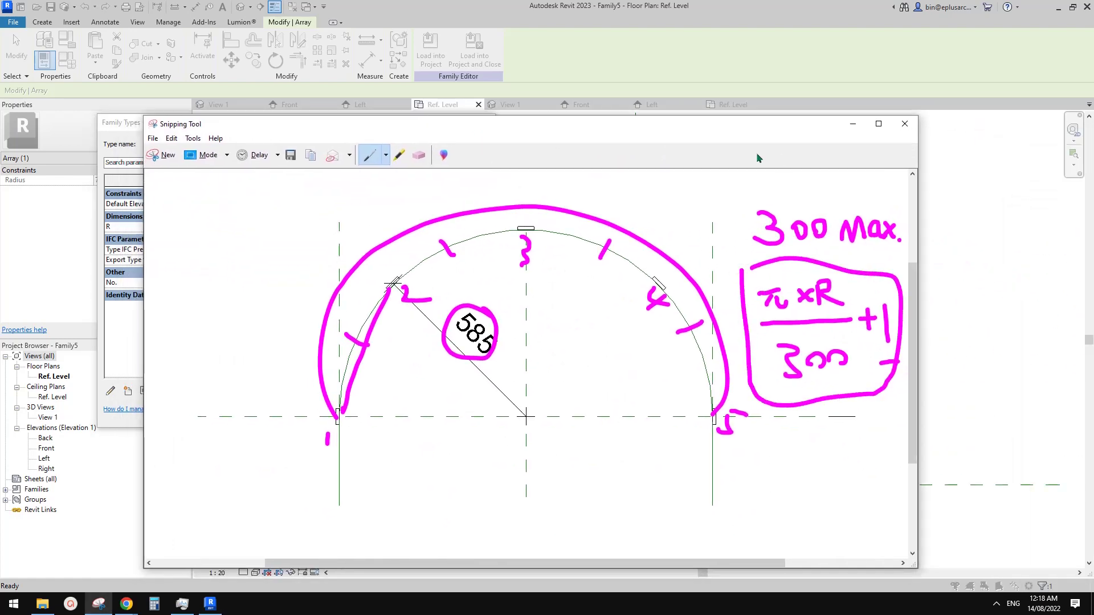
{"action": "left_click_drag", "start_coordinate": [516, 134], "coordinate": [1093, 132]}
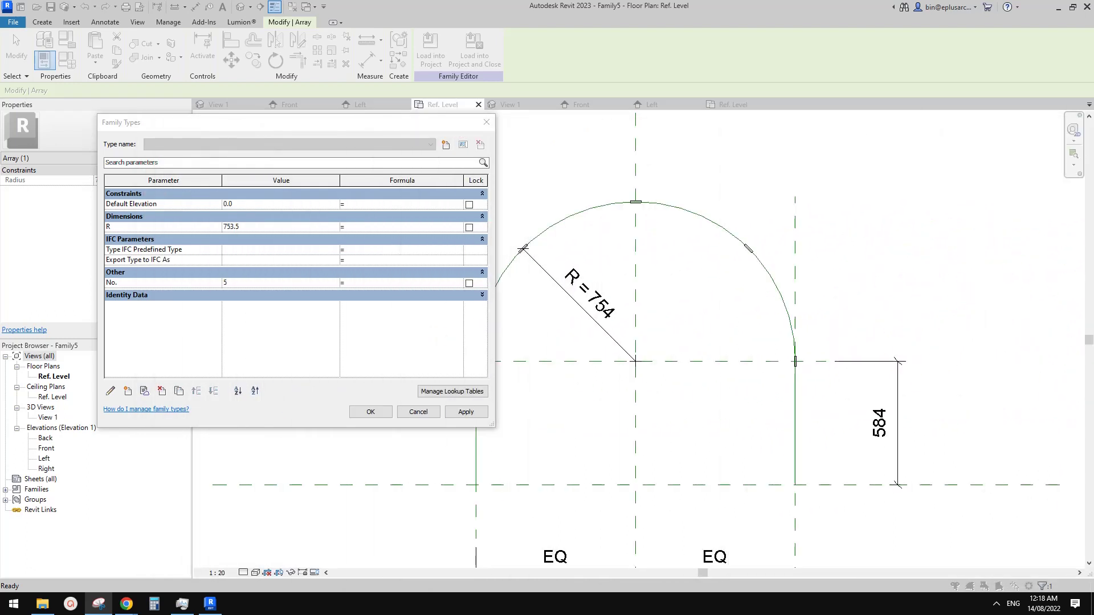
Add a length family parameter named gap as an instance parameter under Dimensions
{"action": "left_click", "coordinate": [128, 391]}
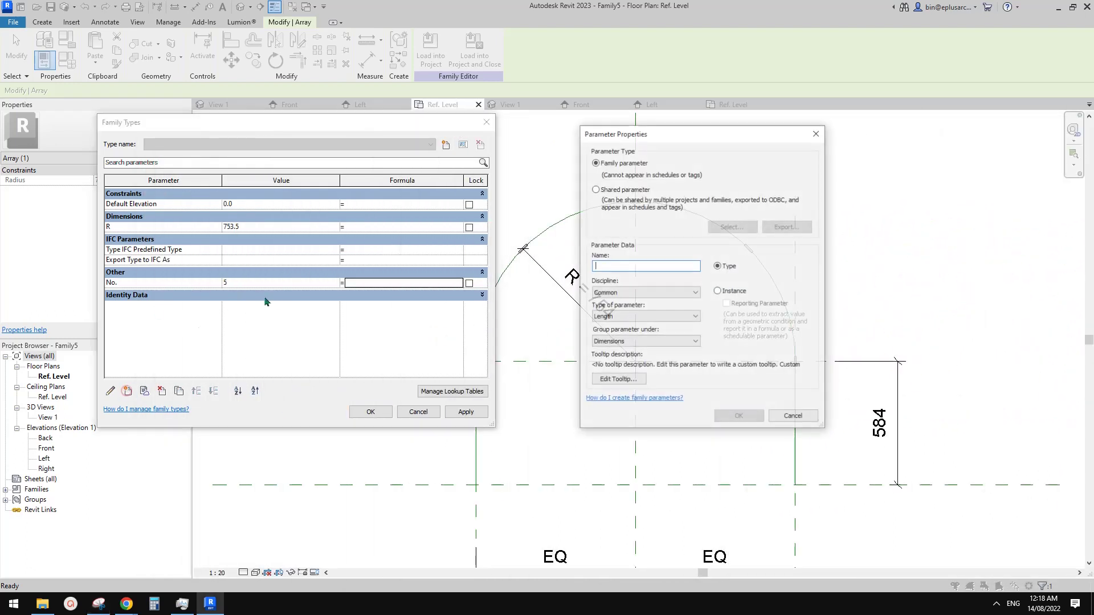
{"action": "left_click", "coordinate": [633, 272]}
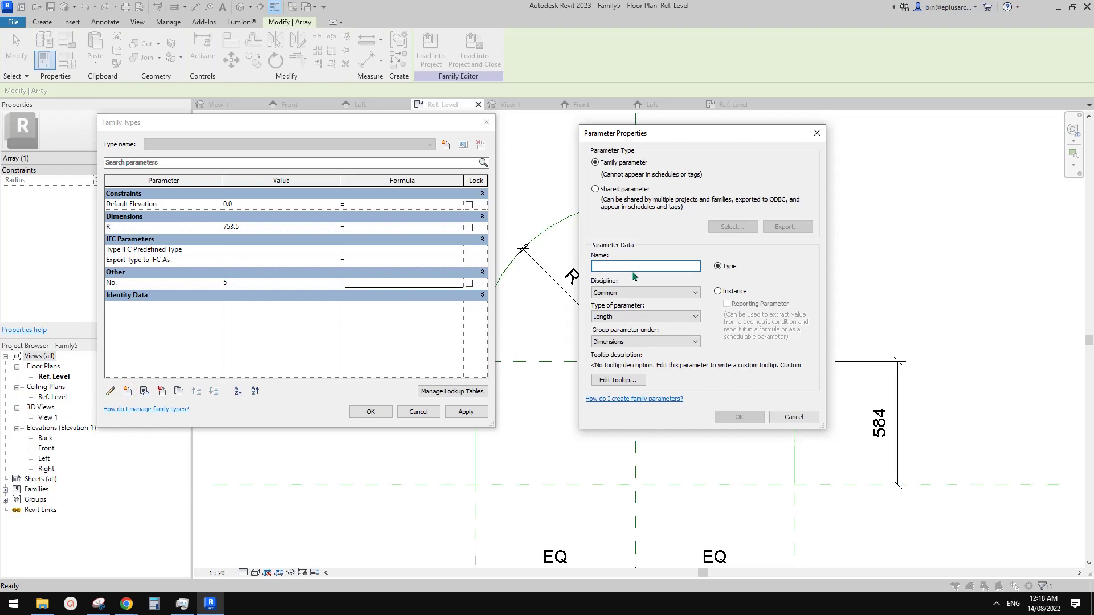
{"action": "type", "text": "n"}
{"action": "key", "text": "BackSpace"}
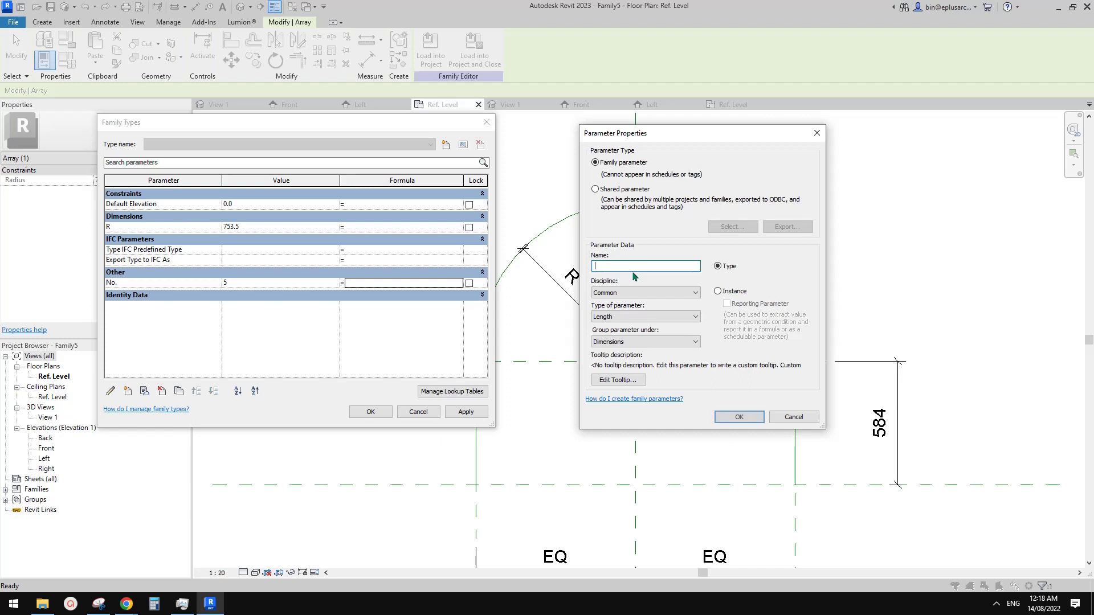
{"action": "type", "text": "s"}
{"action": "key", "text": "BackSpace"}
{"action": "type", "text": "gap"}
{"action": "left_click", "coordinate": [751, 415]}
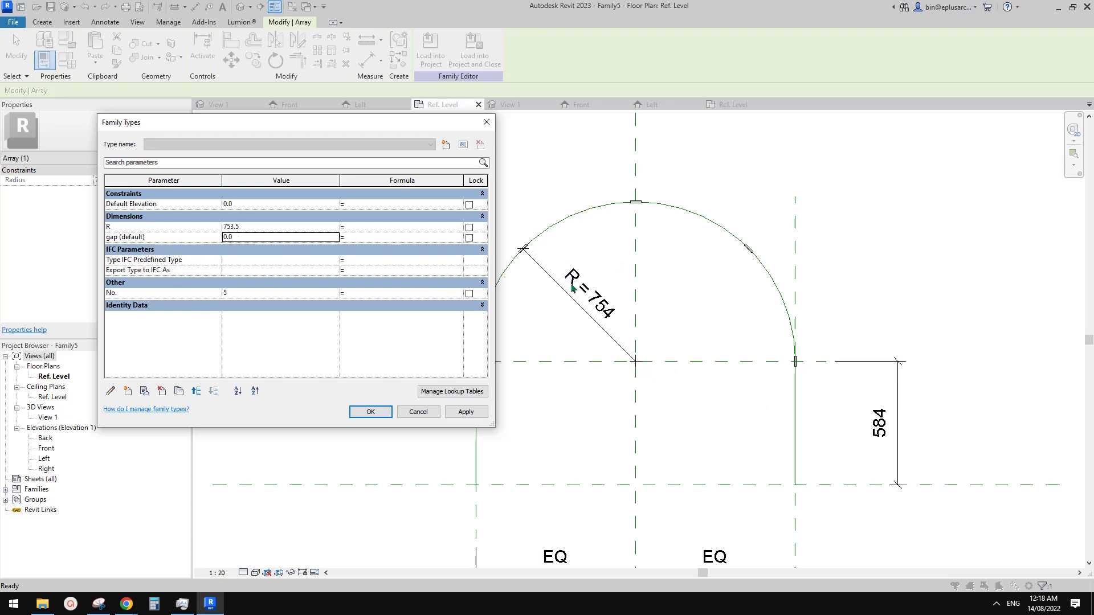
Change the R and No. parameters from type to instance parameters
{"action": "left_click", "coordinate": [142, 228]}
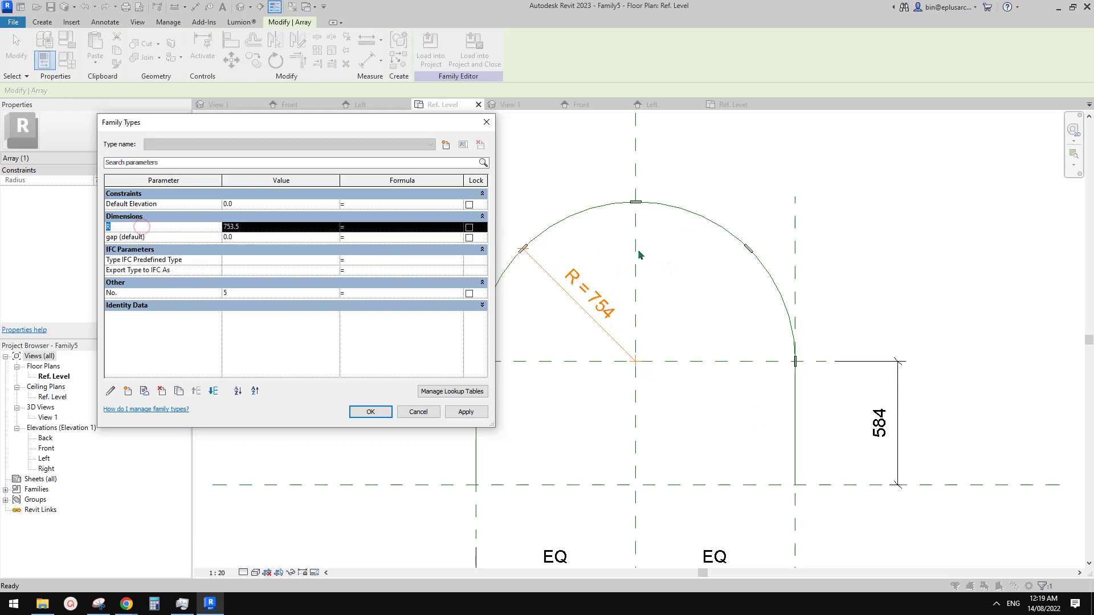
{"action": "left_click", "coordinate": [110, 391]}
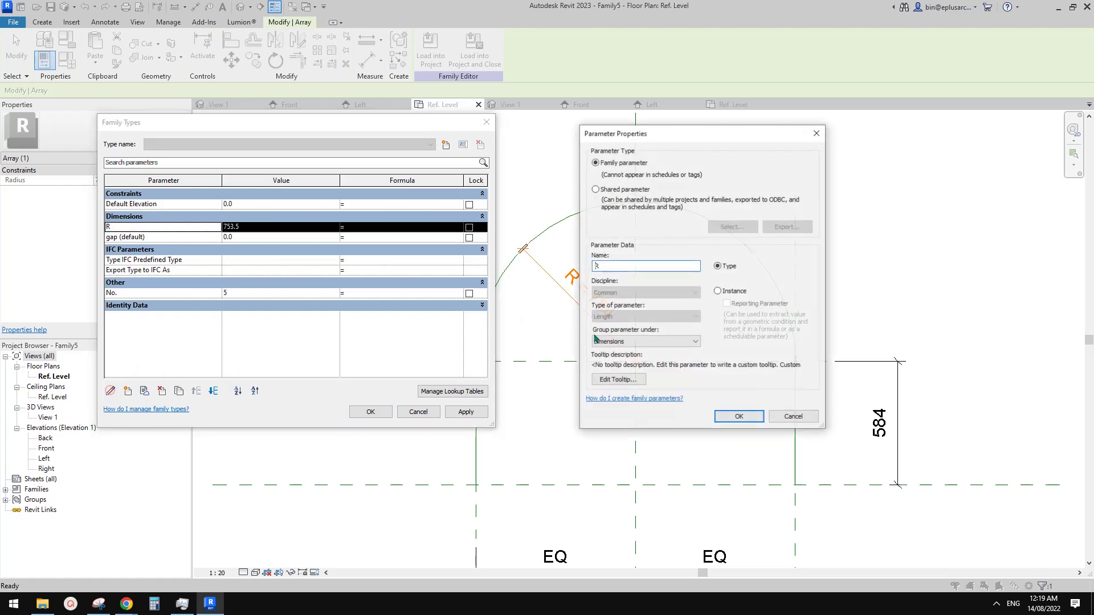
{"action": "left_click", "coordinate": [716, 290]}
{"action": "left_click", "coordinate": [748, 414]}
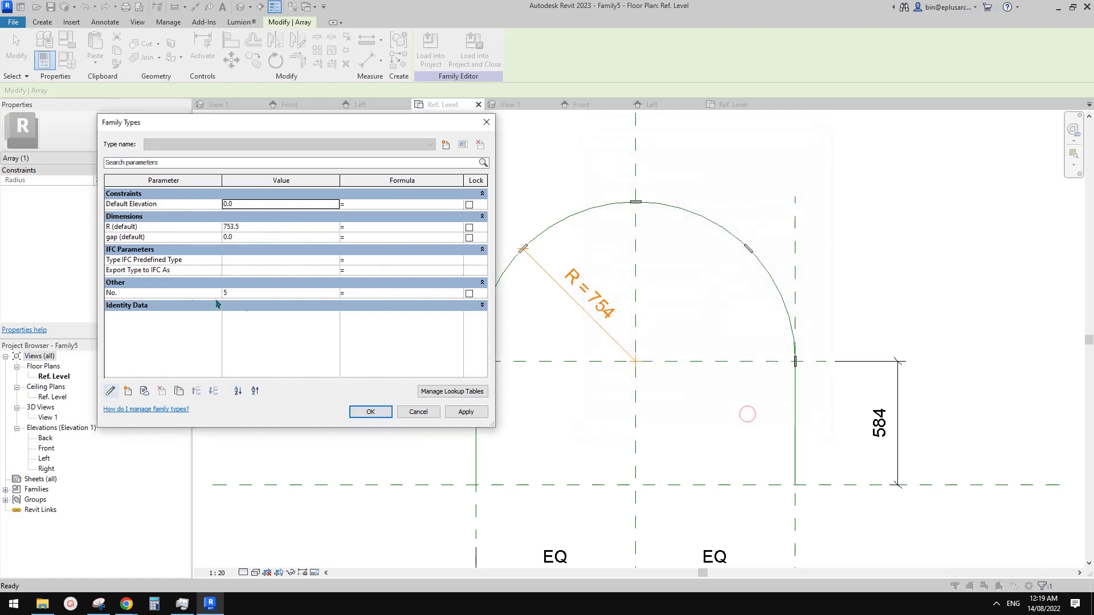
{"action": "left_click", "coordinate": [138, 293]}
{"action": "left_click", "coordinate": [110, 391]}
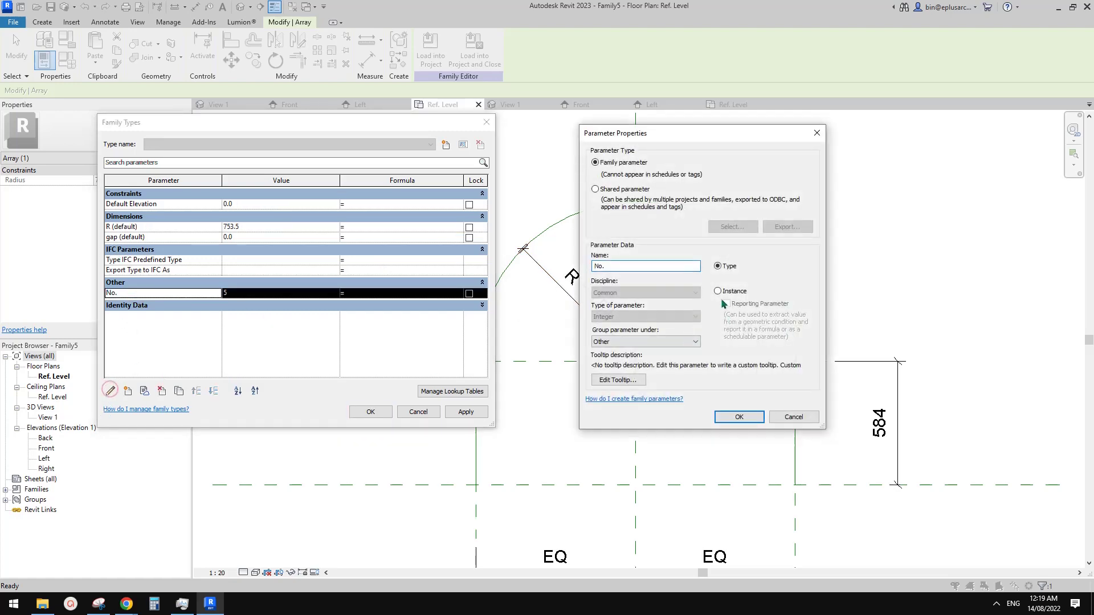
{"action": "left_click", "coordinate": [717, 291]}
{"action": "left_click", "coordinate": [742, 415]}
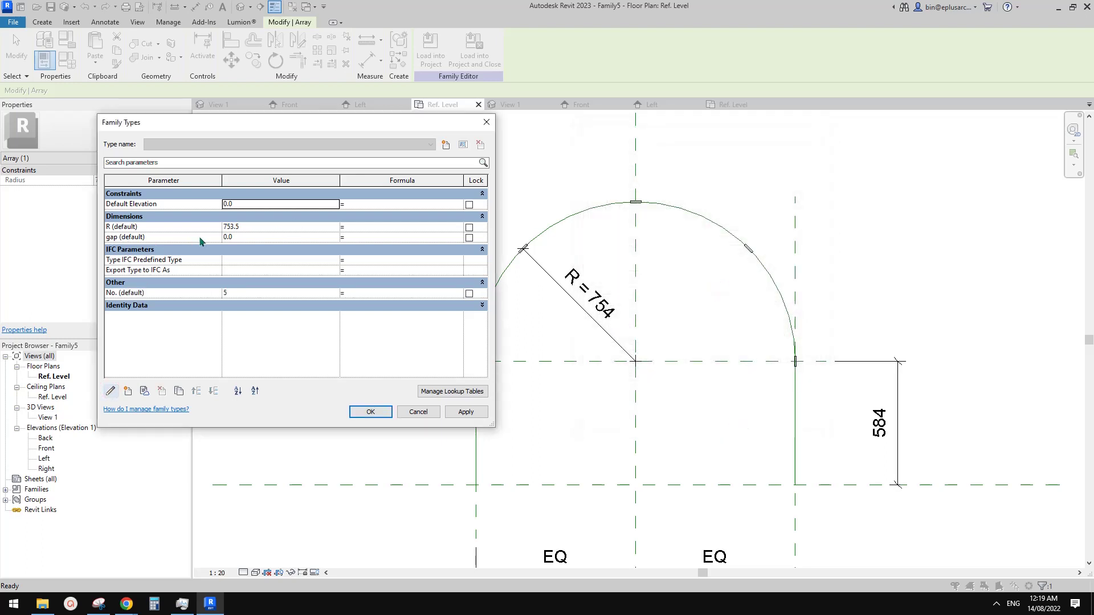
Set gap to 300 and give No. the formula pi()*R/gap+1, applying both to the family
{"action": "left_click", "coordinate": [251, 237]}
{"action": "type", "text": "30"}
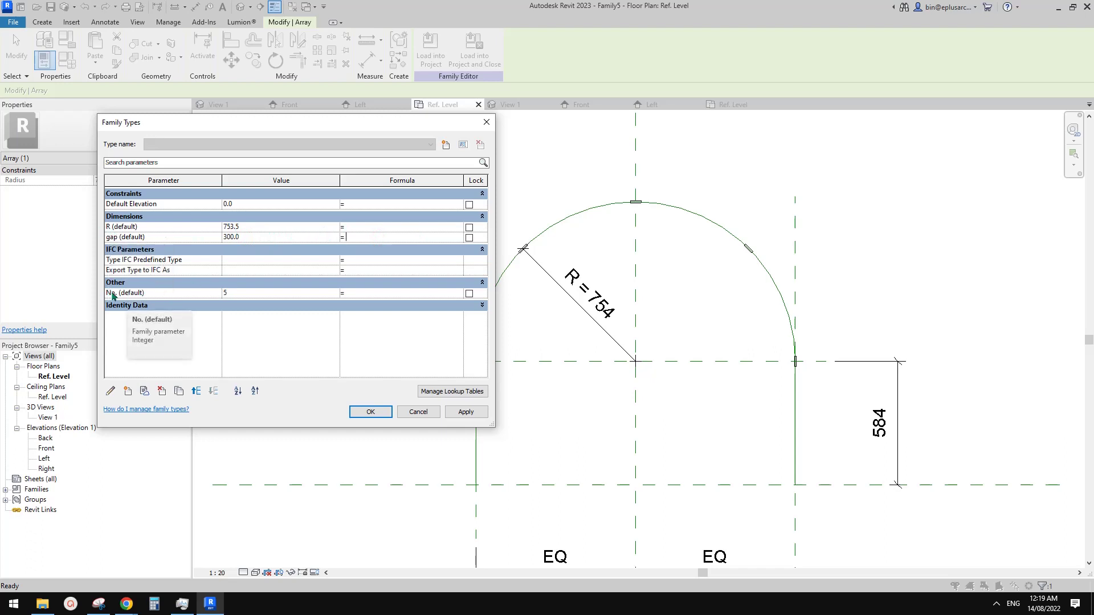
{"action": "left_click", "coordinate": [363, 293]}
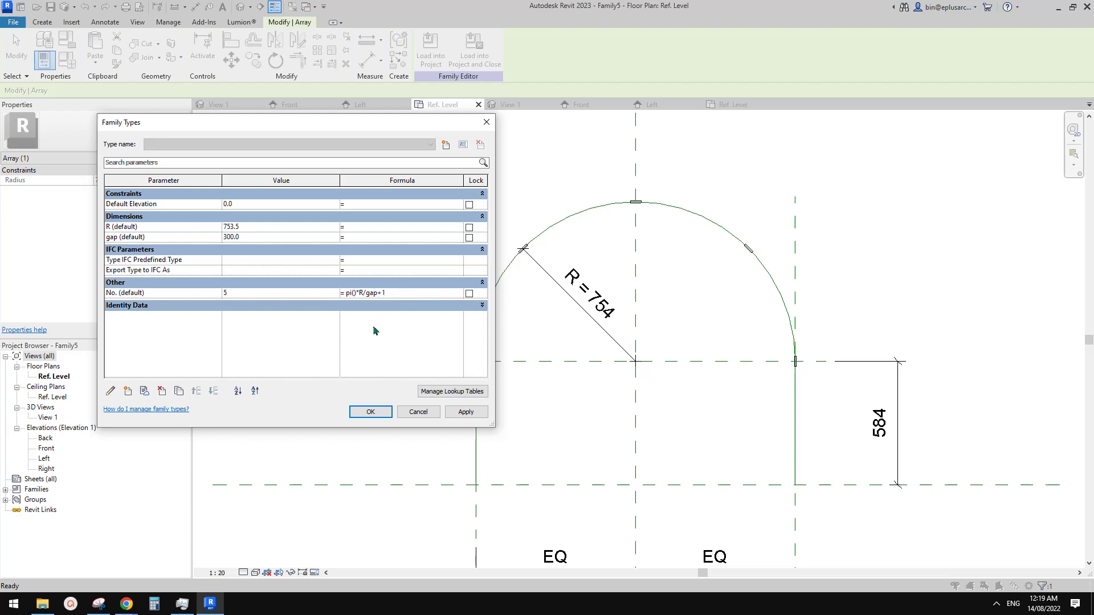
{"action": "left_click", "coordinate": [464, 411]}
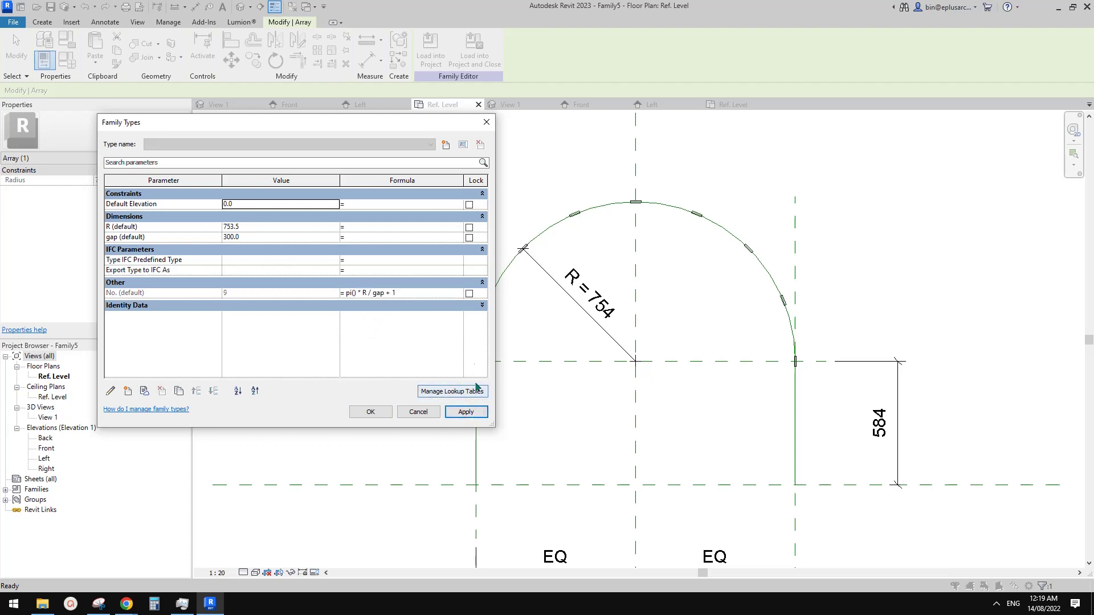
{"action": "left_click", "coordinate": [375, 413]}
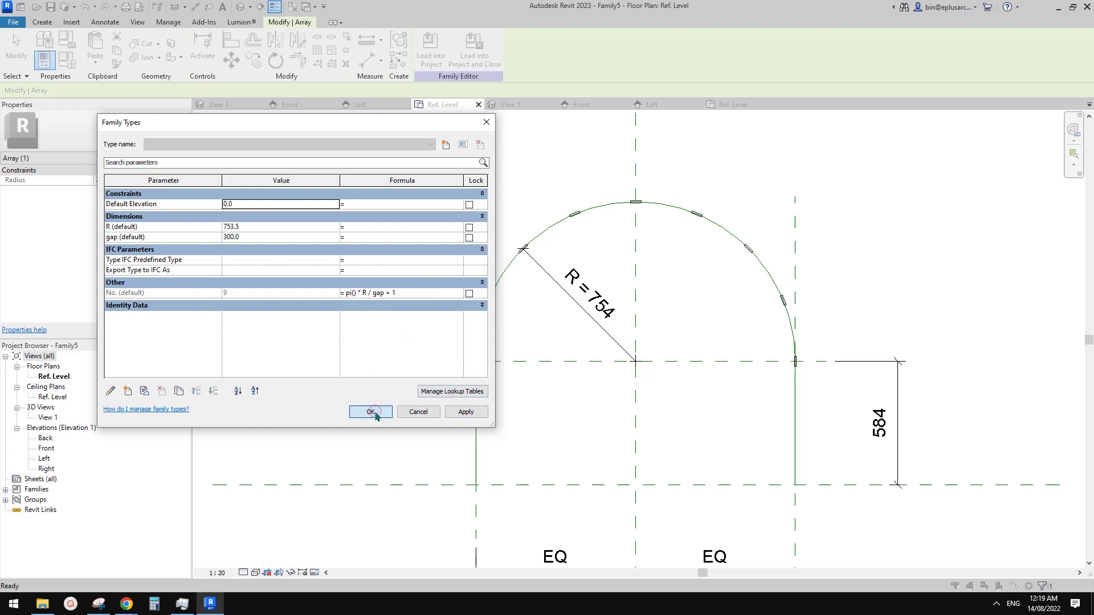
{"action": "mouse_move", "coordinate": [513, 324]}
{"action": "middle_mouse_down"}
{"action": "mouse_move", "coordinate": [508, 337]}
{"action": "mouse_move", "coordinate": [522, 331]}
{"action": "middle_mouse_up"}
{"action": "scroll", "coordinate": [513, 326], "scroll_direction": "up", "scroll_amount": 1}
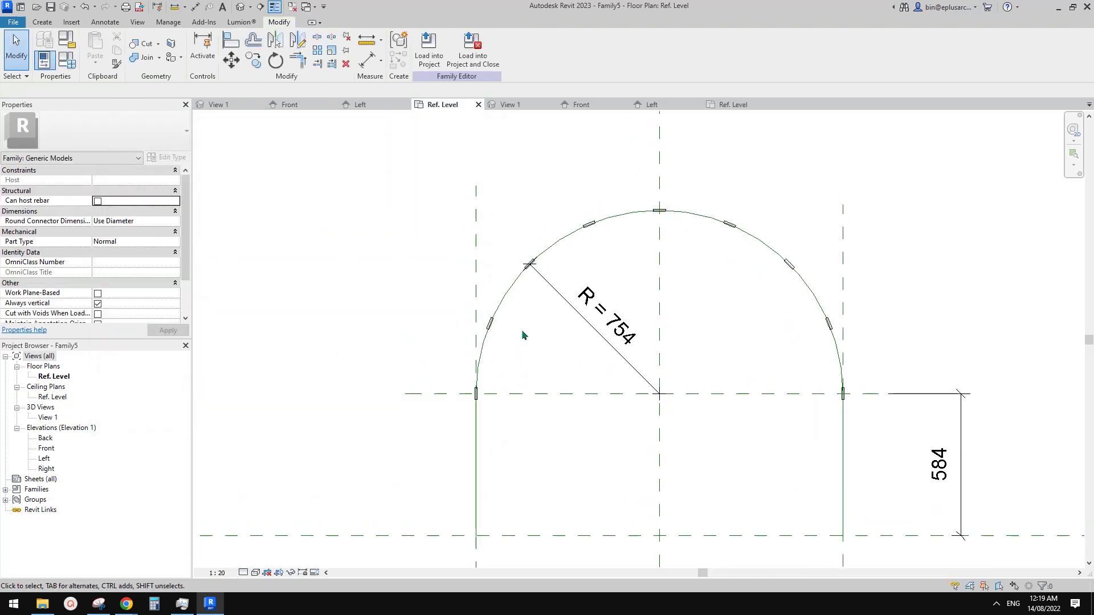
Review the R, gap and No. parameters in Family Types, leaving the values unchanged
{"action": "left_click", "coordinate": [67, 59]}
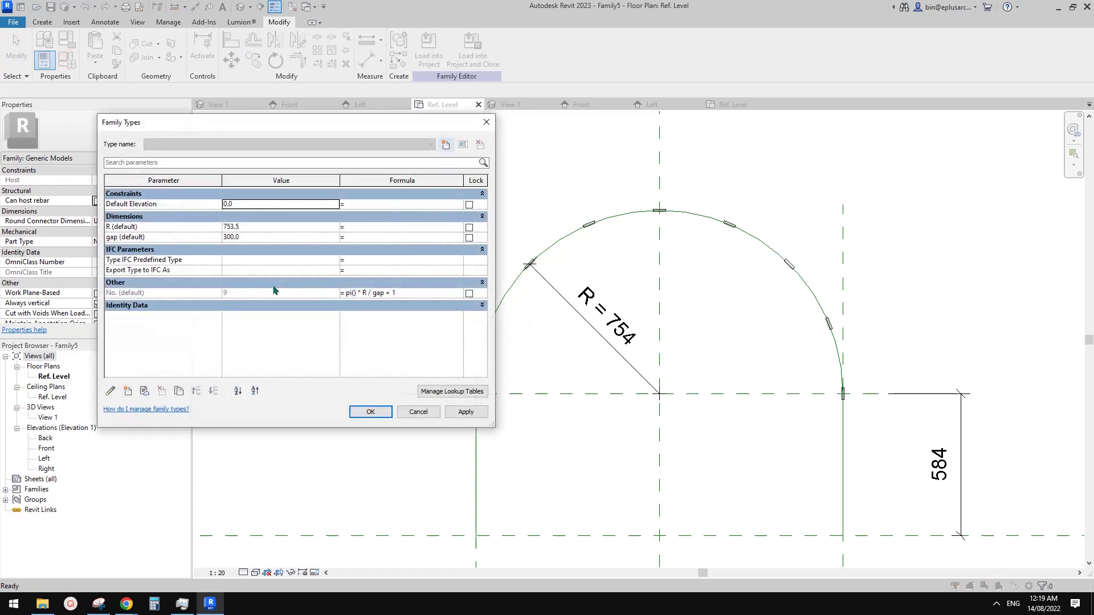
{"action": "key", "text": "Escape"}
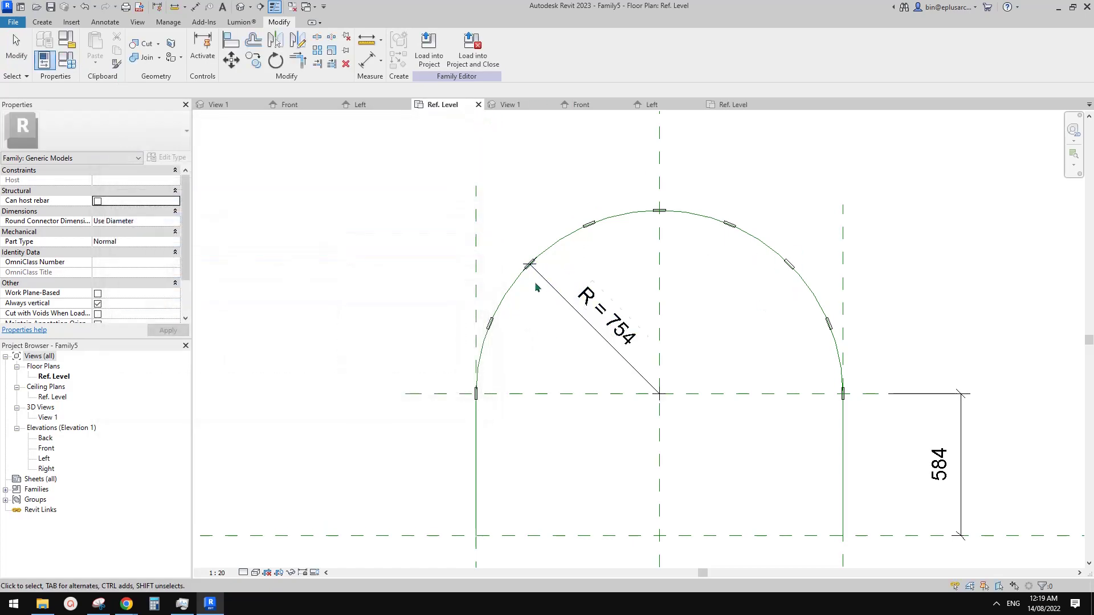
{"action": "scroll", "coordinate": [522, 305], "scroll_direction": "up", "scroll_amount": 3}
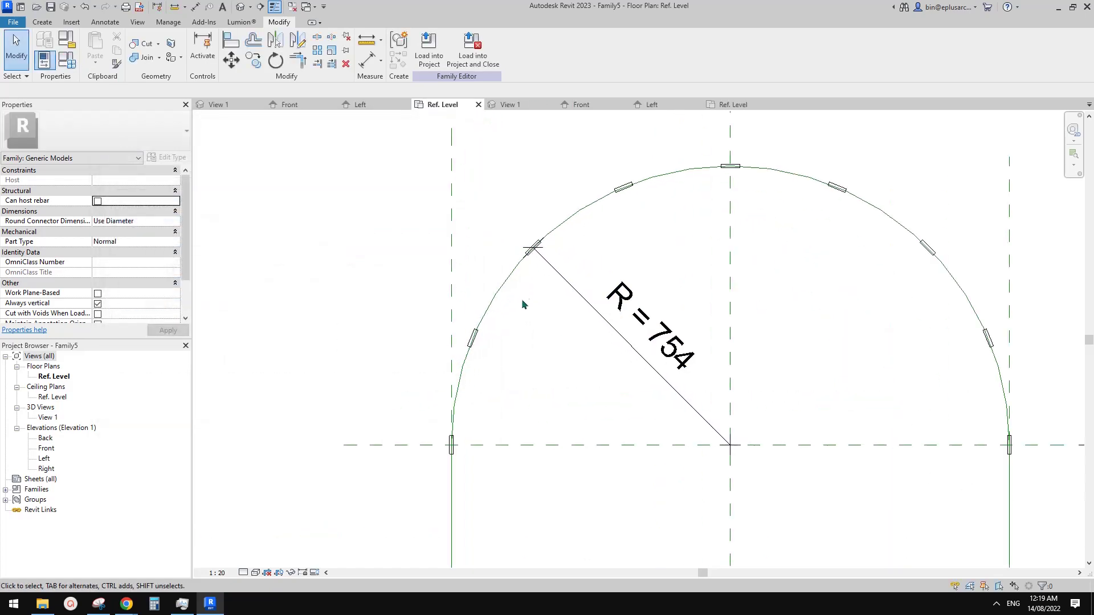
{"action": "middle_click_drag", "start_coordinate": [546, 302], "coordinate": [576, 308]}
{"action": "left_click", "coordinate": [43, 22]}
{"action": "middle_click_drag", "start_coordinate": [449, 175], "coordinate": [420, 175]}
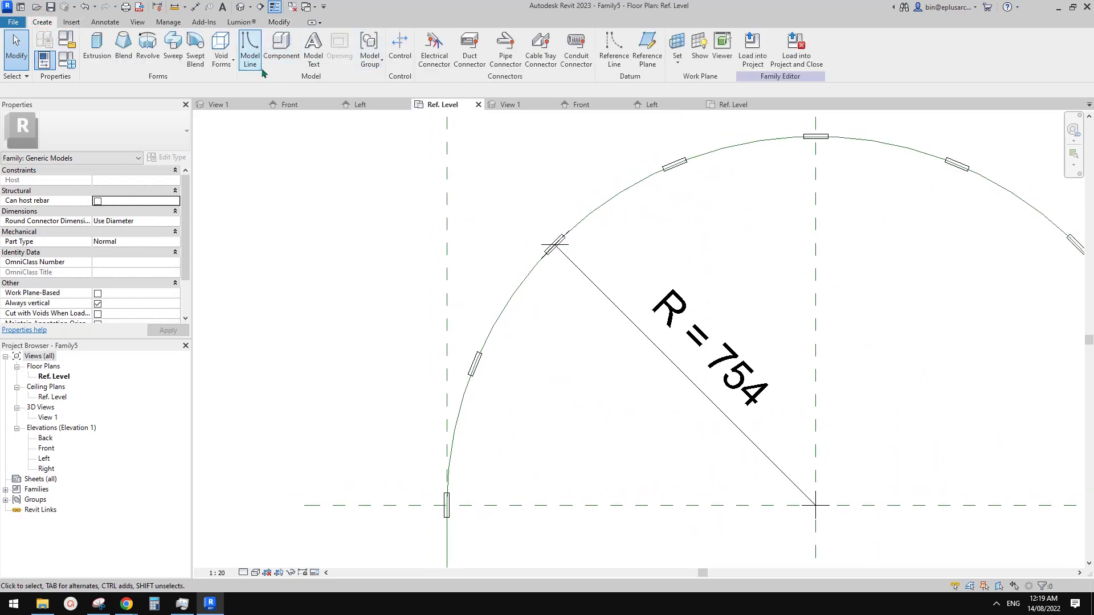
{"action": "middle_click_drag", "start_coordinate": [492, 183], "coordinate": [495, 192]}
Add an aligned dimension between the facing corners of two neighbouring flat bars on the arc's left side, placed outside the arc
{"action": "key", "text": "d"}
{"action": "key", "text": "i"}
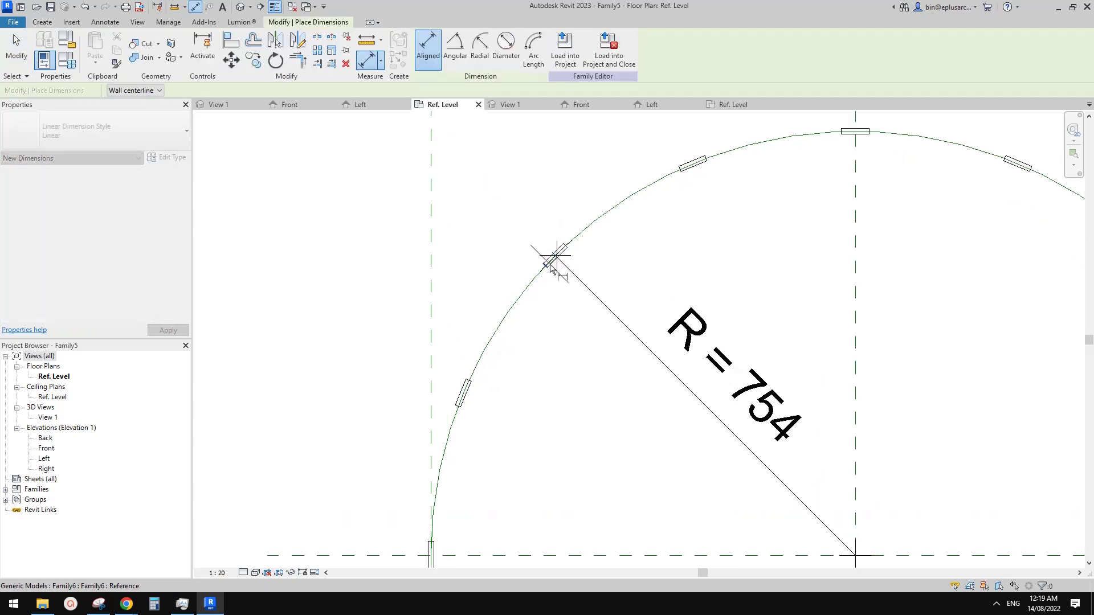
{"action": "scroll", "coordinate": [552, 268], "scroll_direction": "up", "scroll_amount": 3}
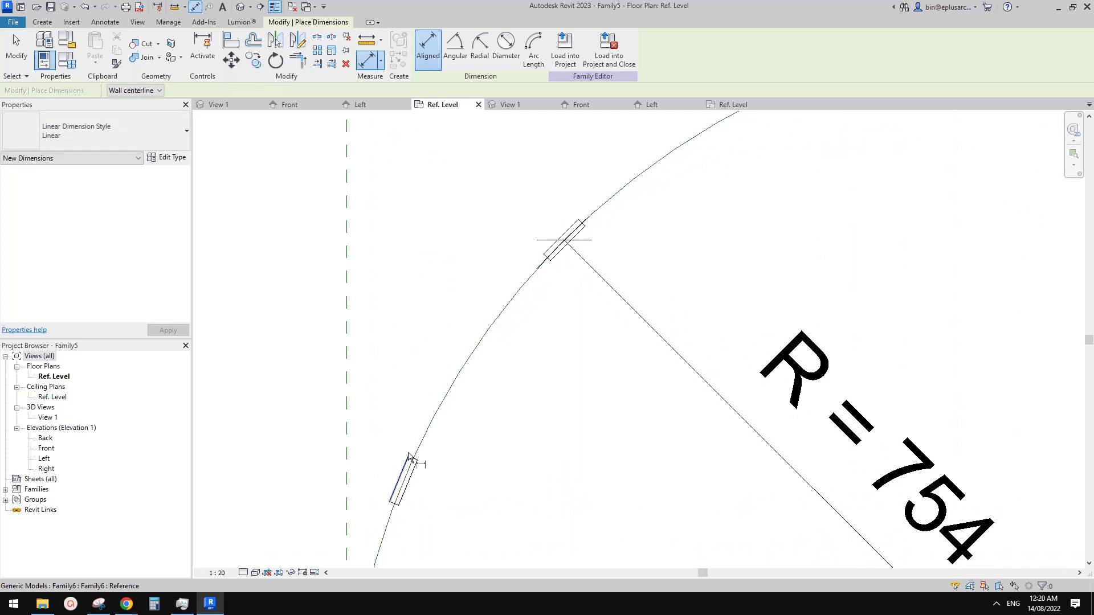
{"action": "scroll", "coordinate": [471, 368], "scroll_direction": "down", "scroll_amount": 1}
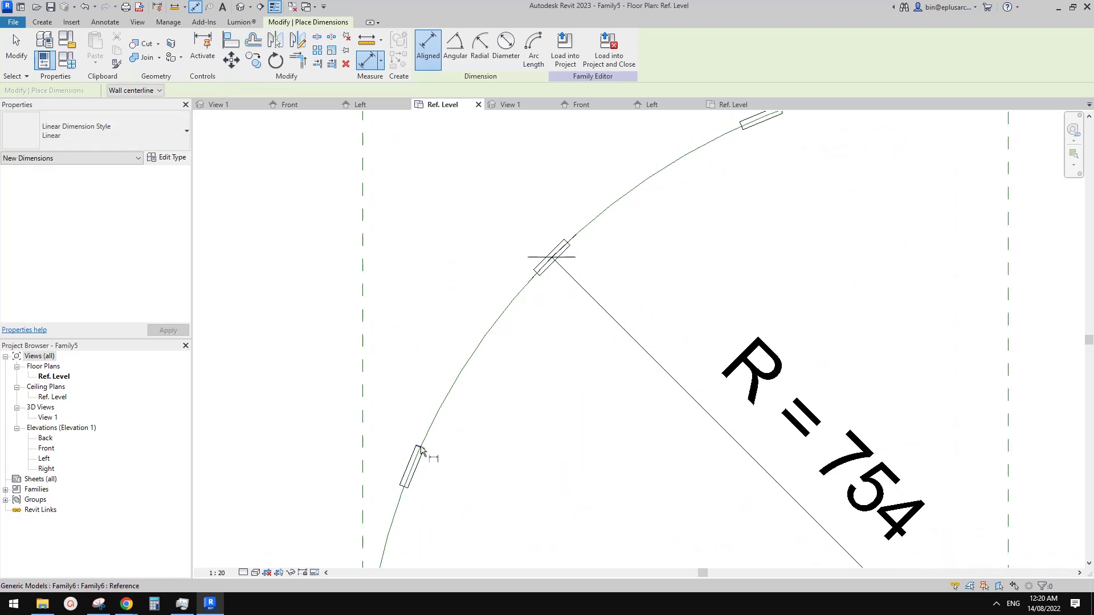
{"action": "middle_click_drag", "start_coordinate": [420, 448], "coordinate": [462, 385]}
{"action": "scroll", "coordinate": [582, 212], "scroll_direction": "up", "scroll_amount": 4}
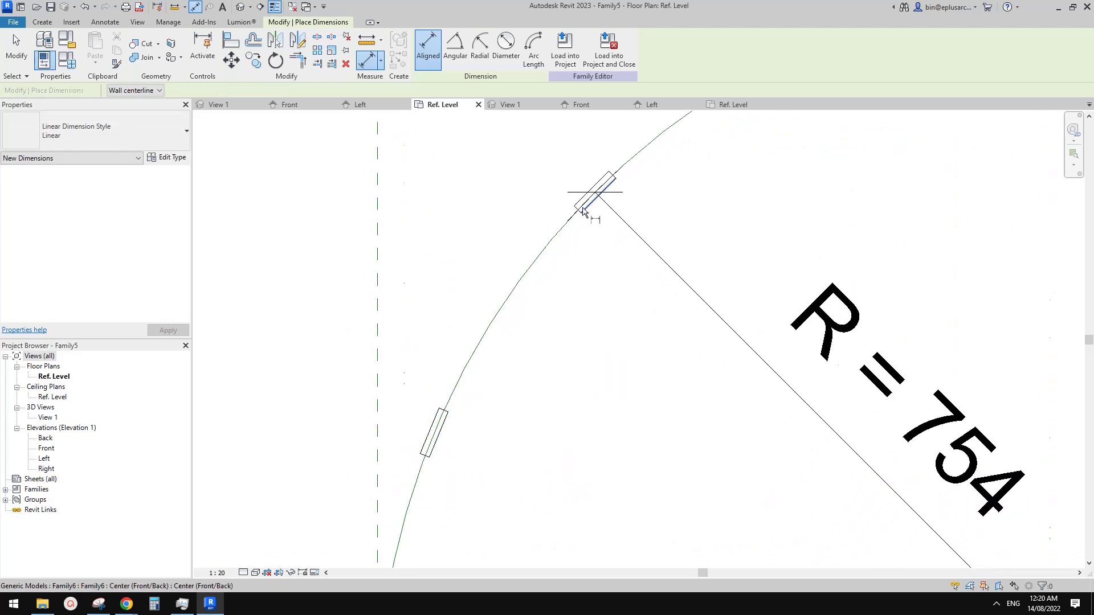
{"action": "scroll", "coordinate": [575, 213], "scroll_direction": "up", "scroll_amount": 1}
{"action": "left_click", "coordinate": [577, 211]}
{"action": "scroll", "coordinate": [515, 273], "scroll_direction": "down", "scroll_amount": 3}
{"action": "middle_click_drag", "start_coordinate": [428, 418], "coordinate": [547, 291]}
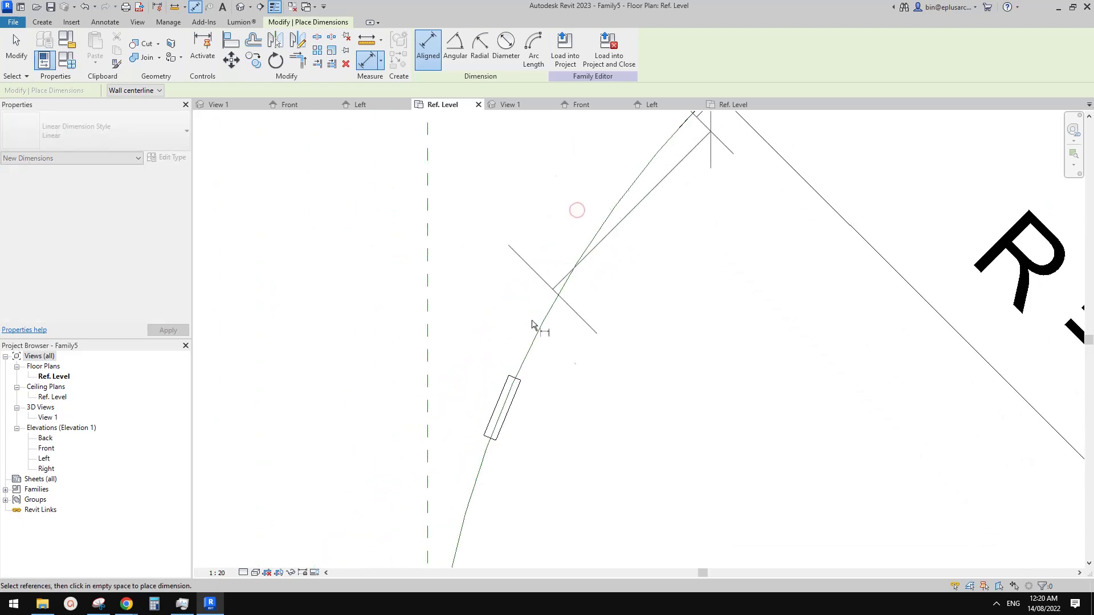
{"action": "scroll", "coordinate": [523, 377], "scroll_direction": "up", "scroll_amount": 2}
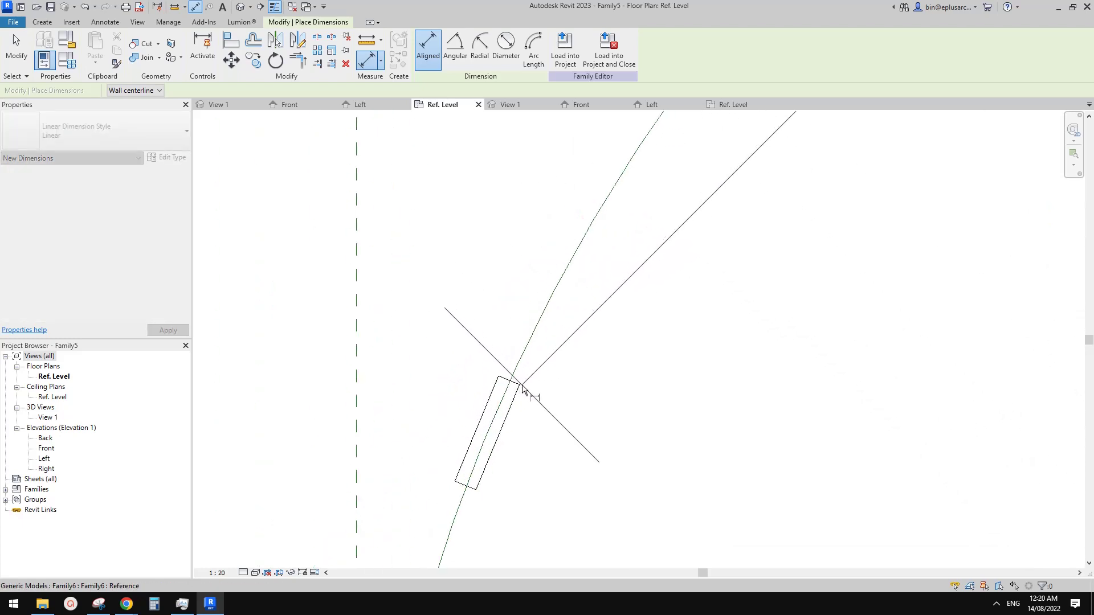
{"action": "left_click", "coordinate": [456, 484]}
{"action": "scroll", "coordinate": [501, 319], "scroll_direction": "down", "scroll_amount": 3}
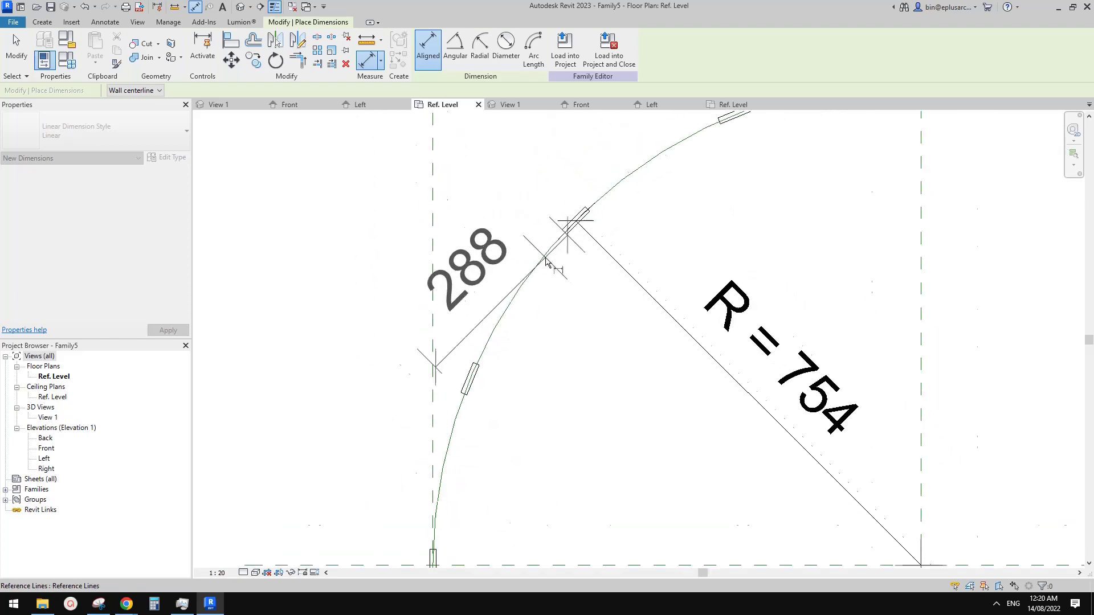
{"action": "left_click", "coordinate": [522, 223]}
{"action": "key", "text": "Escape"}
{"action": "key", "text": "Escape"}
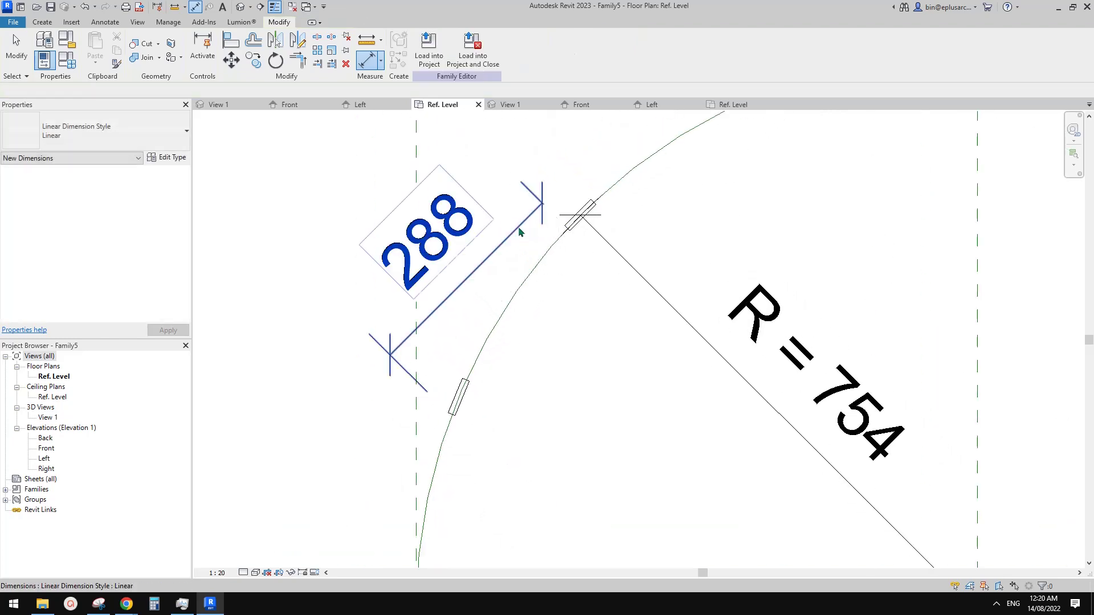
{"action": "left_click", "coordinate": [494, 207]}
{"action": "scroll", "coordinate": [490, 212], "scroll_direction": "down", "scroll_amount": 2}
{"action": "middle_click_drag", "start_coordinate": [526, 248], "coordinate": [595, 279]}
{"action": "key", "text": "Escape"}
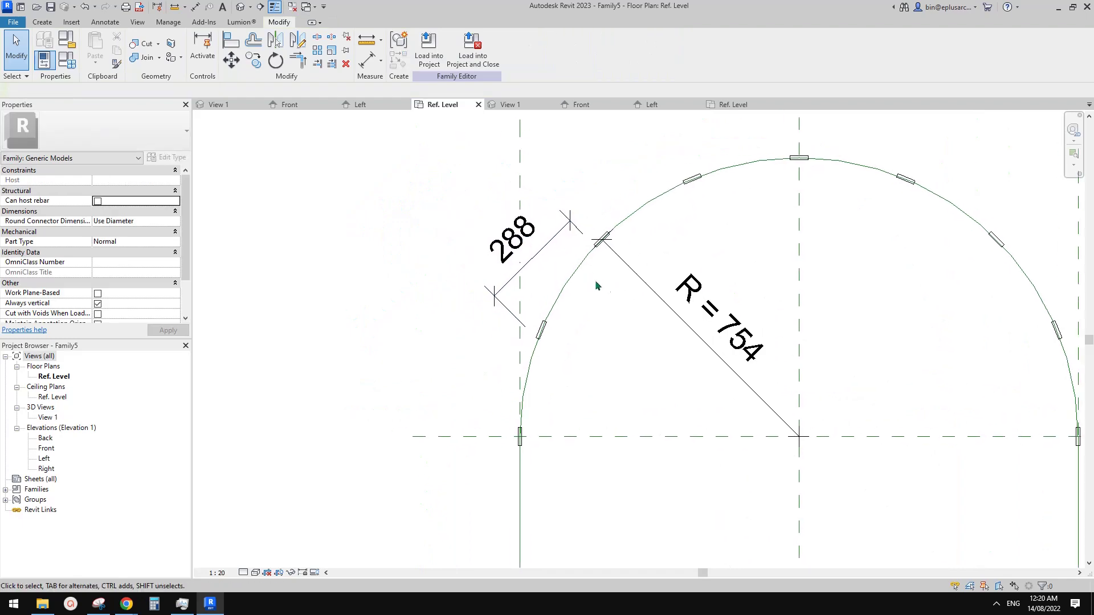
Flex the array by nudging the arc's left reference plane back and forth, ending at a radius of about 714 mm
{"action": "scroll", "coordinate": [461, 249], "scroll_direction": "down", "scroll_amount": 2}
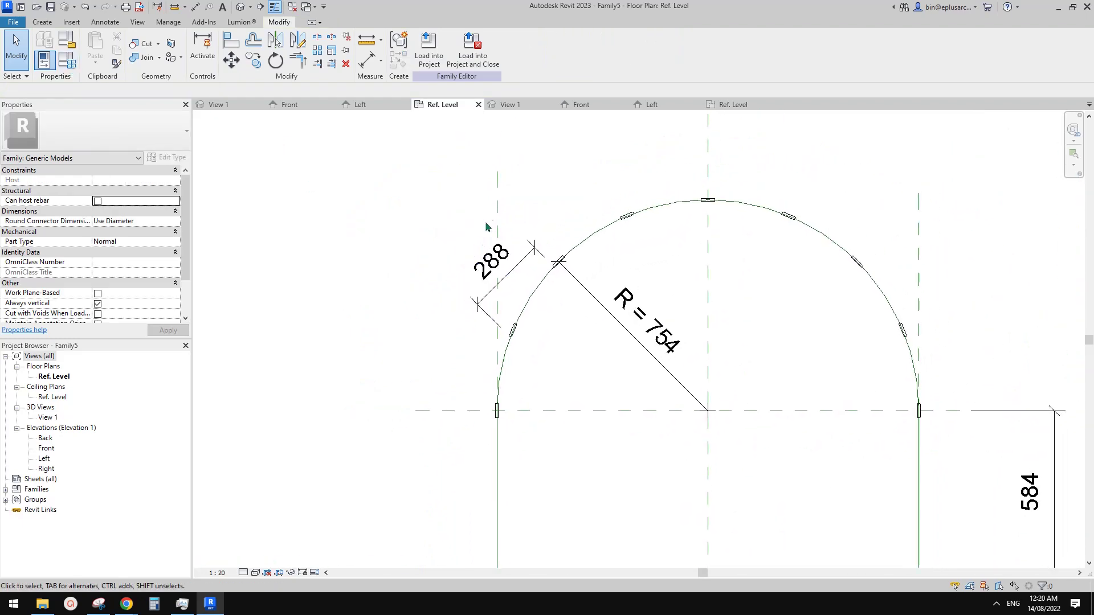
{"action": "left_click", "coordinate": [505, 208]}
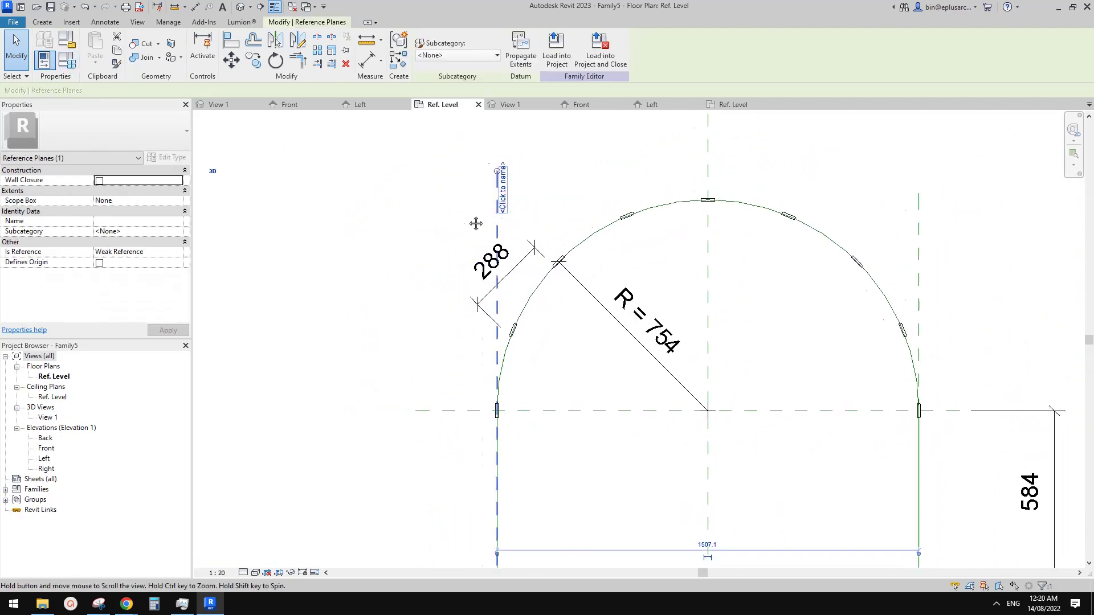
{"action": "middle_click_drag", "start_coordinate": [507, 211], "coordinate": [474, 214]}
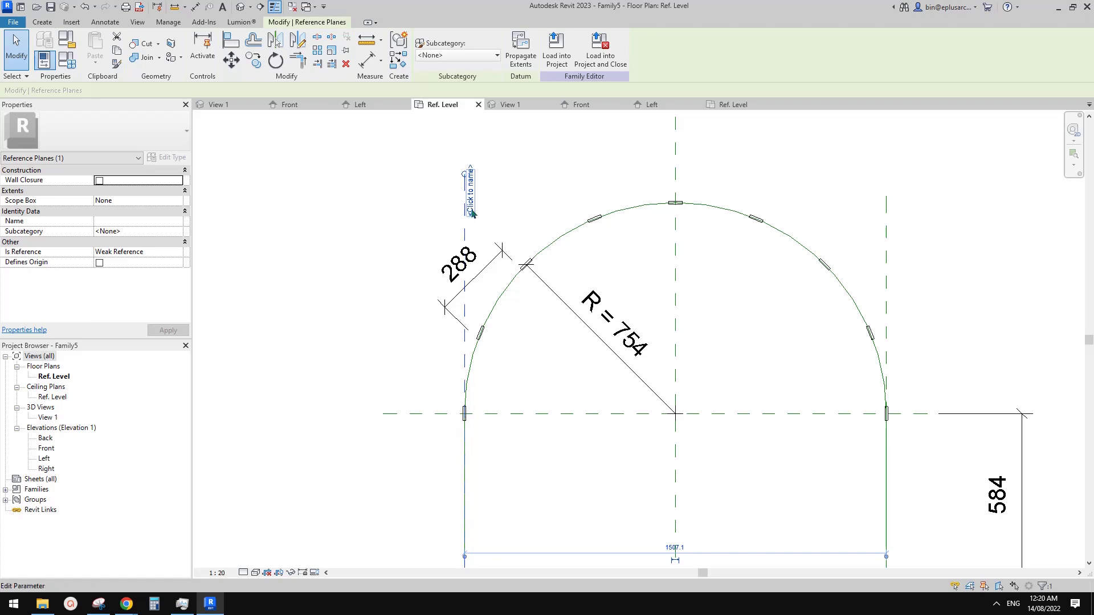
{"action": "left_click_drag", "start_coordinate": [472, 213], "coordinate": [474, 213]}
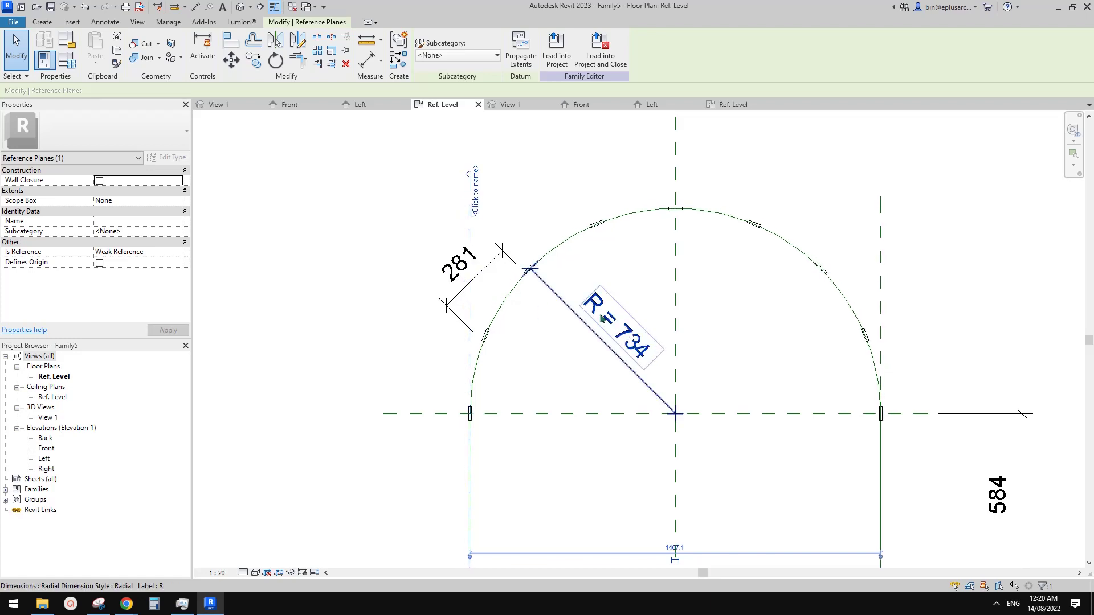
{"action": "key", "text": "Right"}
{"action": "key", "text": "Right"}
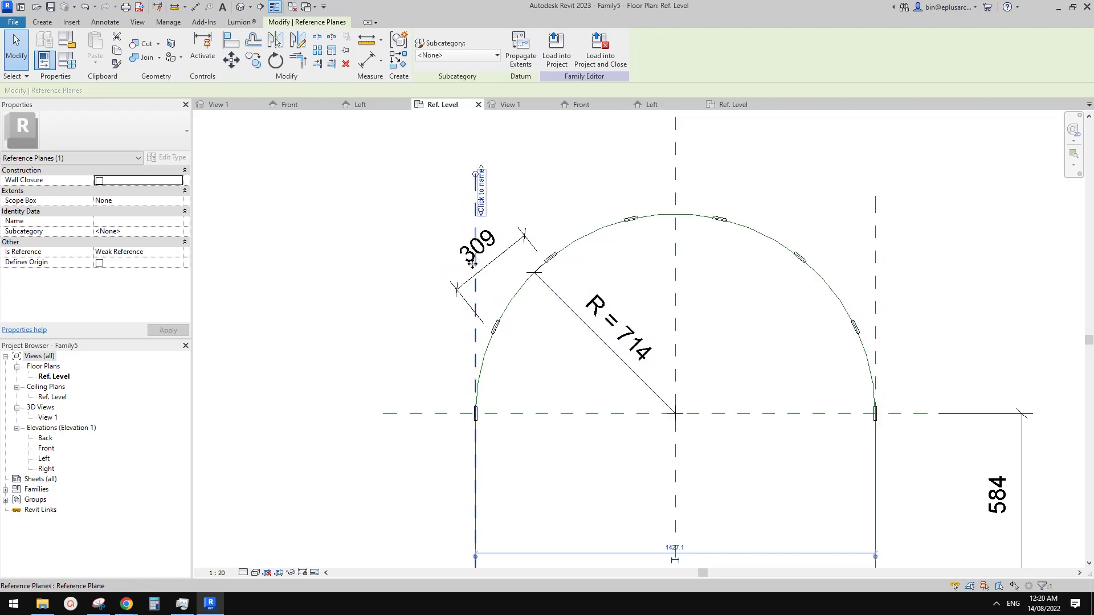
{"action": "key", "text": "Right"}
{"action": "key", "text": "Left"}
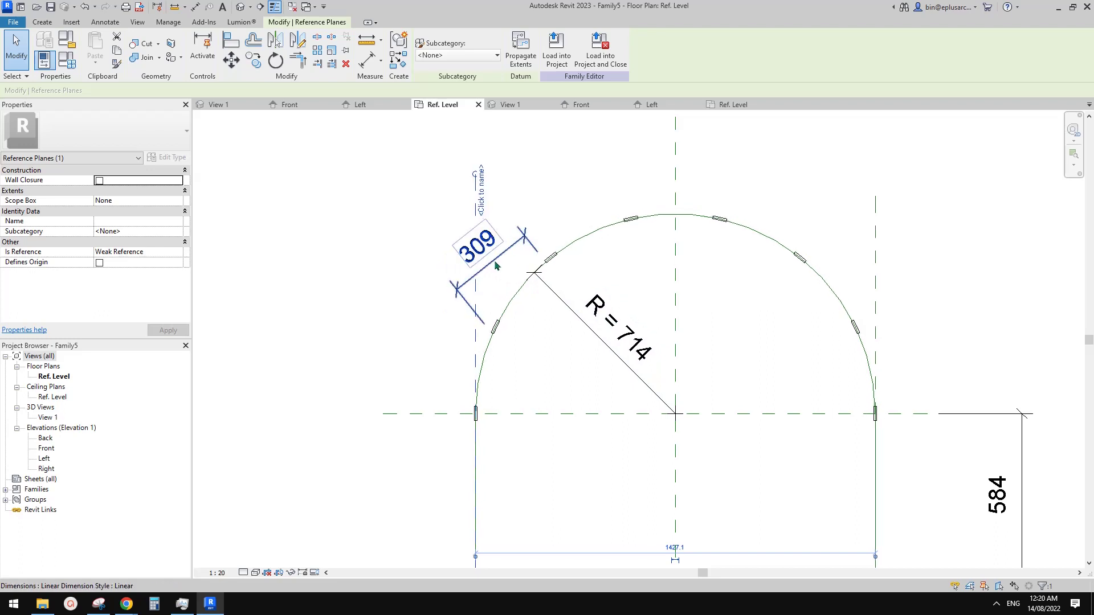
{"action": "key", "text": "Left"}
{"action": "scroll", "coordinate": [494, 261], "scroll_direction": "up", "scroll_amount": 1}
{"action": "key", "text": "Right"}
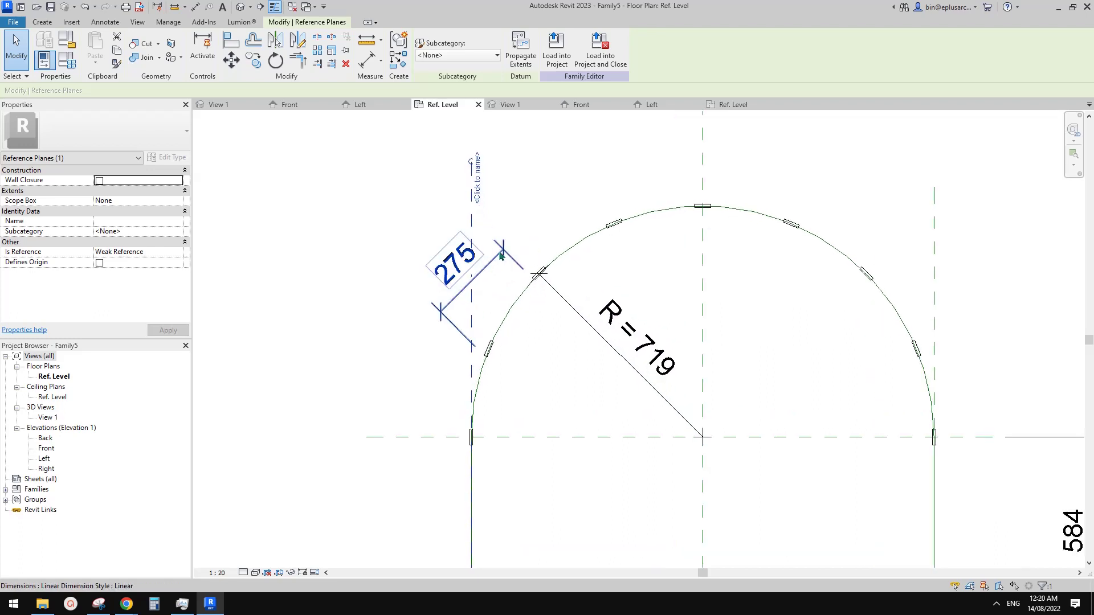
{"action": "key", "text": "Right"}
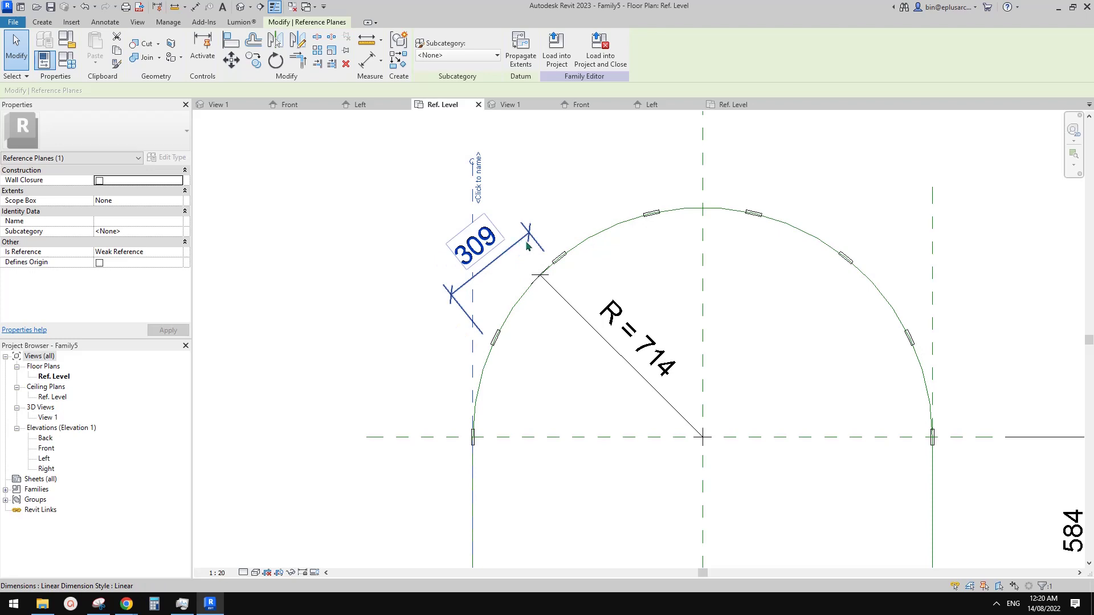
{"action": "left_click", "coordinate": [527, 262]}
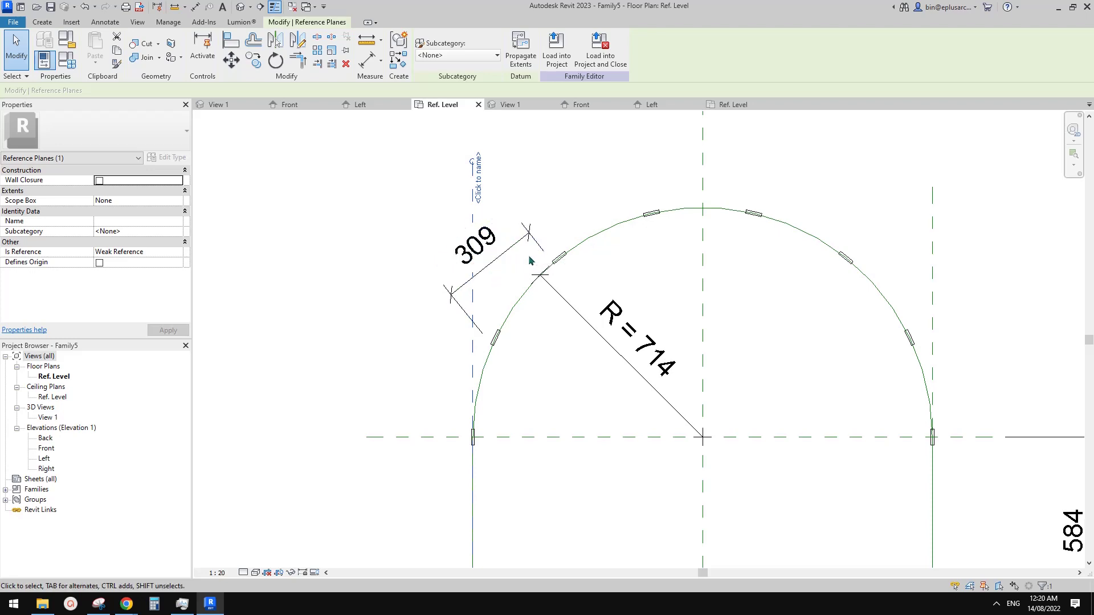
{"action": "middle_click_drag", "start_coordinate": [544, 305], "coordinate": [542, 308]}
{"action": "left_click", "coordinate": [543, 308]}
Wrap the No. parameter's formula in the roundup function and apply it to the family
{"action": "left_click", "coordinate": [69, 62]}
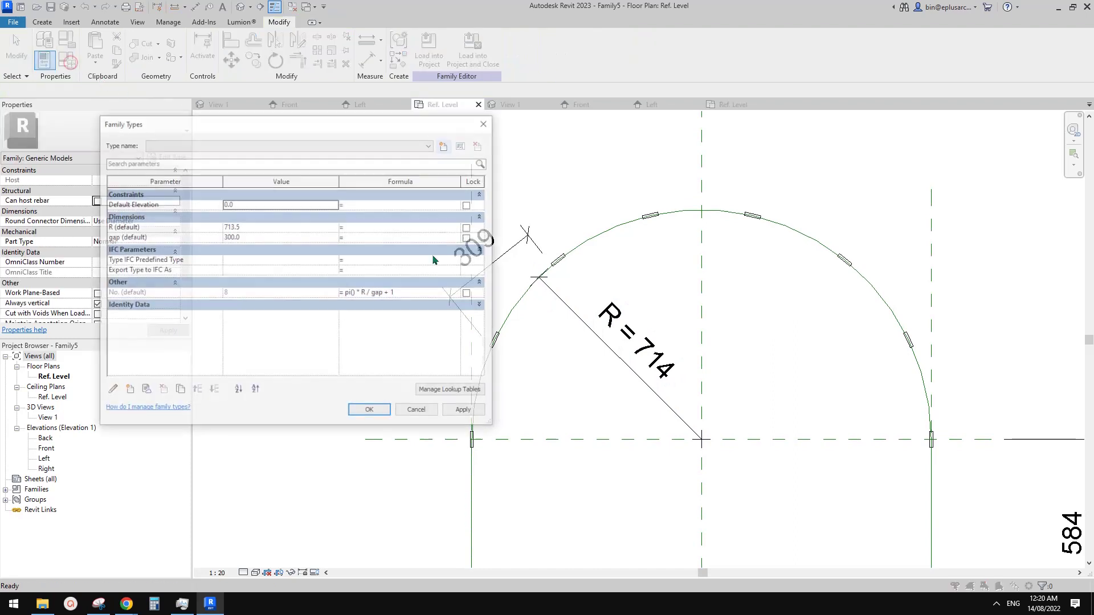
{"action": "left_click", "coordinate": [353, 294]}
{"action": "left_click", "coordinate": [387, 294]}
{"action": "left_click", "coordinate": [409, 293]}
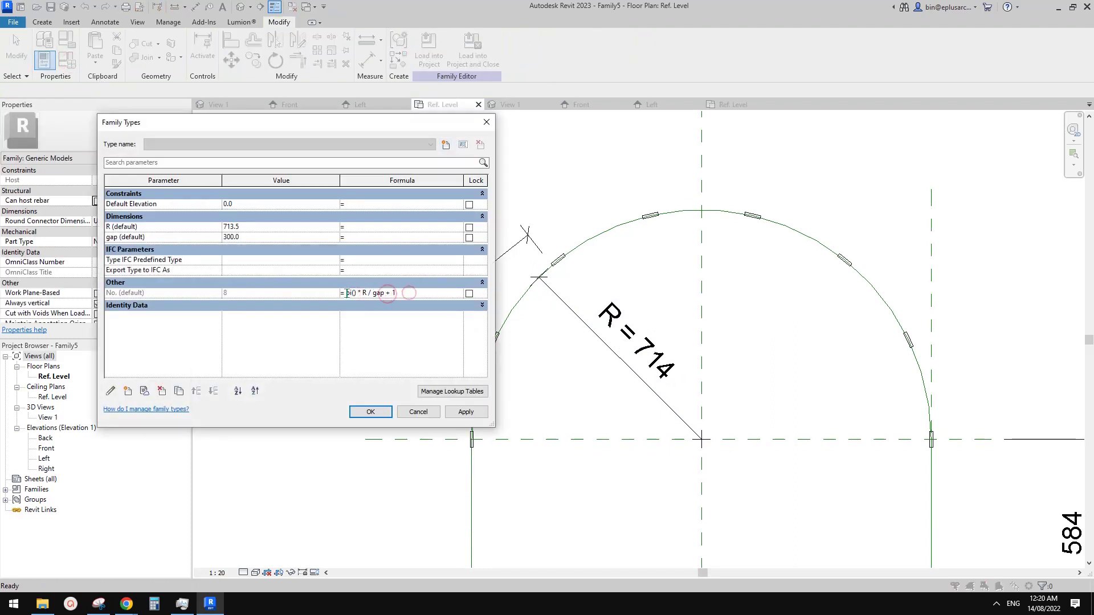
{"action": "type", "text": "roundup"}
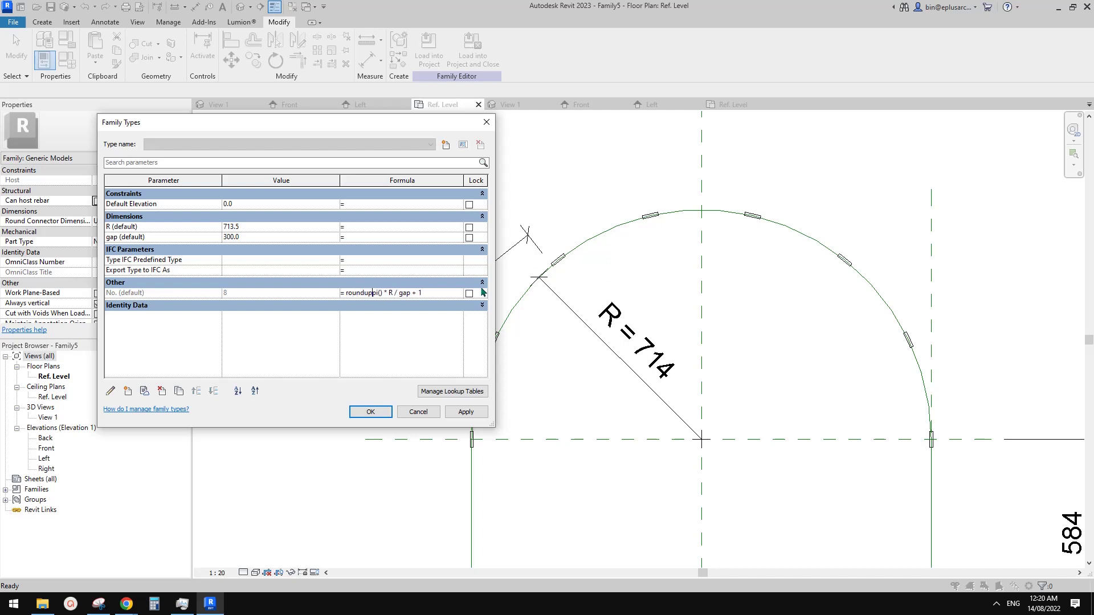
{"action": "type", "text": "("}
{"action": "left_click", "coordinate": [466, 411]}
{"action": "left_click", "coordinate": [370, 411]}
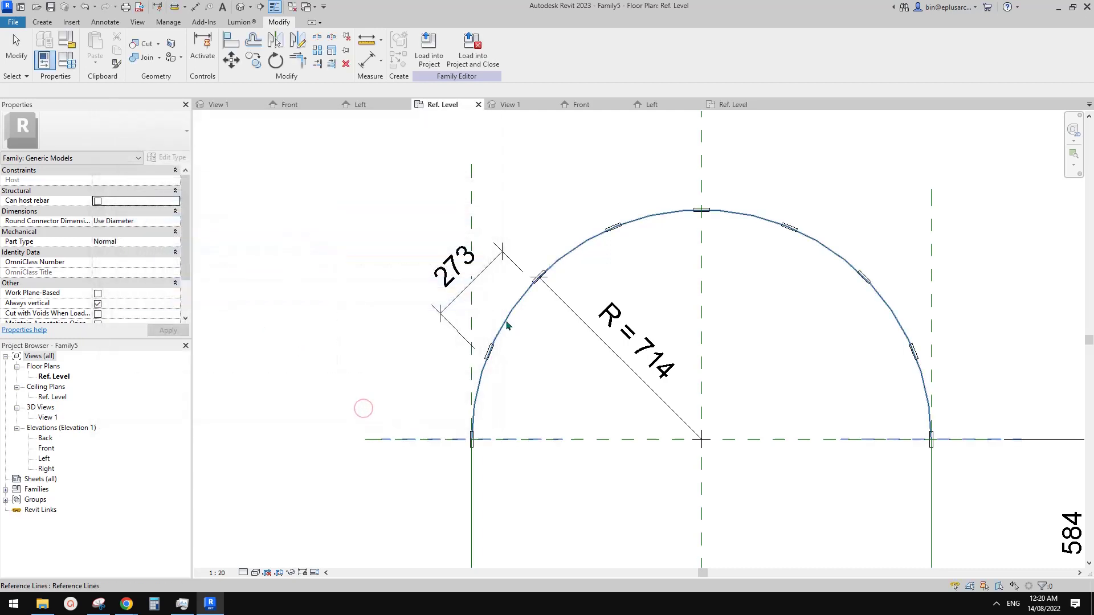
Flex the rounded-up array by nudging the left reference plane inward, ending at a radius of about 664 mm
{"action": "middle_click_drag", "start_coordinate": [554, 330], "coordinate": [595, 313]}
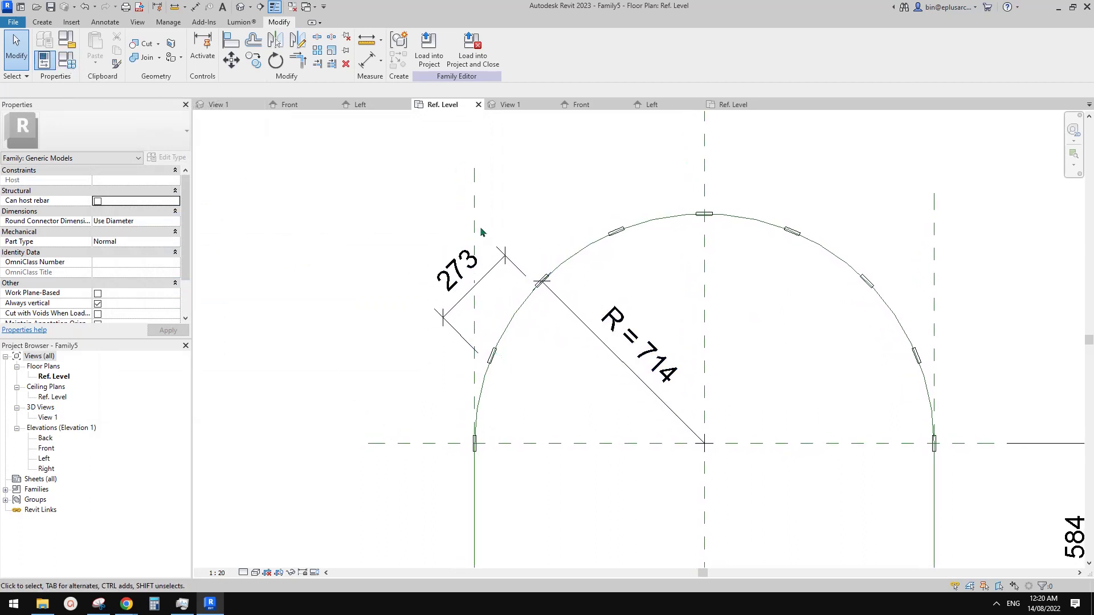
{"action": "left_click", "coordinate": [475, 216]}
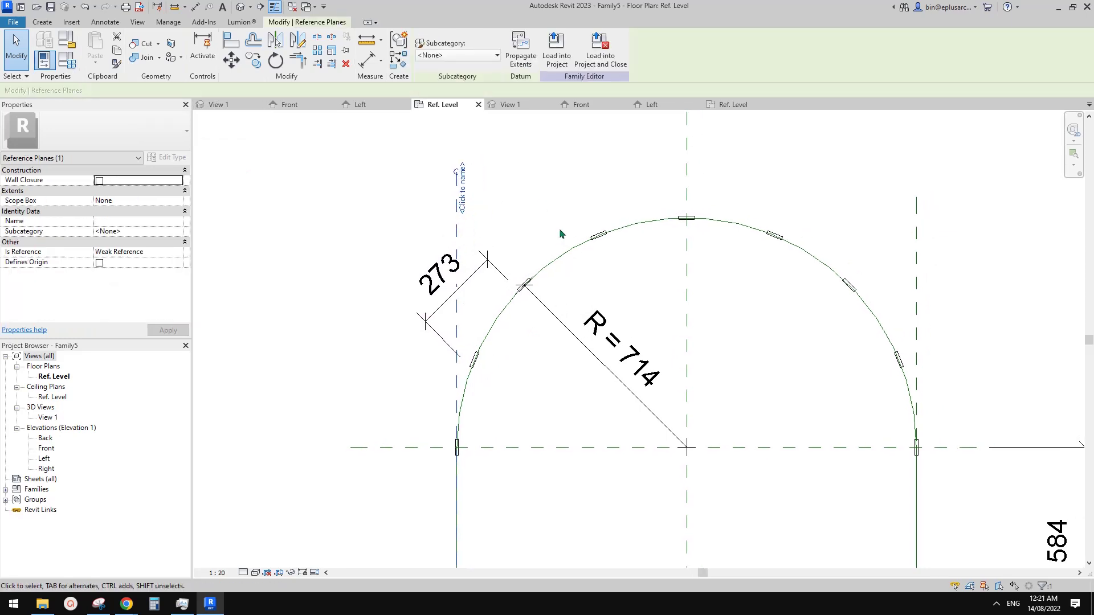
{"action": "key", "text": "Right"}
{"action": "key", "text": "Right"}
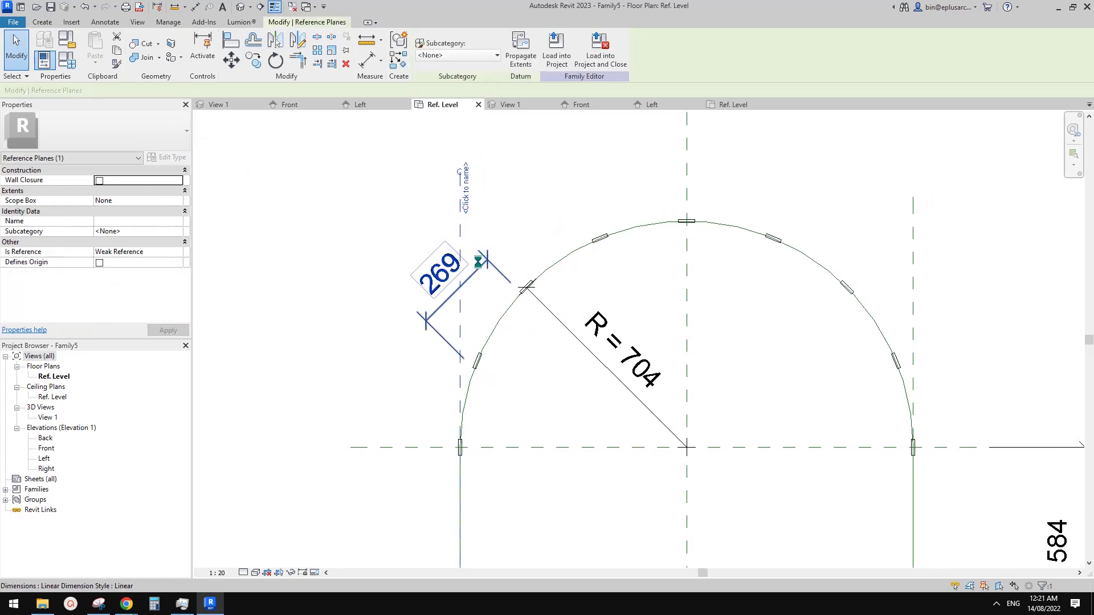
{"action": "key", "text": "Right"}
{"action": "key", "text": "Right"}
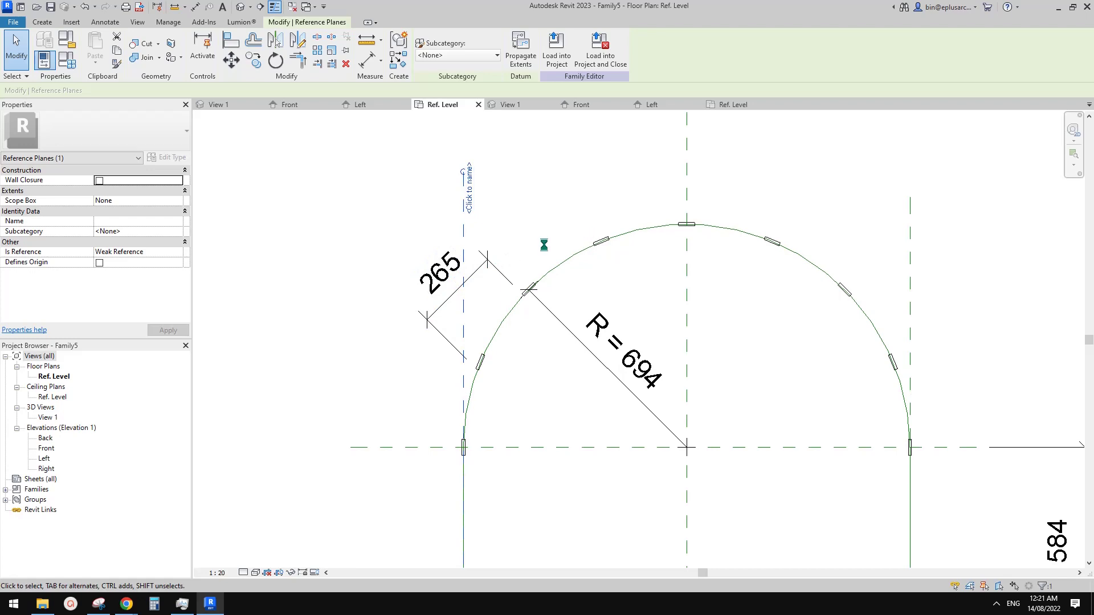
{"action": "key", "text": "Right"}
{"action": "key", "text": "Right"}
{"action": "key", "text": "Right"}
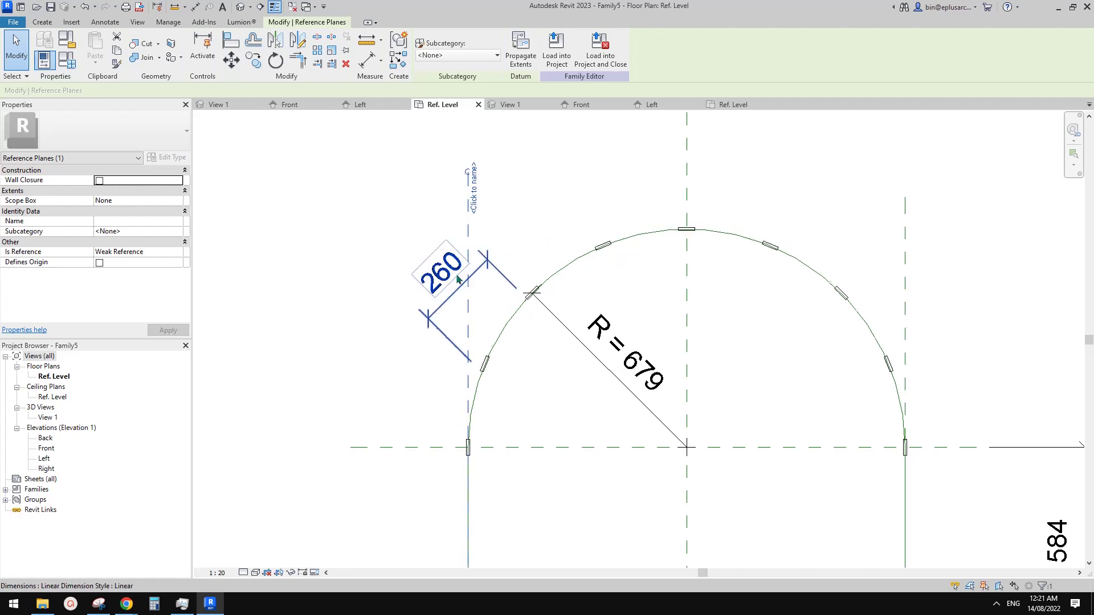
{"action": "key", "text": "Right"}
{"action": "key", "text": "Right"}
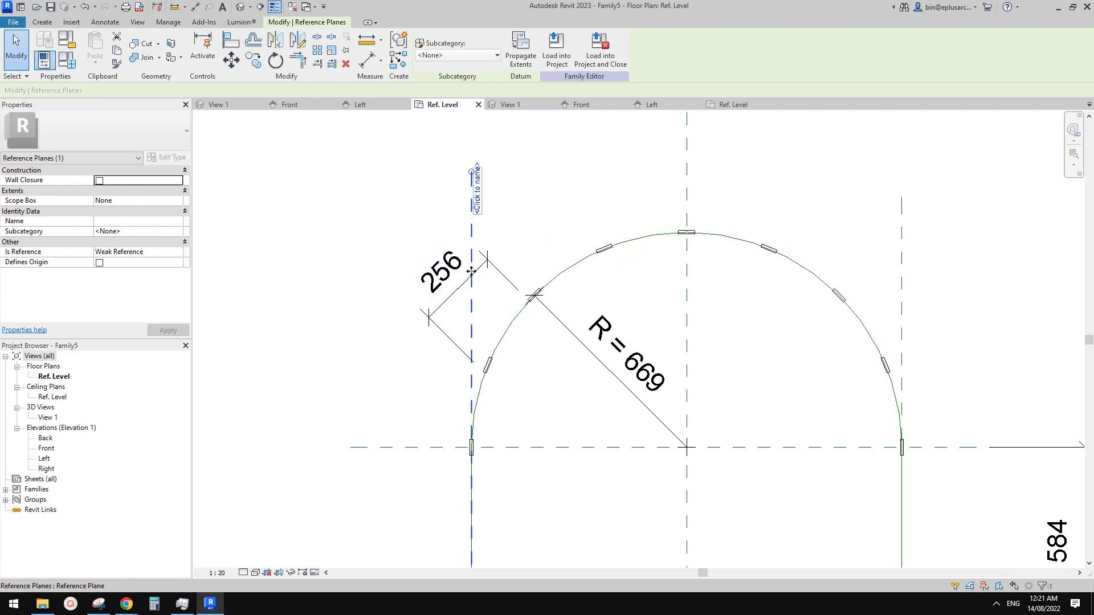
{"action": "key", "text": "Right"}
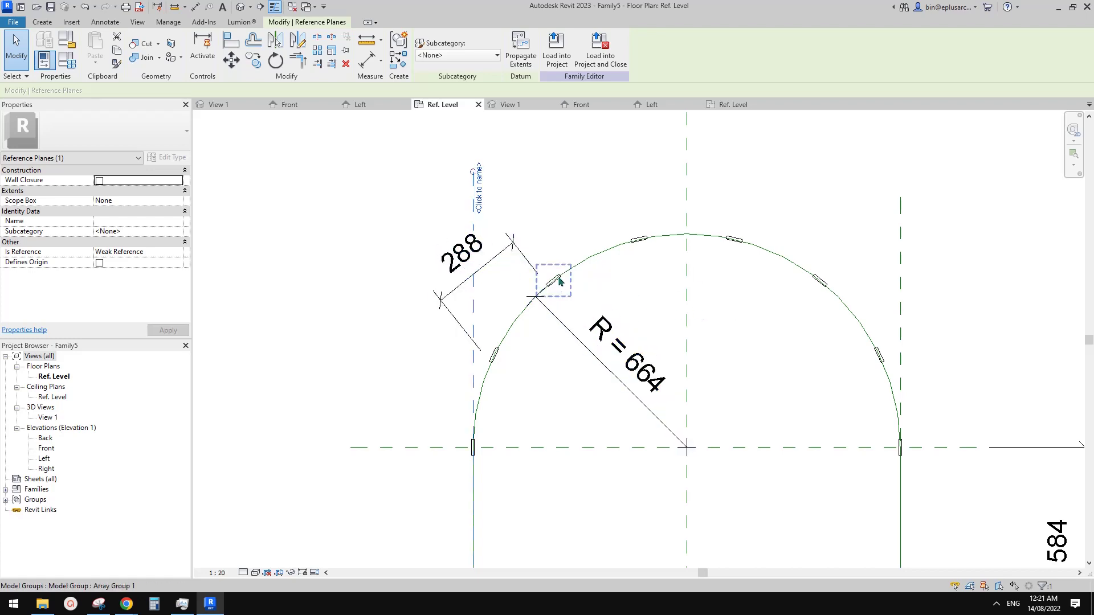
{"action": "key", "text": "Right"}
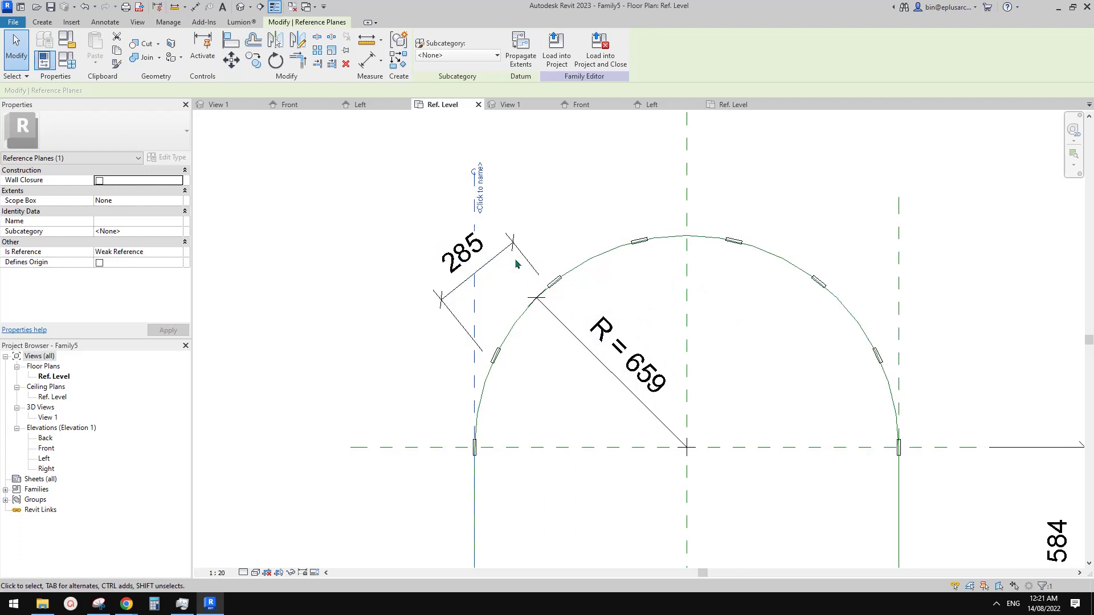
{"action": "key", "text": "Right"}
{"action": "key", "text": "Left"}
{"action": "key", "text": "Left"}
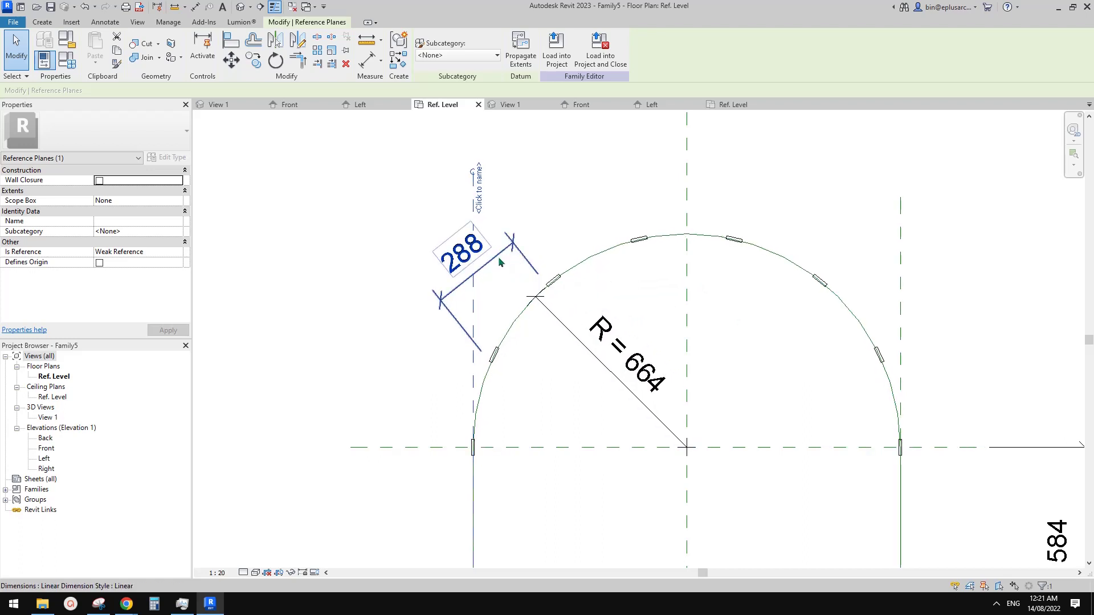
Nudge the left reference plane outward to flex the flat-bar array, ending at a radius of about 679 mm
{"action": "key", "text": "Left"}
{"action": "key", "text": "Left"}
{"action": "key", "text": "Left"}
{"action": "scroll", "coordinate": [592, 268], "scroll_direction": "down", "scroll_amount": 2}
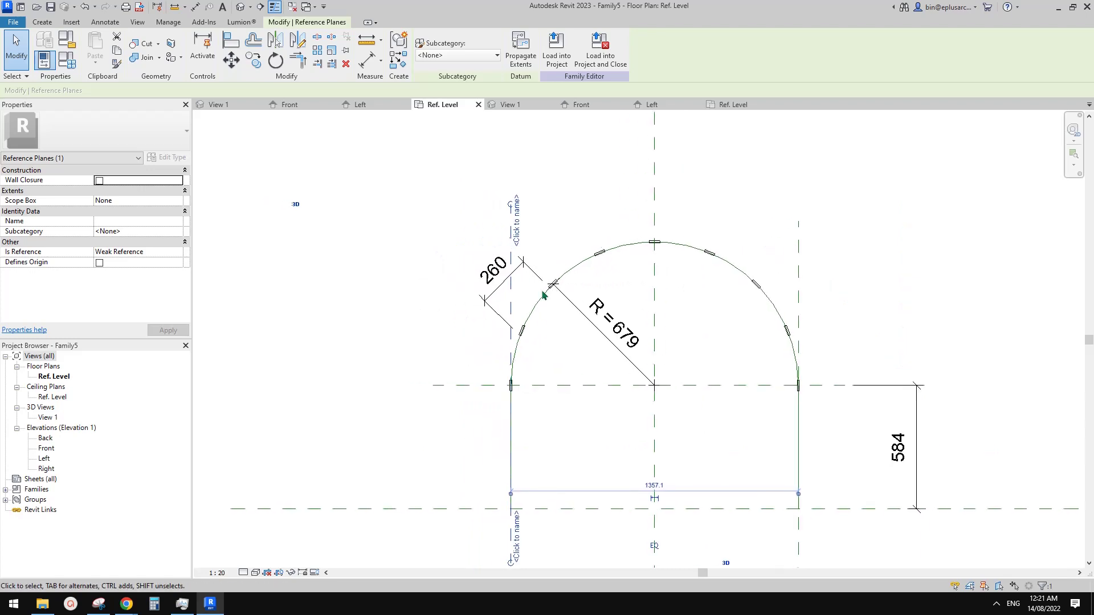
Delete the aligned dimension between the two neighbouring flat bars outside the arc's left side
{"action": "left_click", "coordinate": [520, 265]}
{"action": "mouse_move", "coordinate": [593, 275]}
{"action": "middle_mouse_down"}
{"action": "mouse_move", "coordinate": [581, 269]}
{"action": "mouse_move", "coordinate": [592, 293]}
{"action": "middle_mouse_up"}
{"action": "key", "text": "Delete"}
{"action": "scroll", "coordinate": [667, 282], "scroll_direction": "down", "scroll_amount": 1}
{"action": "middle_click_drag", "start_coordinate": [713, 354], "coordinate": [722, 319]}
{"action": "scroll", "coordinate": [721, 319], "scroll_direction": "up", "scroll_amount": 1}
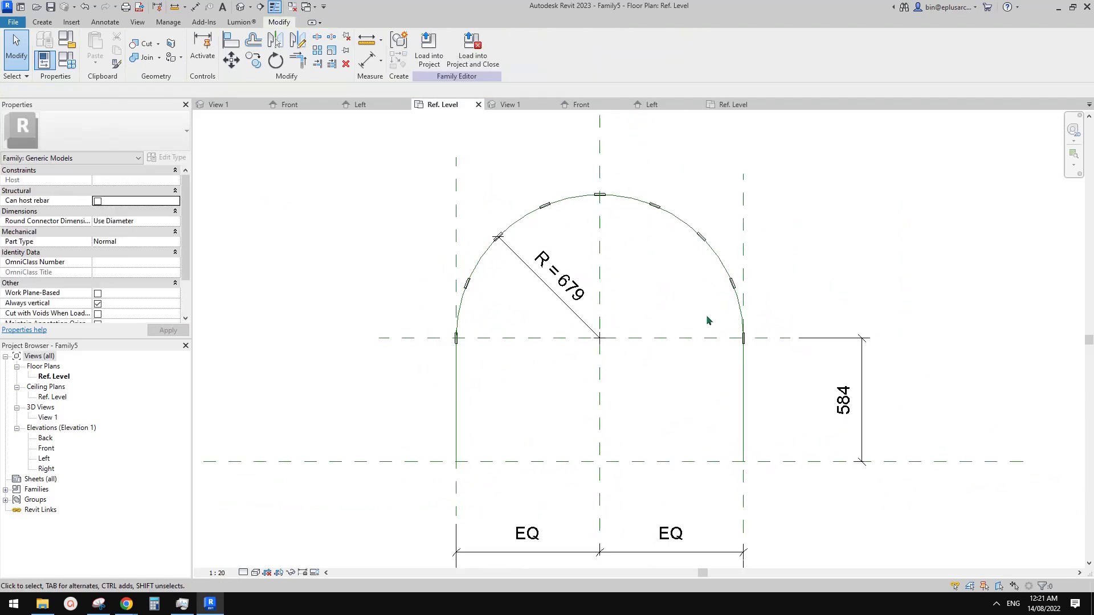
Inspect the flat-bar array in the default 3D view and close that view to return to the Ref. Level plan
{"action": "left_click", "coordinate": [240, 7]}
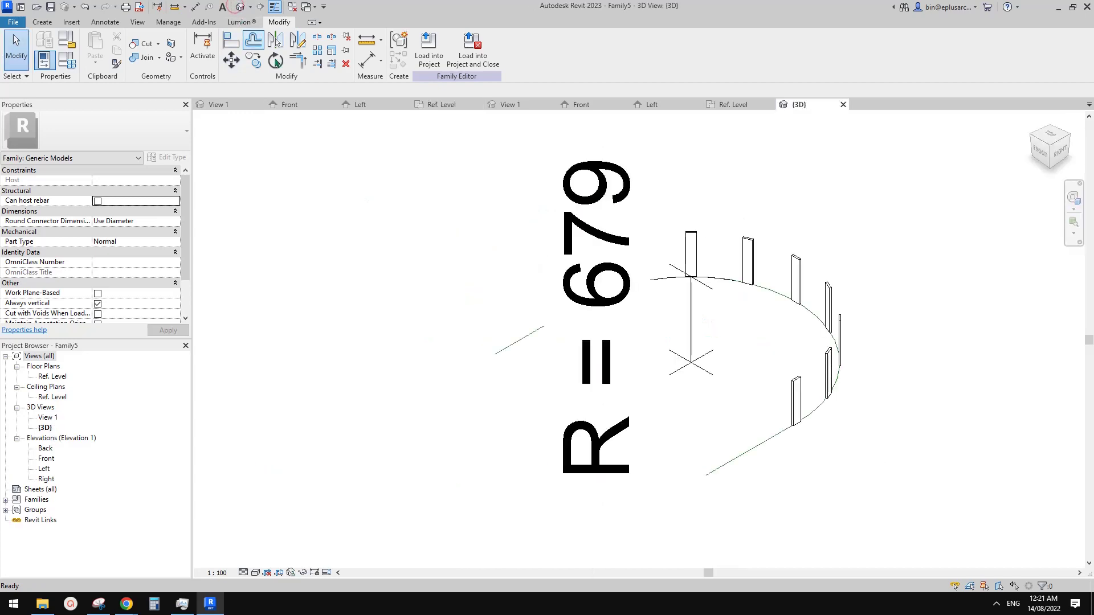
{"action": "middle_click_drag", "start_coordinate": [849, 340], "coordinate": [795, 336]}
{"action": "scroll", "coordinate": [729, 302], "scroll_direction": "up", "scroll_amount": 1}
{"action": "middle_click_drag", "start_coordinate": [795, 336], "coordinate": [695, 371]}
{"action": "left_click", "coordinate": [843, 104]}
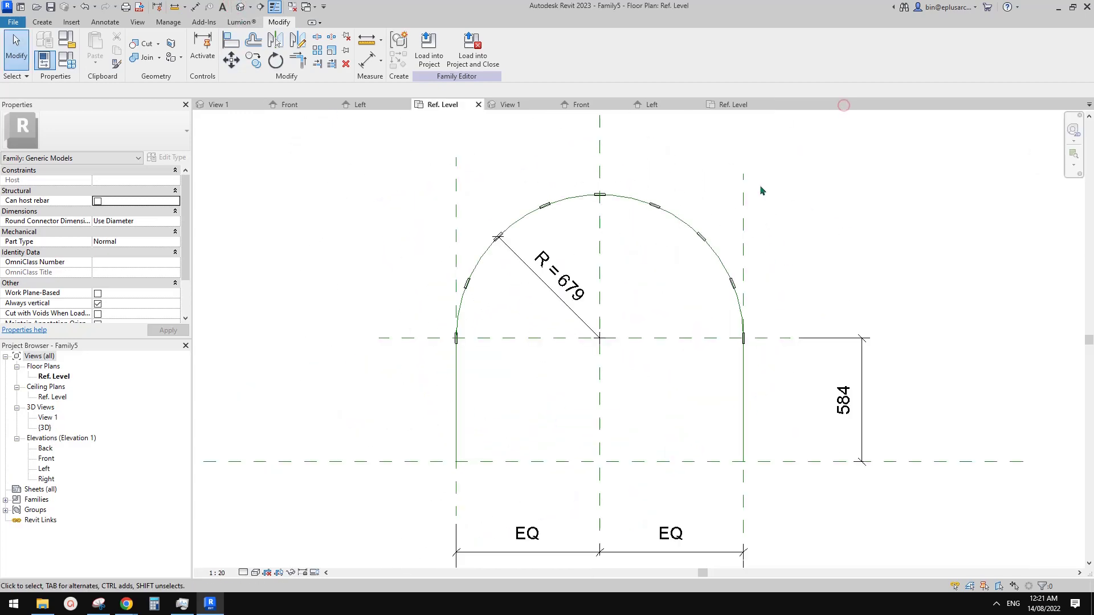
Set the family's R parameter to 600 and apply it to flex the flat-bar array
{"action": "scroll", "coordinate": [761, 189], "scroll_direction": "down", "scroll_amount": 1}
{"action": "middle_click_drag", "start_coordinate": [741, 228], "coordinate": [728, 270]}
{"action": "scroll", "coordinate": [704, 309], "scroll_direction": "down", "scroll_amount": 4}
{"action": "scroll", "coordinate": [715, 294], "scroll_direction": "up", "scroll_amount": 1}
{"action": "middle_click_drag", "start_coordinate": [486, 259], "coordinate": [632, 261]}
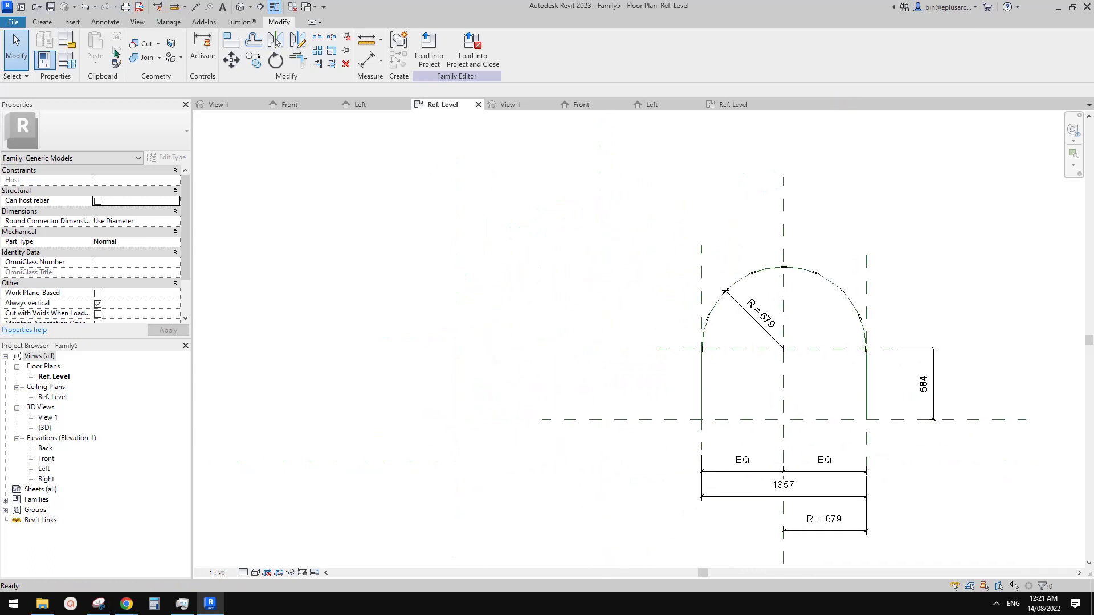
{"action": "left_click", "coordinate": [67, 59]}
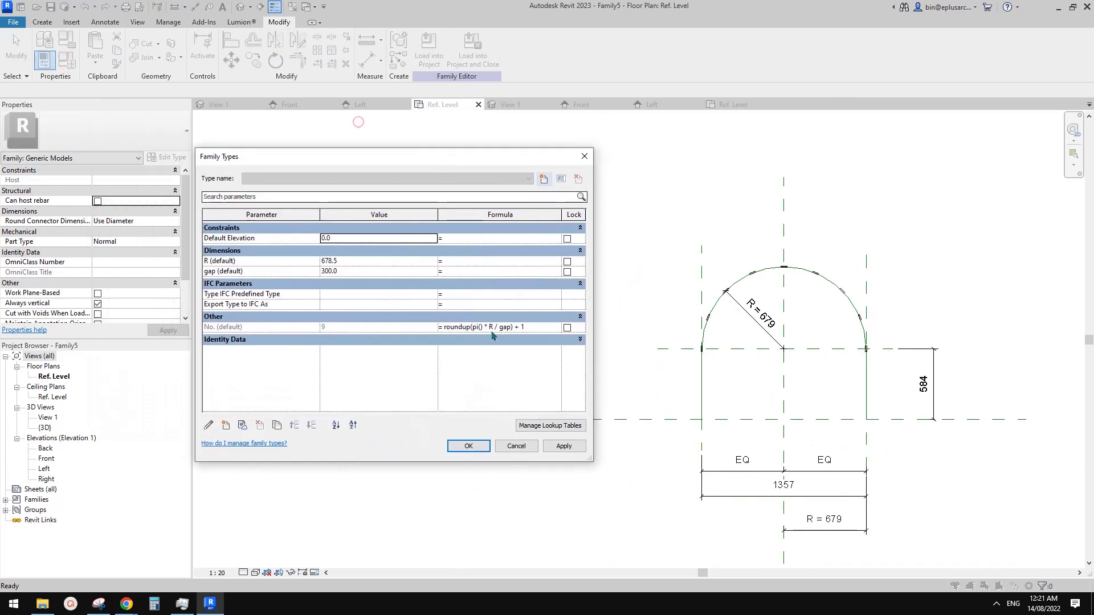
{"action": "left_click", "coordinate": [358, 261]}
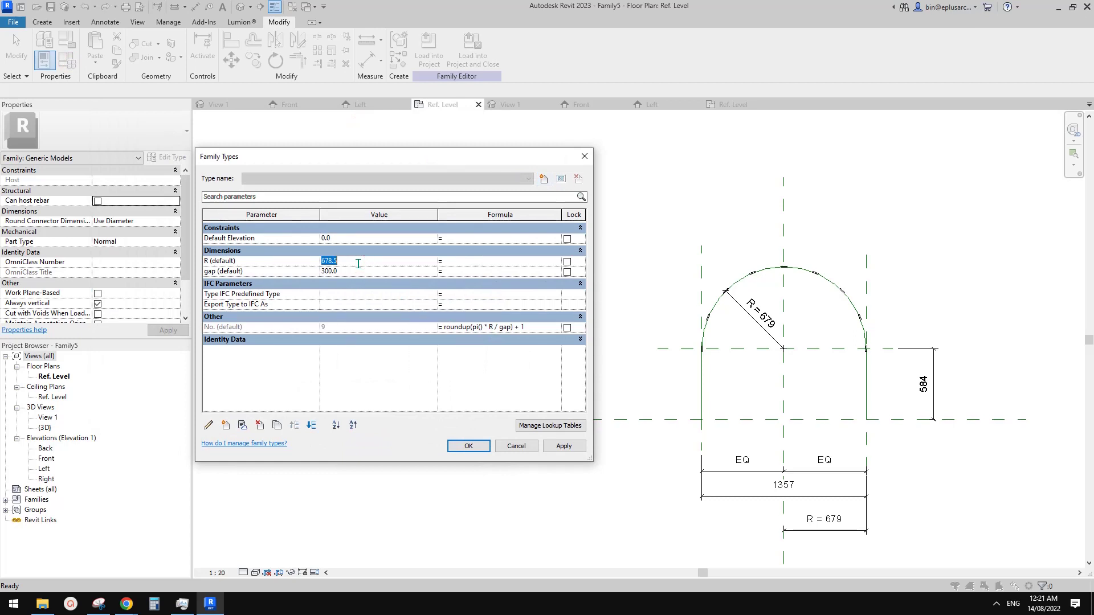
{"action": "left_click", "coordinate": [567, 446]}
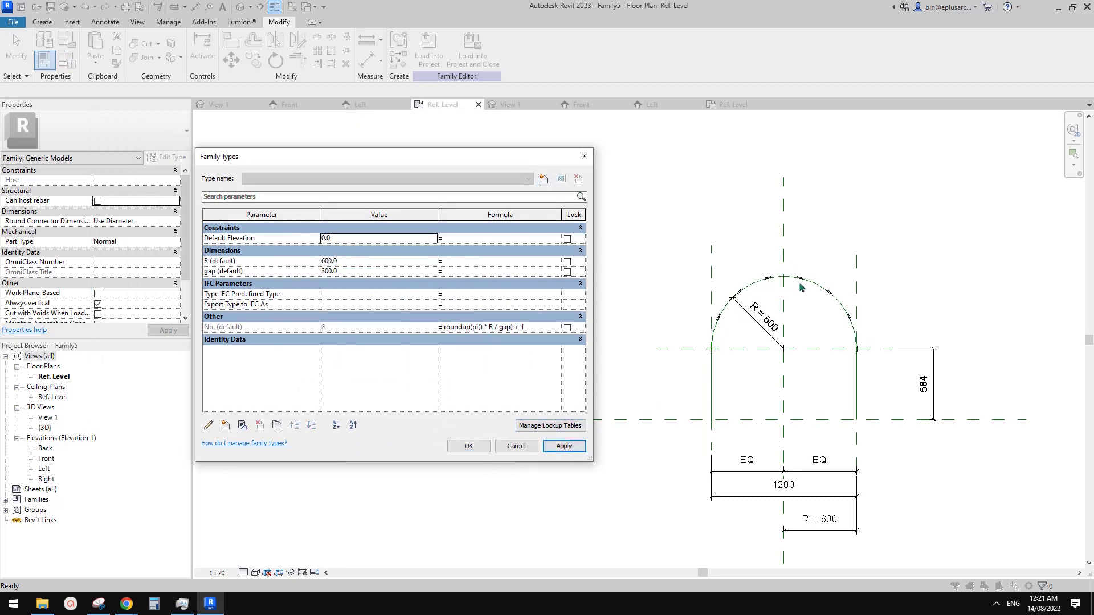
Set the R parameter to 1200, accept the family types and check the flat-bar distribution around the arc
{"action": "left_click", "coordinate": [366, 265]}
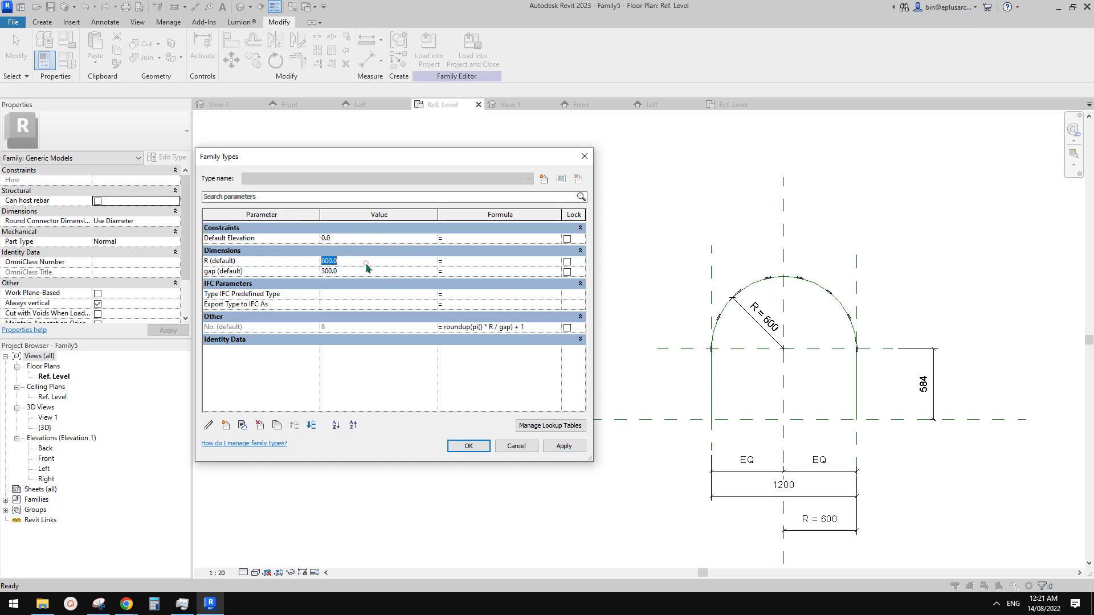
{"action": "left_click", "coordinate": [563, 447]}
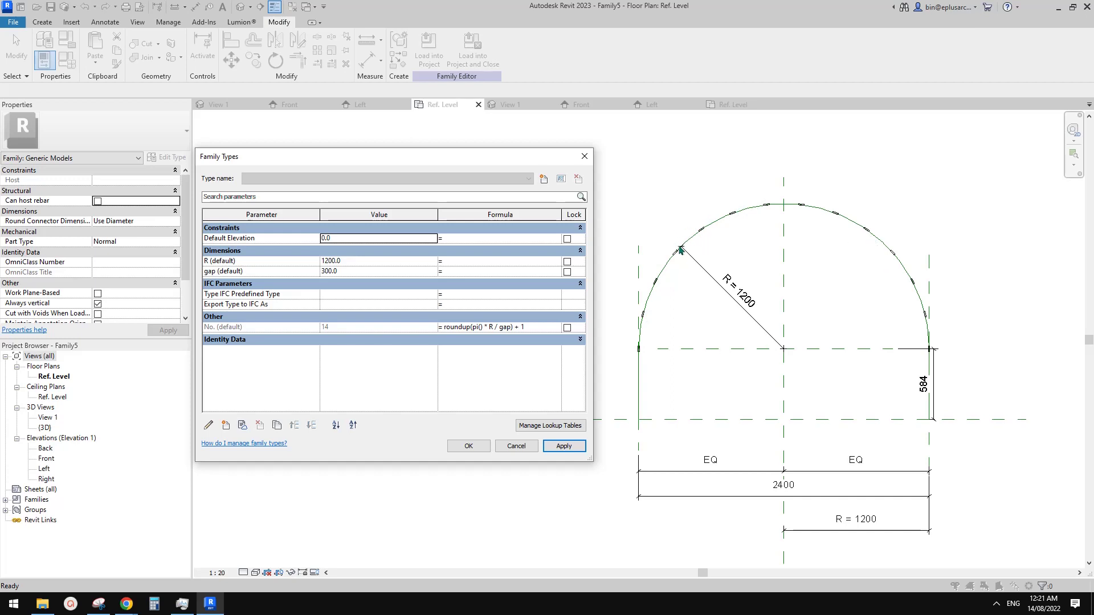
{"action": "left_click", "coordinate": [474, 440]}
{"action": "scroll", "coordinate": [683, 250], "scroll_direction": "up", "scroll_amount": 2}
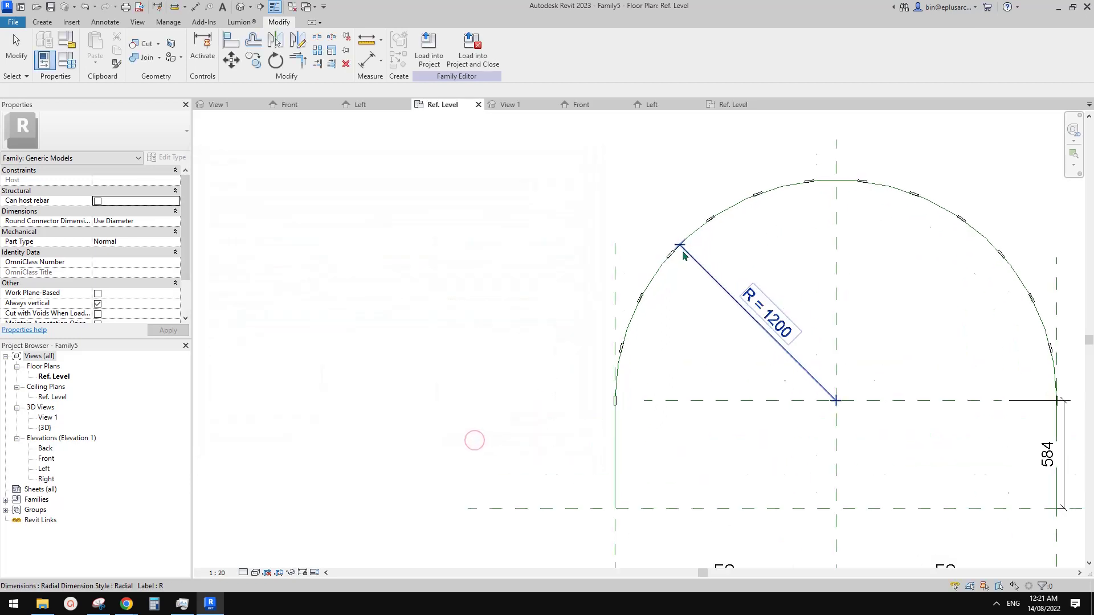
{"action": "middle_click_drag", "start_coordinate": [739, 285], "coordinate": [686, 245]}
{"action": "scroll", "coordinate": [690, 260], "scroll_direction": "down", "scroll_amount": 2}
{"action": "middle_click_drag", "start_coordinate": [609, 228], "coordinate": [619, 256]}
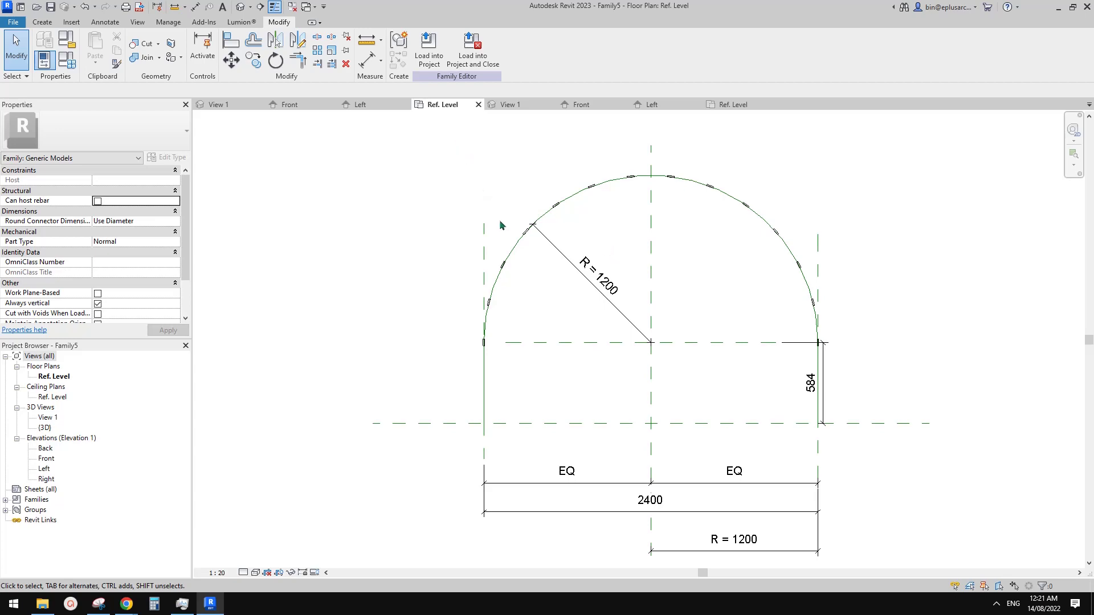
{"action": "middle_click_drag", "start_coordinate": [501, 225], "coordinate": [487, 237]}
Switch to the YouTube video ideas document in Google Docs and look through the adaptive family, feature wall and sharp-angled building requests
{"action": "mouse_move", "coordinate": [128, 603]}
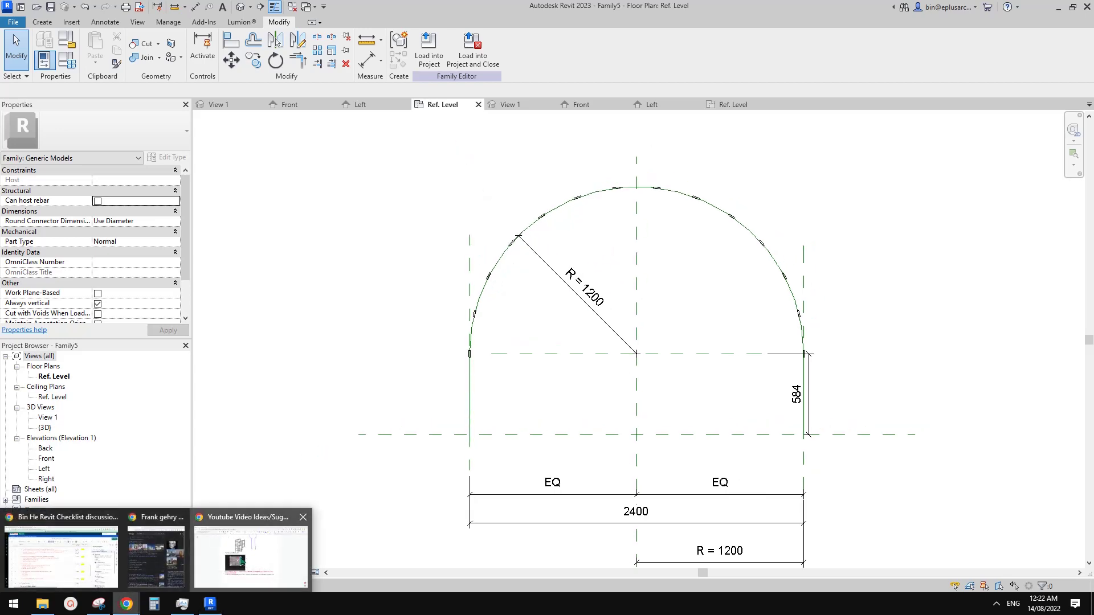
{"action": "left_click", "coordinate": [60, 562]}
{"action": "scroll", "coordinate": [594, 268], "scroll_direction": "down", "scroll_amount": 20}
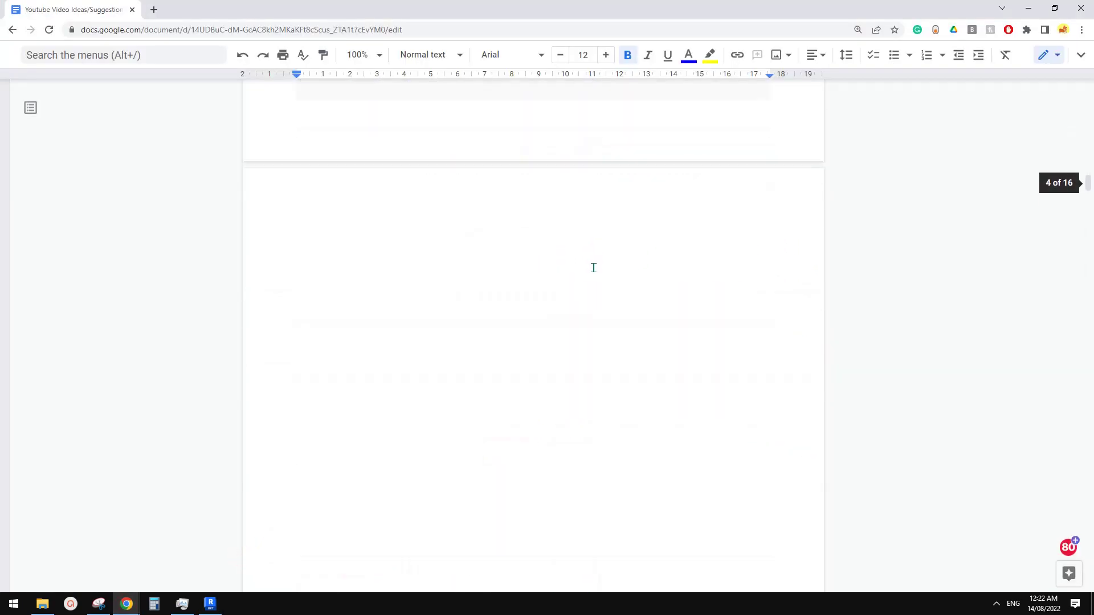
{"action": "scroll", "coordinate": [594, 267], "scroll_direction": "down", "scroll_amount": 20}
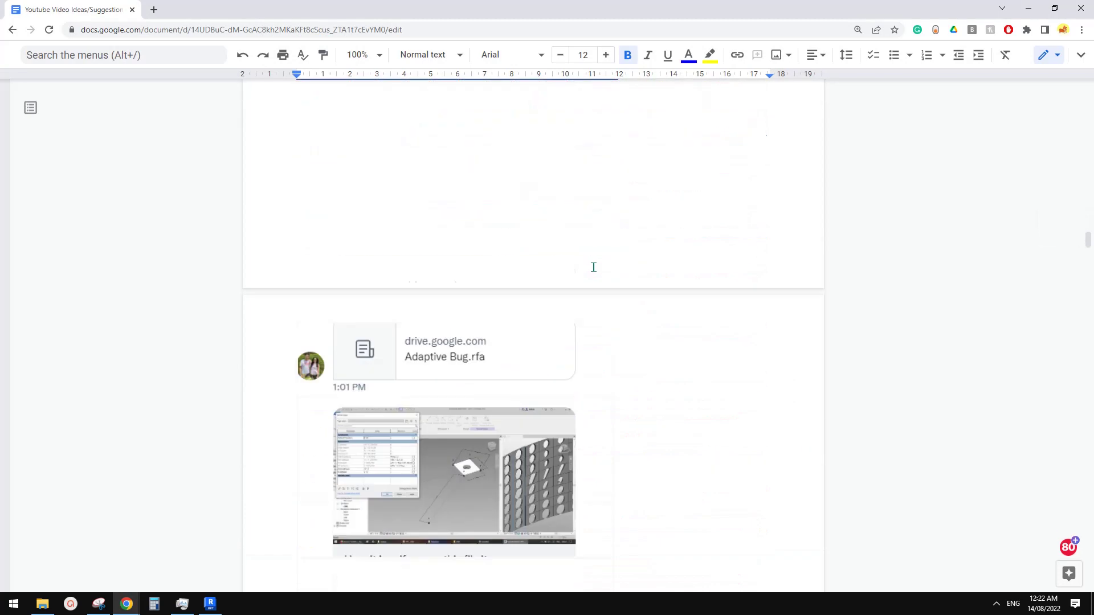
{"action": "scroll", "coordinate": [593, 267], "scroll_direction": "up", "scroll_amount": 8}
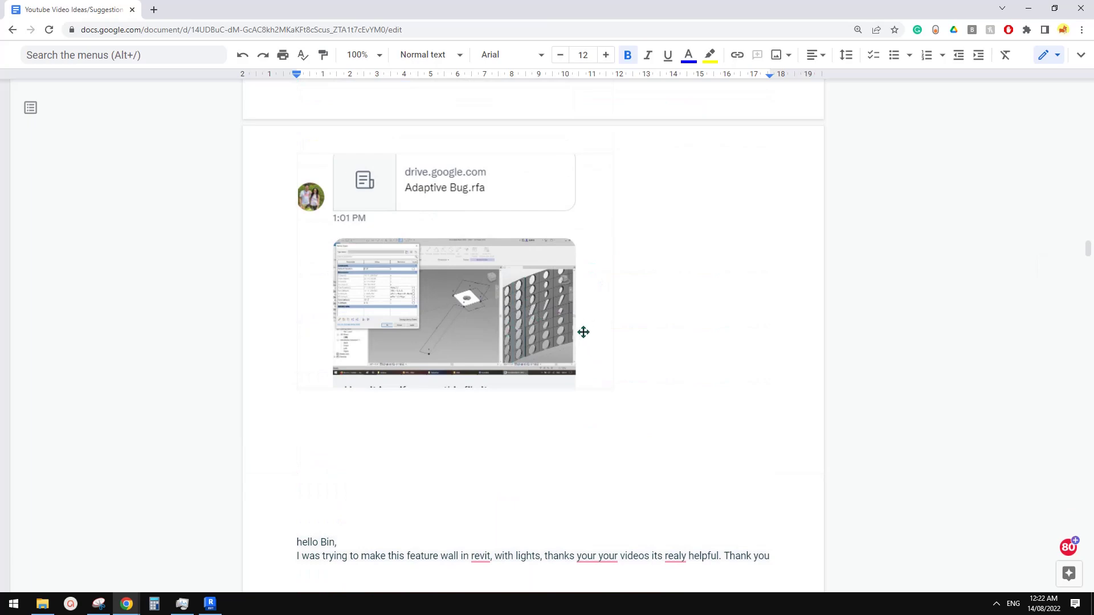
{"action": "scroll", "coordinate": [594, 331], "scroll_direction": "down", "scroll_amount": 15}
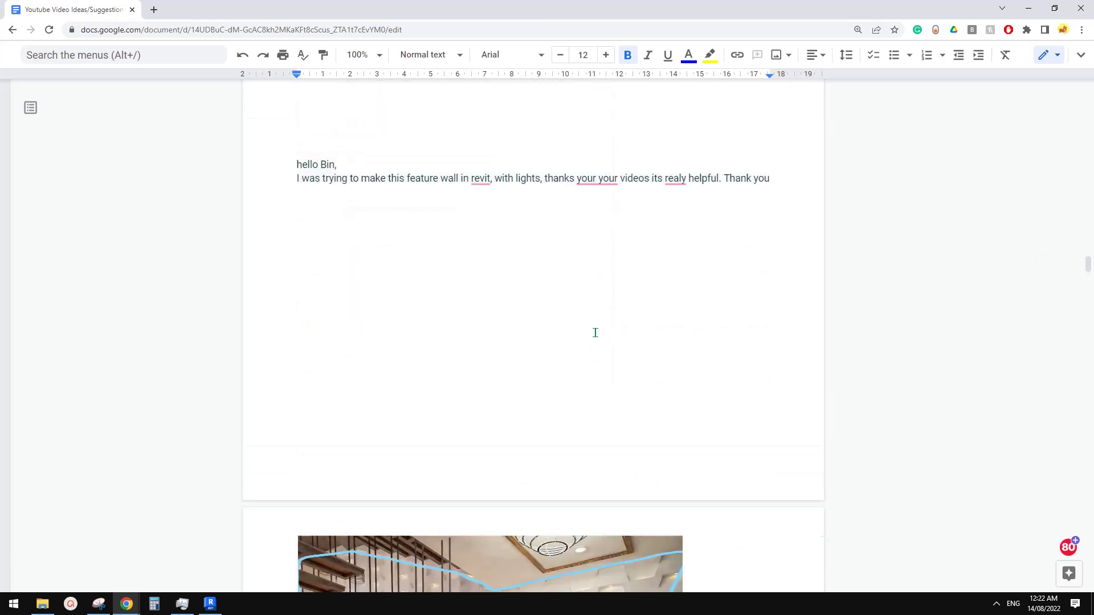
{"action": "scroll", "coordinate": [593, 331], "scroll_direction": "down", "scroll_amount": 7}
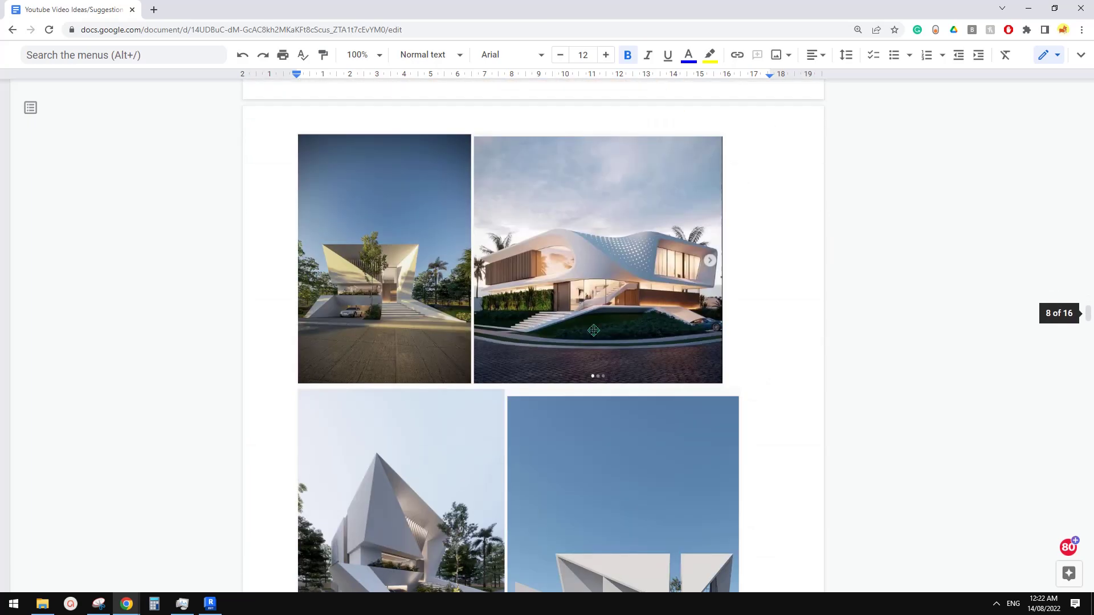
{"action": "scroll", "coordinate": [594, 330], "scroll_direction": "down", "scroll_amount": 5}
{"action": "scroll", "coordinate": [599, 252], "scroll_direction": "up", "scroll_amount": 4}
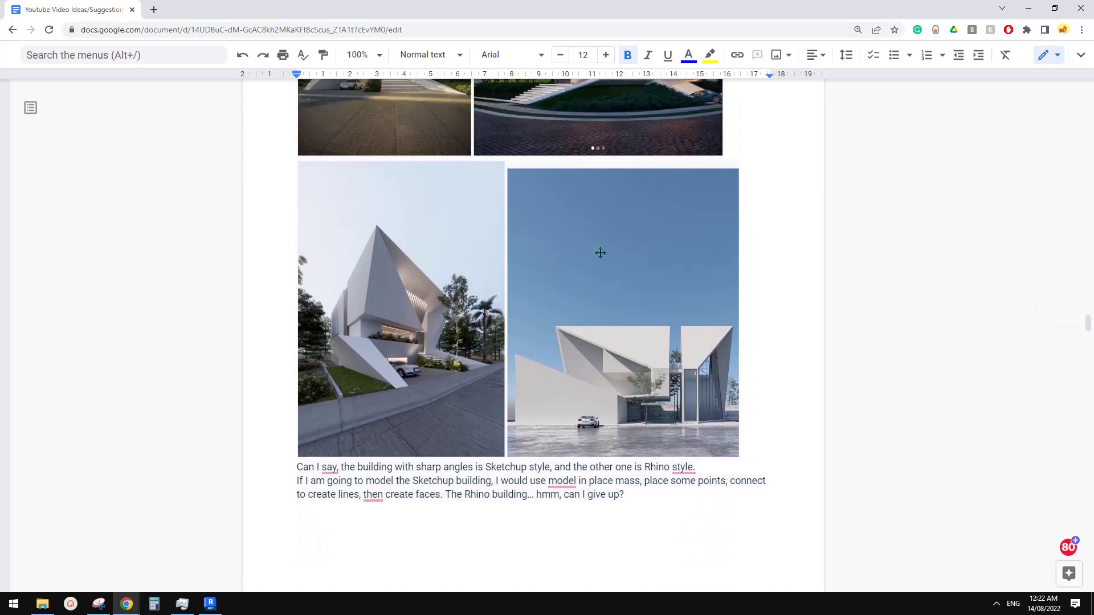
Read the viewer's steel reinforcement request, its raft plan image and the reply about rebars in the ideas document
{"action": "scroll", "coordinate": [604, 276], "scroll_direction": "down", "scroll_amount": 3}
{"action": "scroll", "coordinate": [604, 276], "scroll_direction": "down", "scroll_amount": 14}
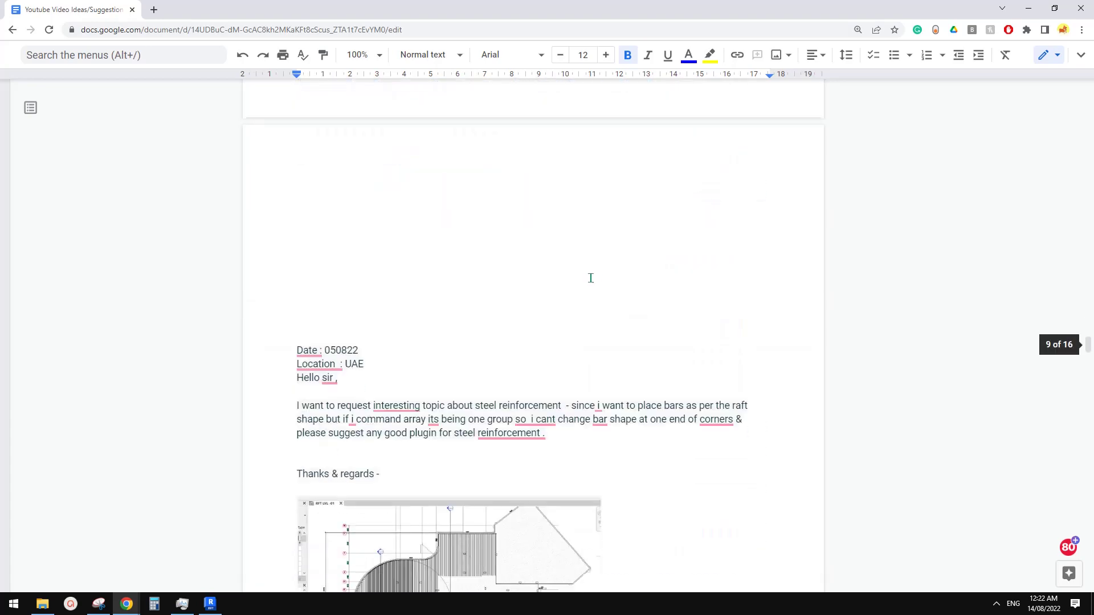
{"action": "scroll", "coordinate": [531, 272], "scroll_direction": "up", "scroll_amount": 2}
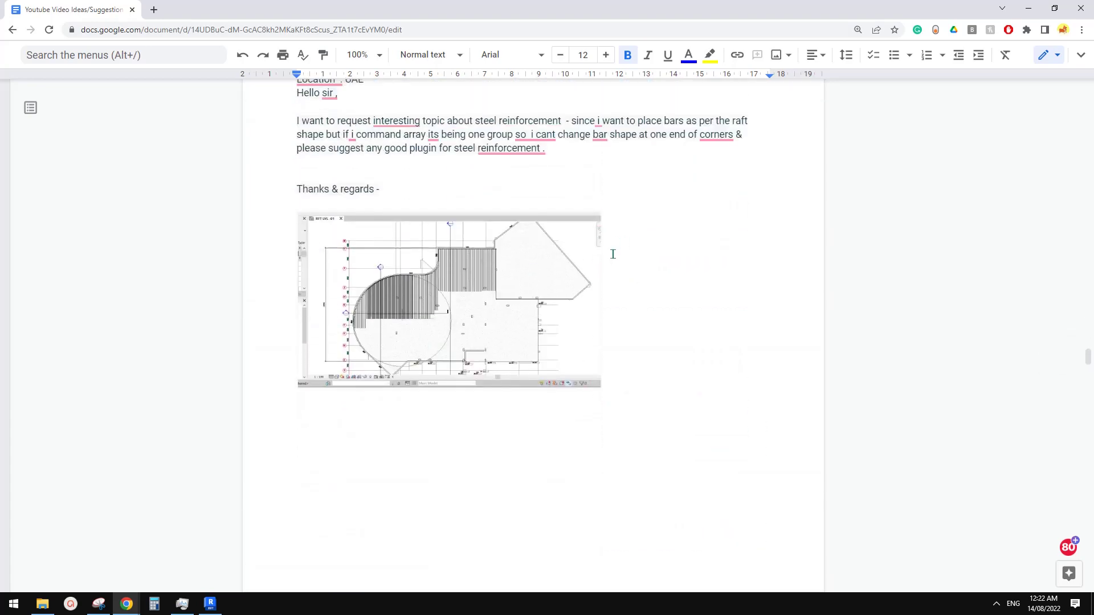
{"action": "scroll", "coordinate": [580, 251], "scroll_direction": "up", "scroll_amount": 2}
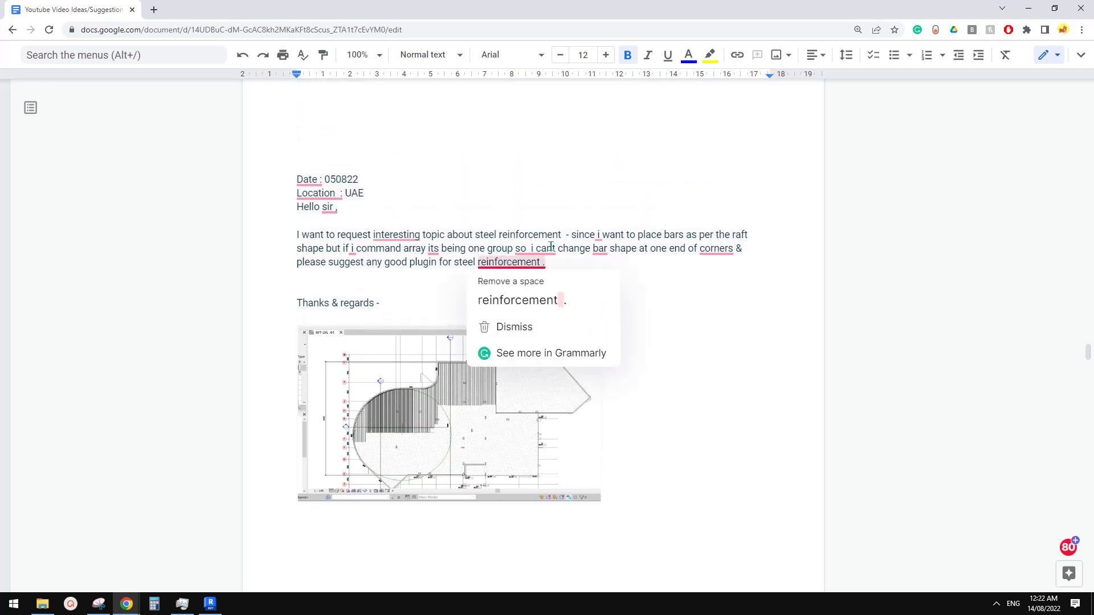
{"action": "mouse_move", "coordinate": [600, 250]}
{"action": "scroll", "coordinate": [570, 353], "scroll_direction": "down", "scroll_amount": 4}
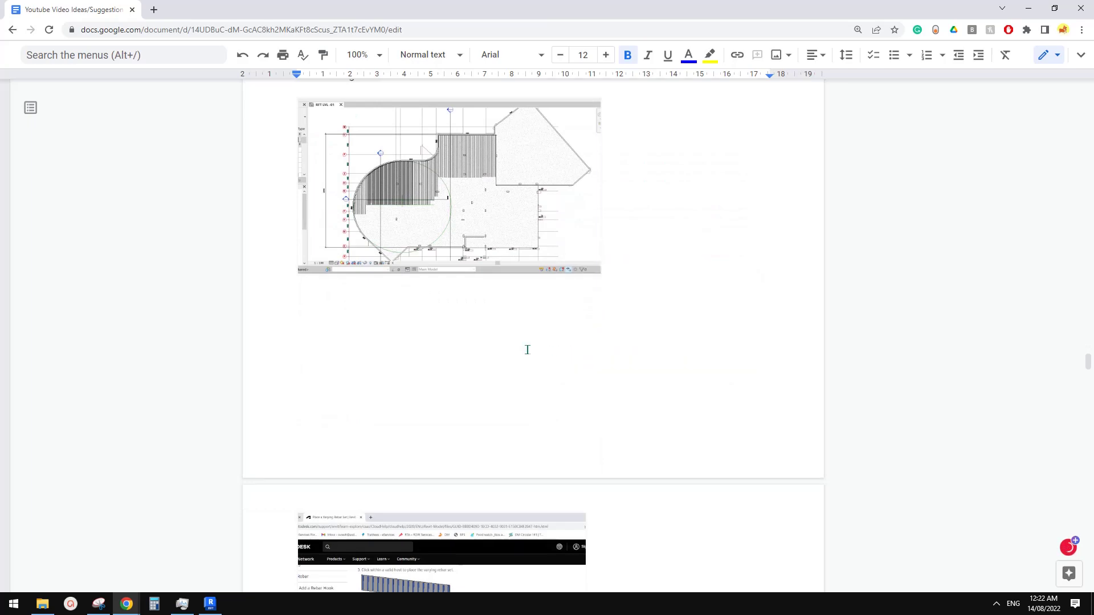
{"action": "scroll", "coordinate": [600, 344], "scroll_direction": "down", "scroll_amount": 6}
{"action": "scroll", "coordinate": [616, 319], "scroll_direction": "down", "scroll_amount": 12}
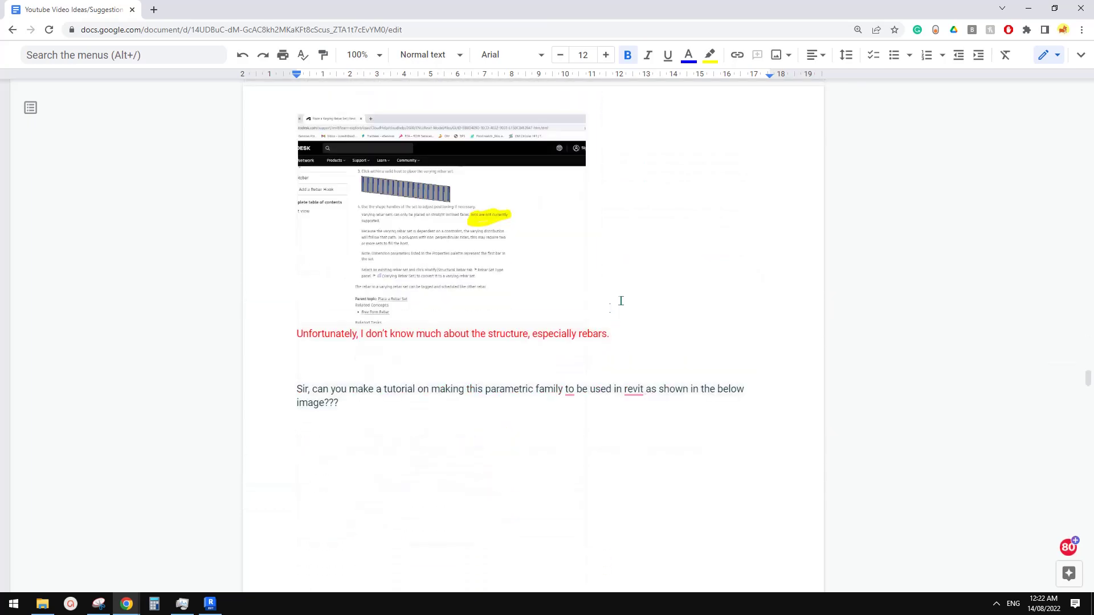
Look through the pyramid feature wall, perforated facade and beam reference plane requests further down the ideas document
{"action": "scroll", "coordinate": [621, 298], "scroll_direction": "down", "scroll_amount": 4}
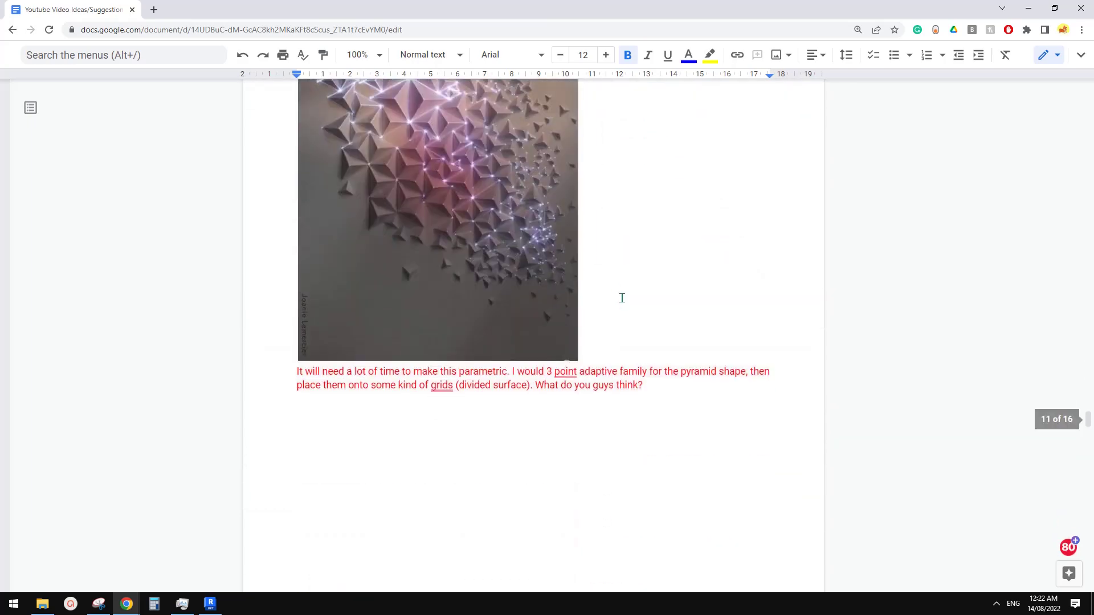
{"action": "scroll", "coordinate": [589, 307], "scroll_direction": "up", "scroll_amount": 2}
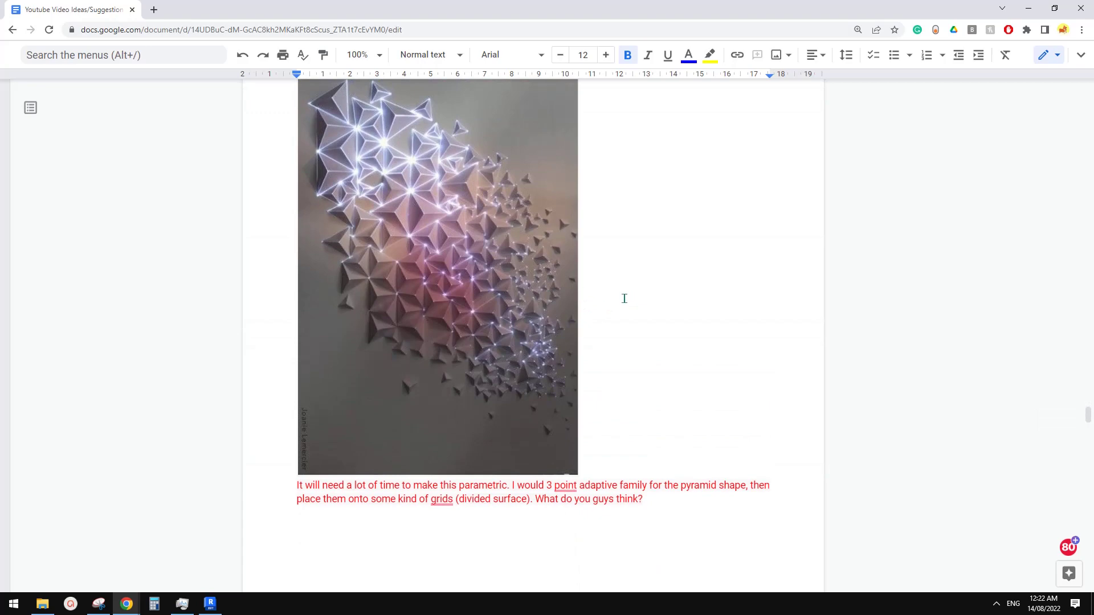
{"action": "scroll", "coordinate": [625, 297], "scroll_direction": "down", "scroll_amount": 12}
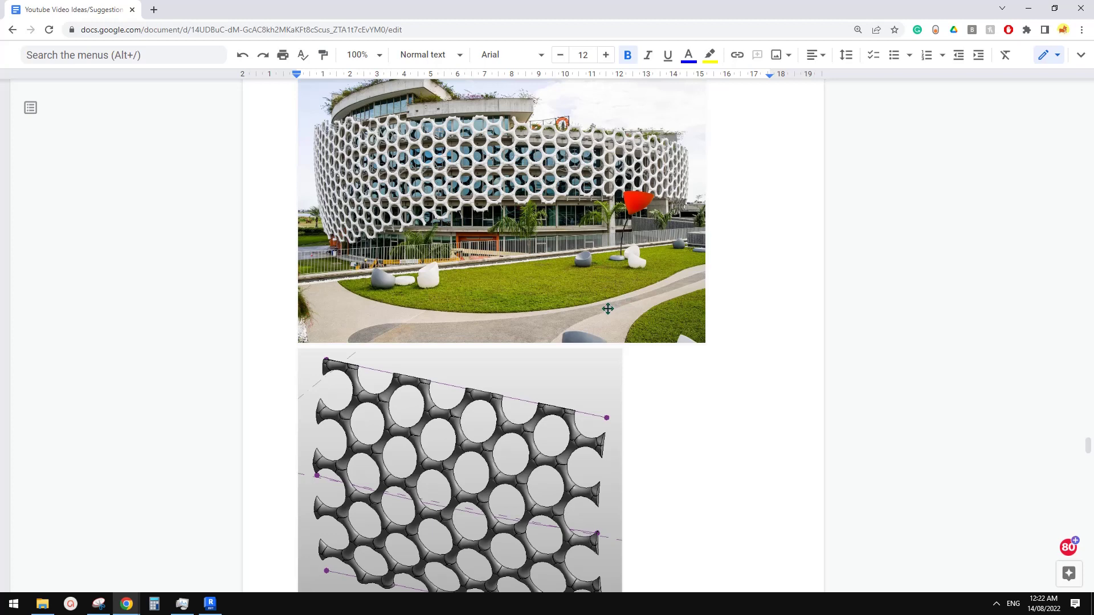
{"action": "scroll", "coordinate": [608, 309], "scroll_direction": "down", "scroll_amount": 2}
{"action": "scroll", "coordinate": [601, 310], "scroll_direction": "down", "scroll_amount": 15}
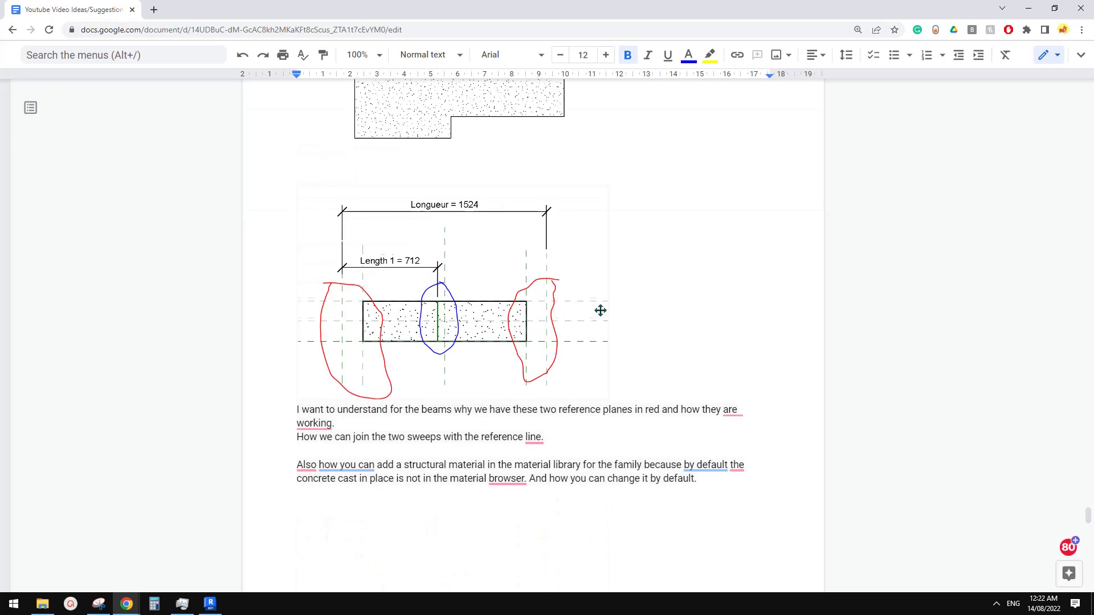
{"action": "scroll", "coordinate": [600, 311], "scroll_direction": "down", "scroll_amount": 20}
{"action": "scroll", "coordinate": [598, 312], "scroll_direction": "up", "scroll_amount": 5}
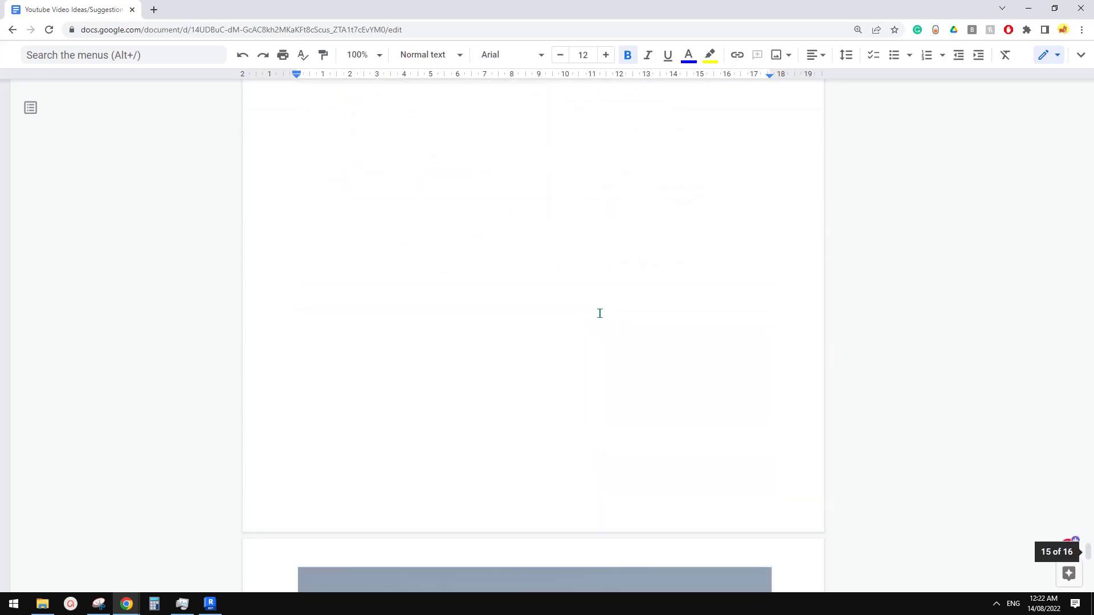